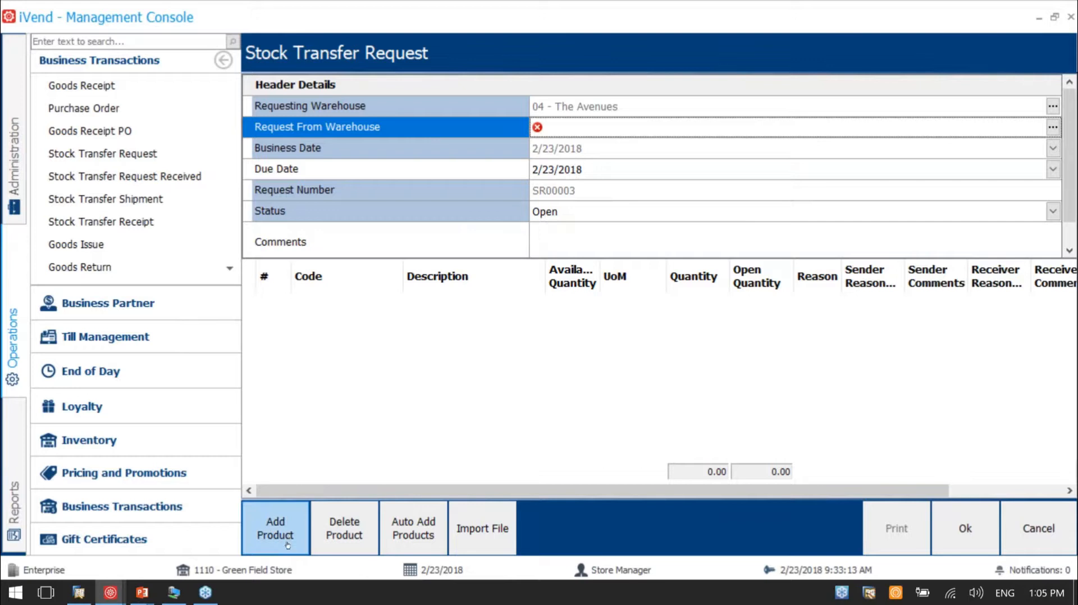
Auto-add the products needing replenishment to the stock transfer request and open the Vitamins Misc line's quantity for editing.
left_click(417, 532)
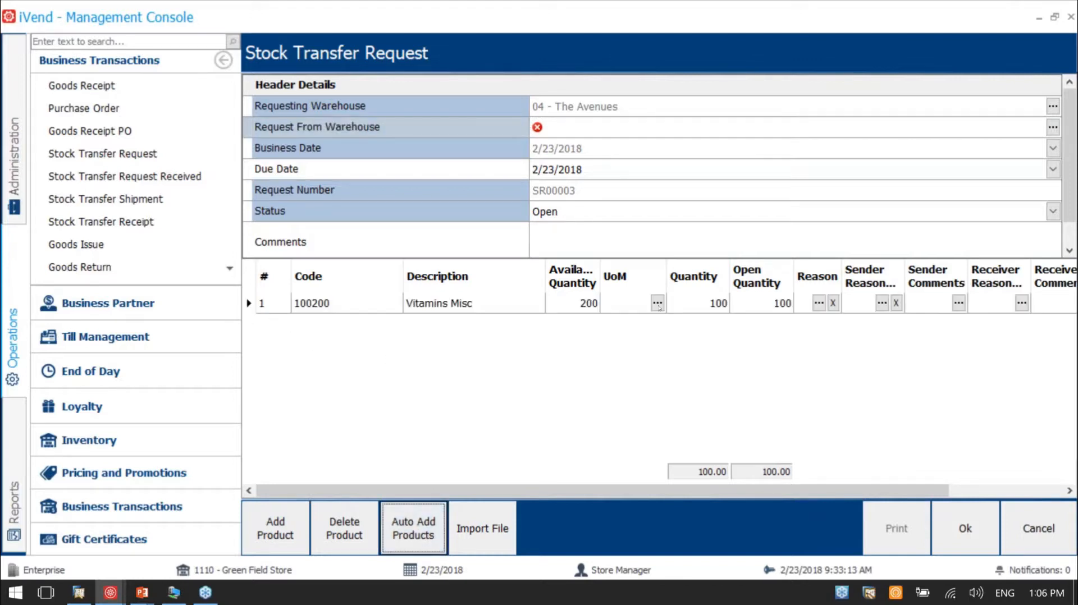
left_click(704, 309)
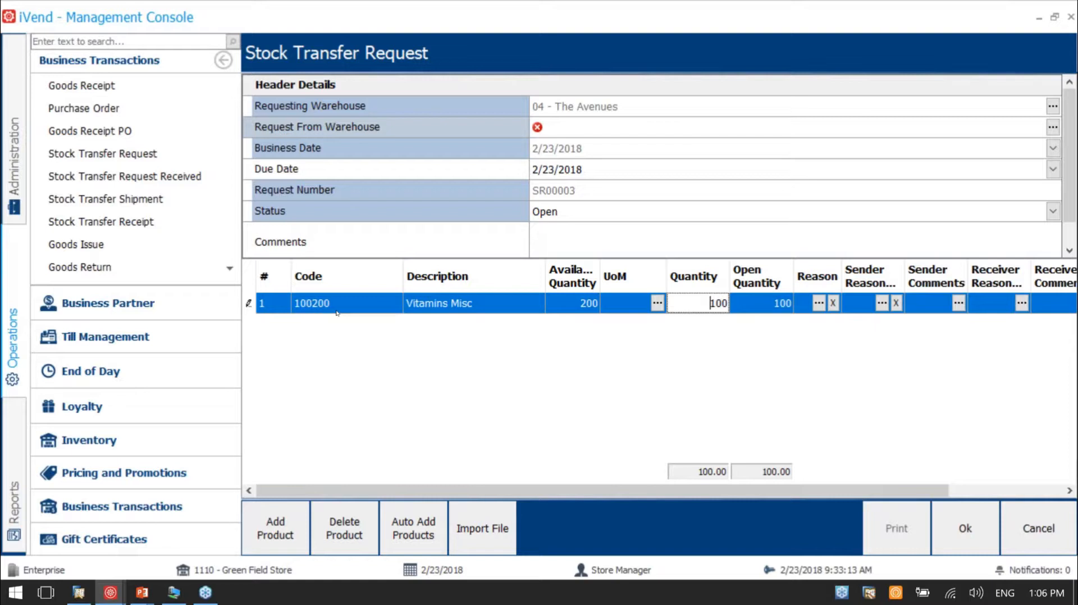
double_click(718, 301)
Find product 100200 in the inventory's product list and open its record for viewing.
left_click(74, 440)
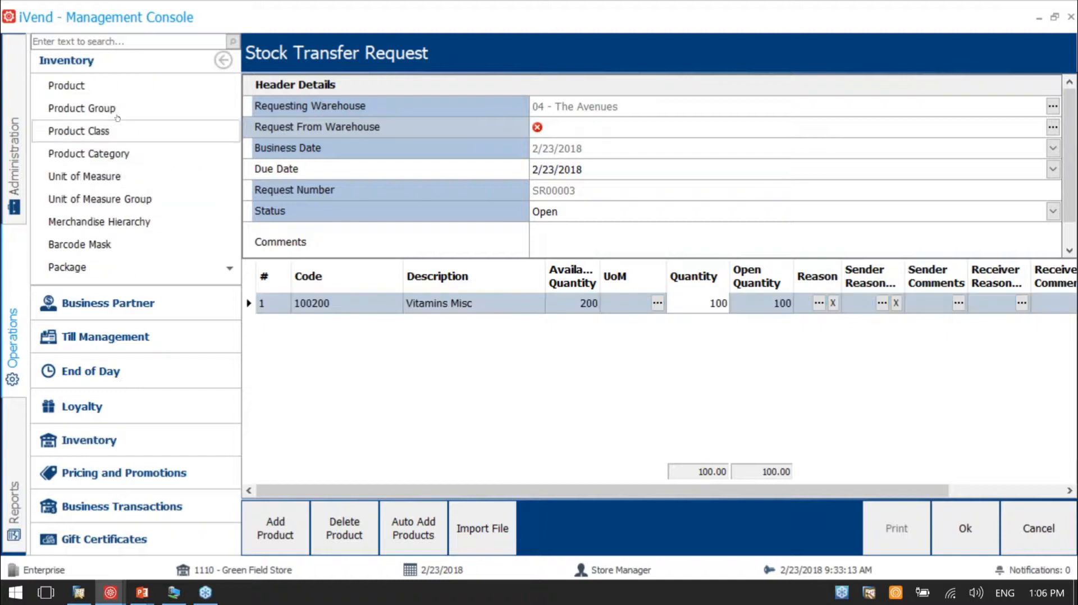
left_click(67, 85)
type("100200")
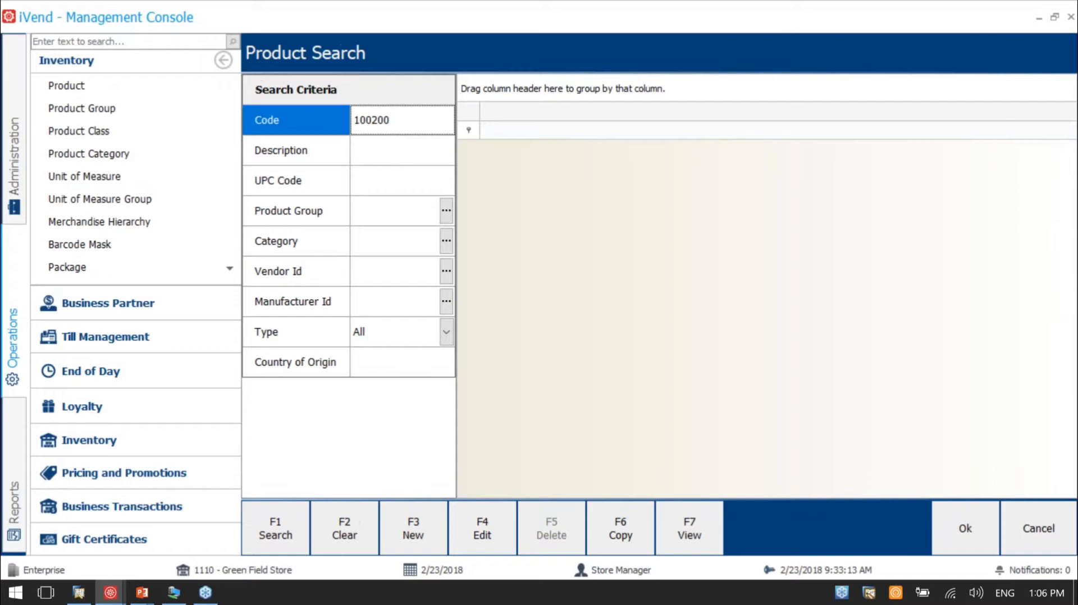
key("F1")
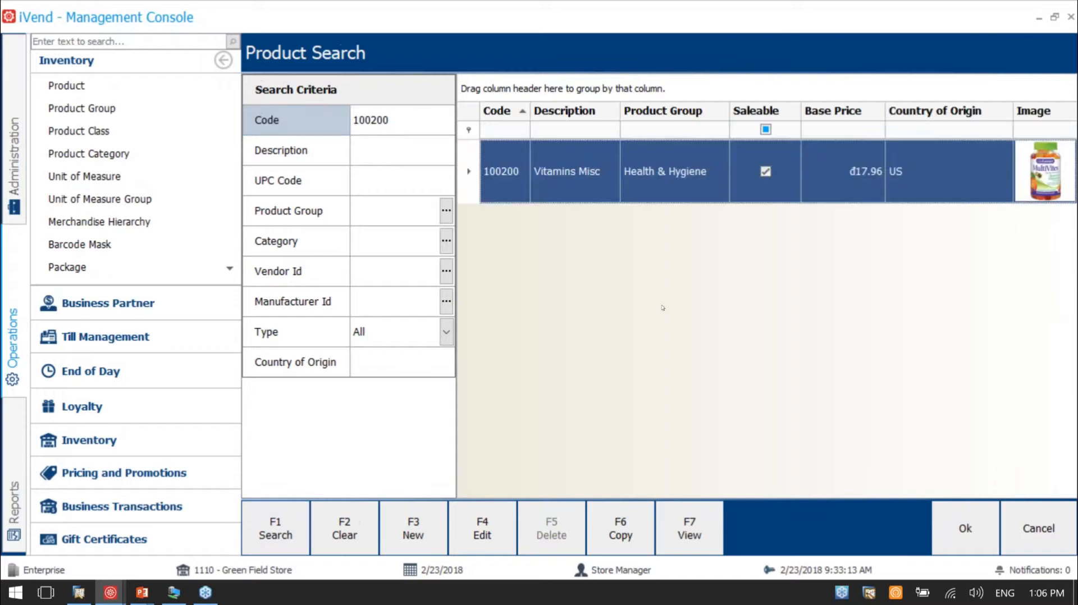
left_click(685, 536)
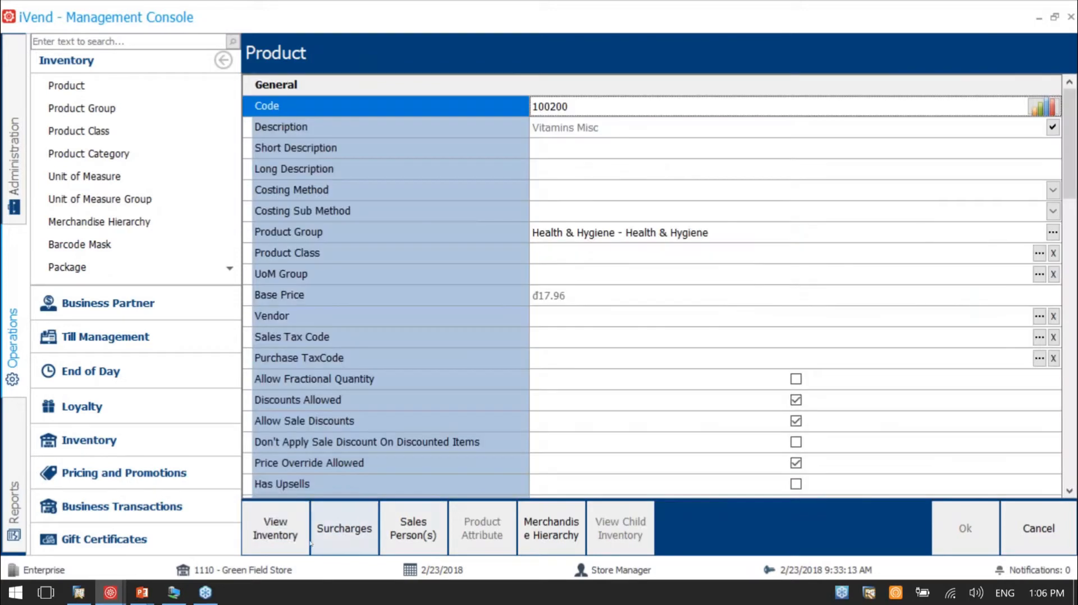
Examine product 100200's stock quantities and minimum and maximum stock levels per warehouse, then return to the stock transfer request.
left_click(303, 537)
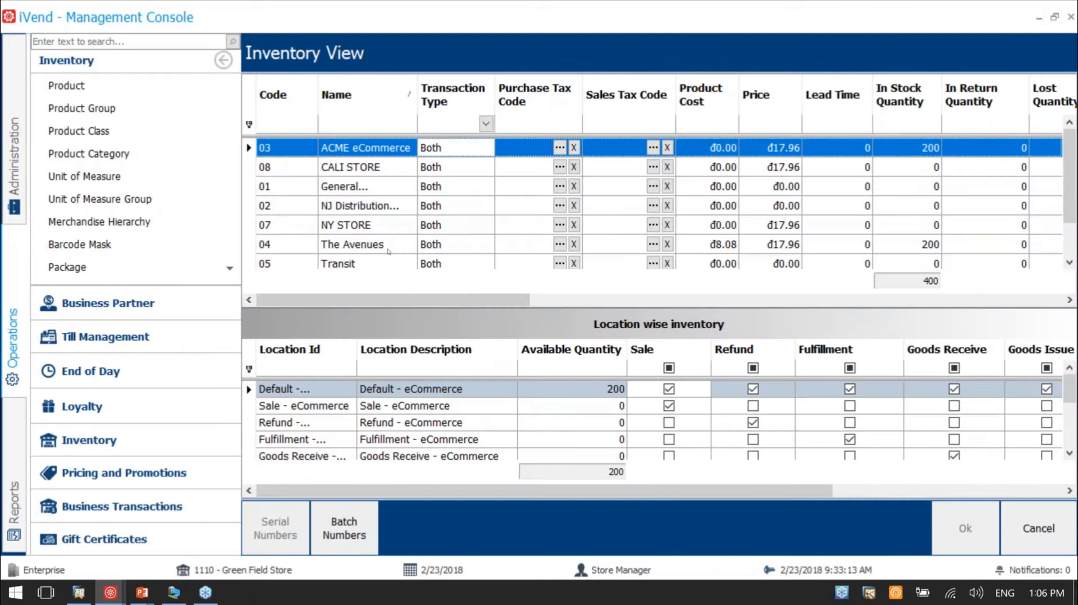
left_click_drag(403, 300, 833, 317)
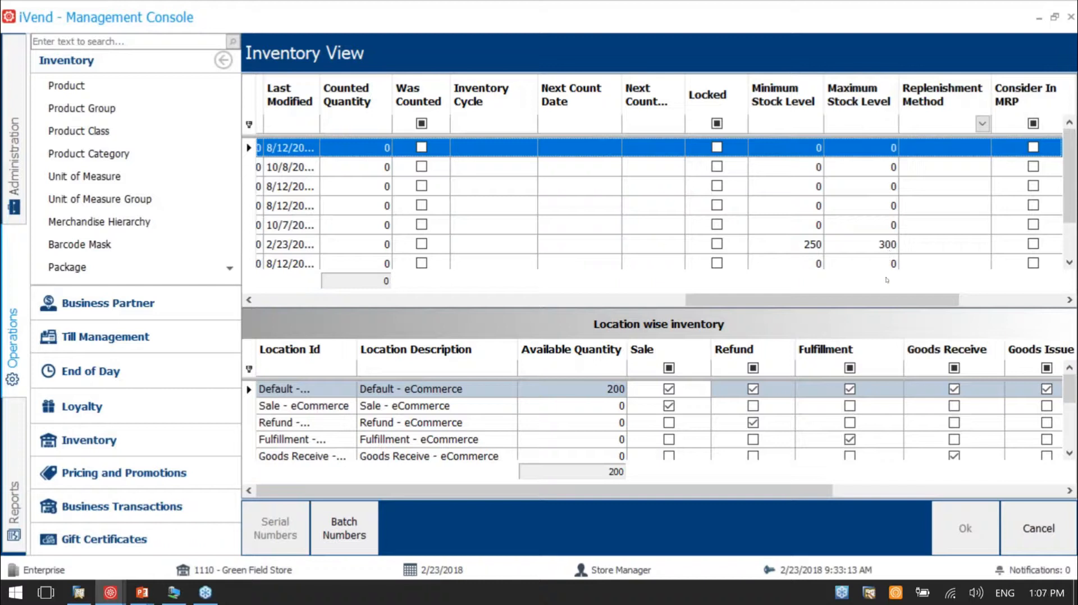
left_click_drag(882, 308, 846, 317)
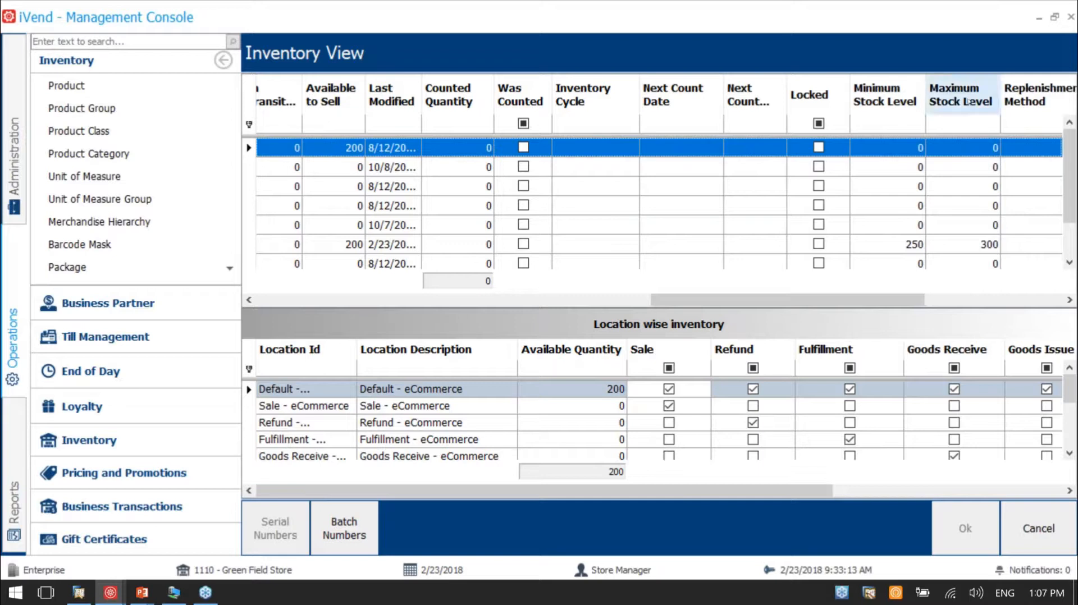
left_click_drag(786, 301, 554, 301)
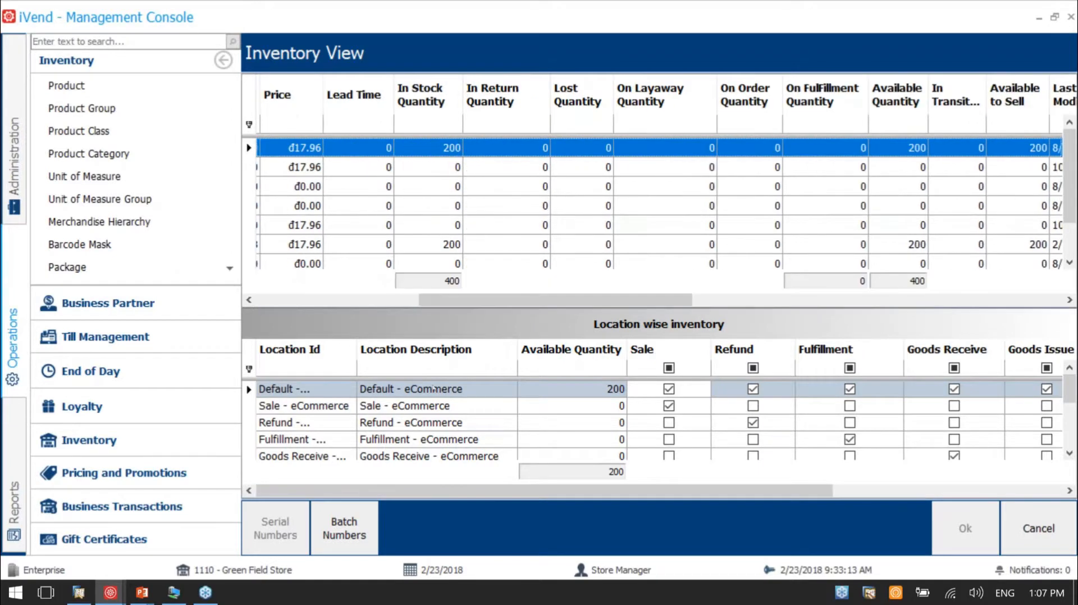
key("Escape")
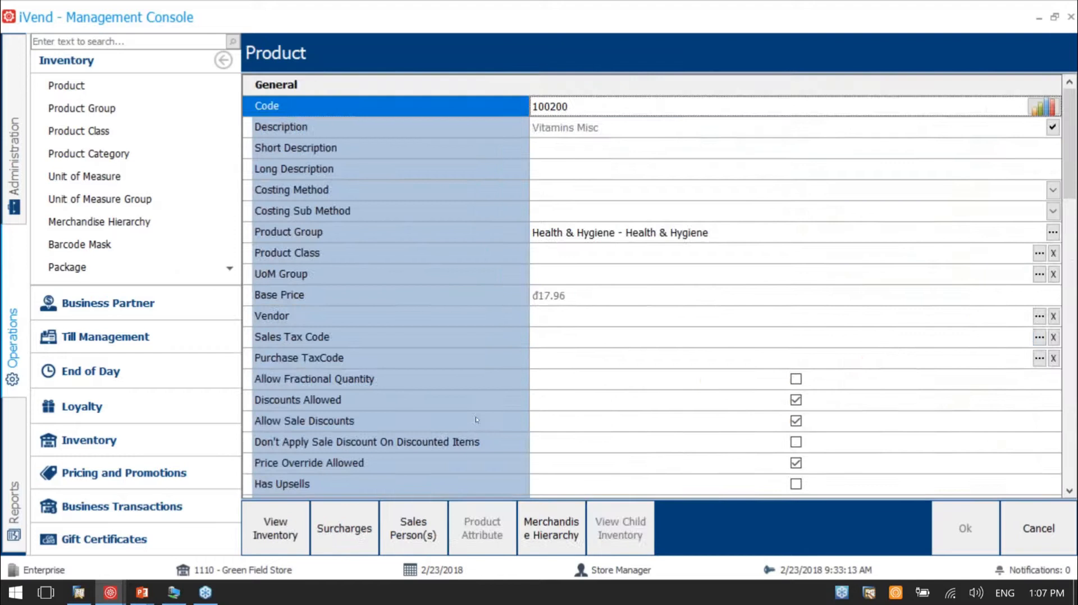
key("Escape")
key("Escape")
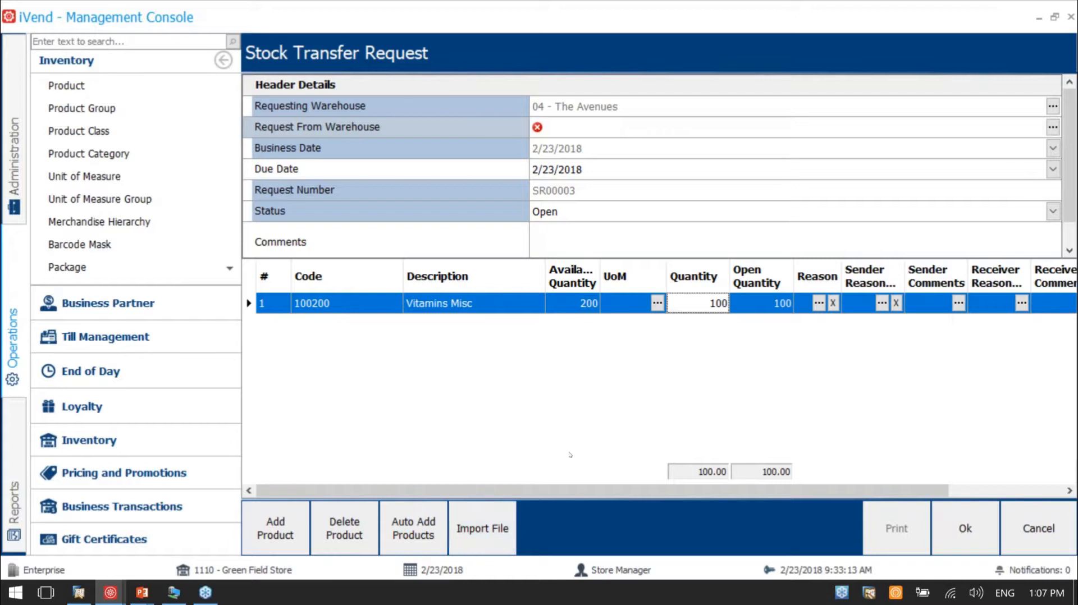
Switch to File Explorer and open the folder C:\Program Files (x86)\CitiXsys\iVendDemoStack.
key("super+e")
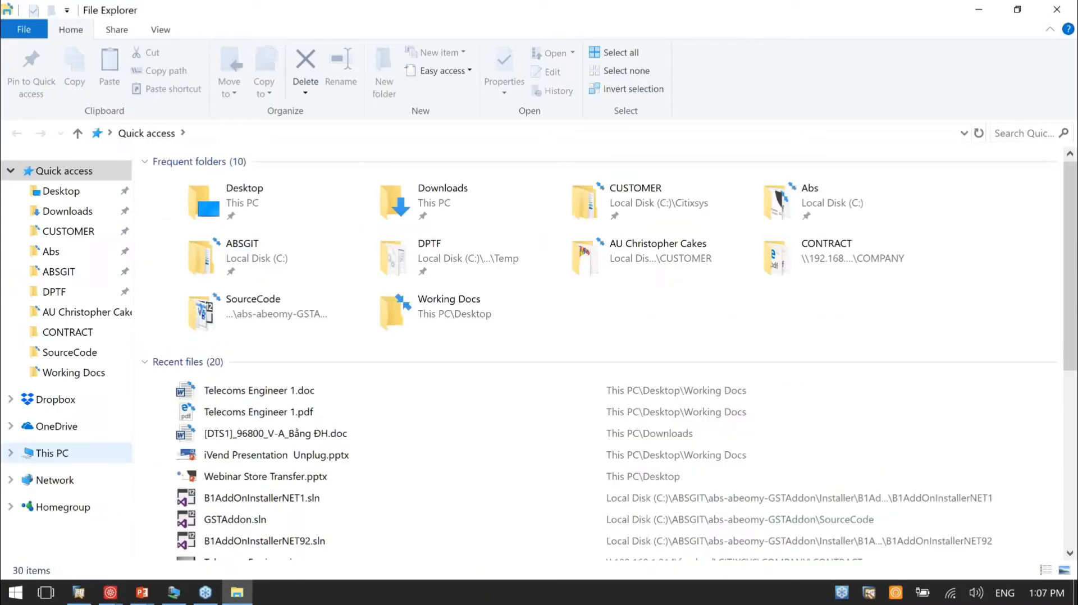
left_click(56, 453)
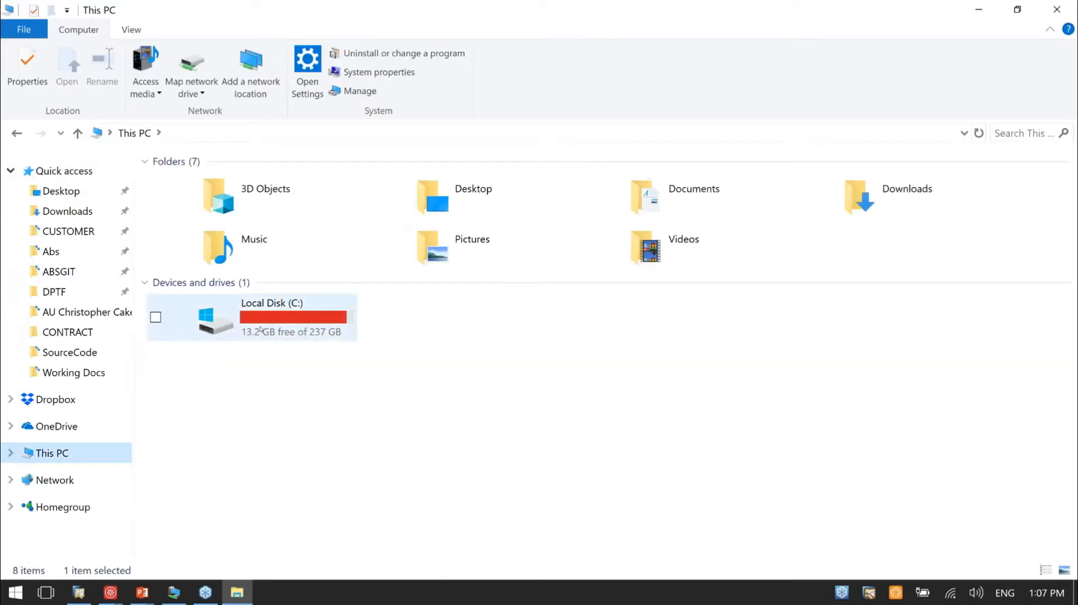
double_click(251, 343)
double_click(224, 434)
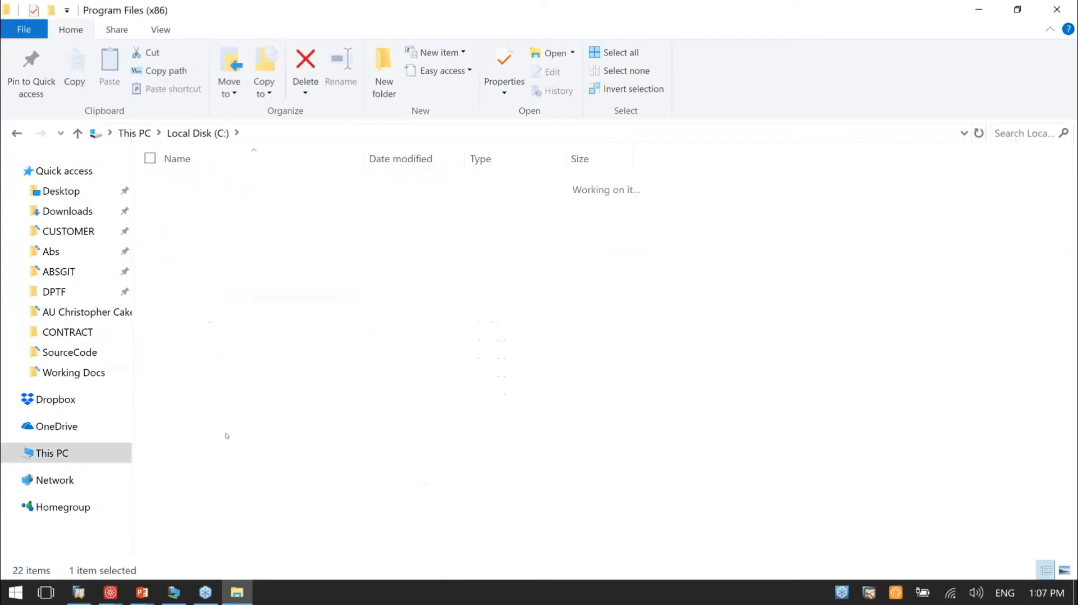
double_click(217, 292)
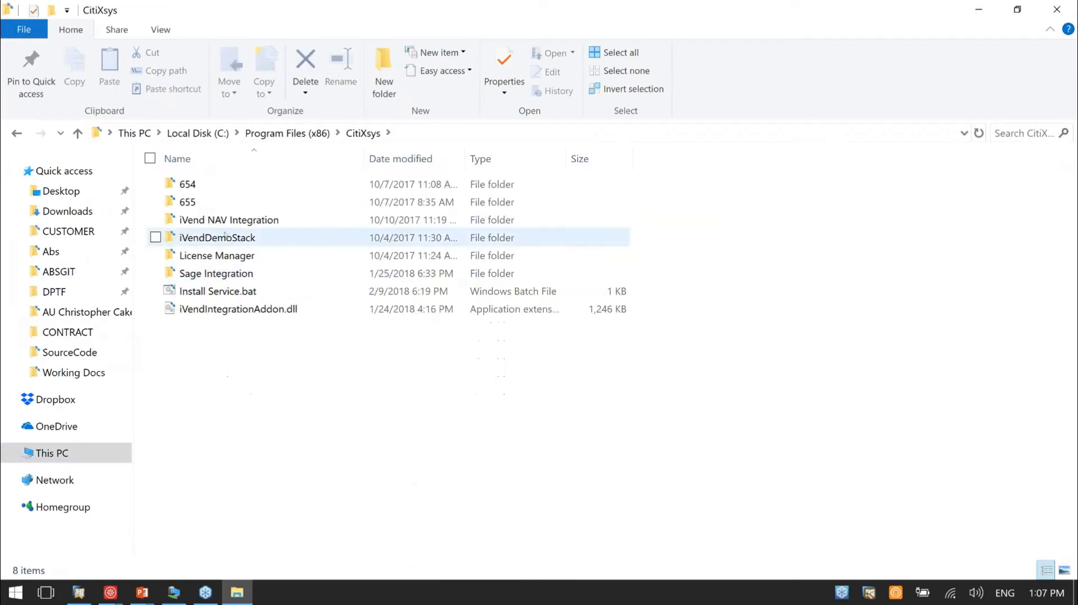
left_click(220, 240)
double_click(221, 240)
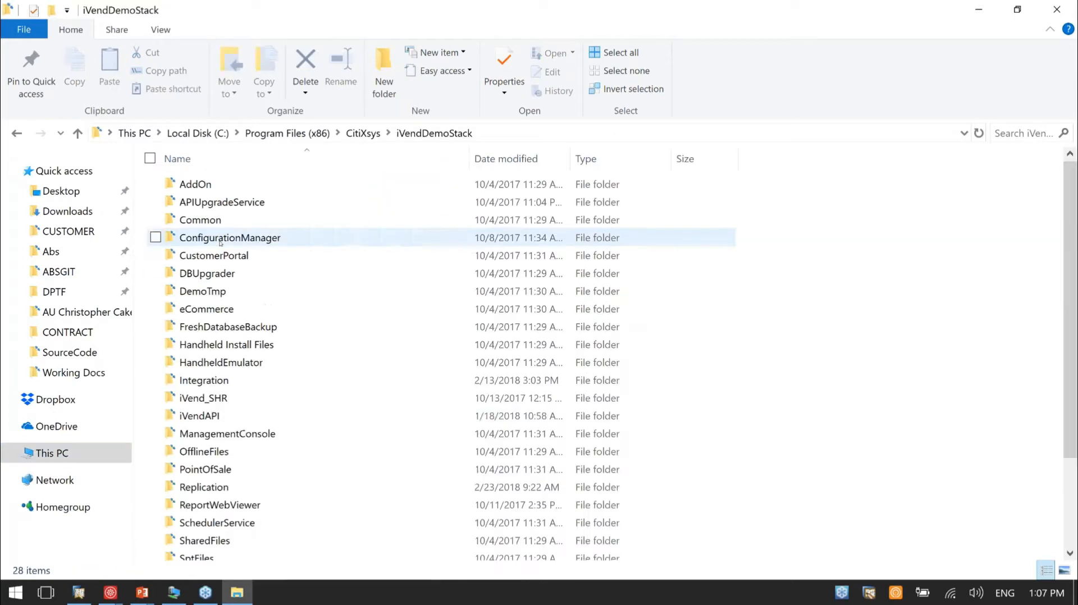
Open the Import Templates folder inside ManagementConsole.
left_click(234, 422)
left_click(234, 428)
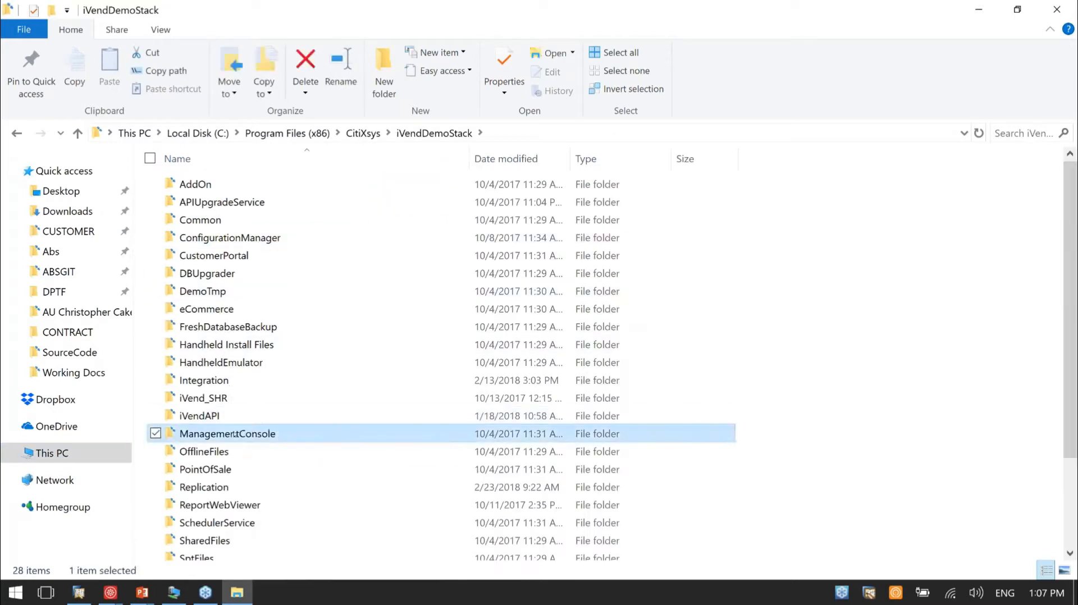
double_click(234, 428)
scroll(265, 418, "down", 3)
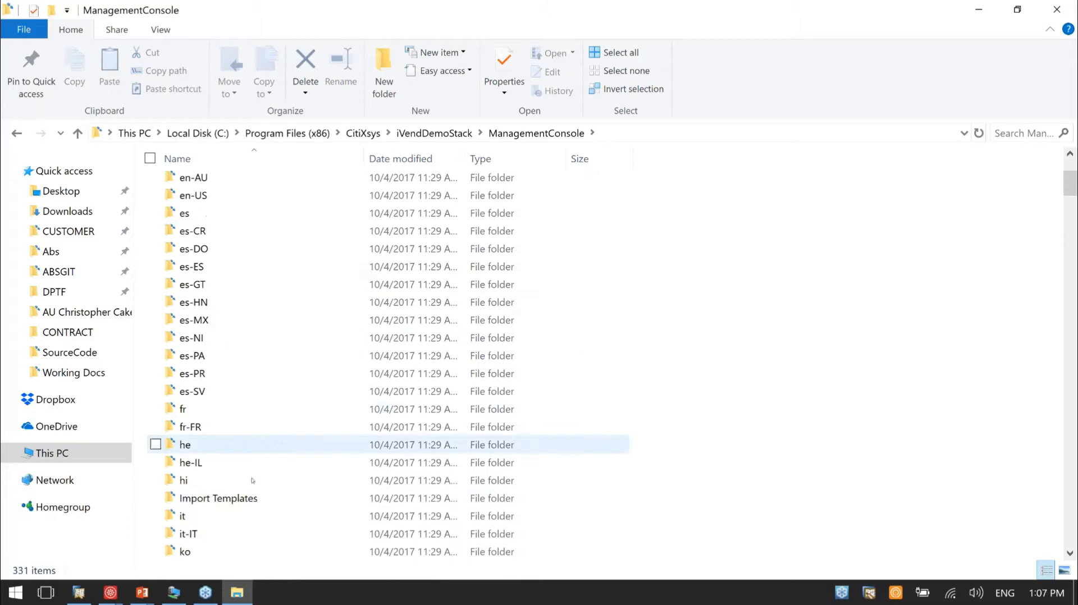
double_click(236, 497)
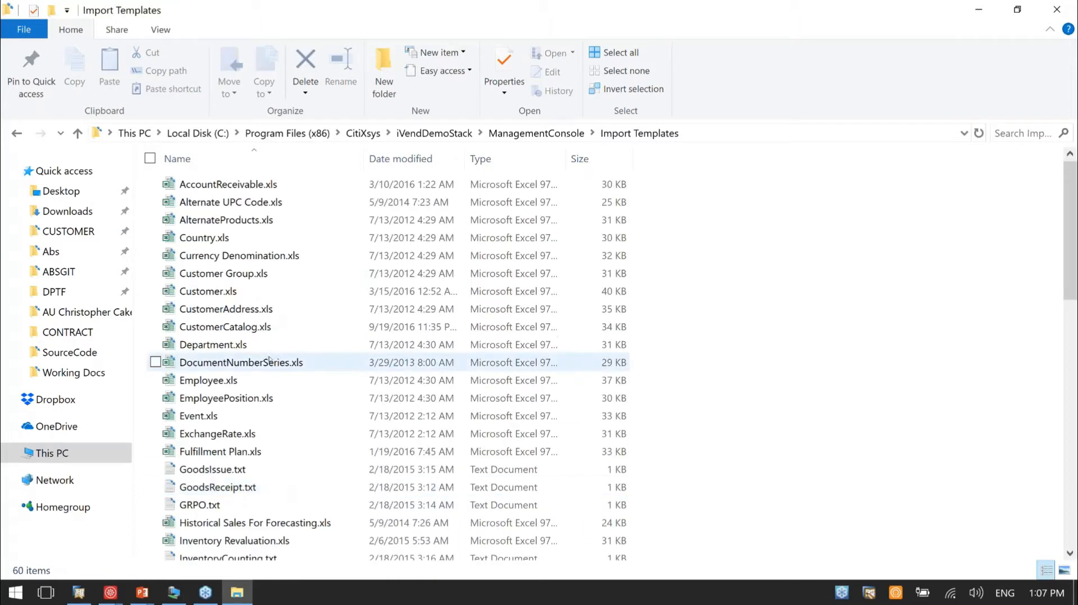
Review the import format in StockTransferRequest.txt, close the file and switch back to the iVend Management Console.
scroll(269, 360, "down", 10)
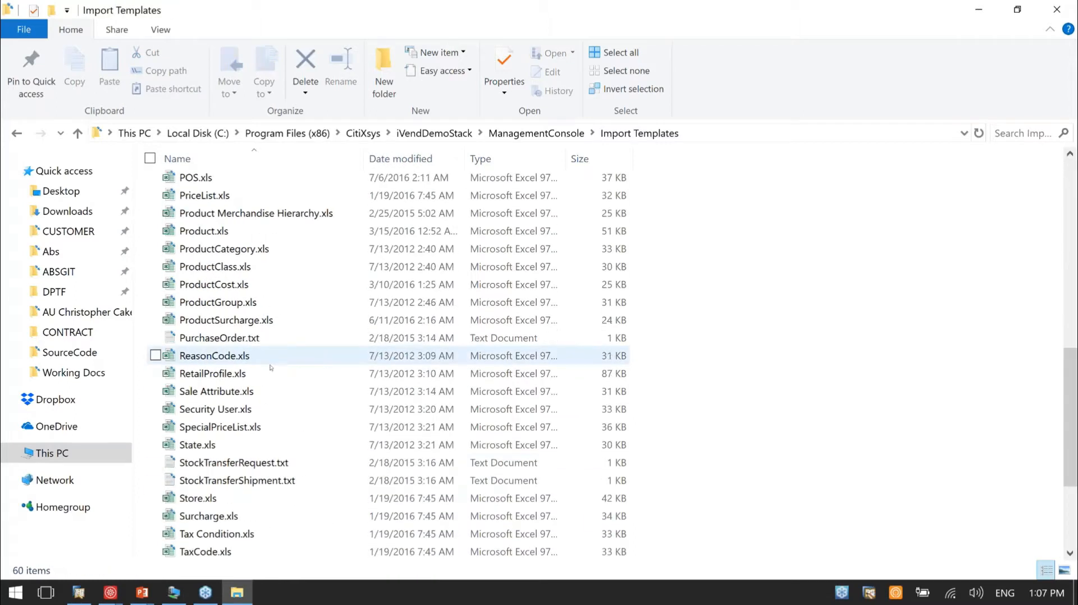
left_click(264, 464)
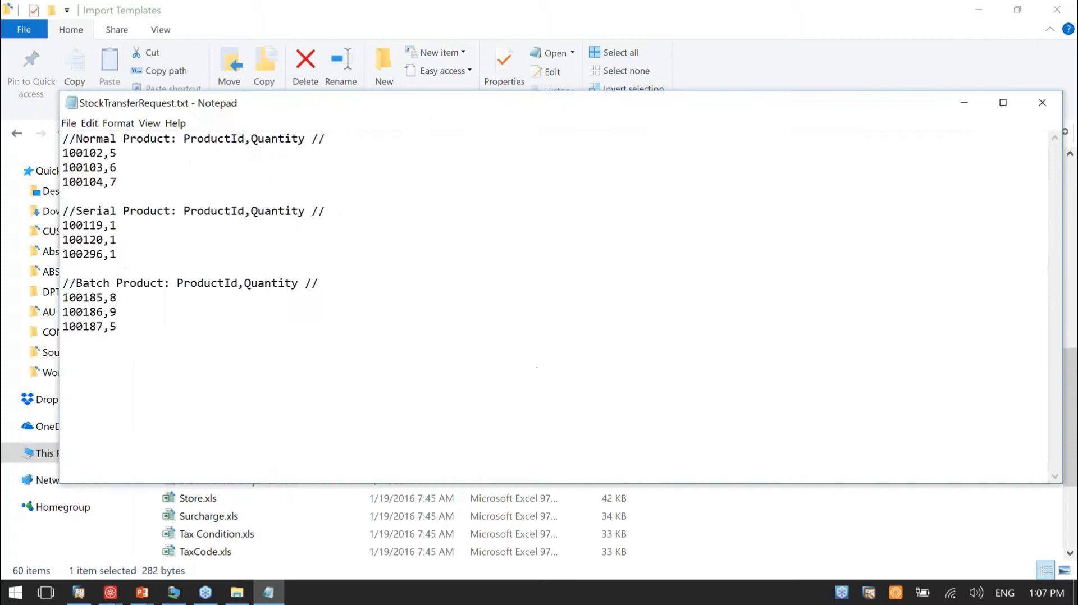
left_click_drag(427, 119, 365, 191)
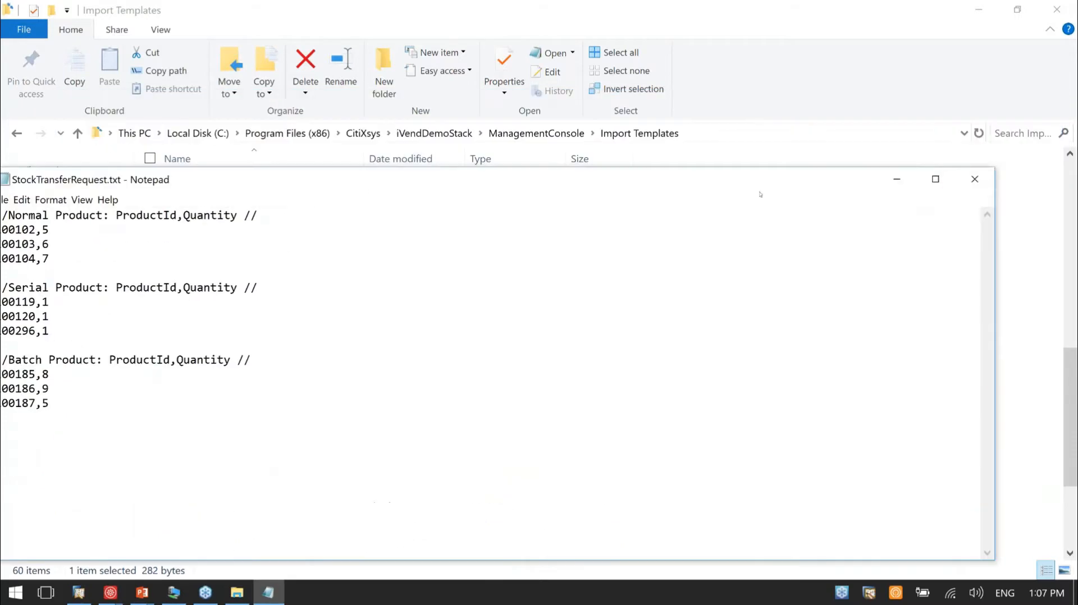
left_click(972, 179)
left_click(111, 592)
left_click(90, 527)
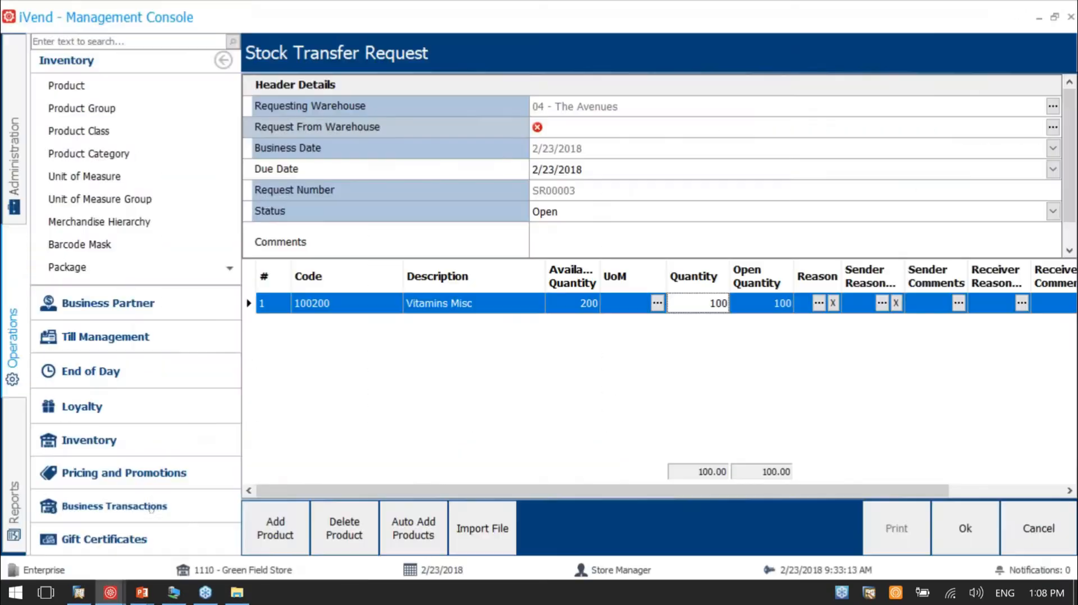
Delete the Vitamins Misc line from the stock transfer request and confirm the deletion.
left_click(280, 309)
left_click(344, 529)
left_click(717, 396)
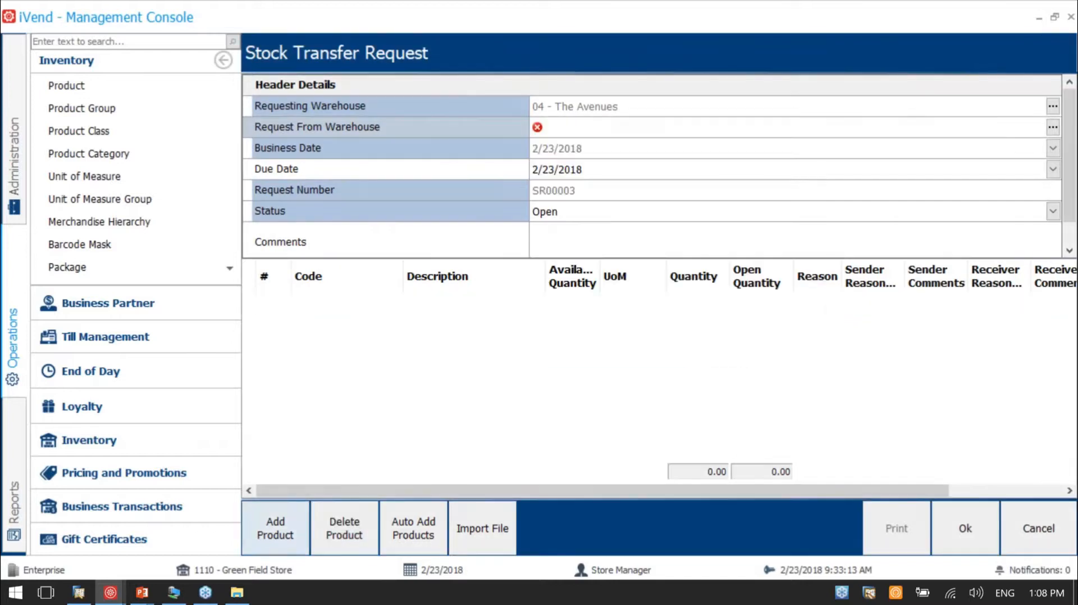
Add product 100102 to the stock transfer request and set its quantity to 10.
left_click(276, 528)
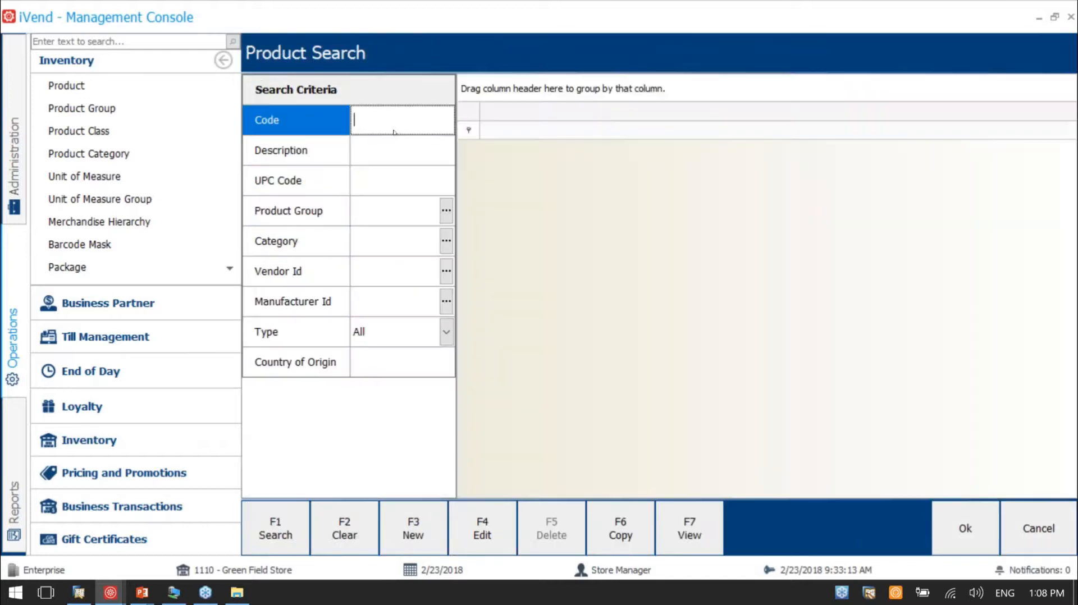
type("100102")
key("Return")
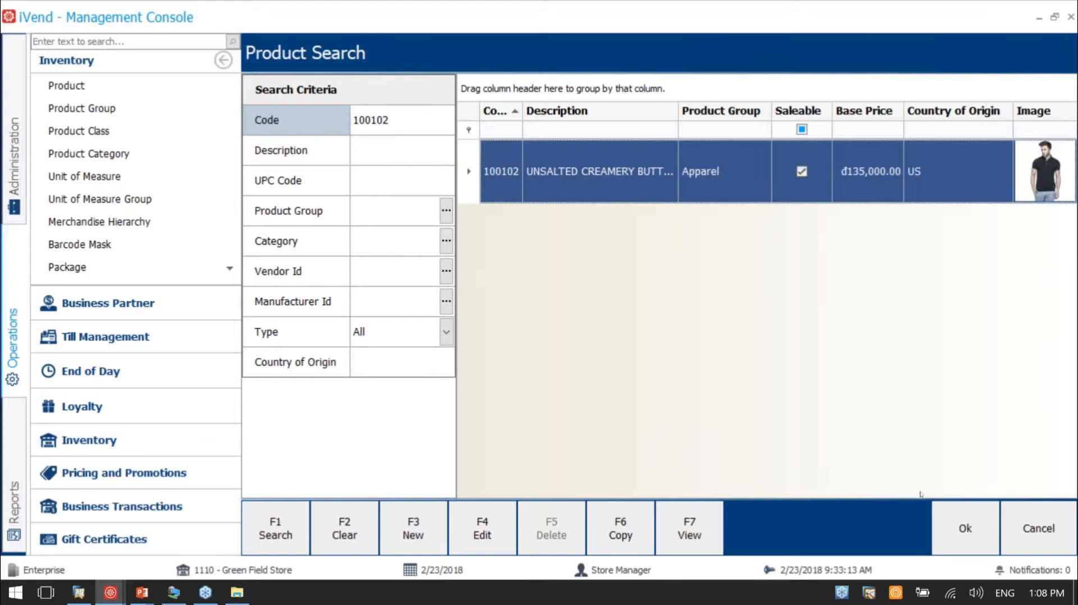
left_click(961, 528)
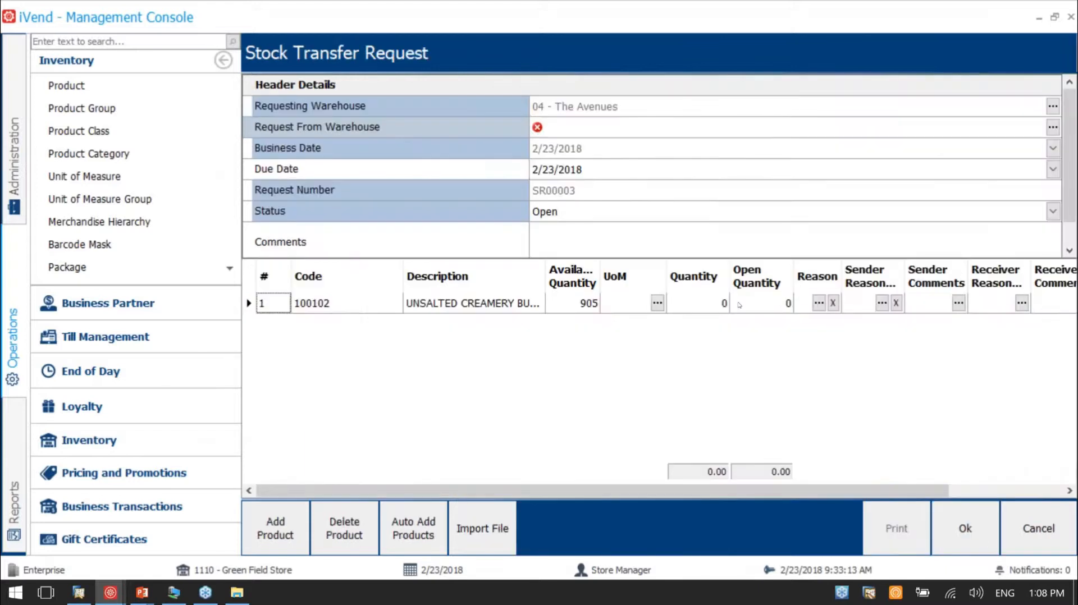
left_click(719, 304)
type("10")
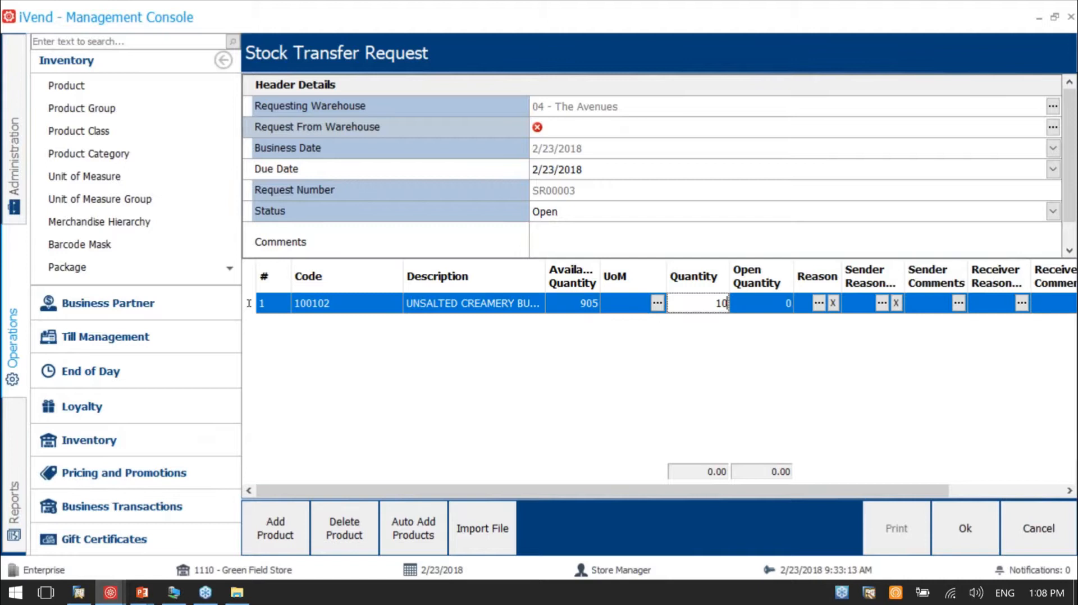
Add product 100103 to the stock transfer request as a second line with quantity 10.
left_click(275, 528)
type("100102")
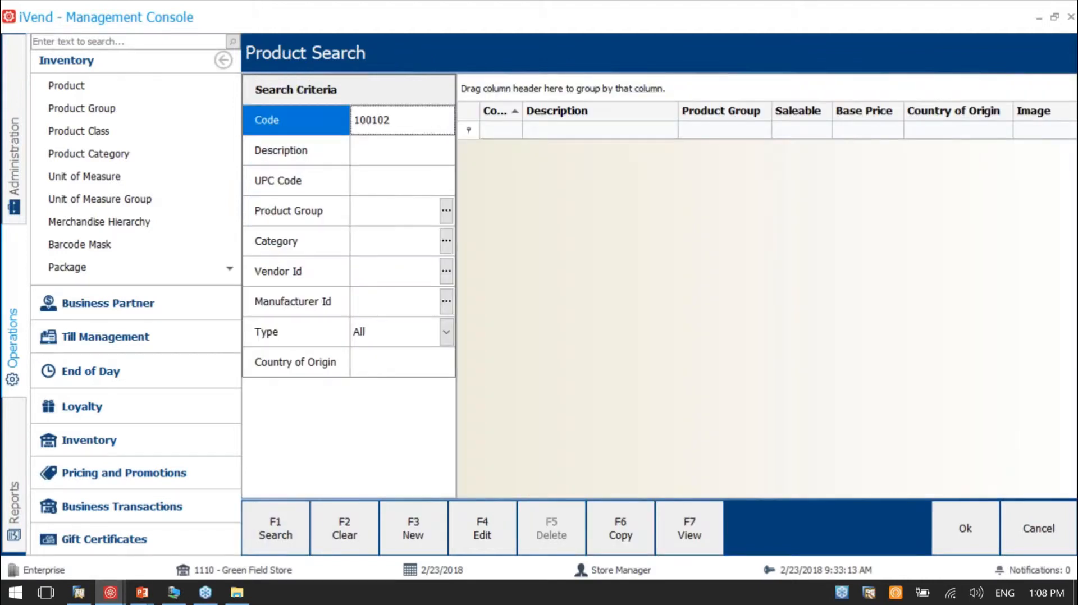
key("BackSpace")
type("3")
key("Return")
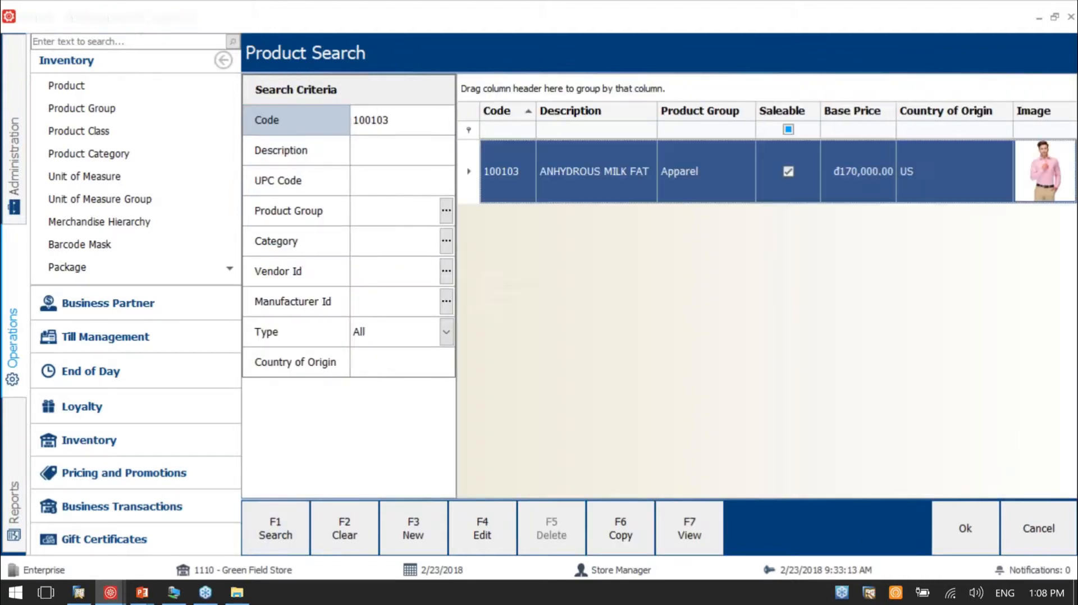
left_click(965, 528)
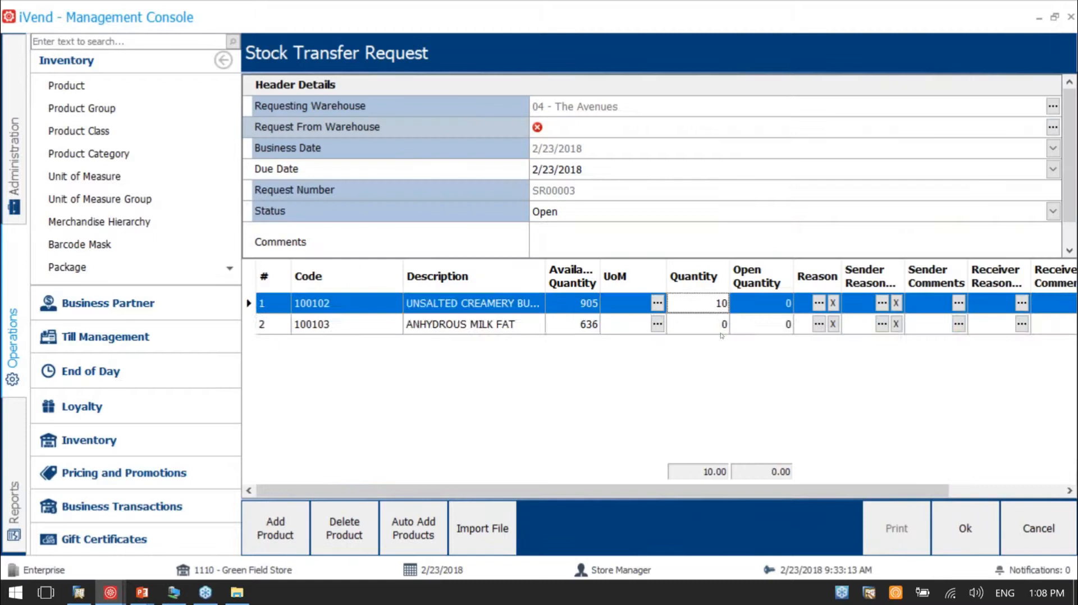
type("10")
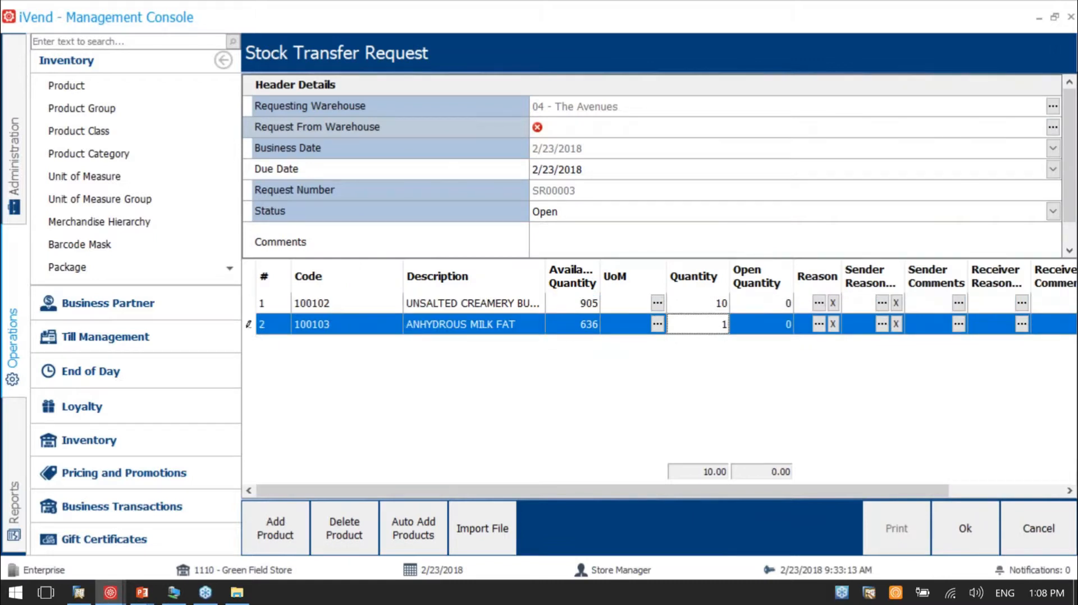
Try to save the stock transfer request, and set Request From Warehouse to 01 - General Warehouse.
left_click(967, 526)
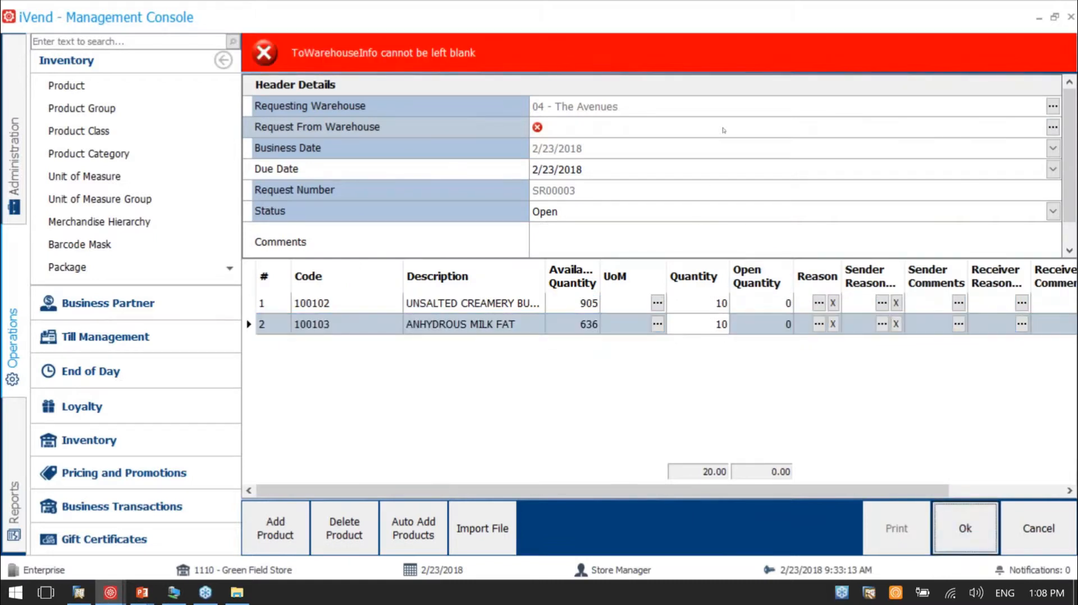
left_click(320, 129)
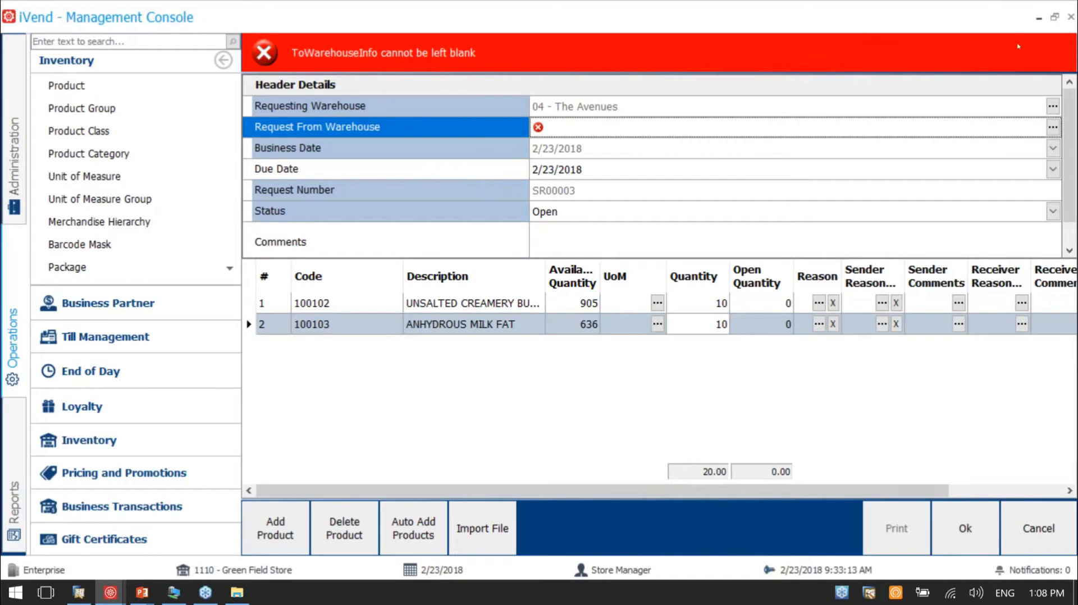
left_click(1061, 25)
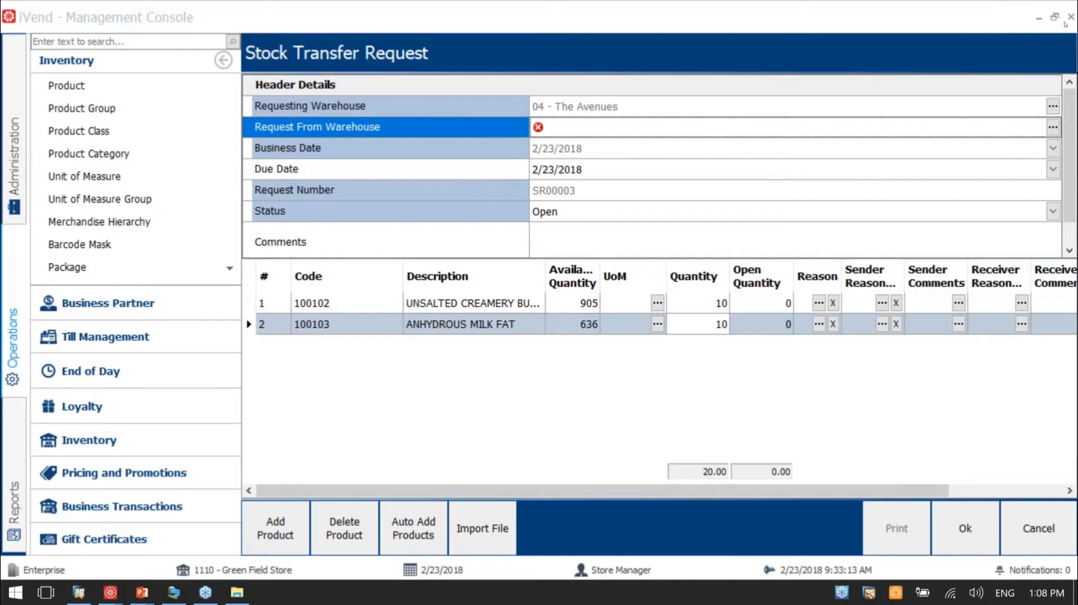
left_click(1052, 127)
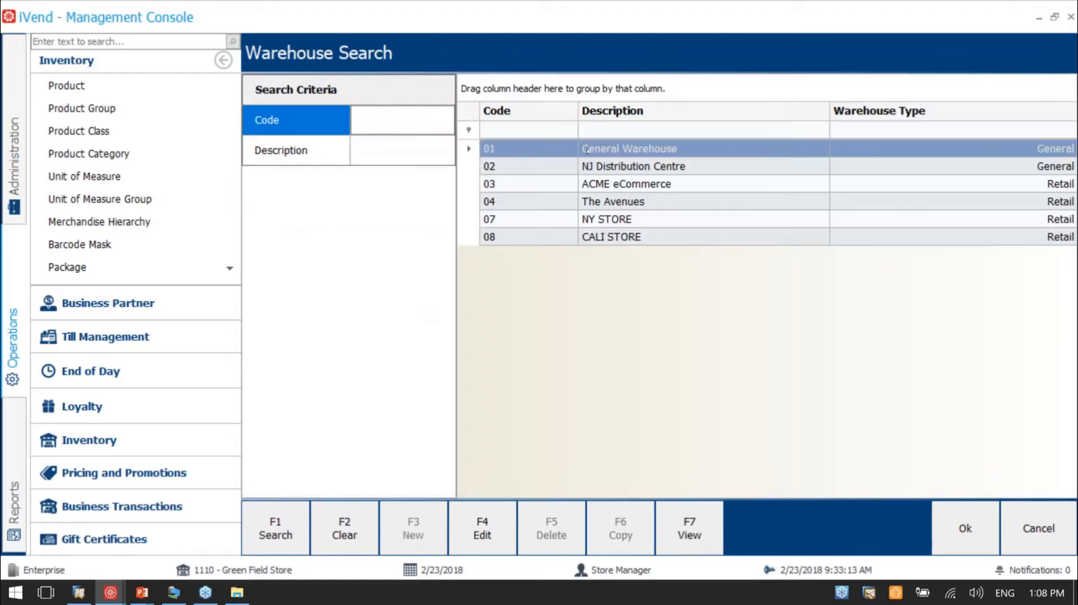
double_click(587, 150)
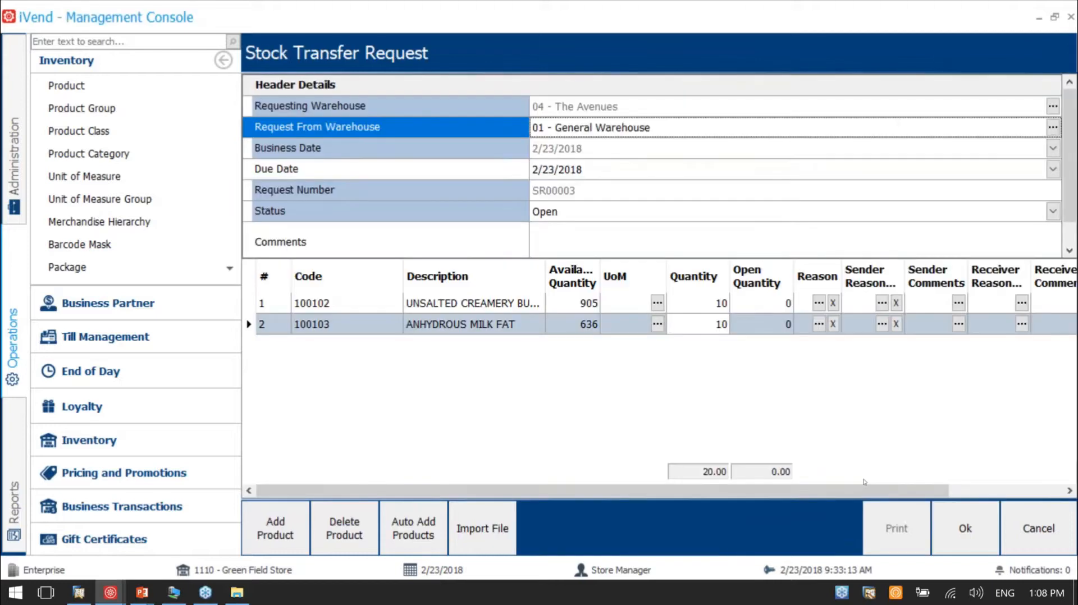
Save the stock transfer request, accept printing it, and close the report preview.
left_click(965, 528)
left_click(715, 398)
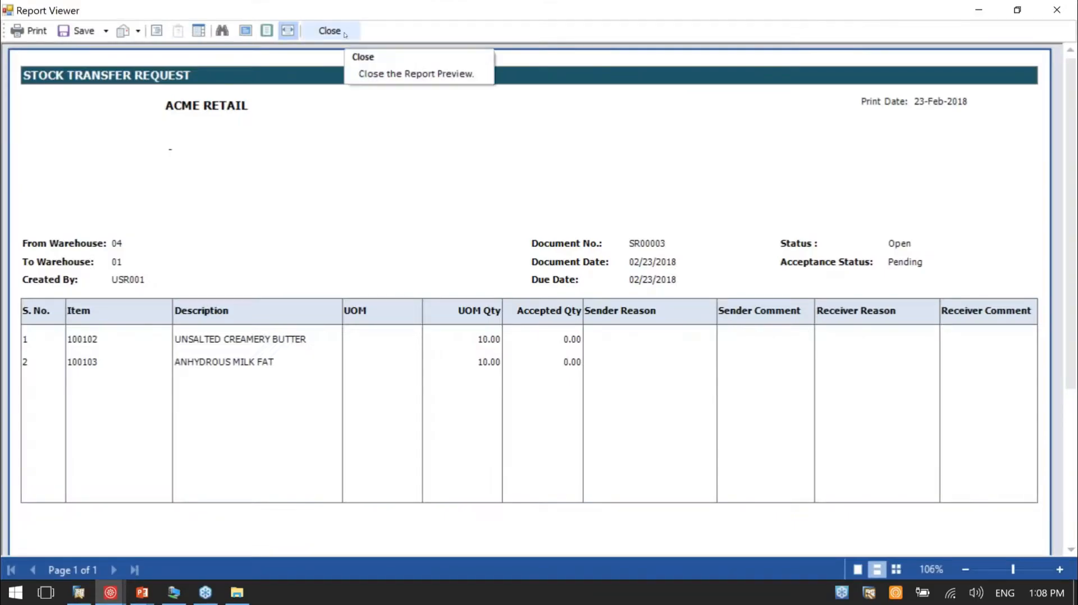
left_click(344, 35)
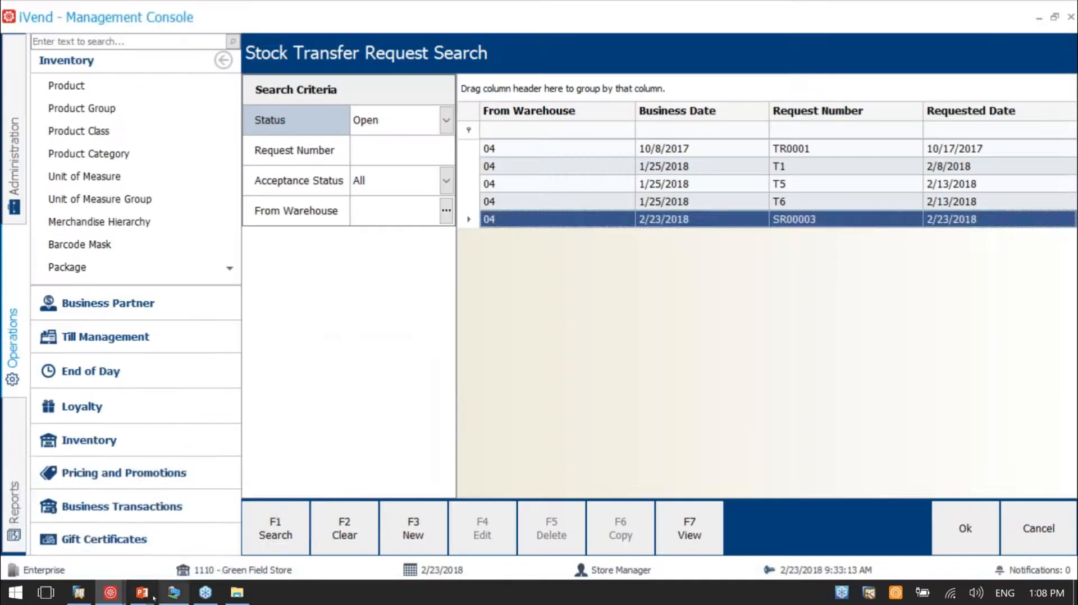
Review the Scenario 1 slide in the PowerPoint slide show and switch to SAP Business One.
mouse_move(142, 592)
left_click(260, 547)
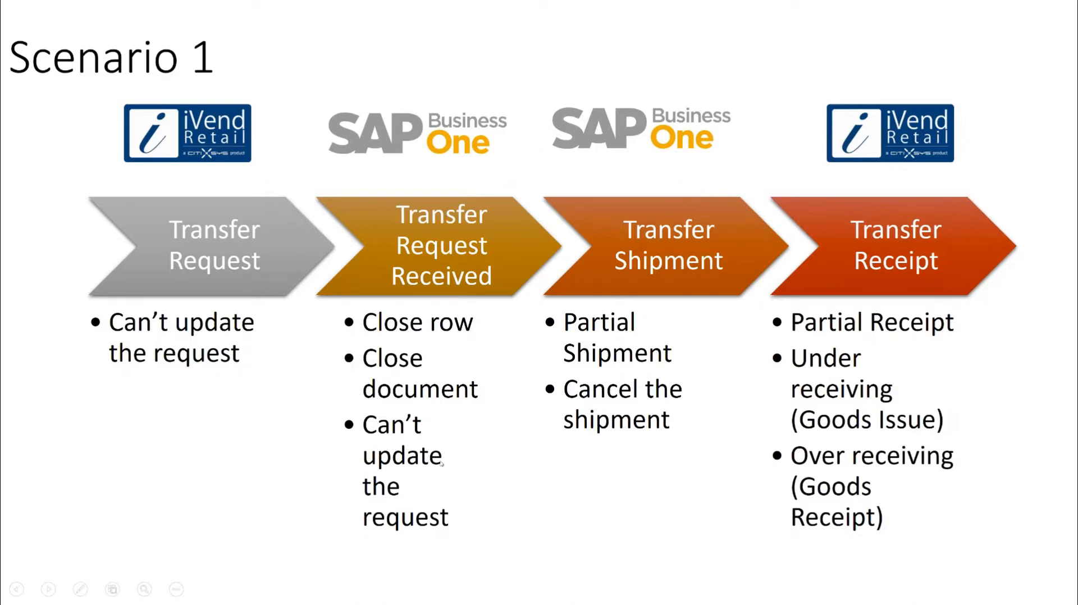
key("alt+Tab")
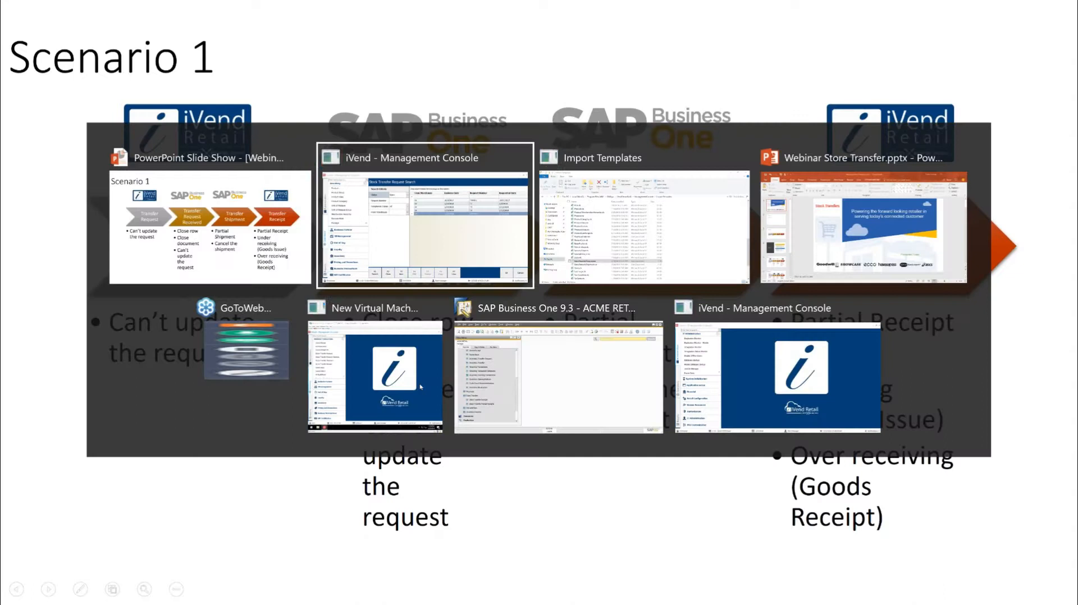
key("alt+Tab")
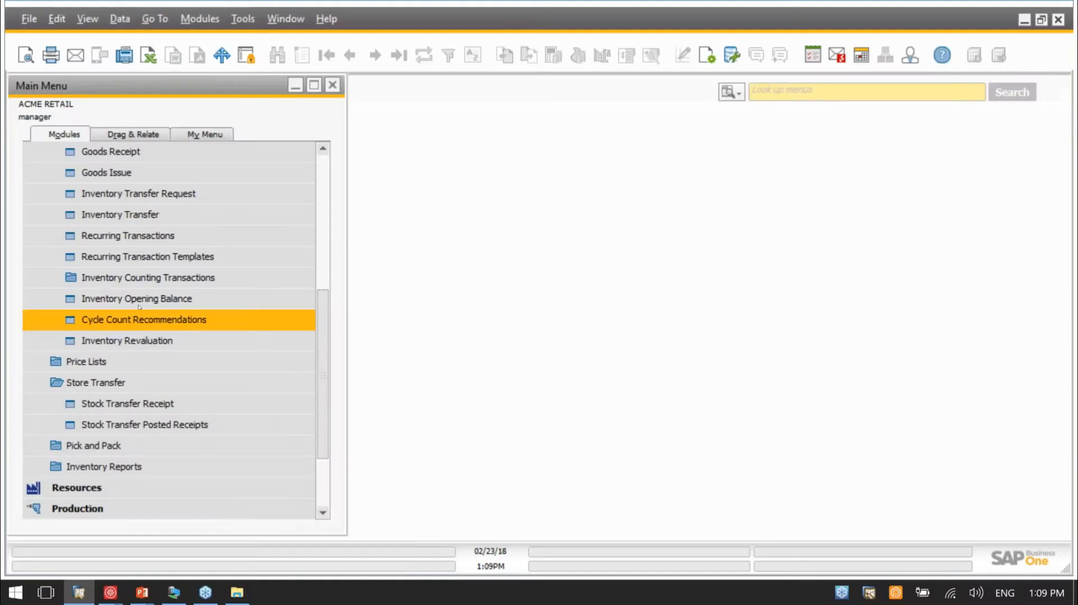
Open Inventory Transfer Request under Inventory Transactions and go to the last record.
scroll(141, 303, "up", 3)
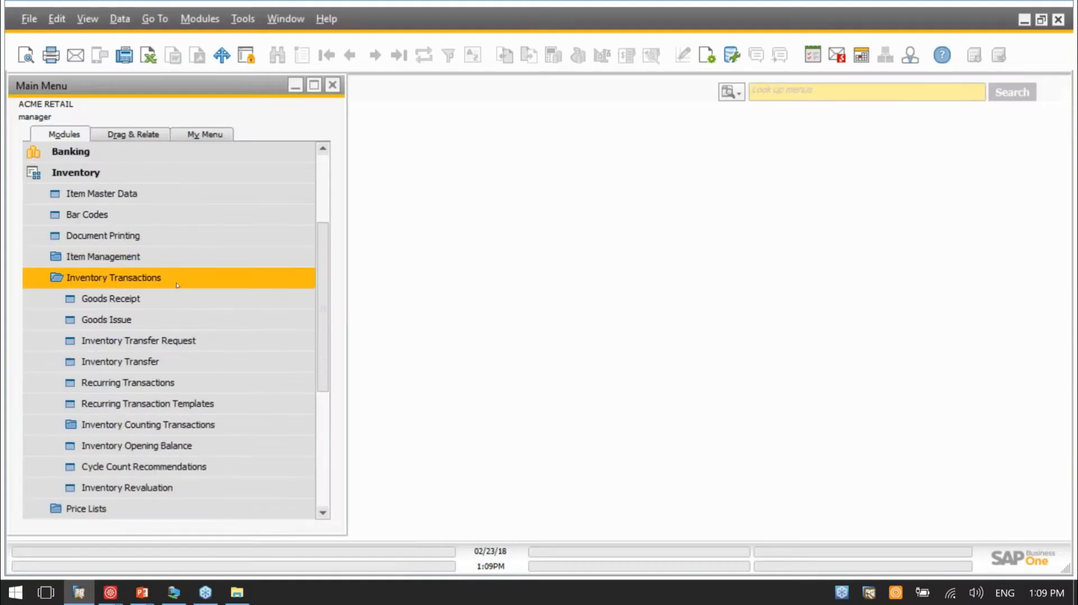
left_click(177, 342)
left_click(399, 55)
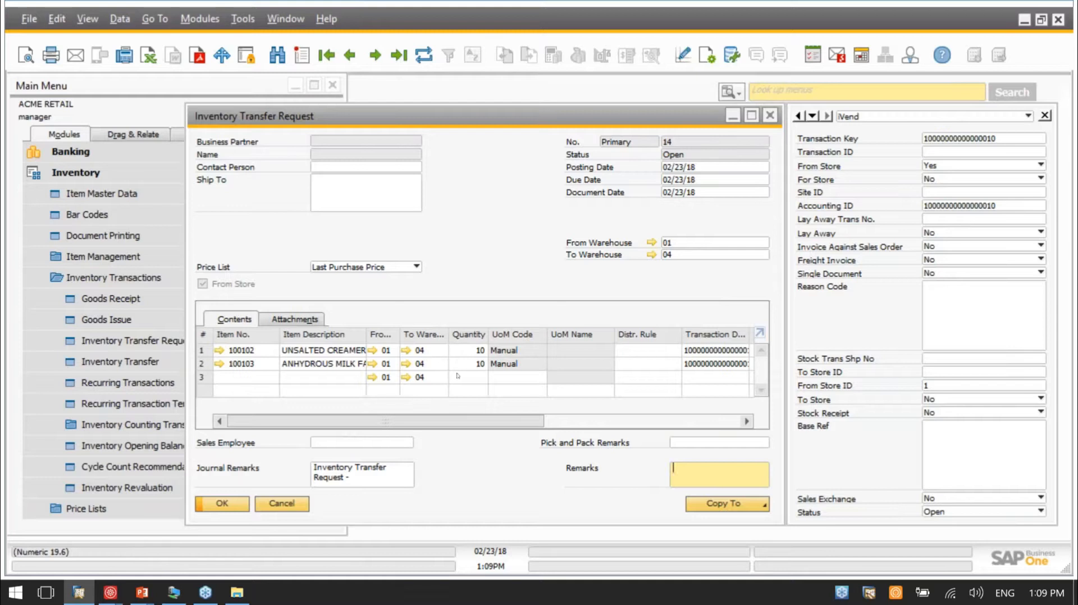
Close the inventory transfer request document, confirm the closing, and go back to the last record to check its status.
left_click(206, 367)
right_click(208, 369)
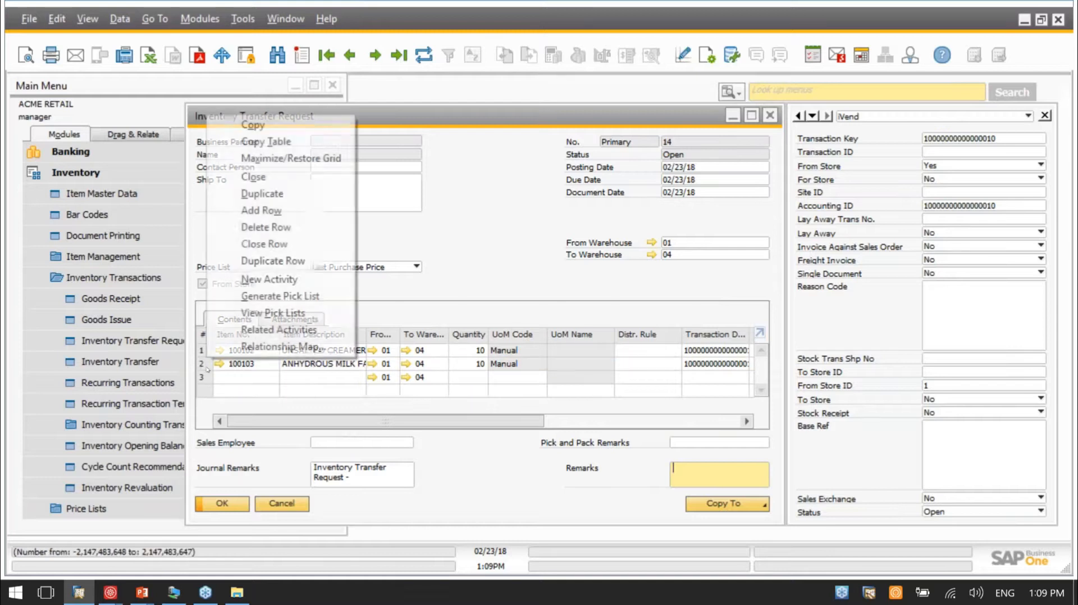
left_click(245, 177)
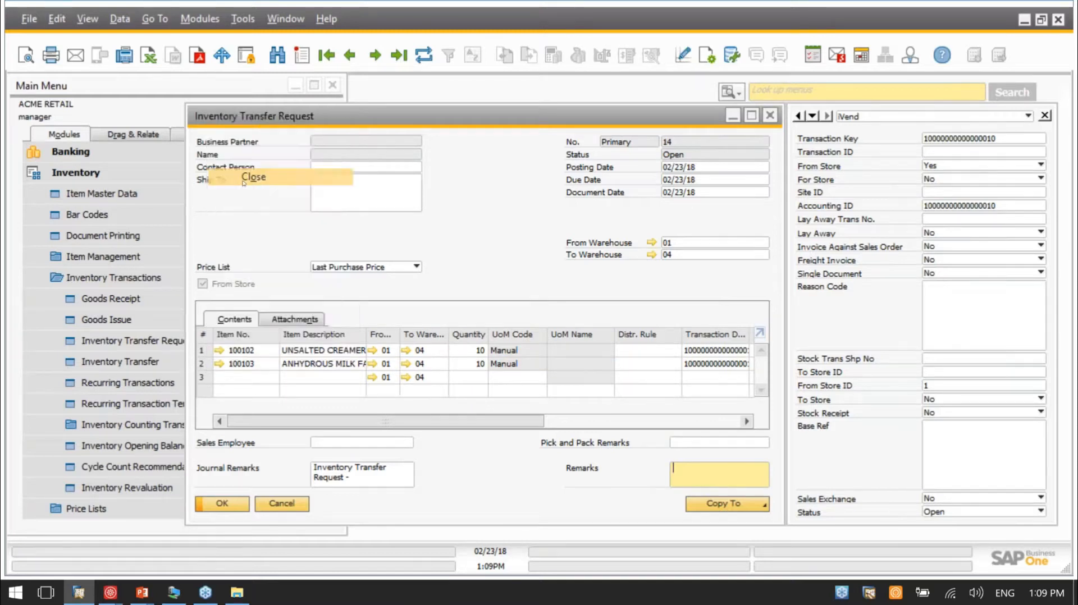
left_click(373, 319)
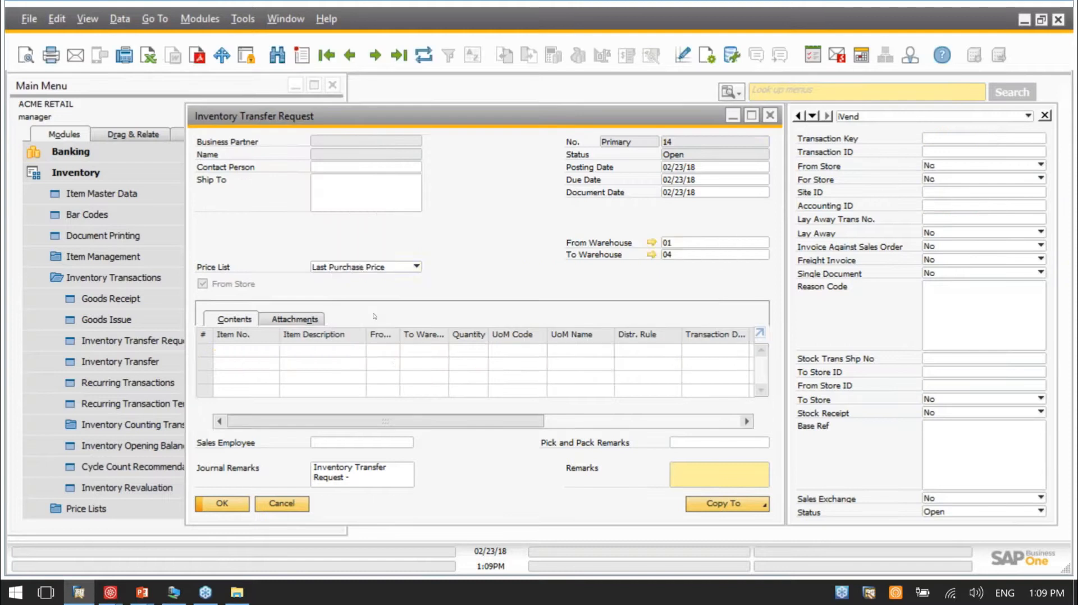
left_click(399, 55)
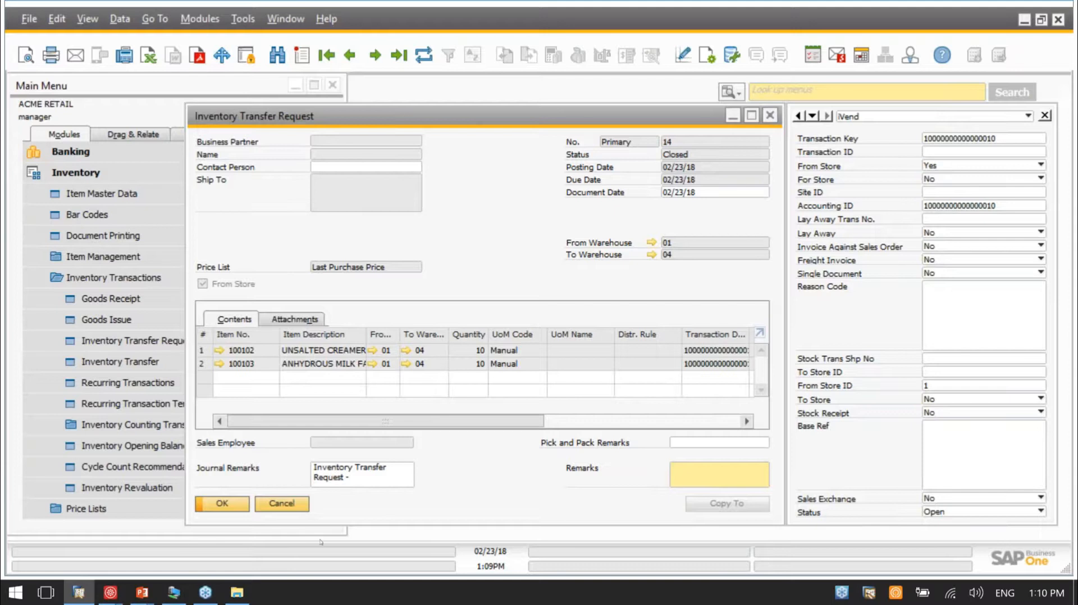
Switch to the iVend Management Console and rerun the search for stock transfer requests with status Open.
mouse_move(119, 593)
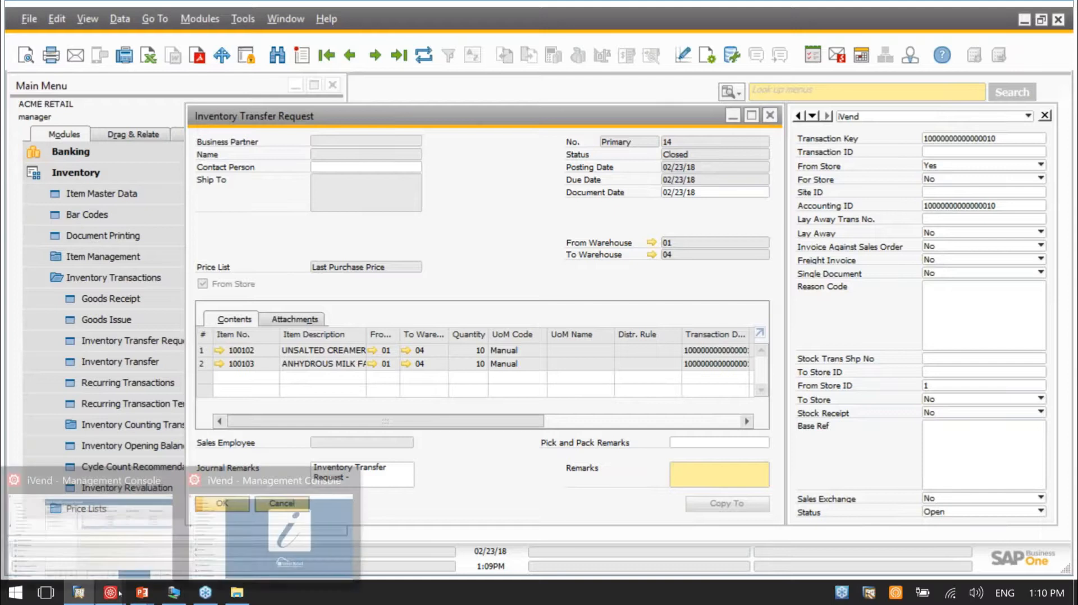
left_click(276, 520)
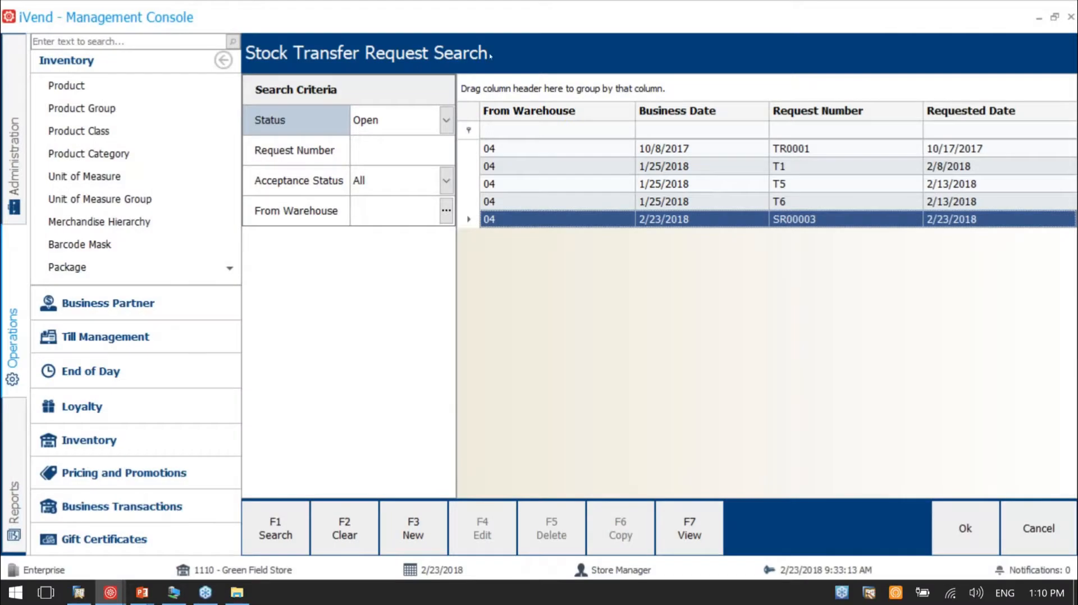
left_click(275, 533)
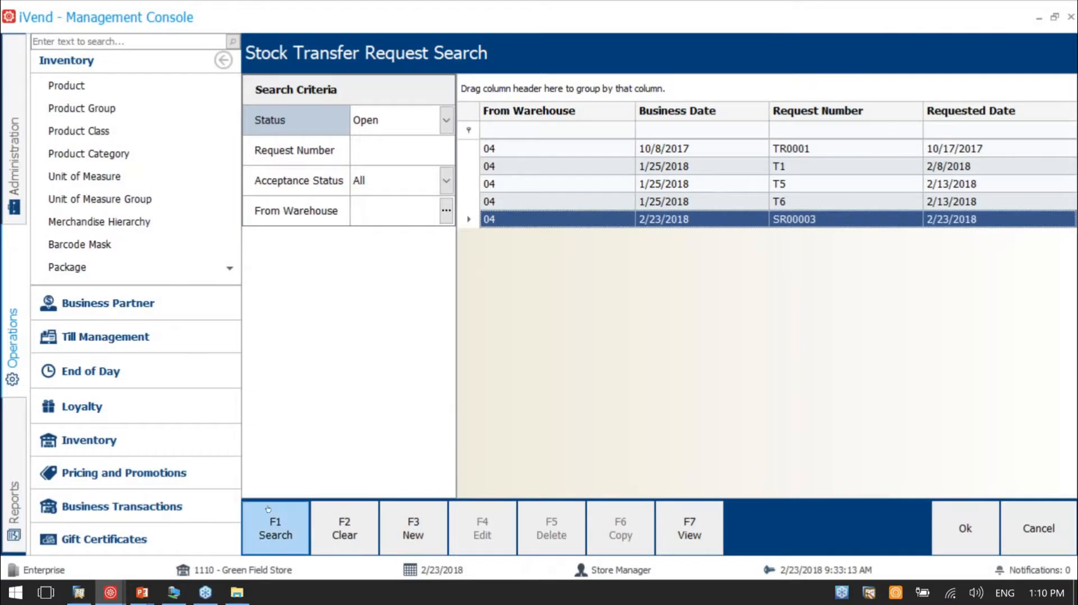
Open the Integration Monitor under IT Administration, hide failed messages in both directions, and refresh the pending records.
left_click(13, 157)
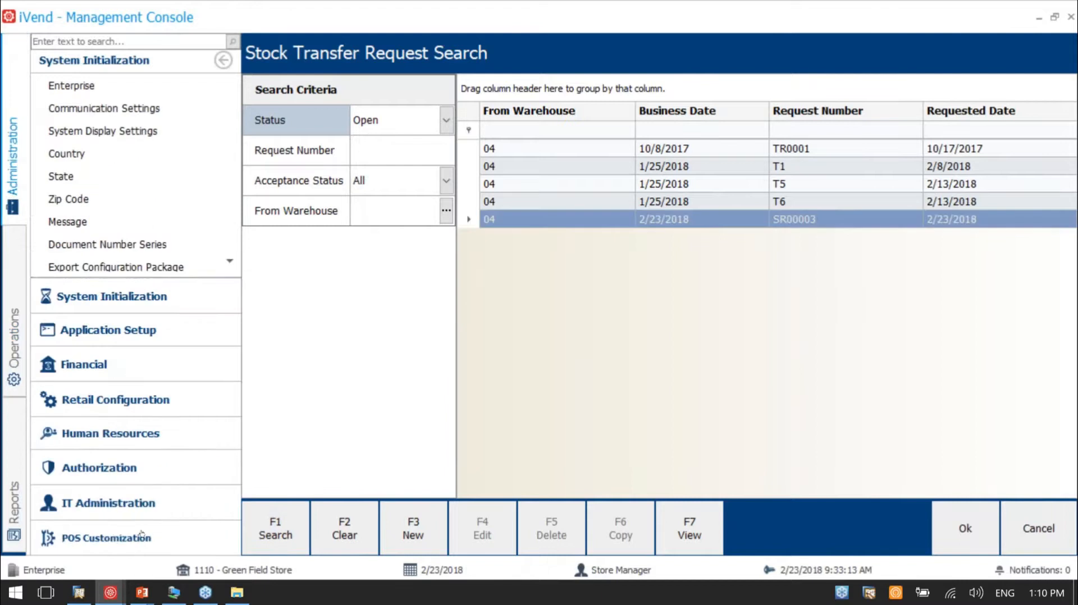
left_click(132, 501)
left_click(120, 131)
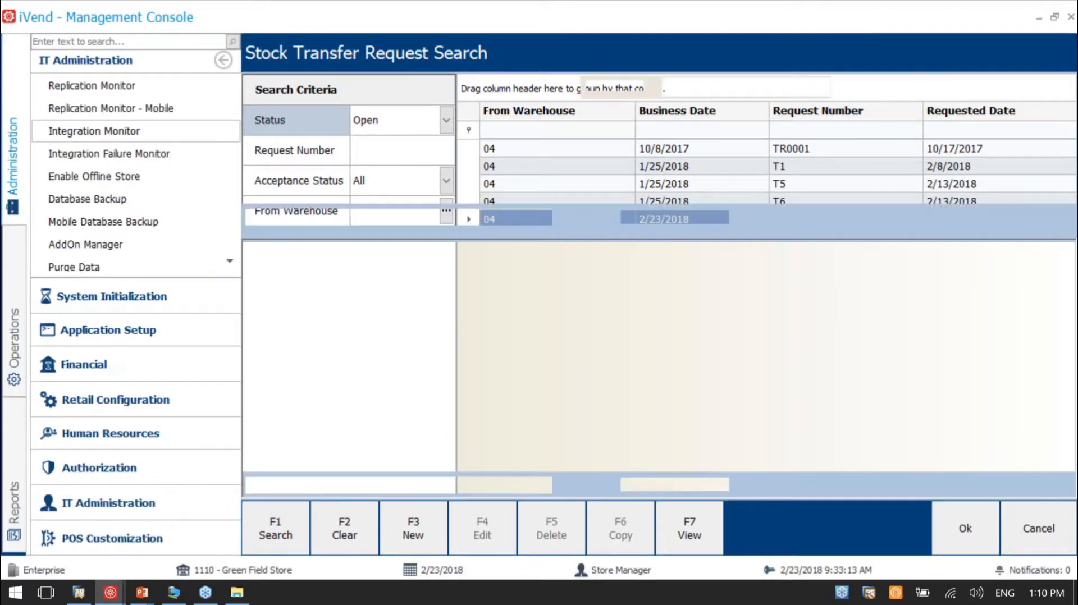
left_click(409, 173)
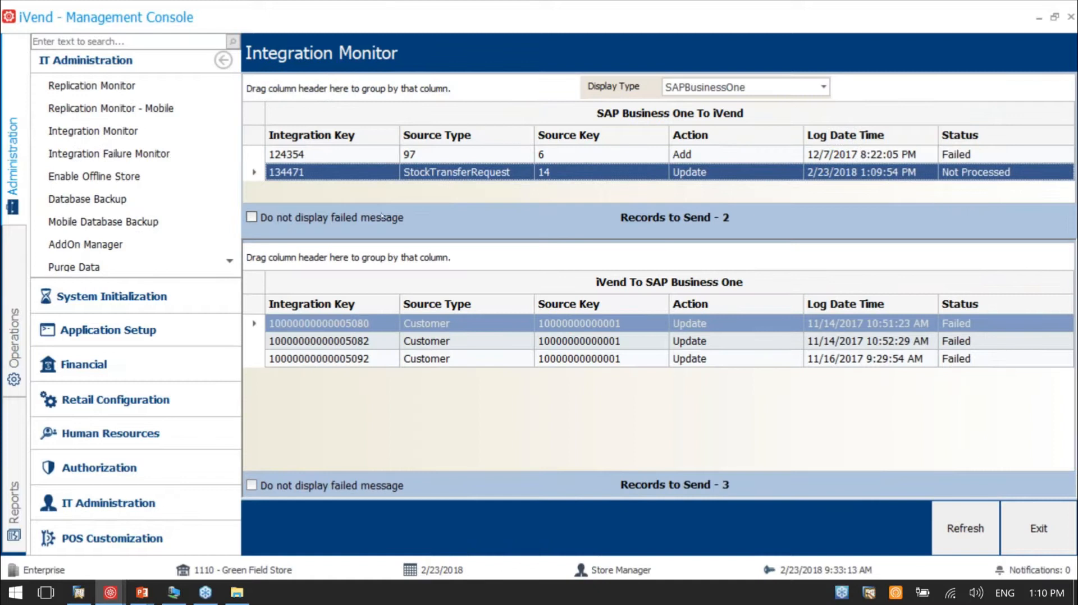
left_click(251, 217)
left_click(347, 485)
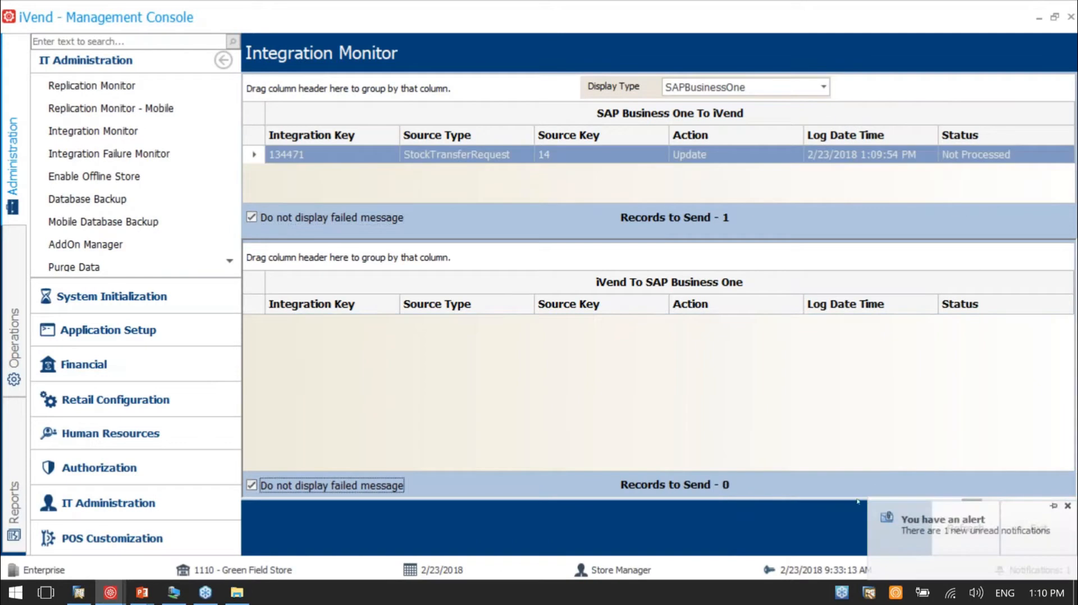
left_click(963, 519)
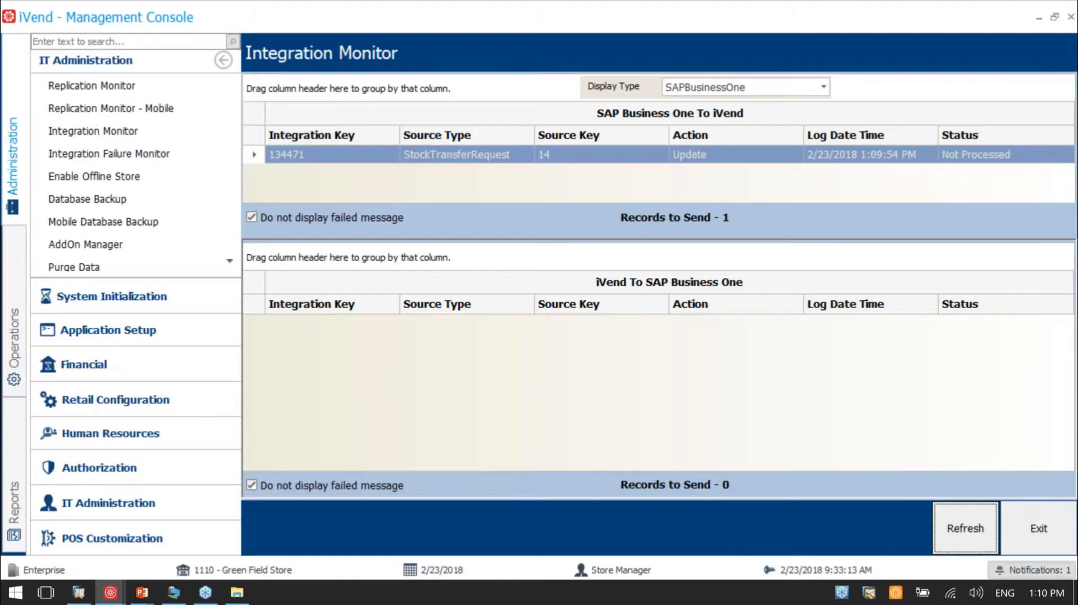
Review the StockTransferRequest alert notification, close it, and return to the Stock Transfer Request Search.
left_click(1030, 570)
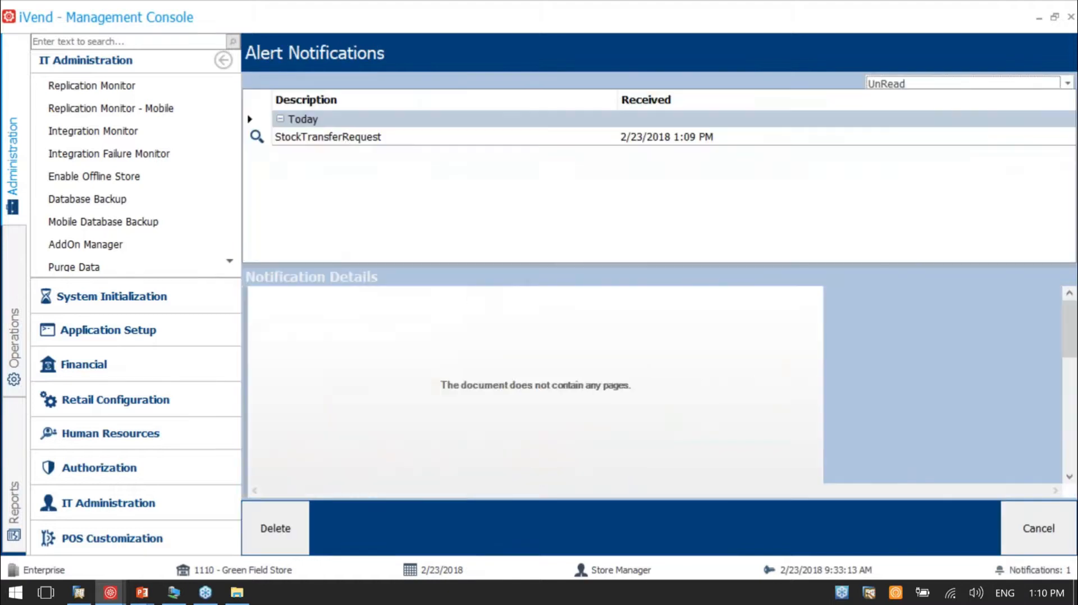
scroll(768, 425, "down", 3)
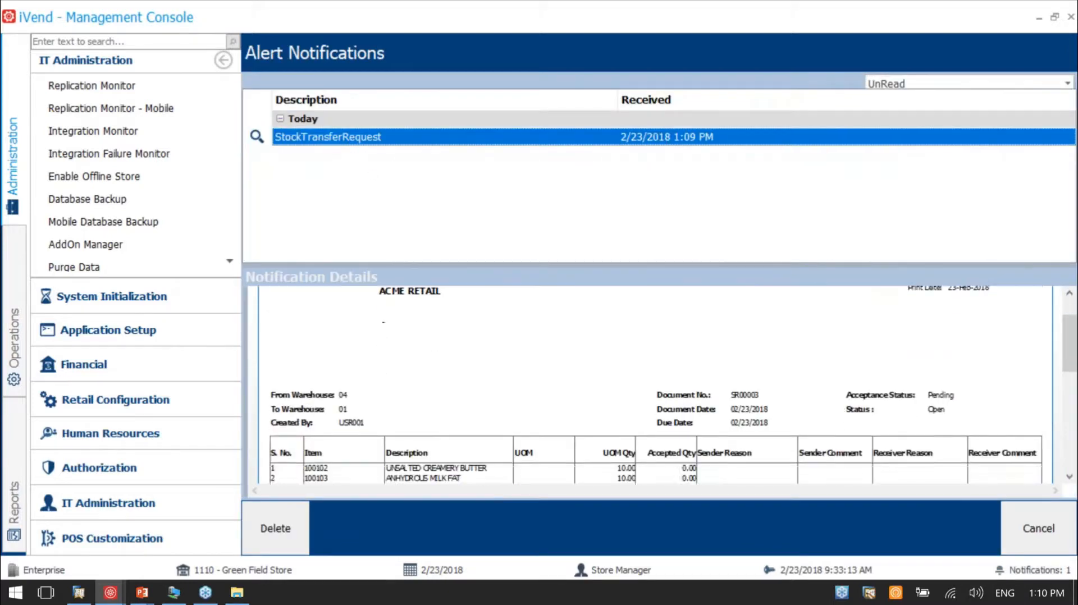
left_click(1039, 529)
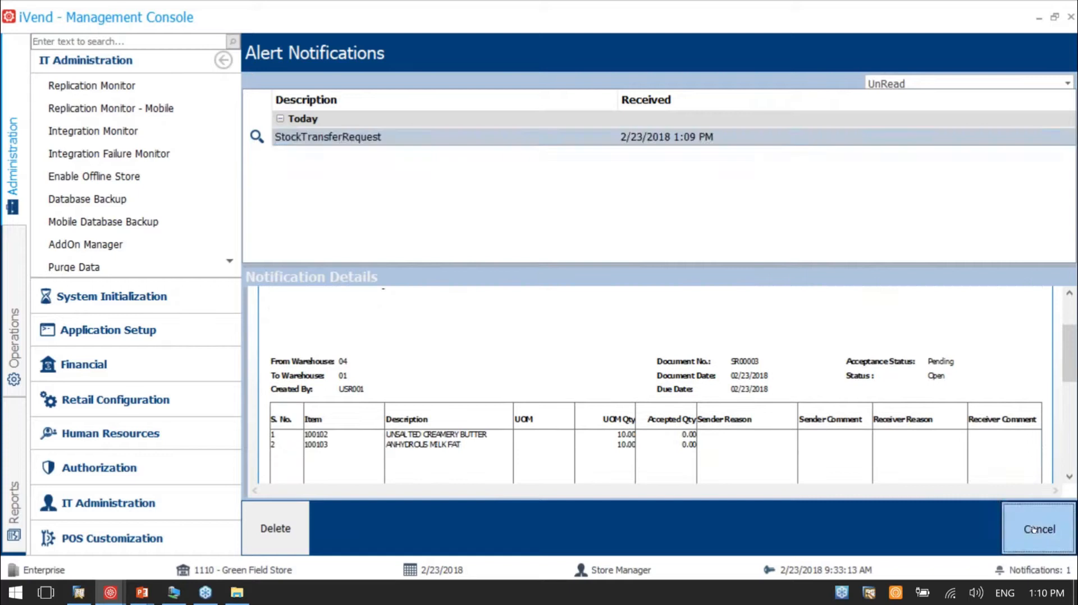
left_click(959, 529)
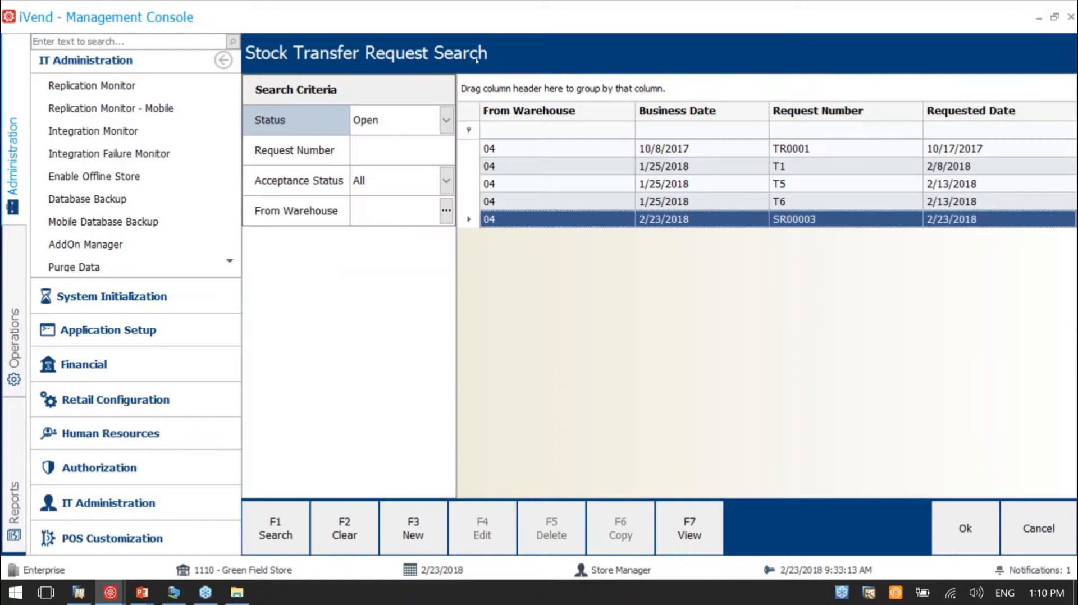
Search stock transfer requests with status Open and again with Closed, and view the one with business date 2/23/2018.
left_click(275, 528)
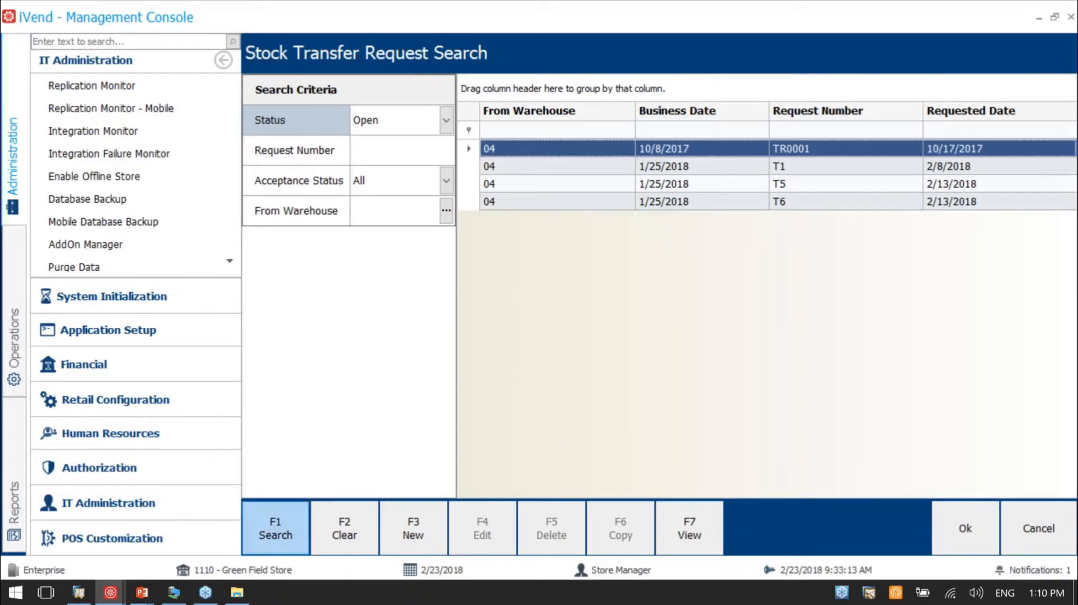
left_click(647, 202)
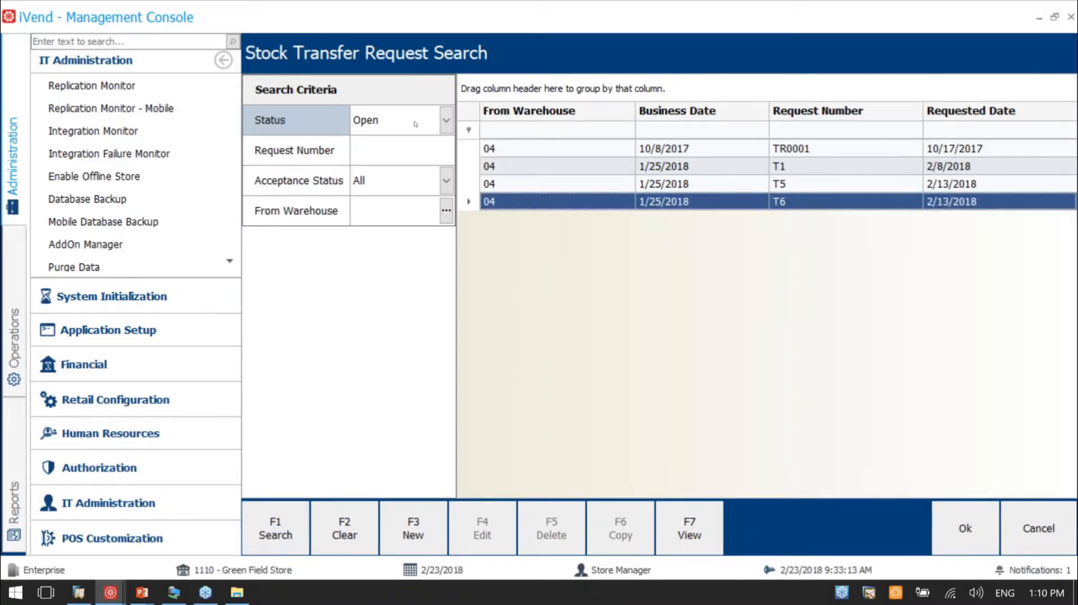
left_click(387, 120)
left_click(371, 159)
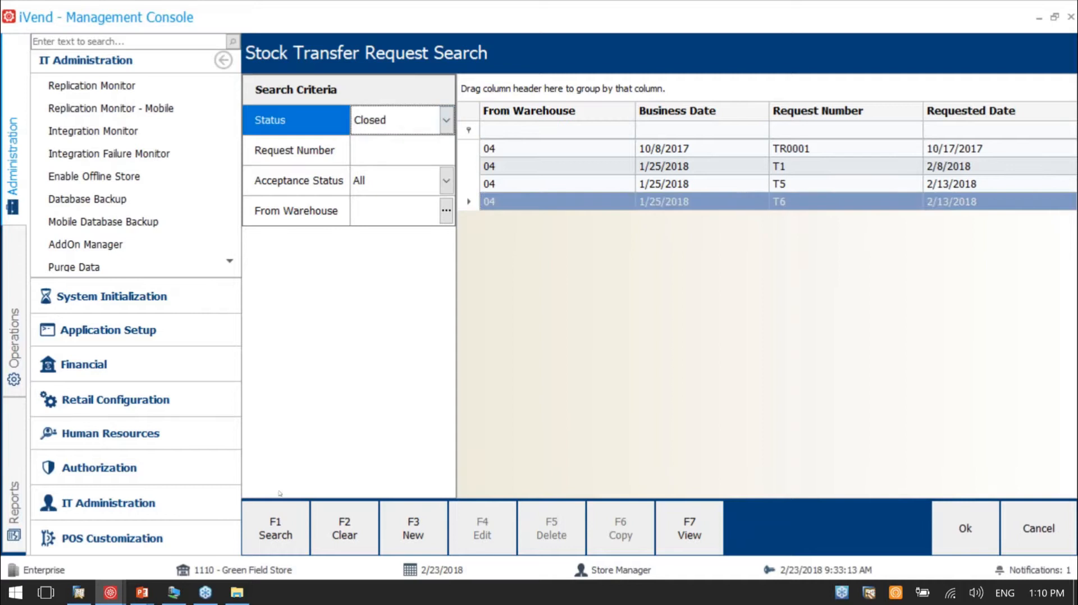
left_click(275, 528)
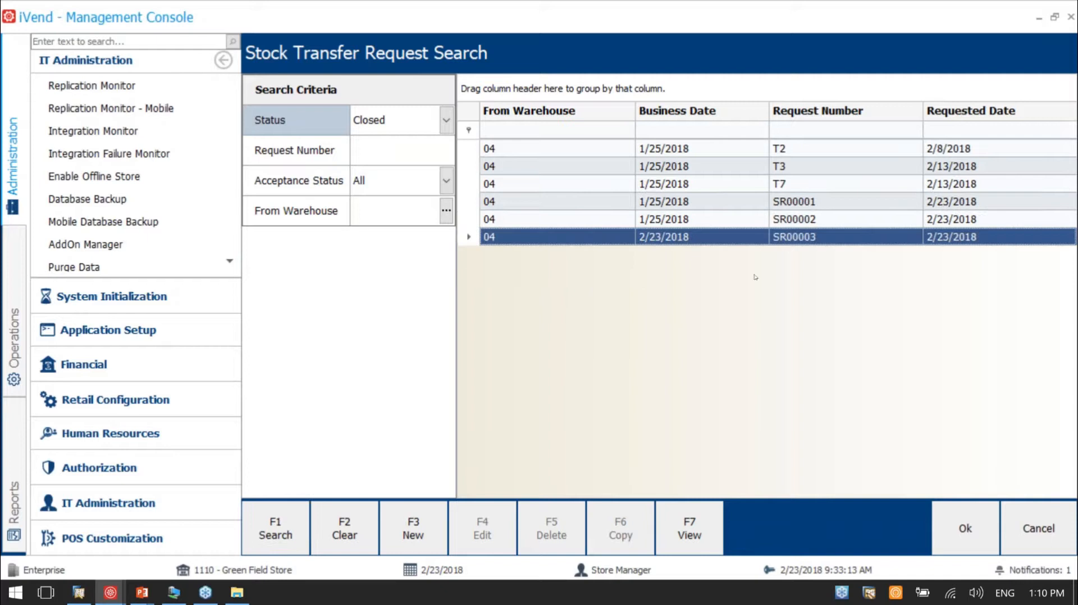
left_click(690, 528)
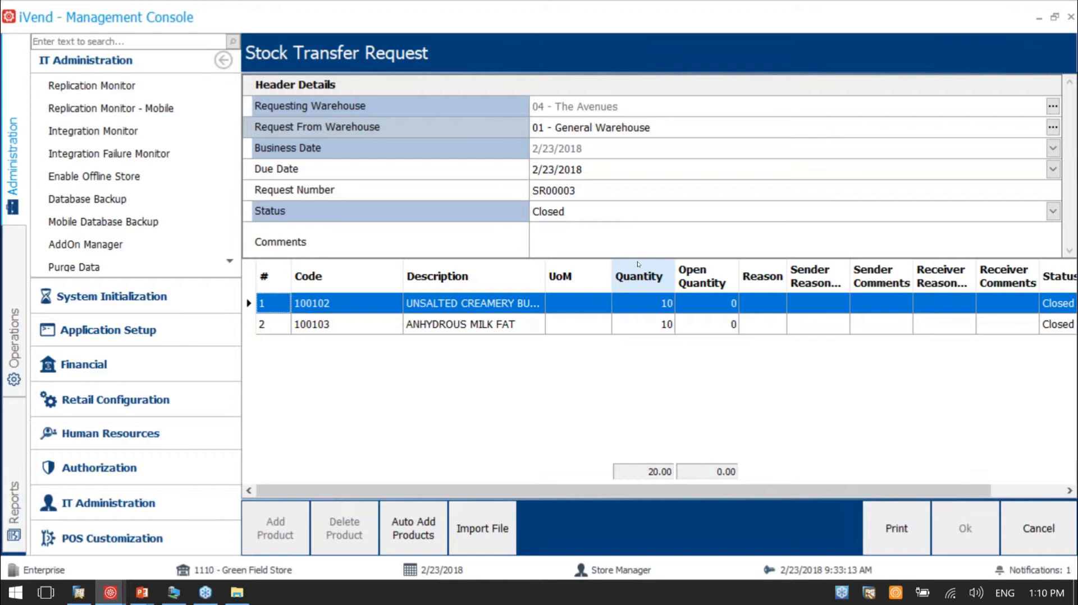
Start a new stock transfer request and set Request From Warehouse to 01 - General Warehouse.
key("Escape")
key("F3")
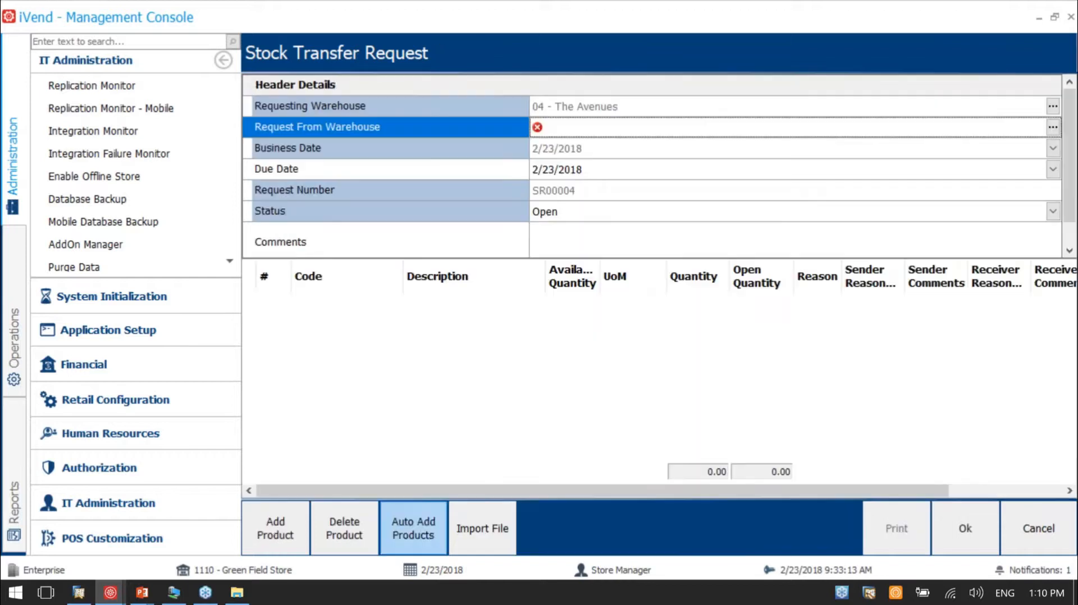
left_click(1053, 127)
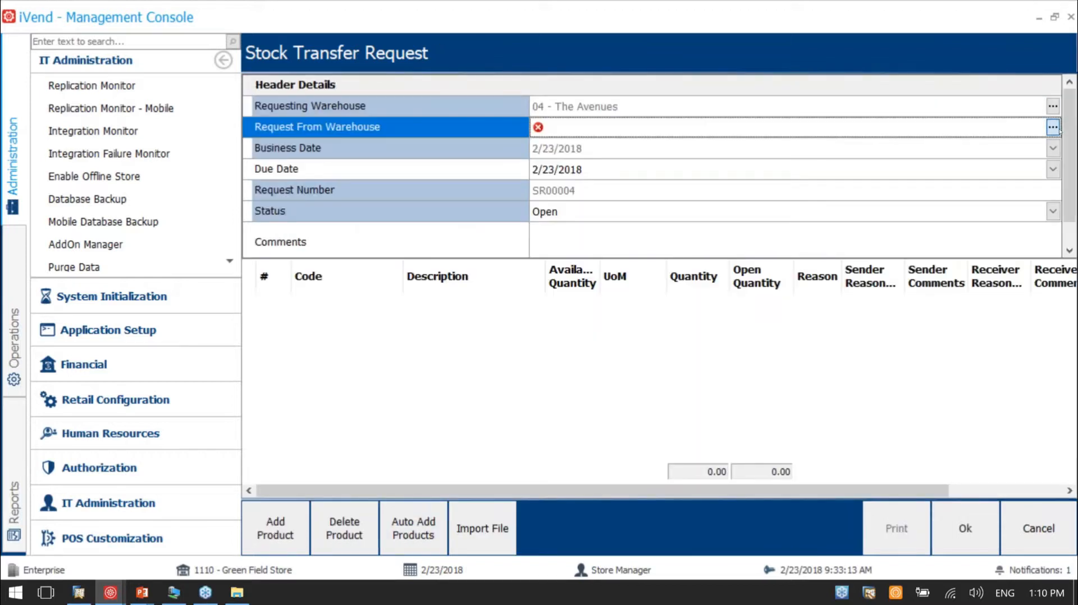
double_click(512, 147)
Search products by code 100 and add UNSALTED CREAMERY BUTTER and ANHYDROUS MILK FAT to the request.
left_click(276, 525)
type("100")
key("Return")
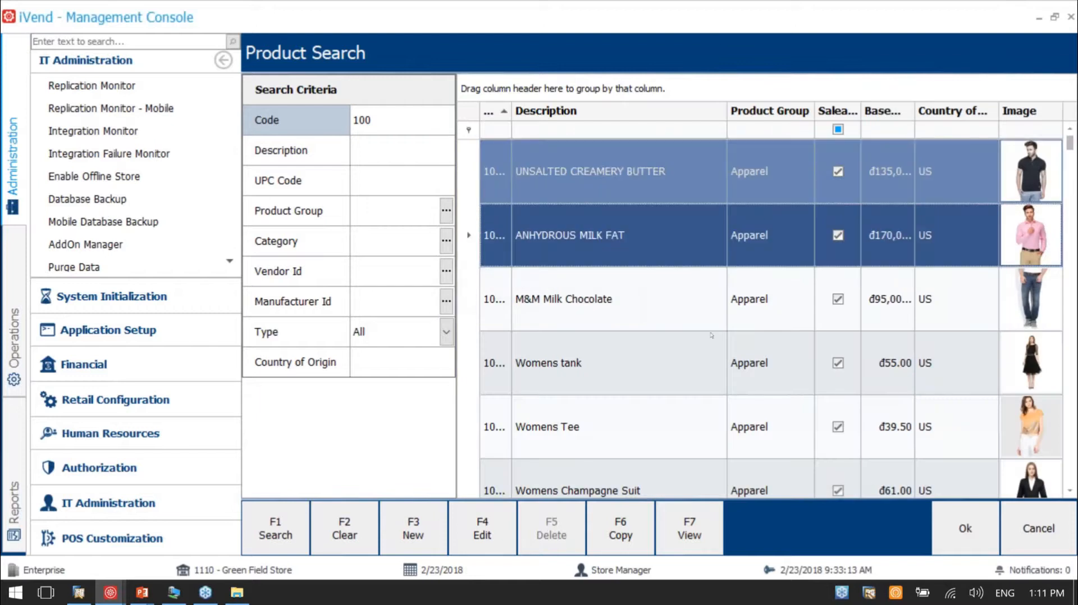
left_click(955, 525)
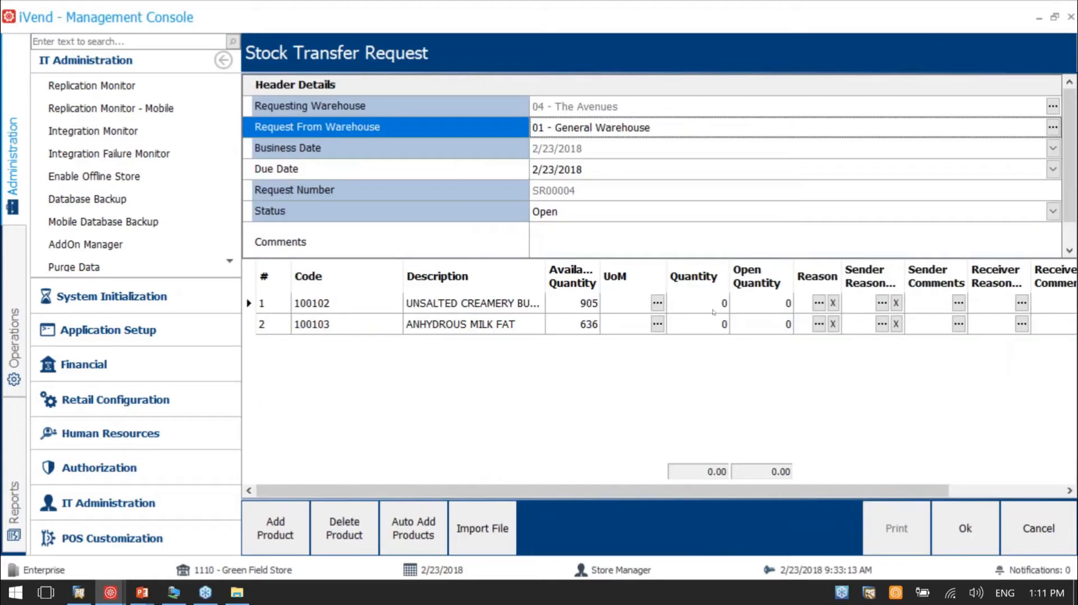
Set the quantity of both products, 100102 and 100103, to 20.
type("10")
key("BackSpace")
key("BackSpace")
key("BackSpace")
type("01")
key("BackSpace")
type("20")
left_click(249, 324)
type("20")
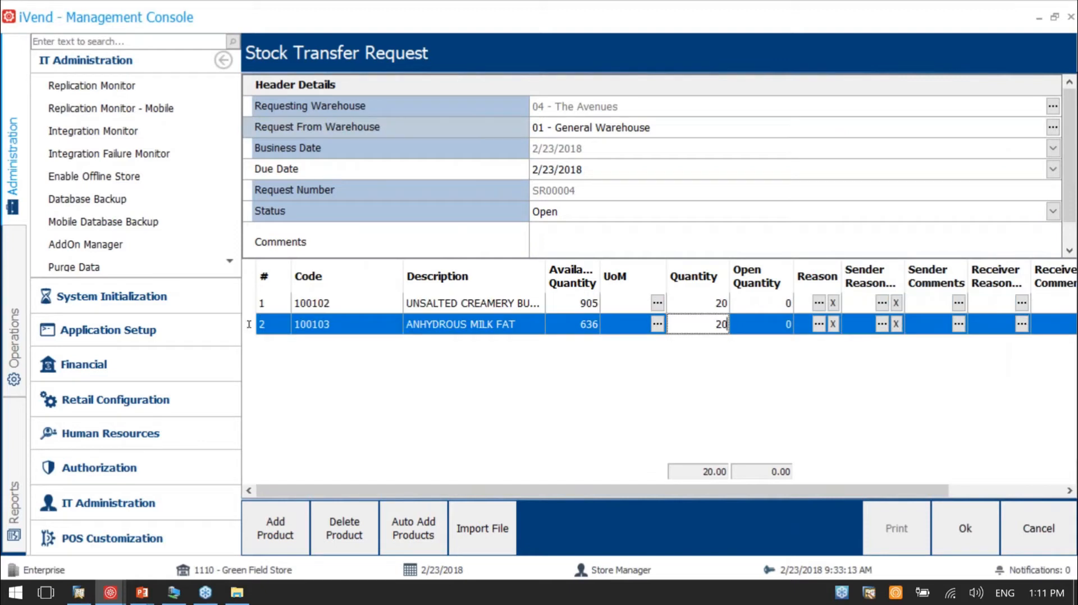
Save the stock transfer request, view its printout in the report viewer, and close the report.
left_click(965, 528)
left_click(721, 418)
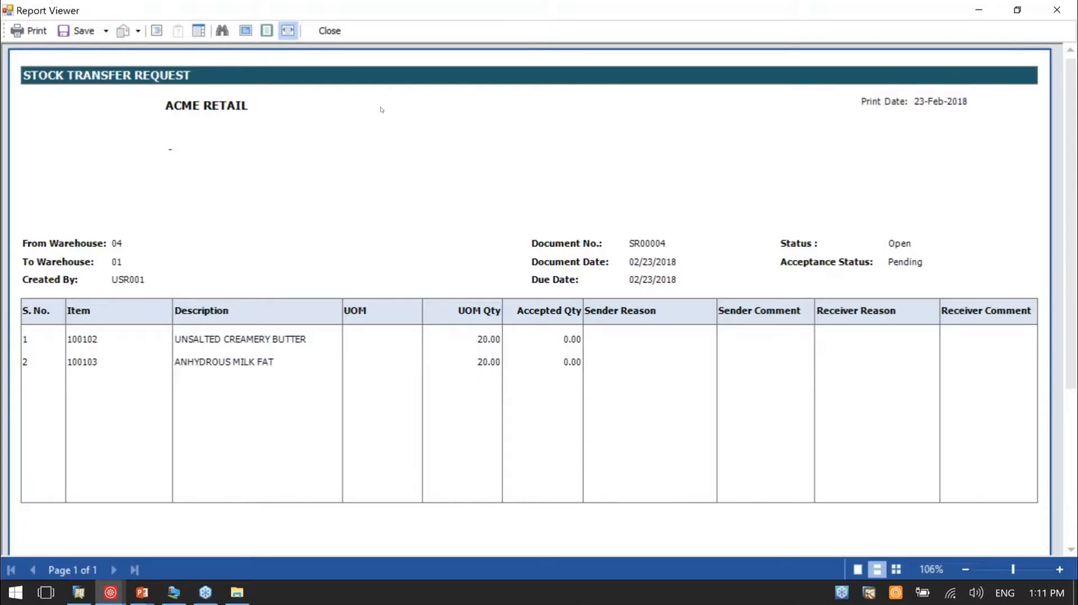
left_click(330, 31)
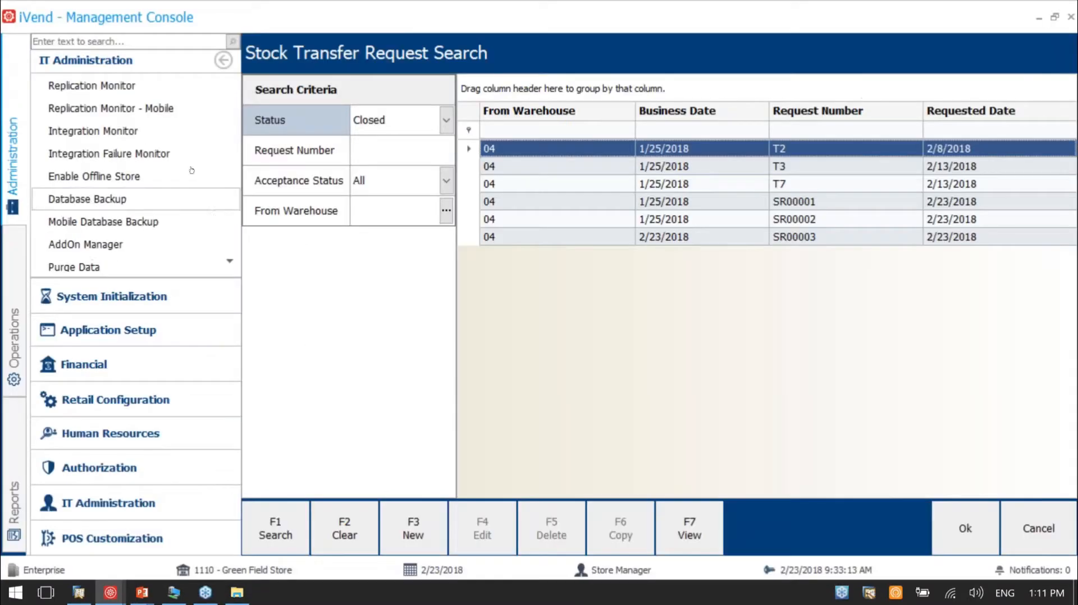
Refresh the Integration Monitor records, and switch to SAP Business One to display the last inventory transfer request.
left_click(106, 130)
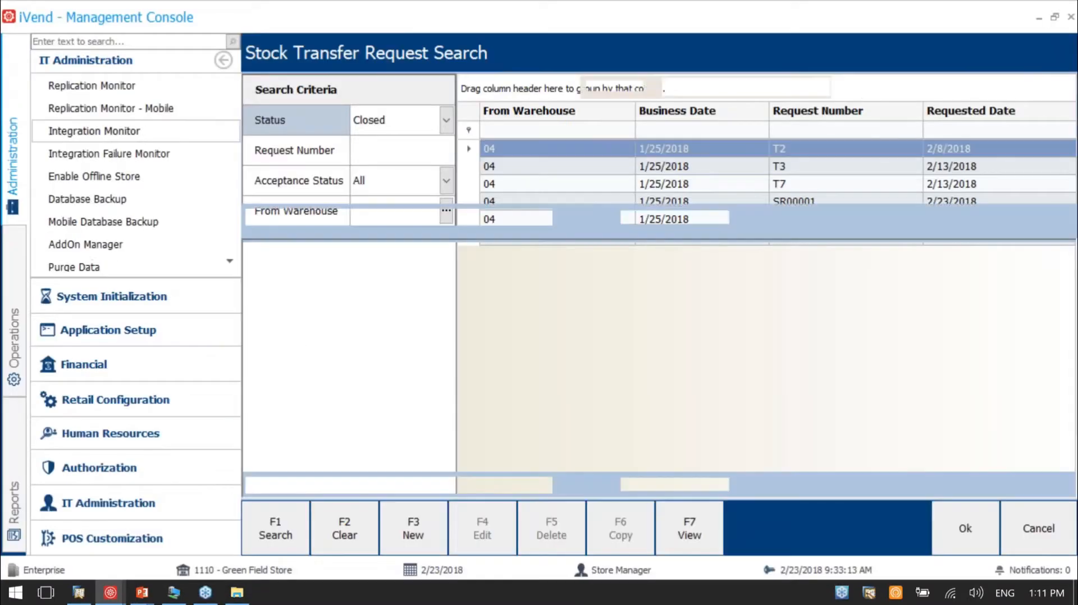
left_click(955, 528)
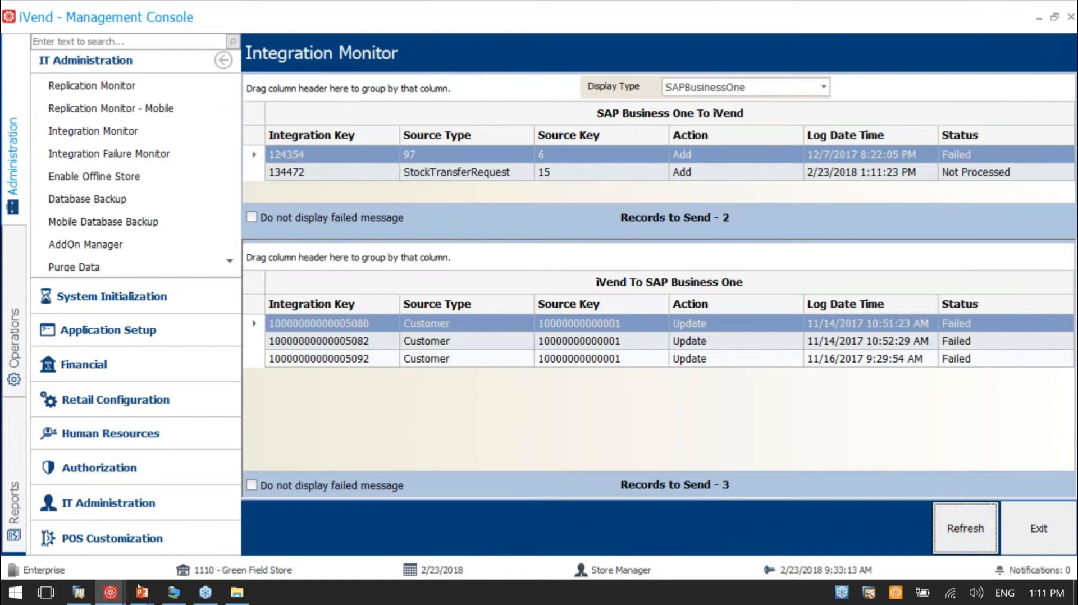
left_click(79, 592)
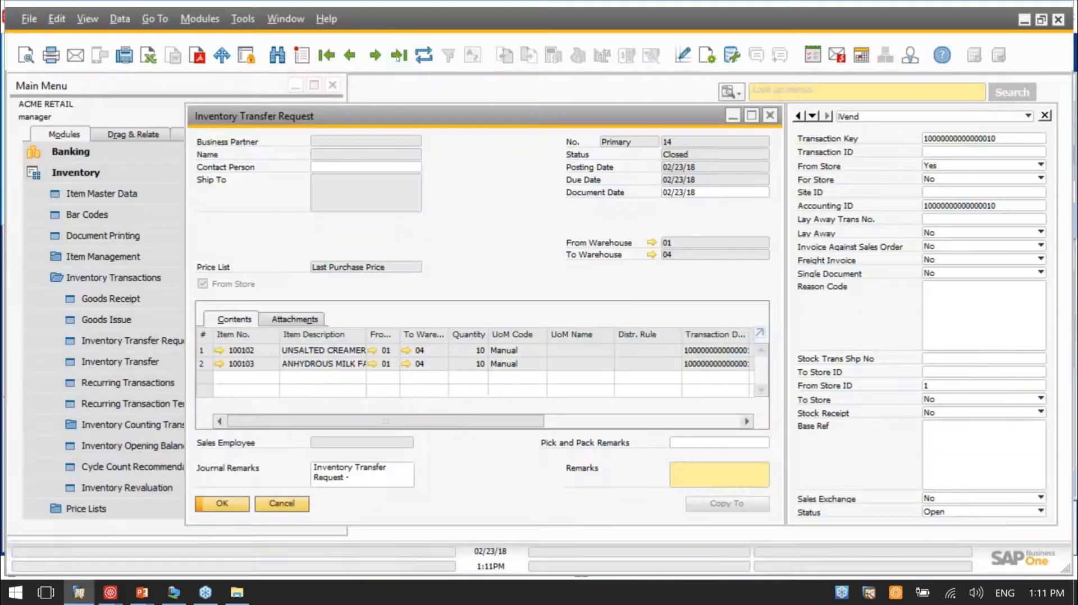
left_click(398, 55)
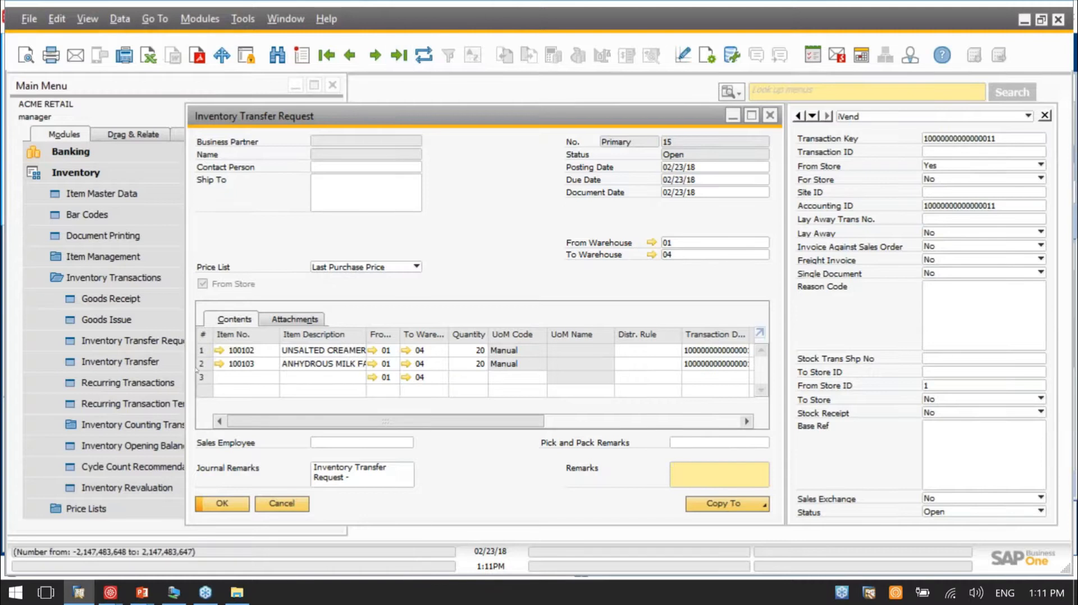
Close the row for item 100103 in the inventory transfer request and update the document.
right_click(201, 365)
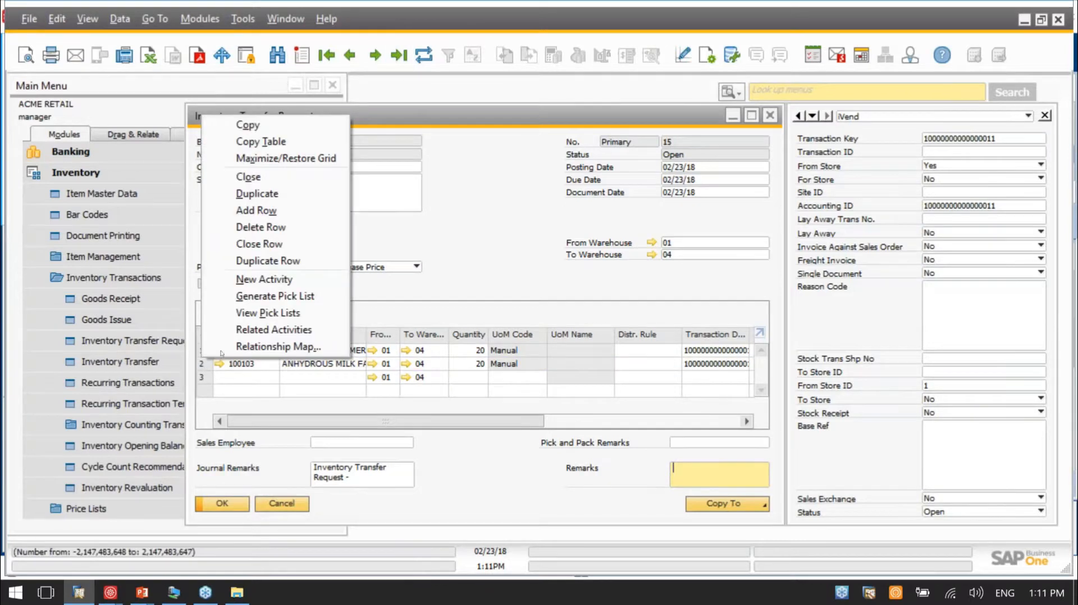
left_click(260, 245)
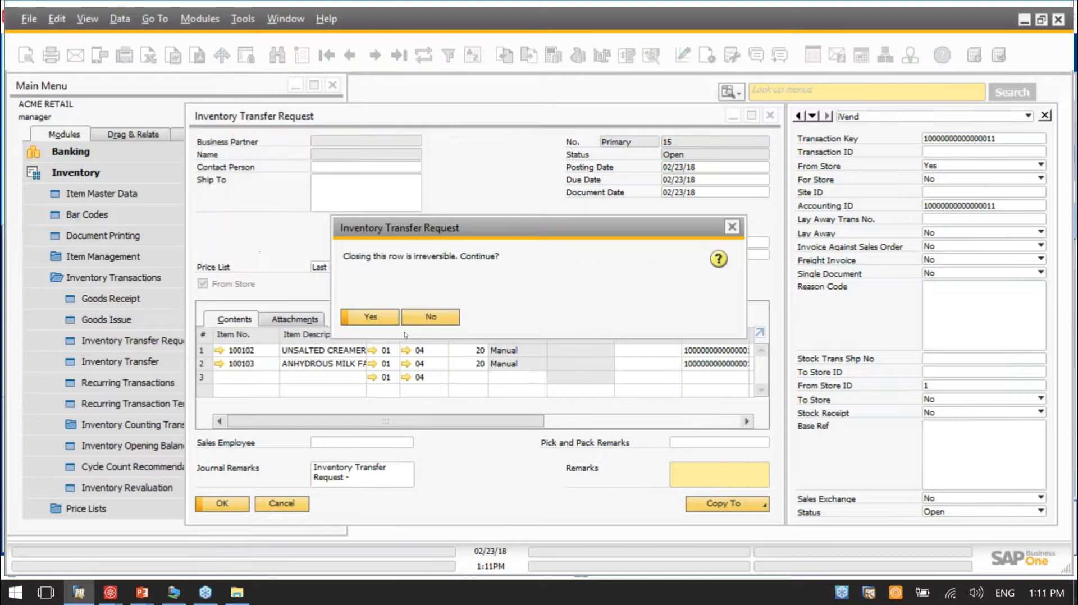
left_click(370, 318)
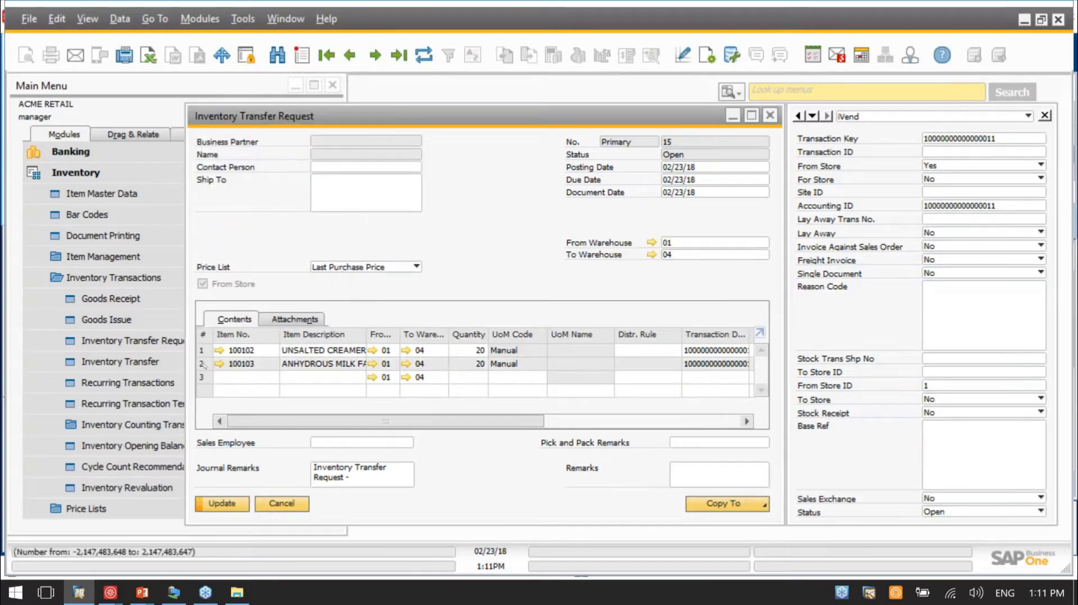
left_click(223, 503)
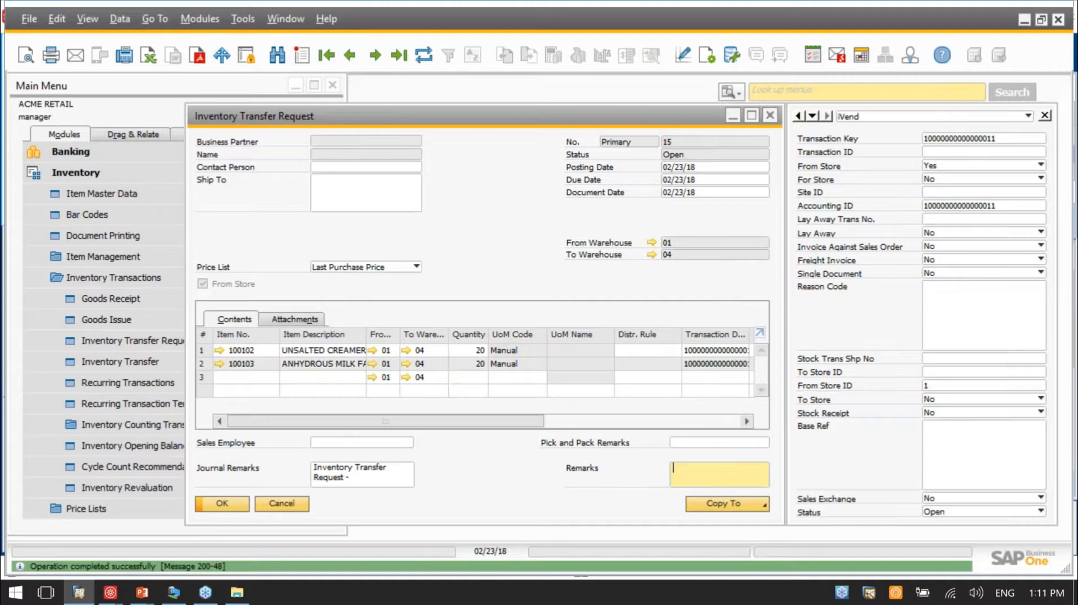
Switch to the iVend Management Console, refresh the Integration Monitor, and search stock transfer requests with status Open.
left_click(111, 593)
left_click(961, 531)
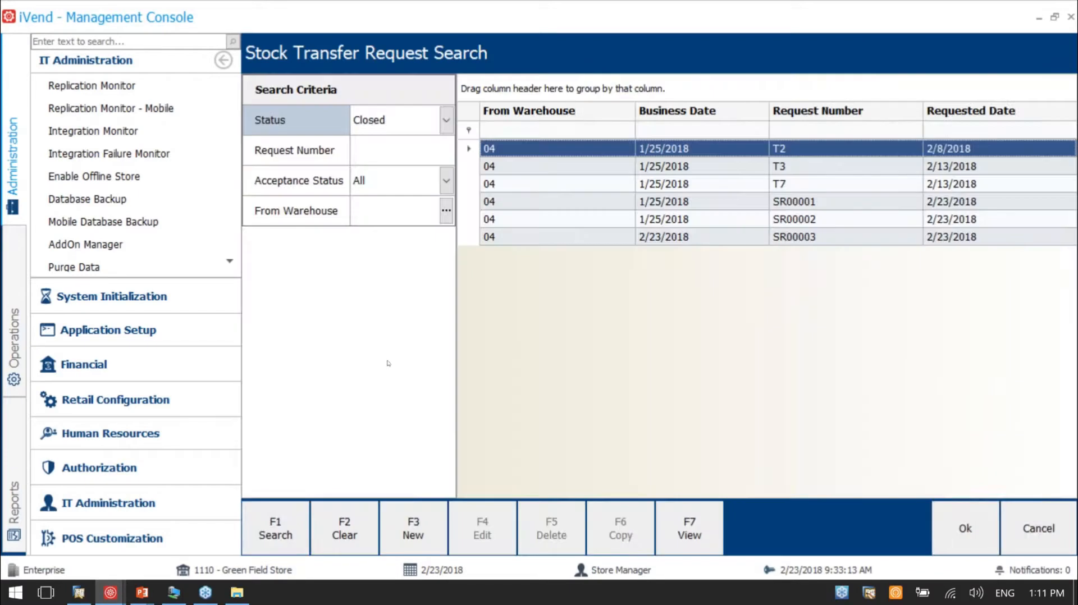
left_click(447, 120)
left_click(387, 144)
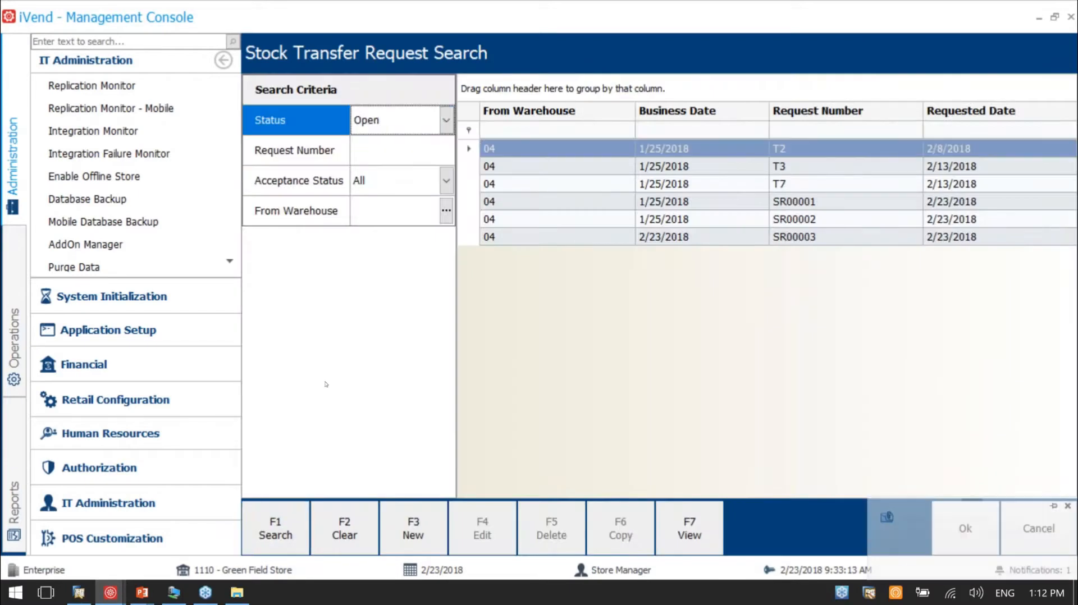
left_click(275, 523)
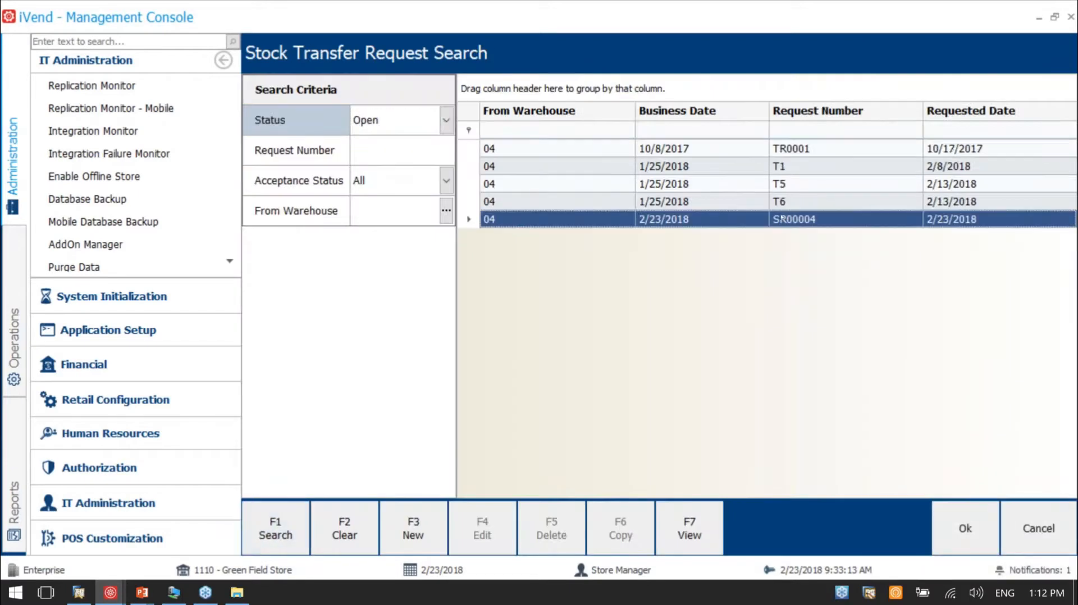
View the open request with business date 2/23/2018 and examine the open quantity and status of its two rows.
left_click(688, 527)
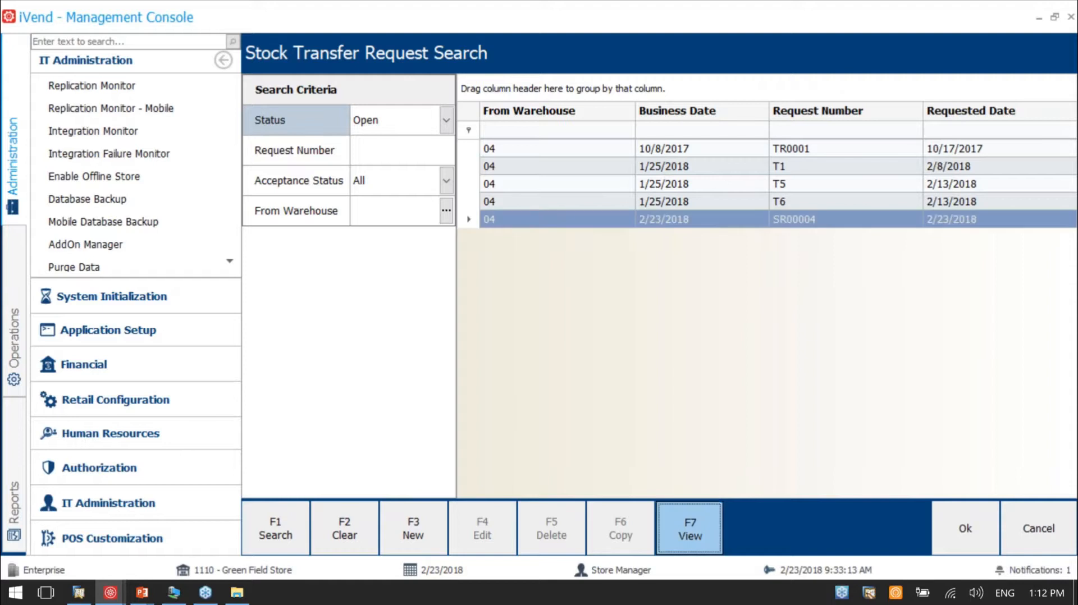
left_click_drag(663, 491, 797, 491)
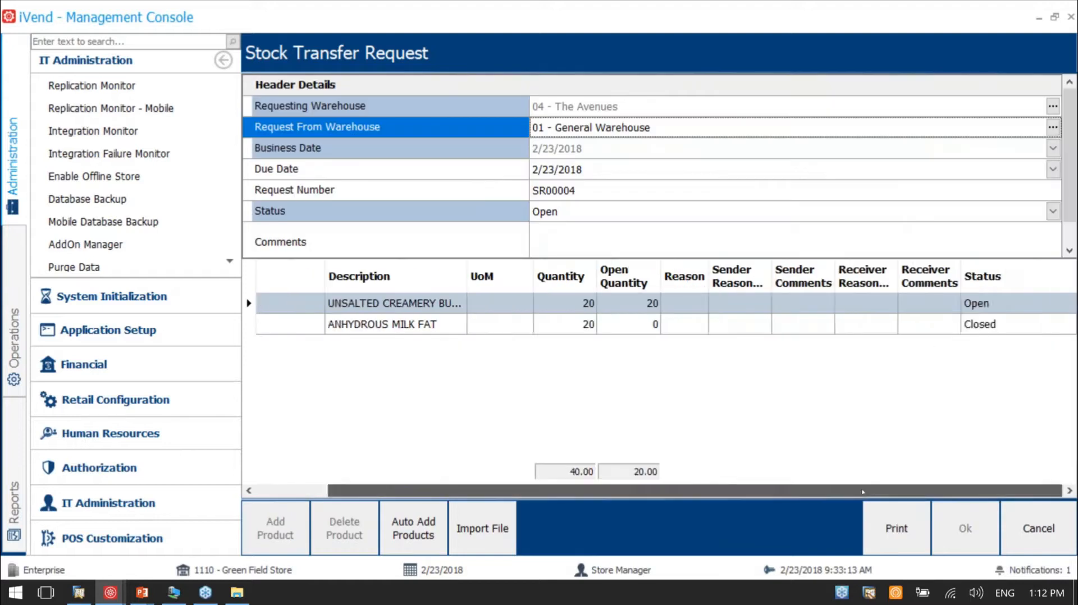
left_click(952, 327)
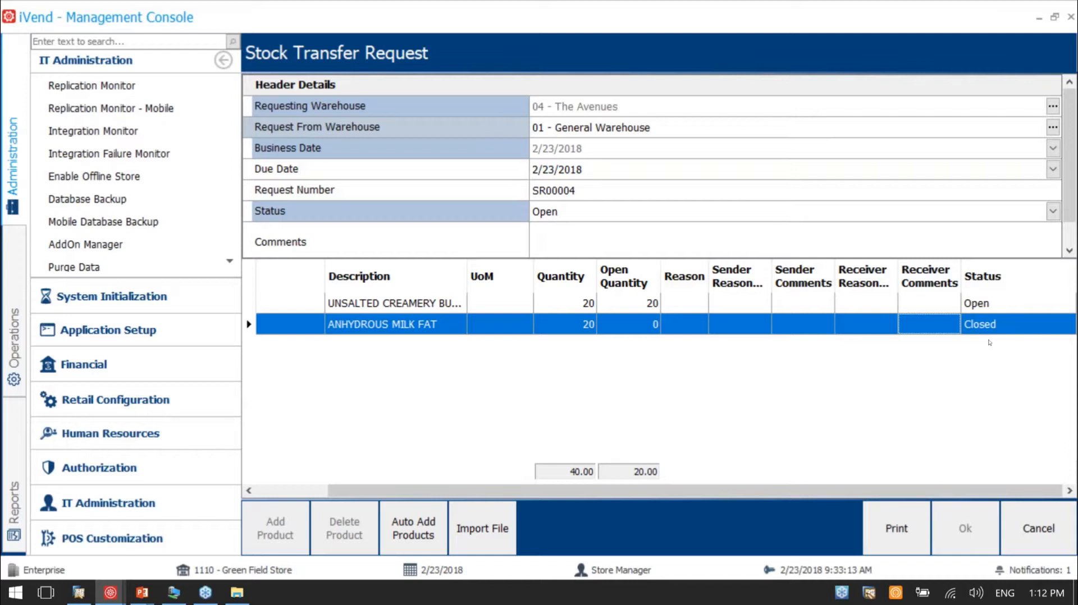
left_click(988, 309)
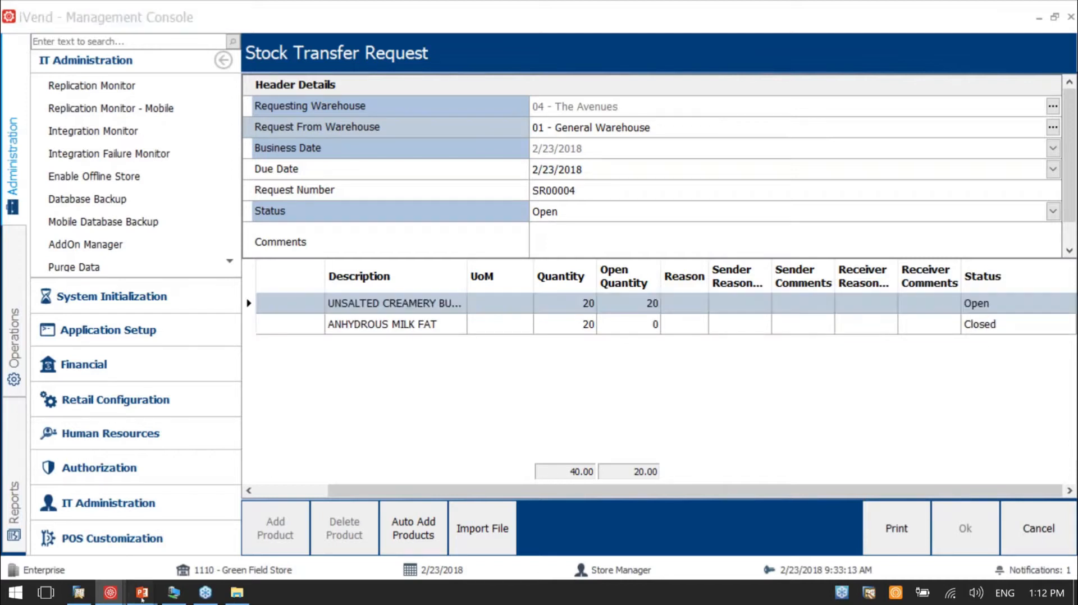
Switch to the PowerPoint slide show to review the Scenario 1 slide, and return to SAP Business One.
mouse_move(142, 595)
left_click(212, 528)
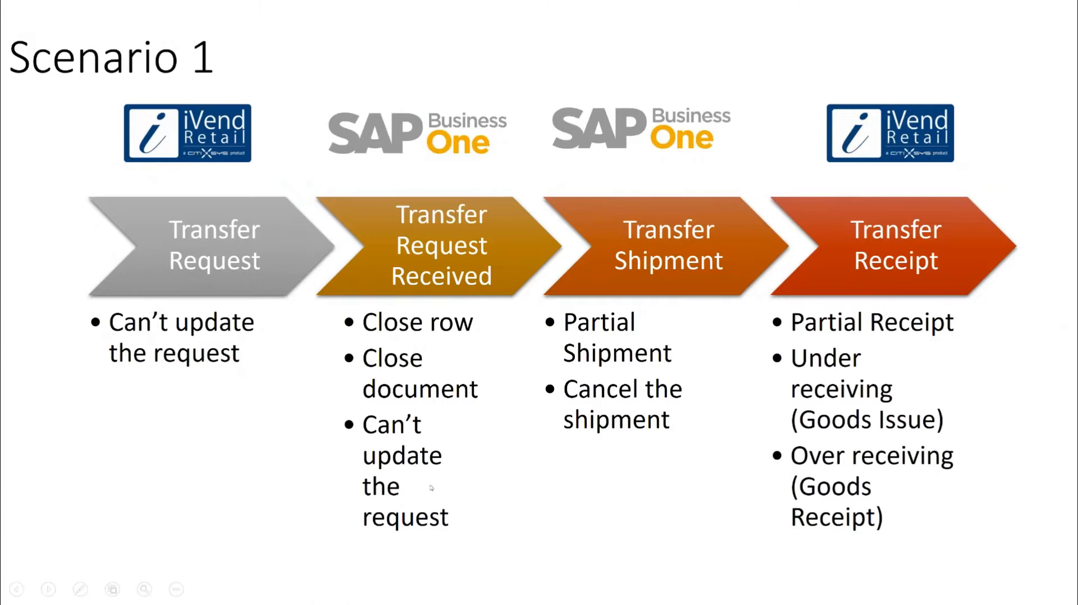
key("alt+Tab")
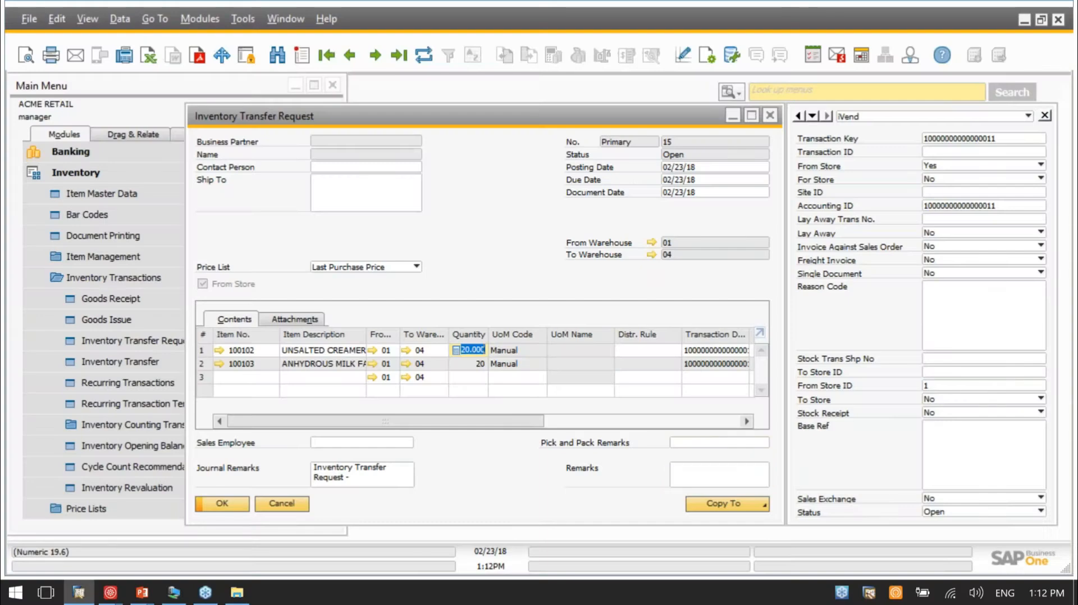
Try to update the quantity of item 100102 to 10 in the inventory transfer request, and discard the unsaved change.
type("10")
key("Return")
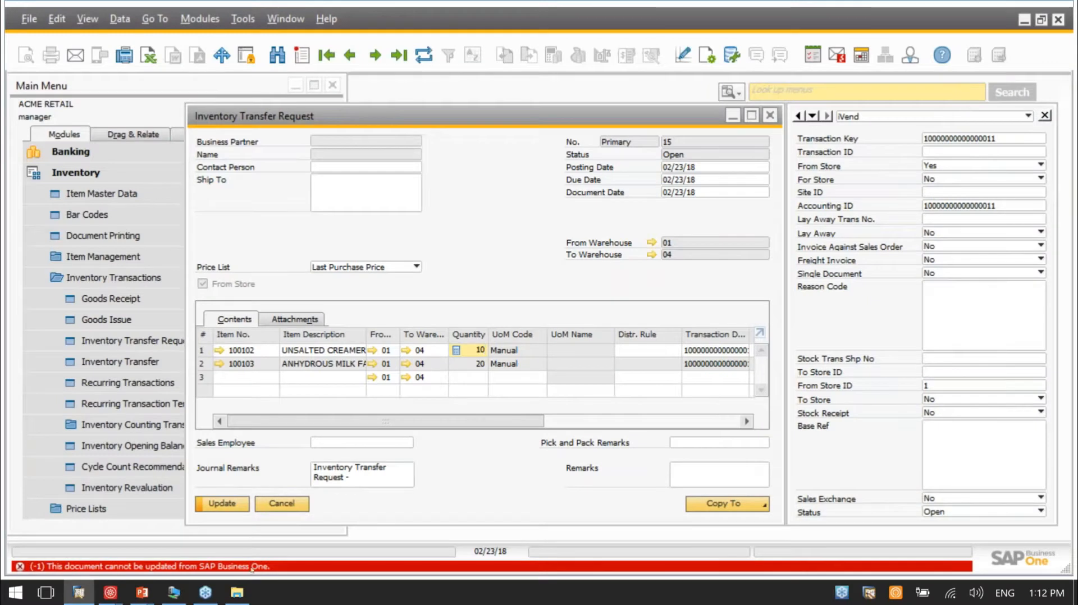
left_click(425, 55)
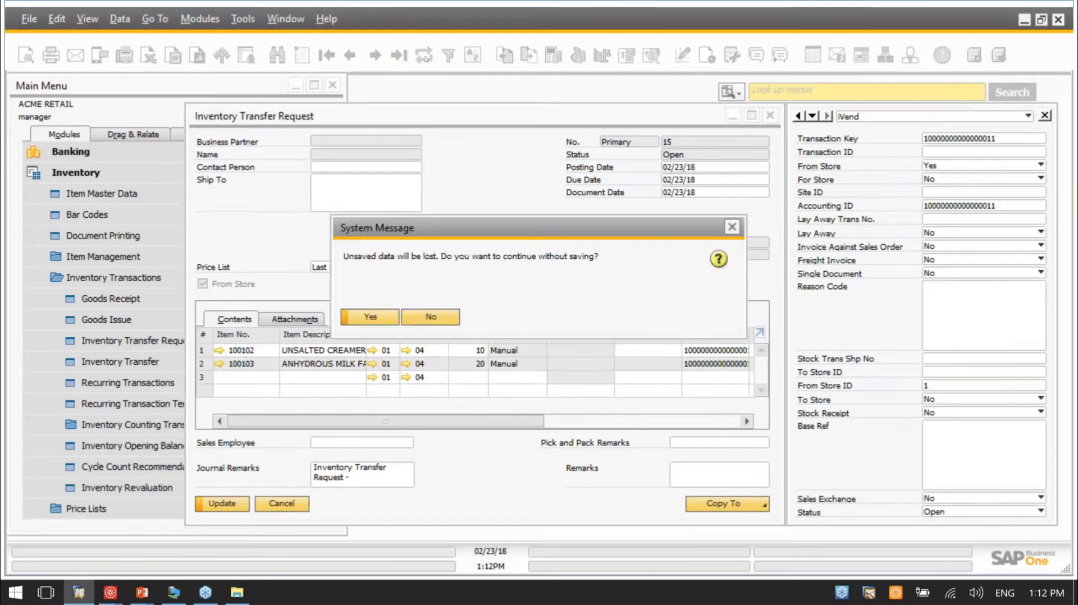
left_click(372, 317)
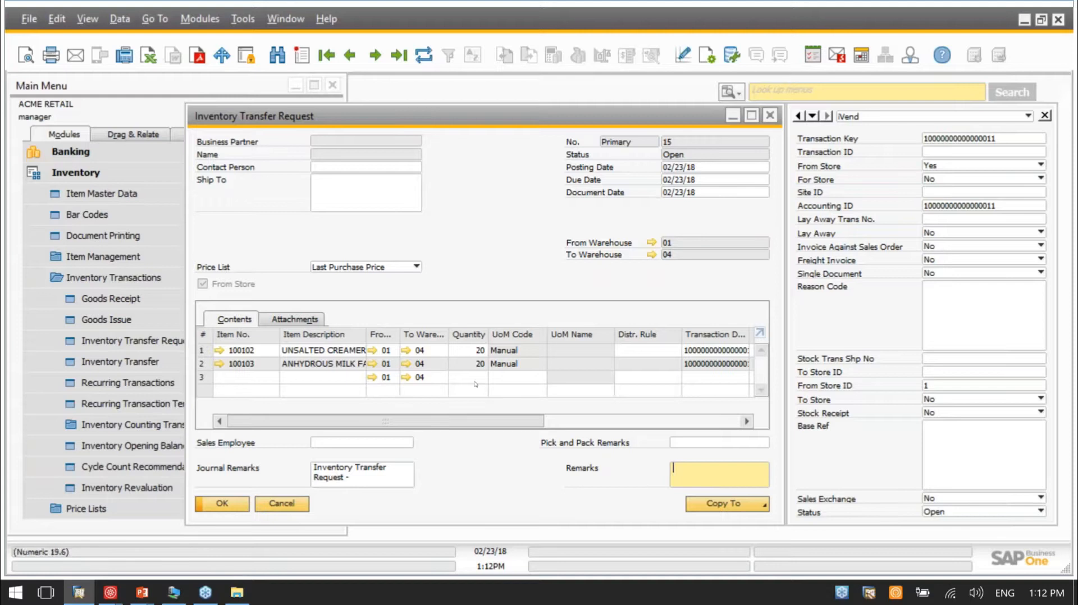
Copy the inventory transfer request to a new Inventory Transfer and reposition its window over the request.
left_click(737, 504)
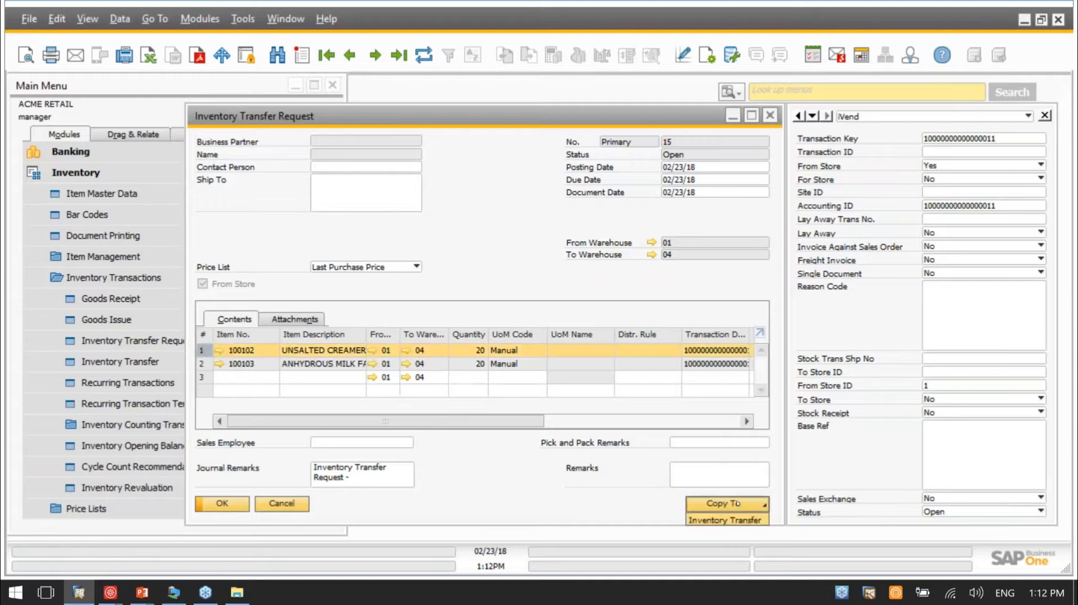
left_click(730, 520)
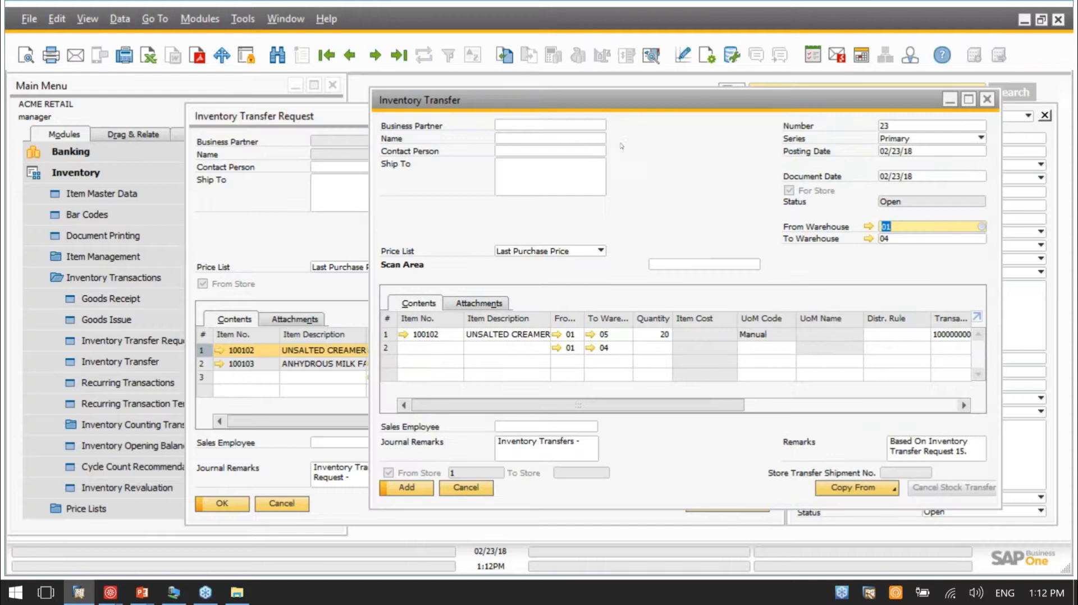
left_click_drag(617, 104, 581, 111)
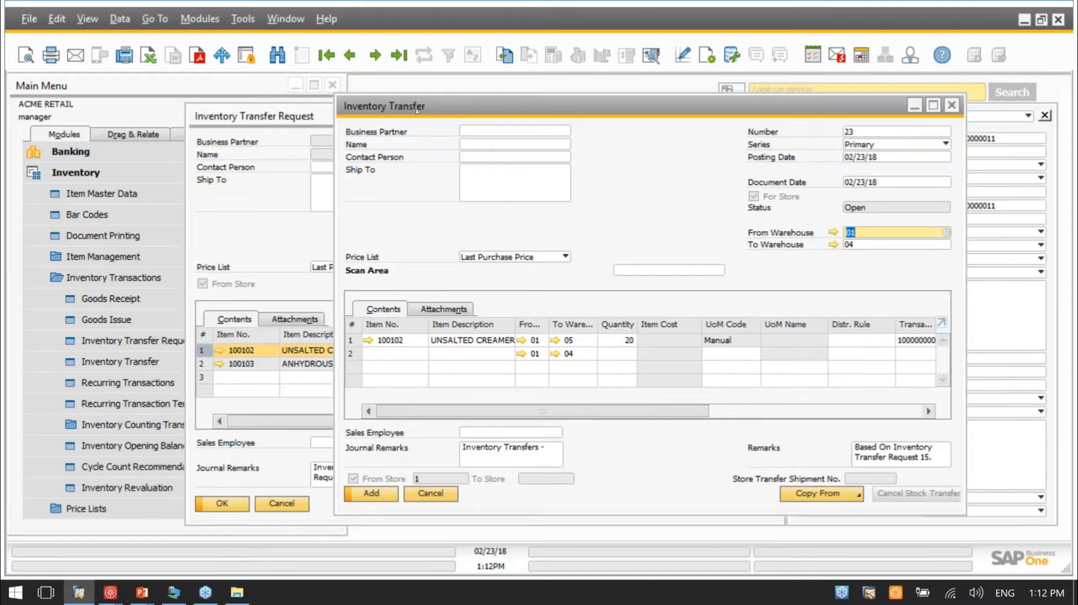
left_click_drag(417, 111, 380, 108)
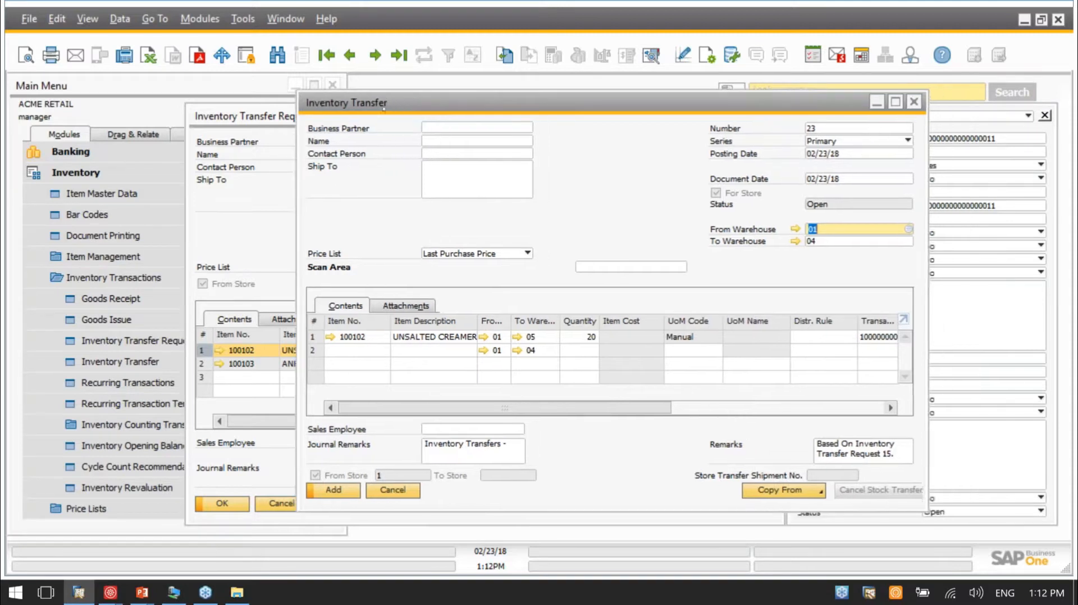
Set the transfer quantity of item 100102 to 10, add the inventory transfer, and display the last saved record.
left_click(577, 339)
type("10")
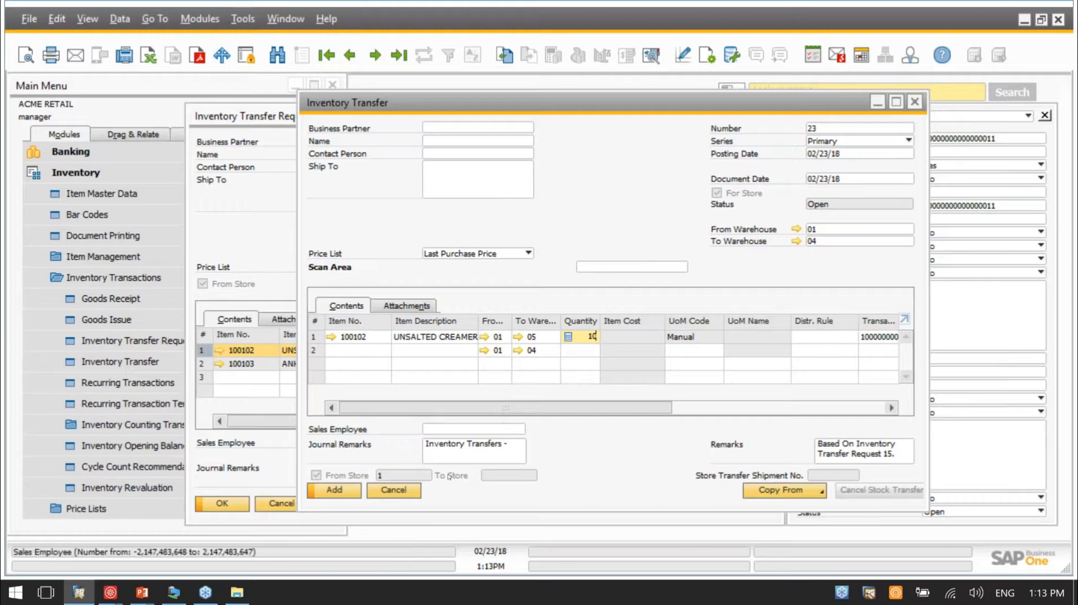
left_click(334, 490)
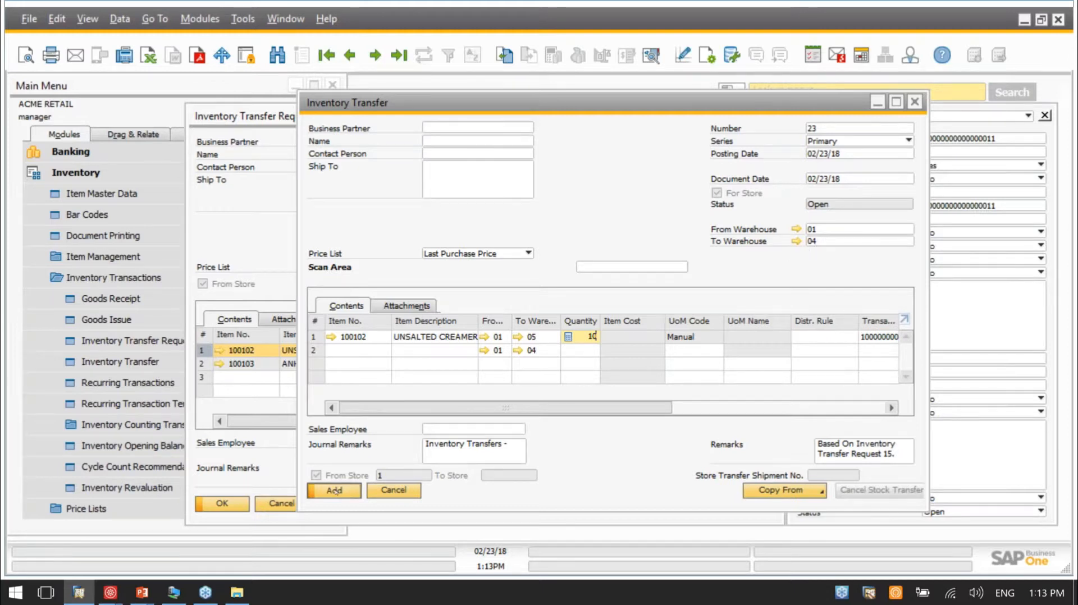
left_click(370, 316)
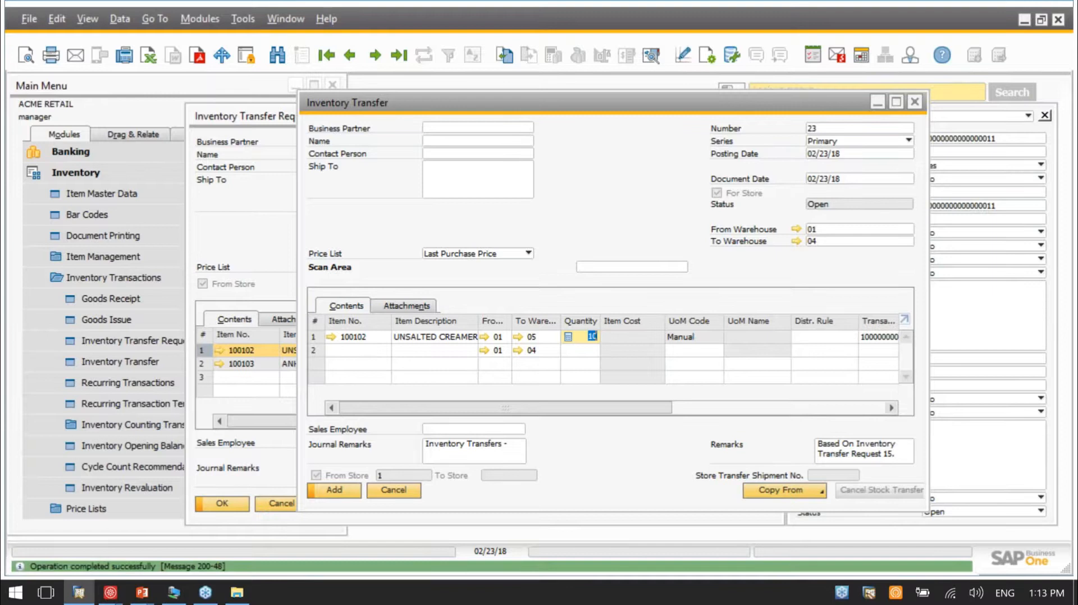
left_click(399, 54)
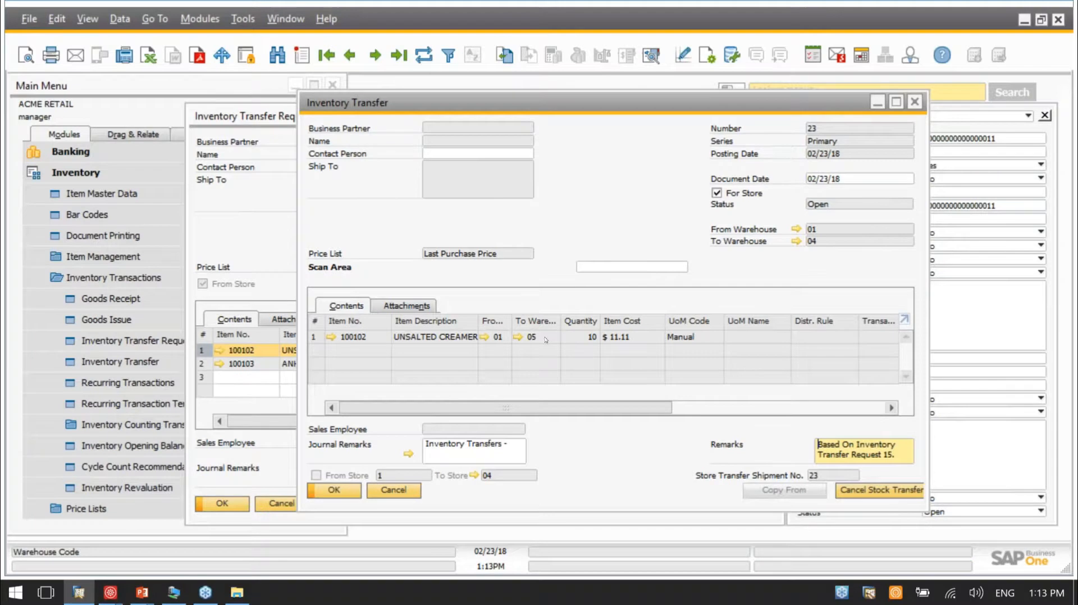
Review the Scenario 1 slide in the PowerPoint slide show, return to SAP Business One, and reposition the Inventory Transfer window.
left_click(143, 594)
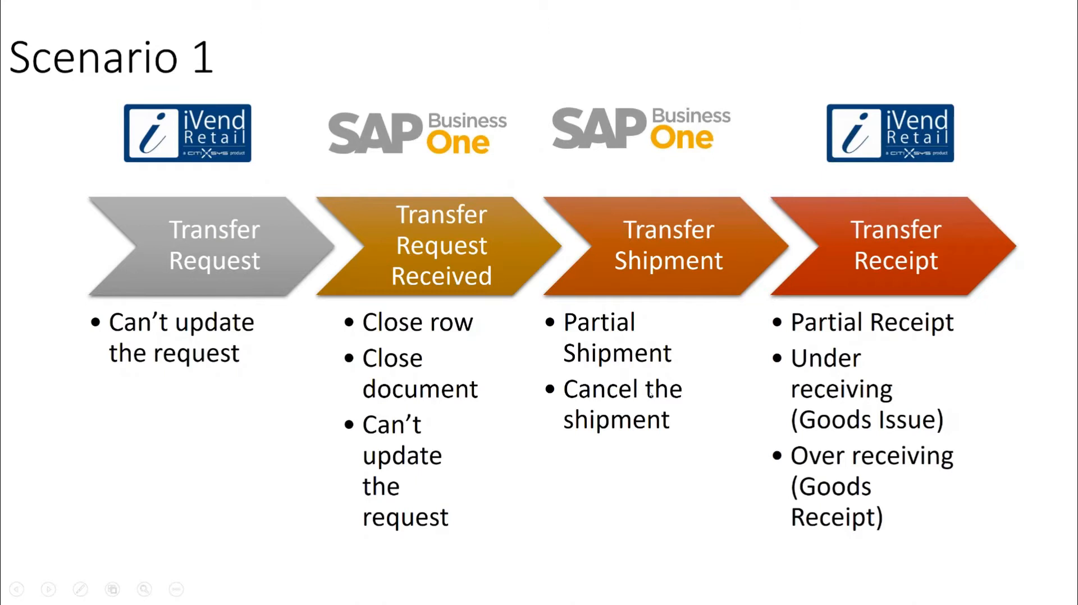
key("alt+Tab")
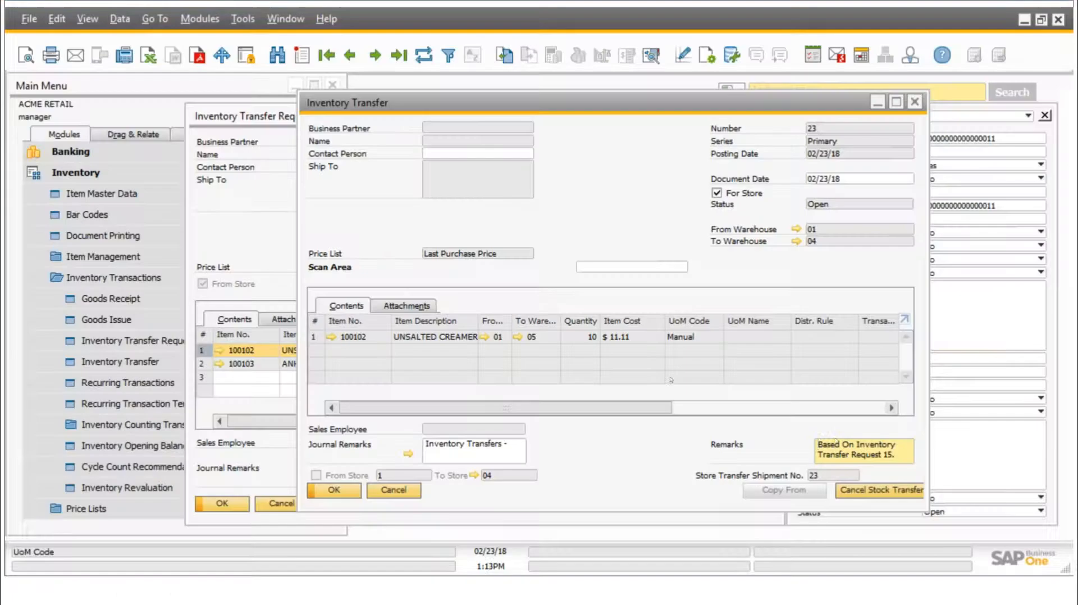
left_click_drag(551, 108, 460, 107)
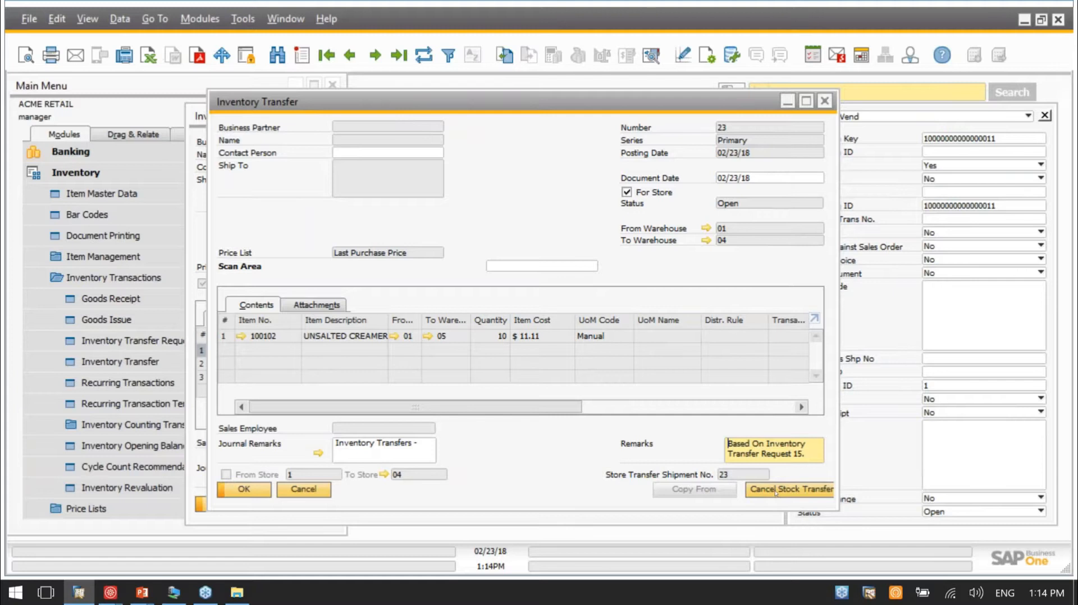
Cancel the displayed stock transfer of item 100102, refresh its record, and compare it with the last inventory transfer record.
left_click(777, 491)
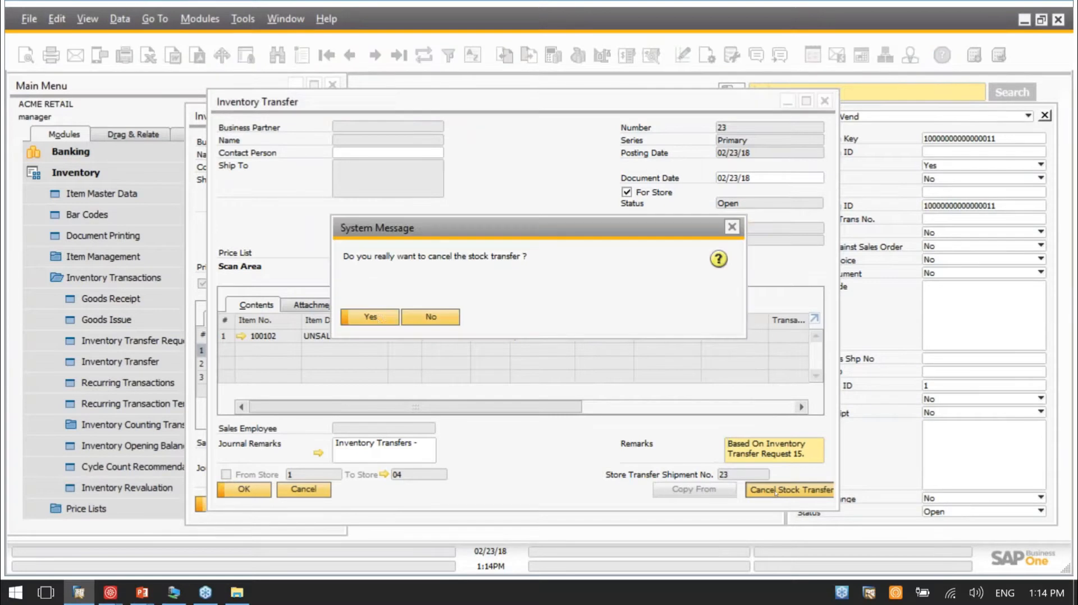
left_click(372, 318)
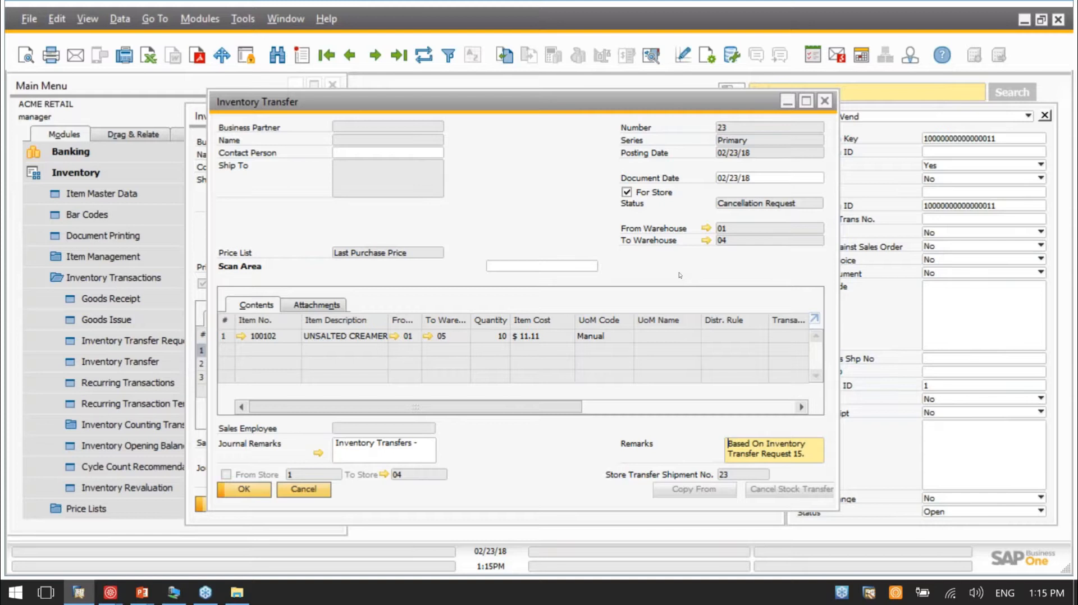
left_click(424, 54)
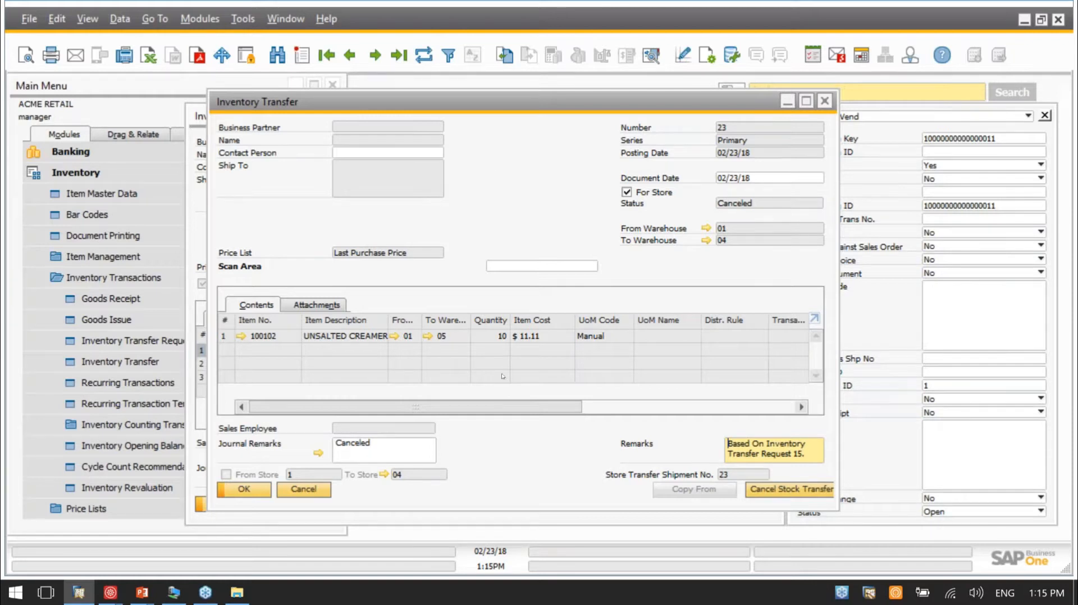
left_click(398, 55)
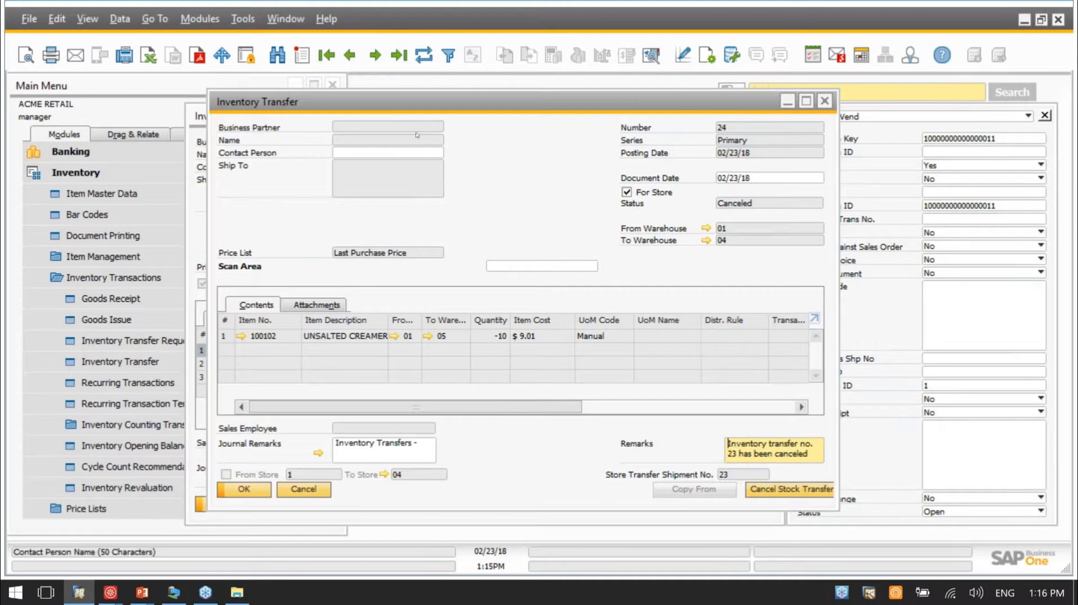
left_click(351, 56)
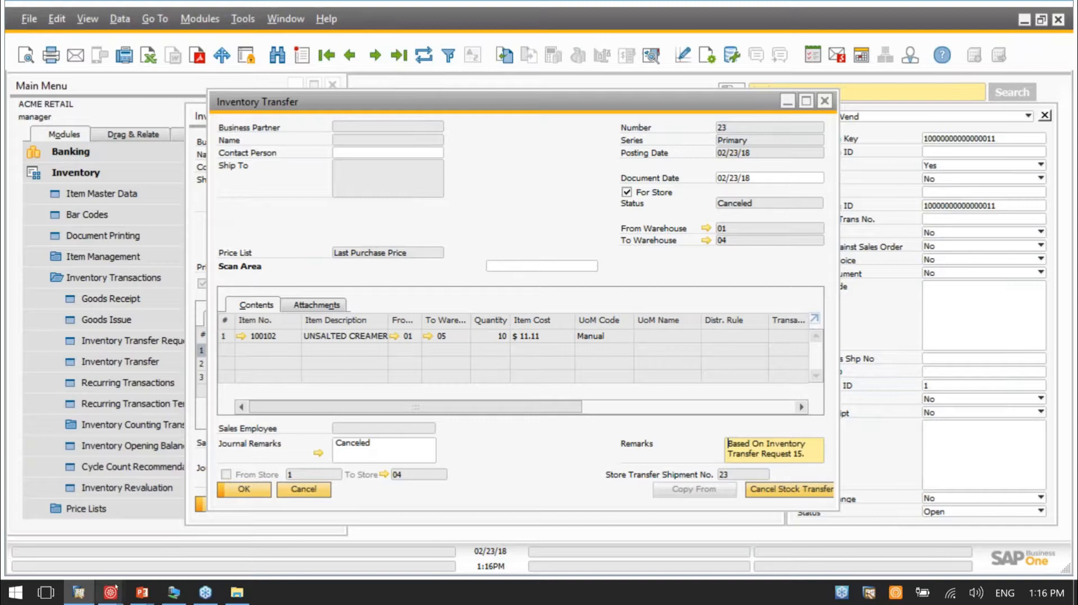
Switch to the iVend Management Console, close the open stock transfer request, and start a new one.
mouse_move(111, 592)
left_click(101, 536)
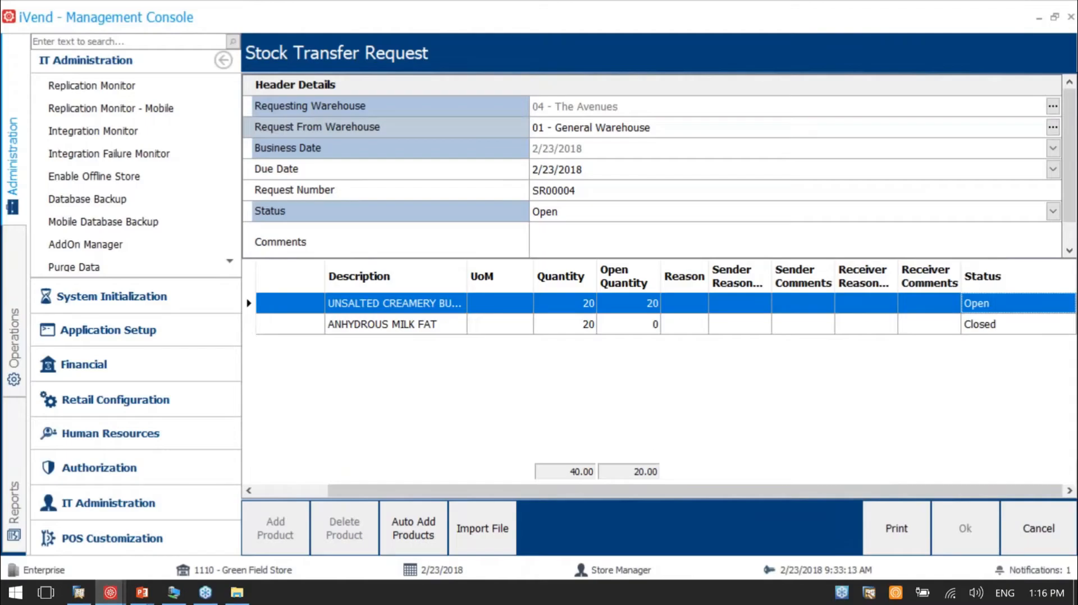
key("Escape")
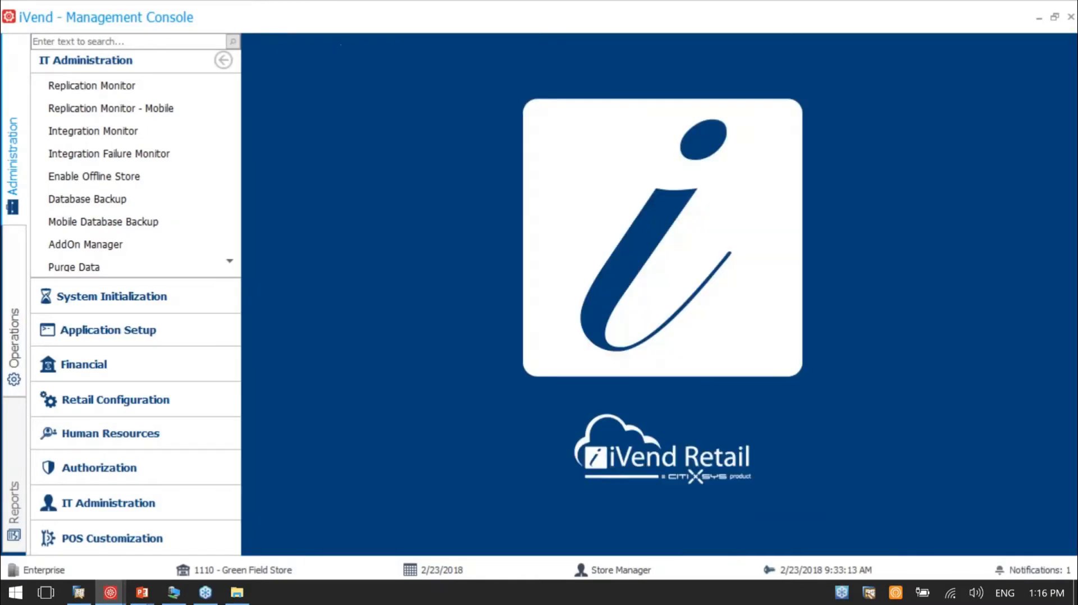
left_click(14, 342)
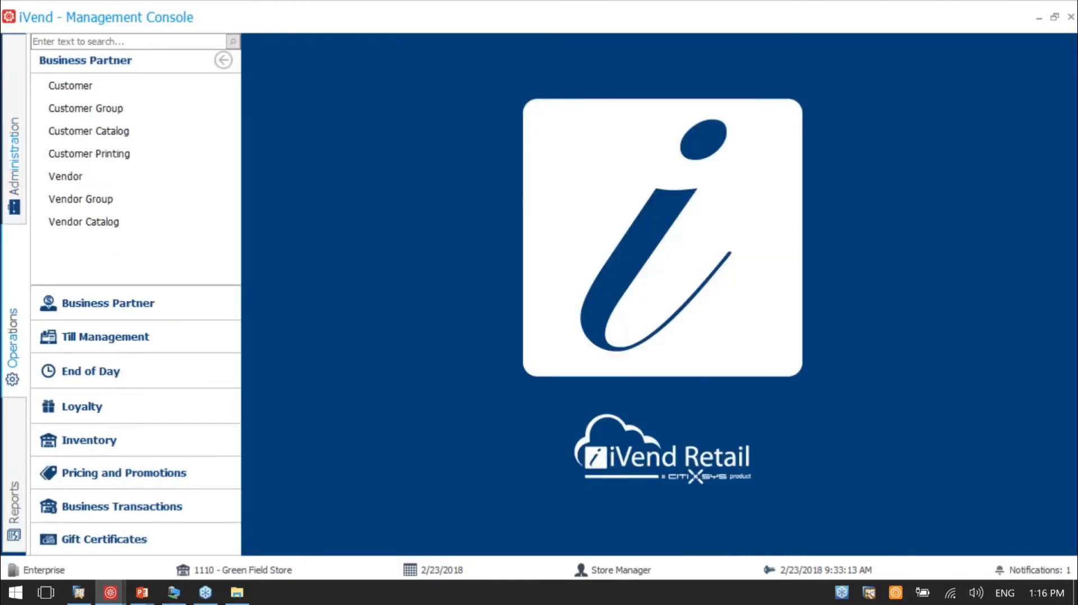
left_click(122, 506)
left_click(107, 157)
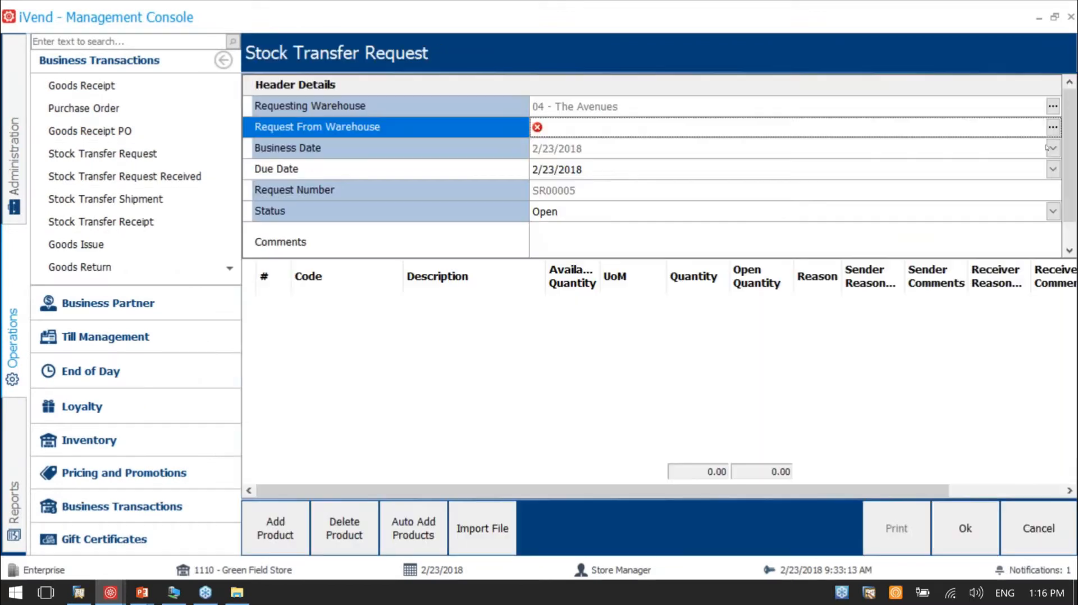
Set the request-from warehouse to 01 - General Warehouse and add product 100102 to the stock transfer request.
left_click(1053, 127)
double_click(551, 148)
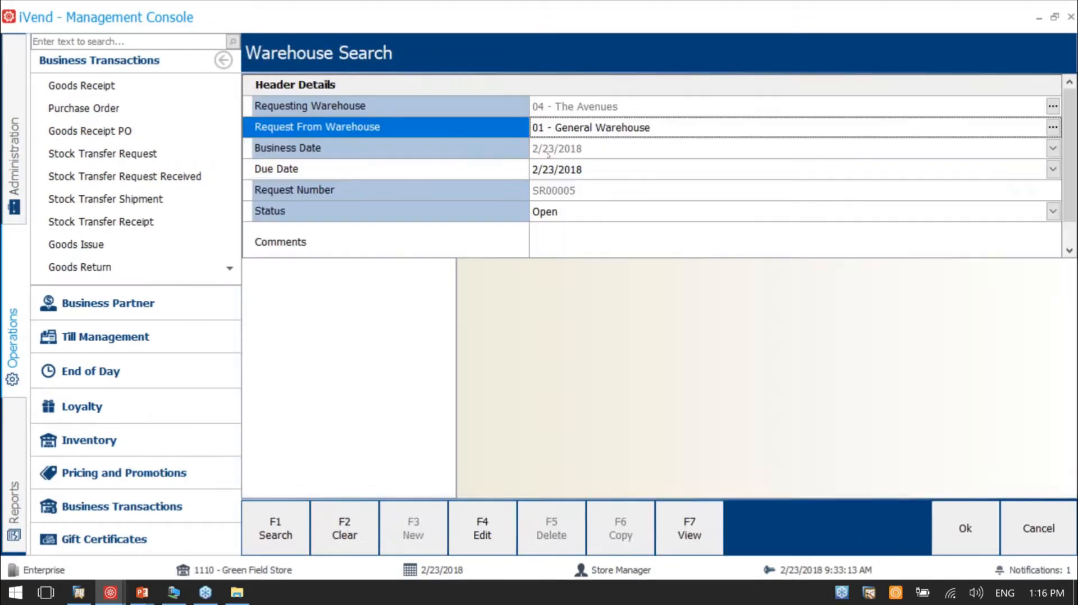
left_click(276, 528)
type("100102")
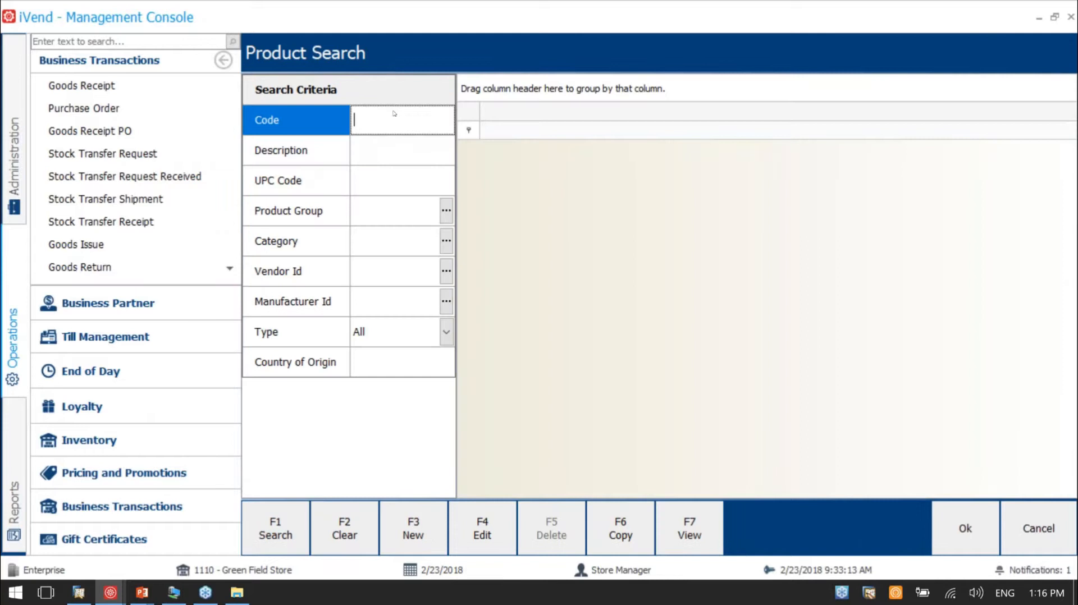
key("Return")
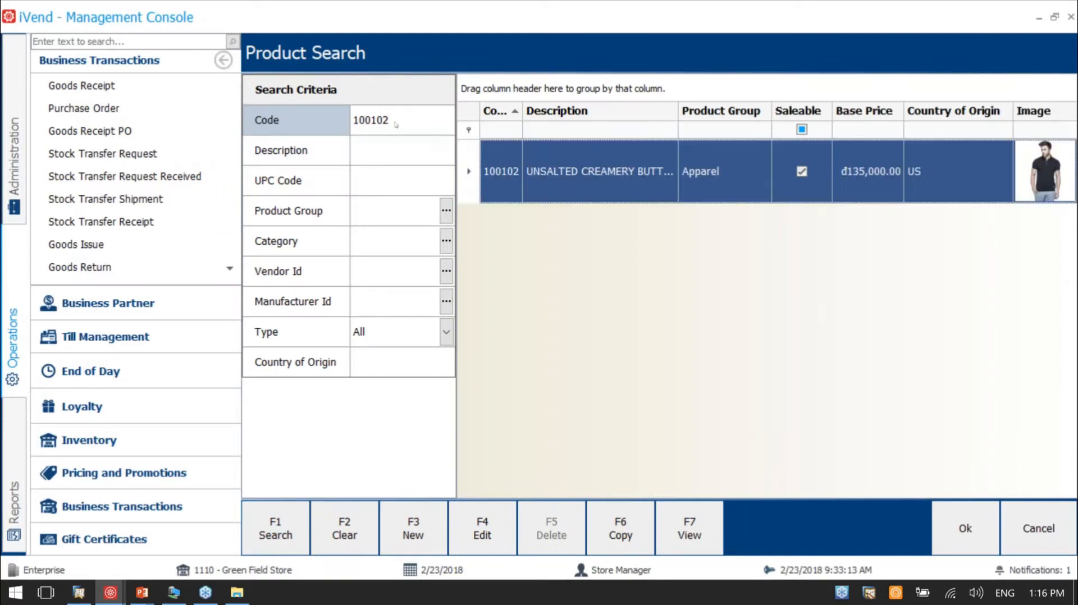
double_click(567, 188)
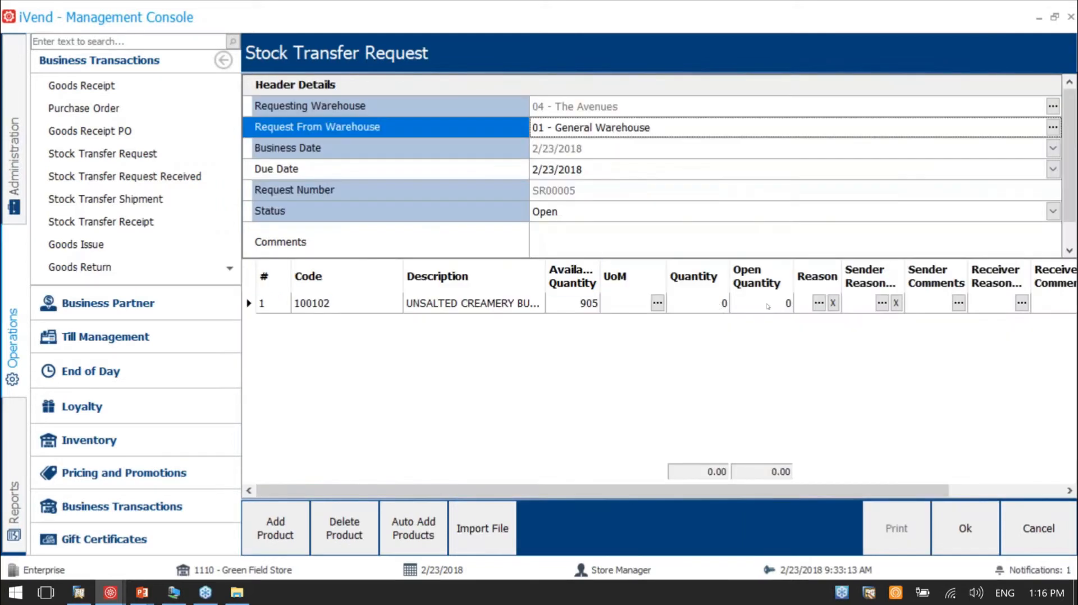
Set the requested quantity of product 100102 to 5, save the stock transfer request, and close its printed report and the request search.
left_click(728, 304)
type("5")
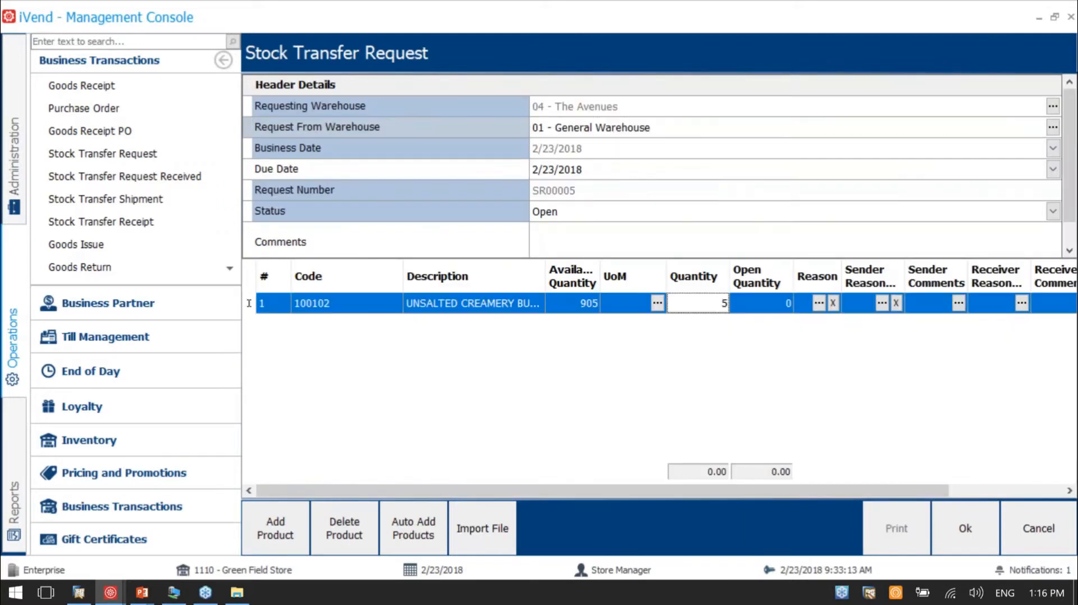
key("Return")
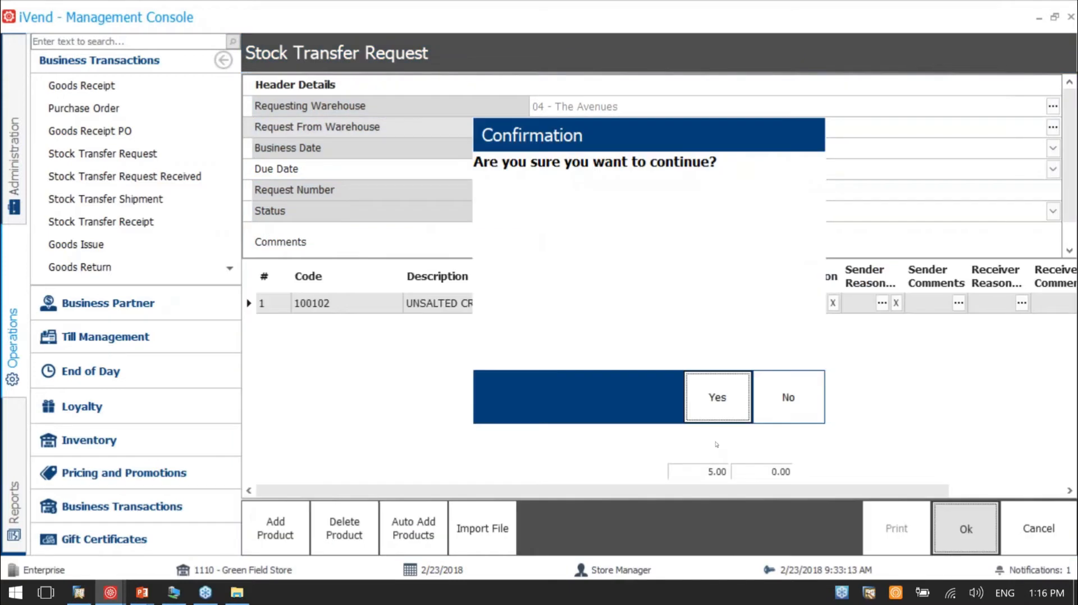
left_click(717, 397)
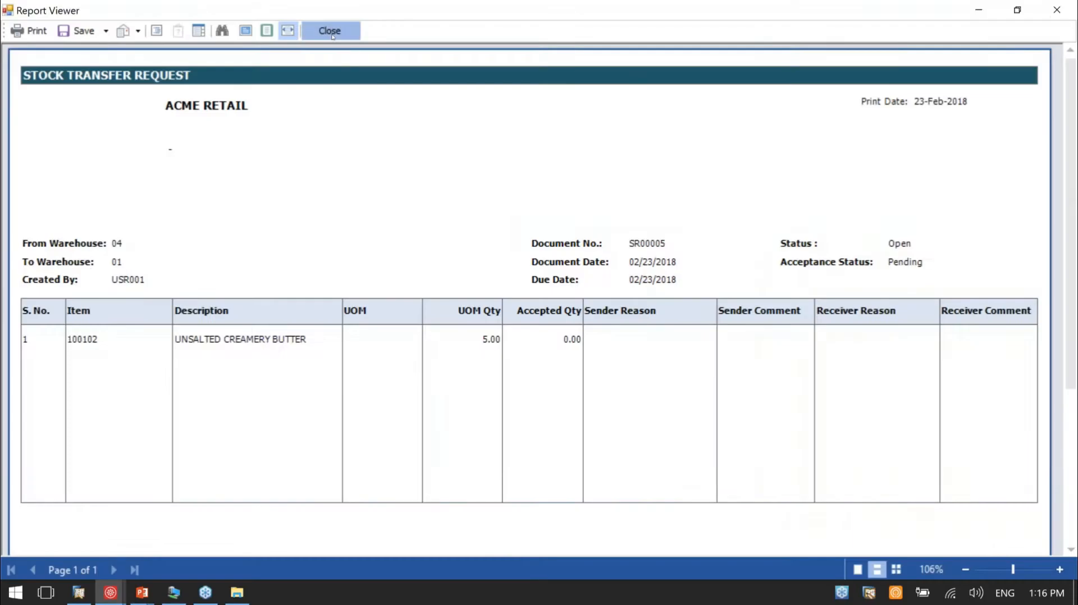
left_click(329, 29)
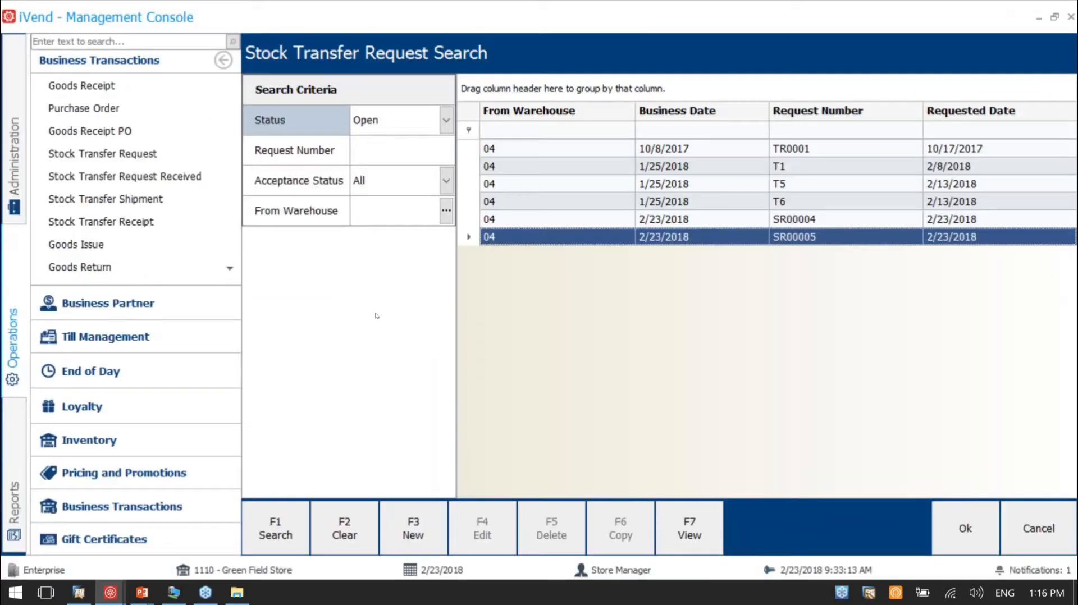
key("Escape")
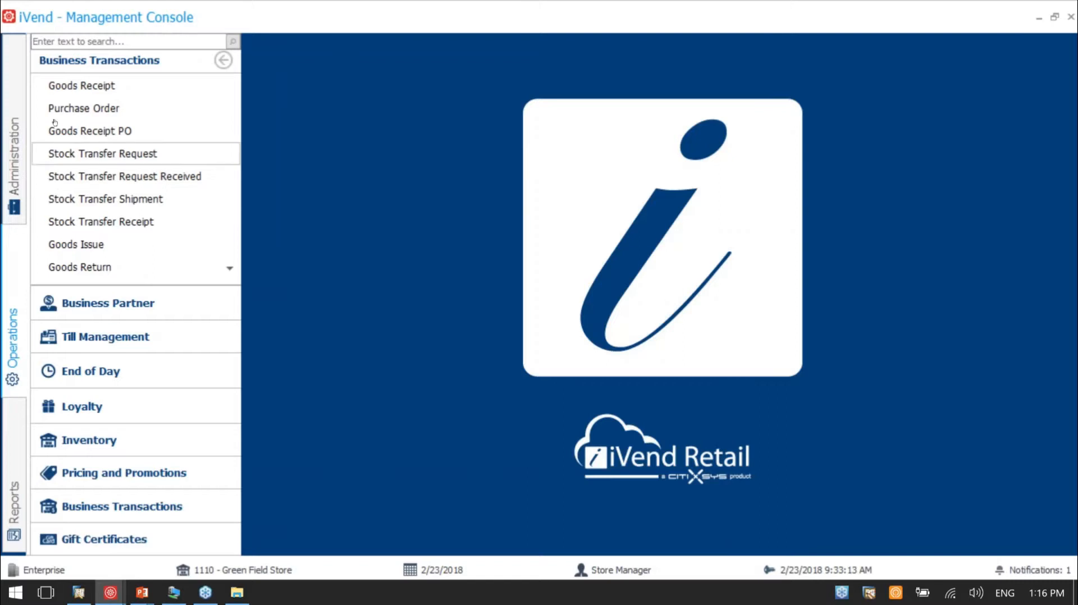
Check the new stock transfer request in the Integration Monitor, hiding failed iVend to SAP Business One messages and refreshing the records.
left_click(14, 157)
left_click(113, 503)
left_click(121, 131)
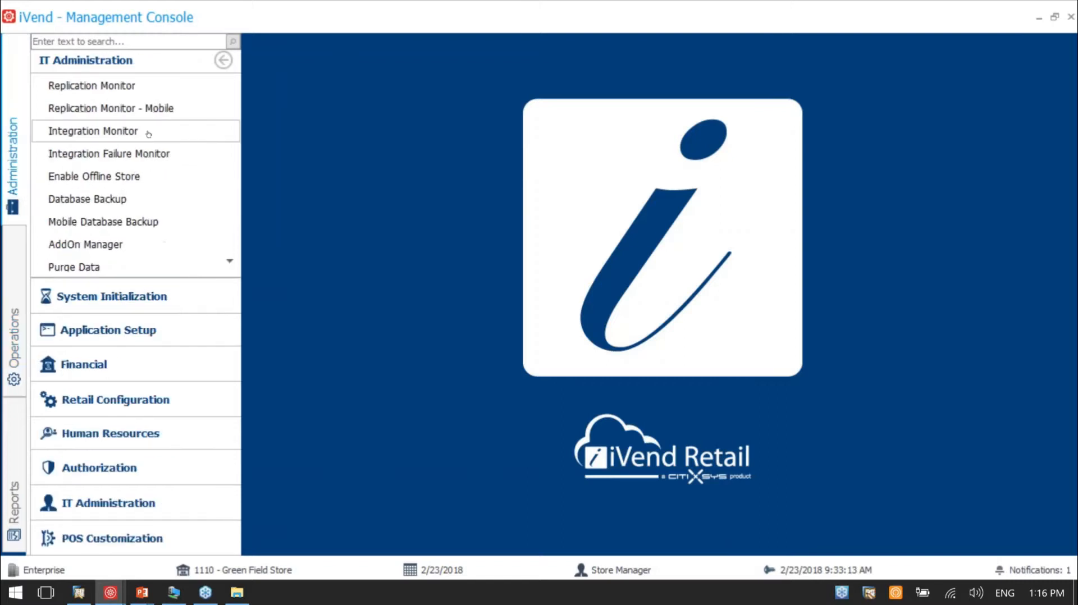
left_click(483, 379)
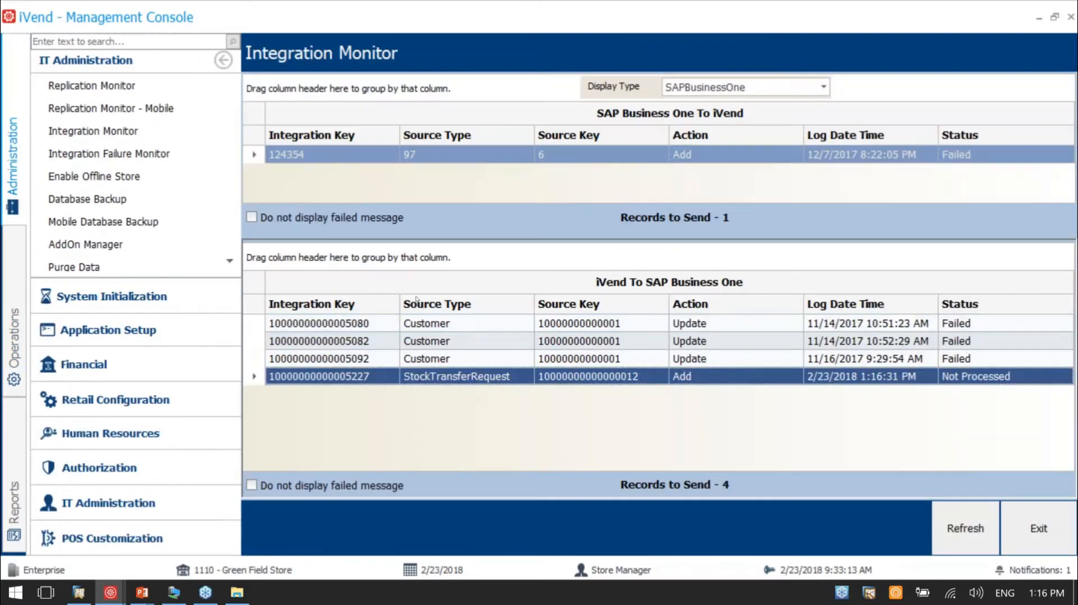
left_click(252, 485)
left_click(956, 548)
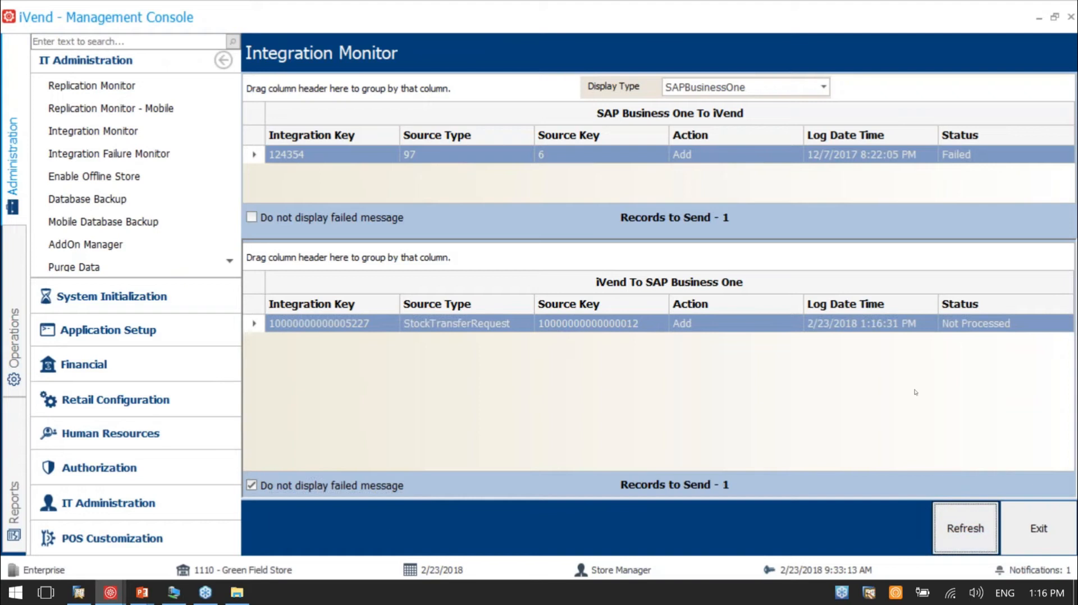
left_click(952, 529)
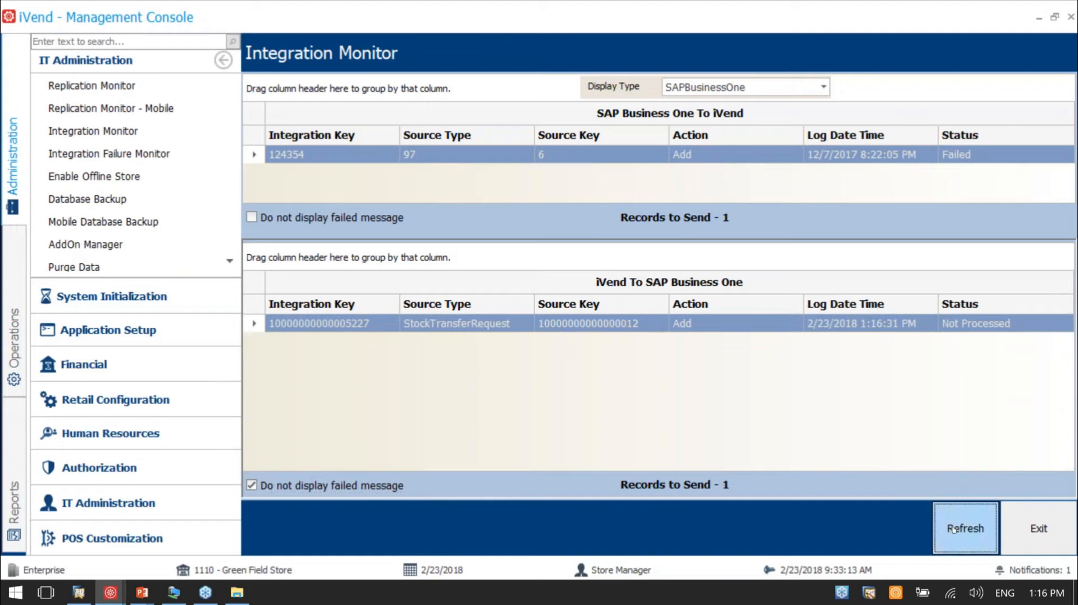
left_click(953, 529)
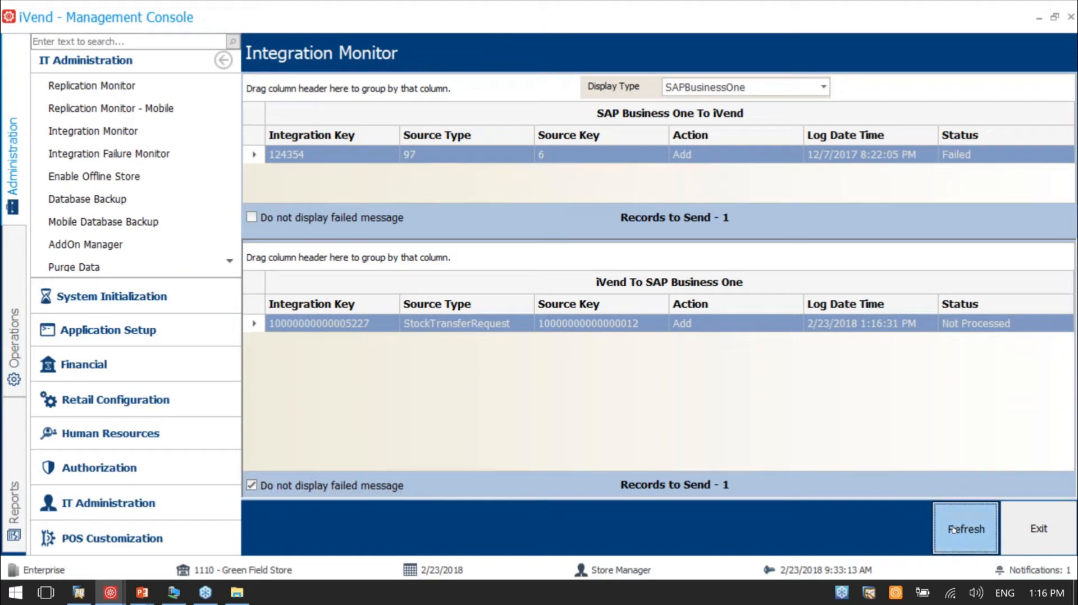
Review the Scenario 1 slide in the PowerPoint slide show, return to the iVend Integration Monitor, and refresh its records.
left_click(143, 595)
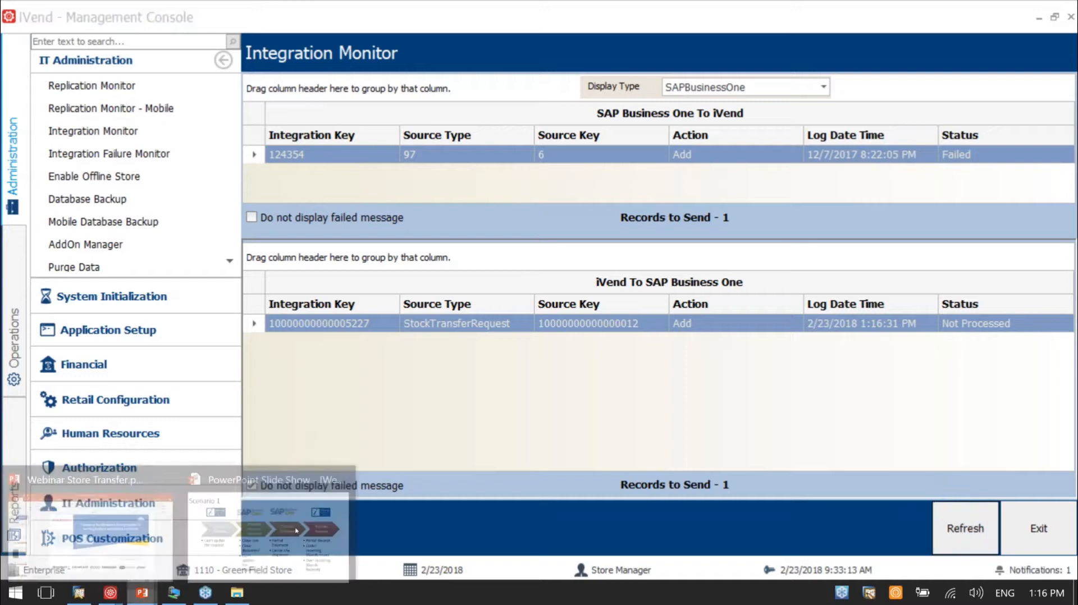
left_click(296, 531)
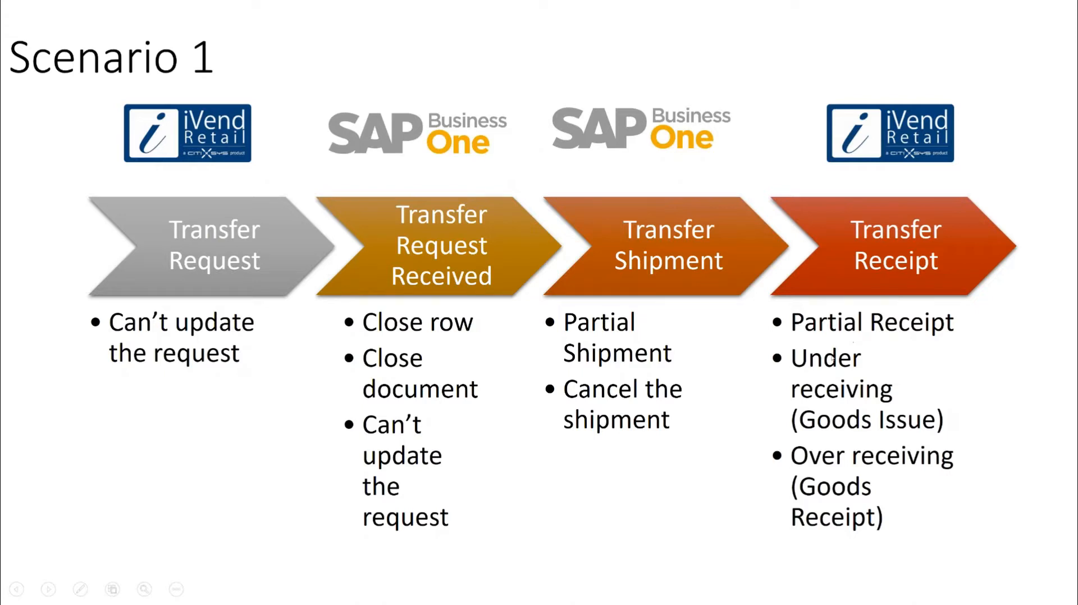
key("alt+Tab")
left_click(937, 529)
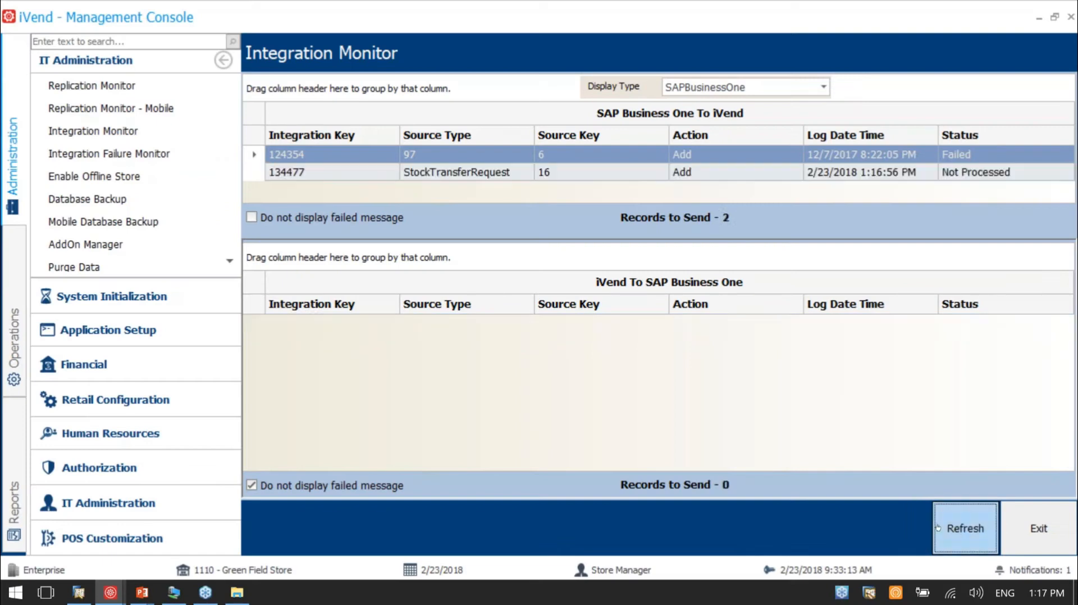
Switch to SAP Business One and display the last inventory transfer request record, moving the Inventory Transfer window aside.
left_click(79, 592)
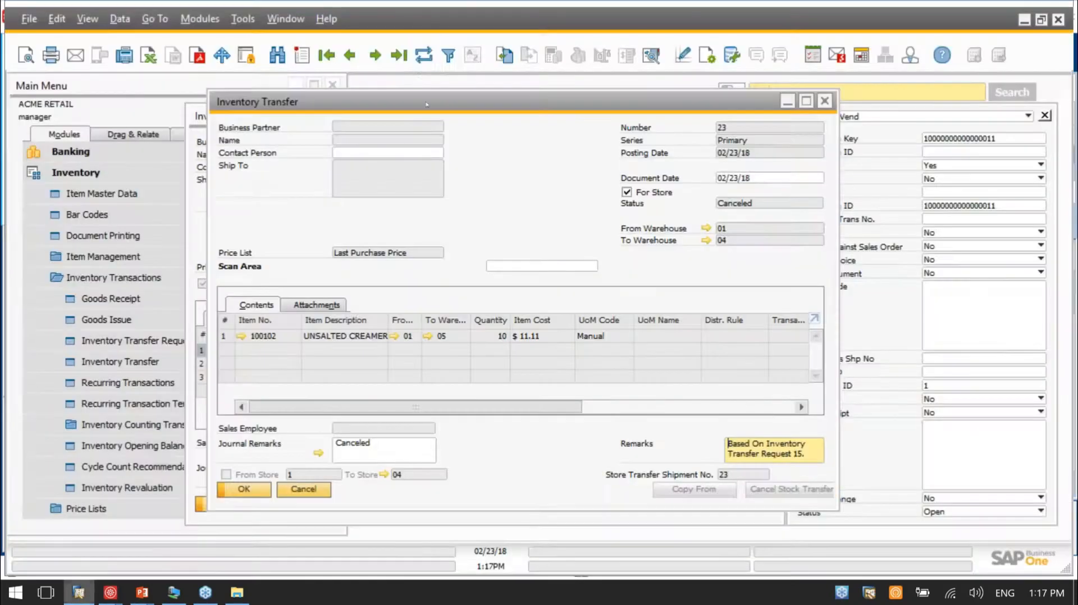
left_click_drag(427, 104, 458, 118)
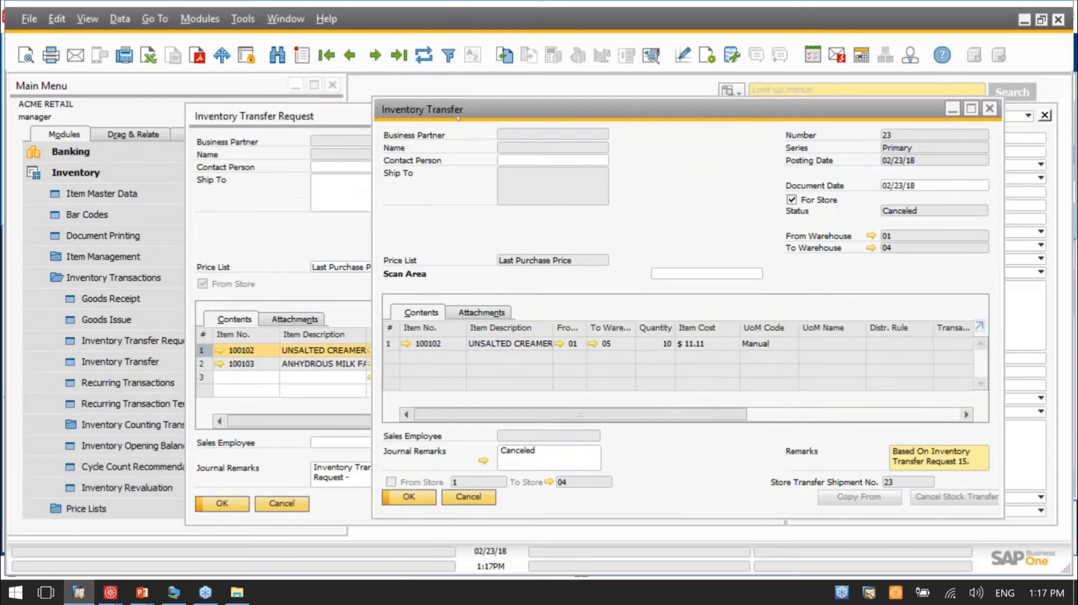
left_click(346, 117)
left_click(399, 55)
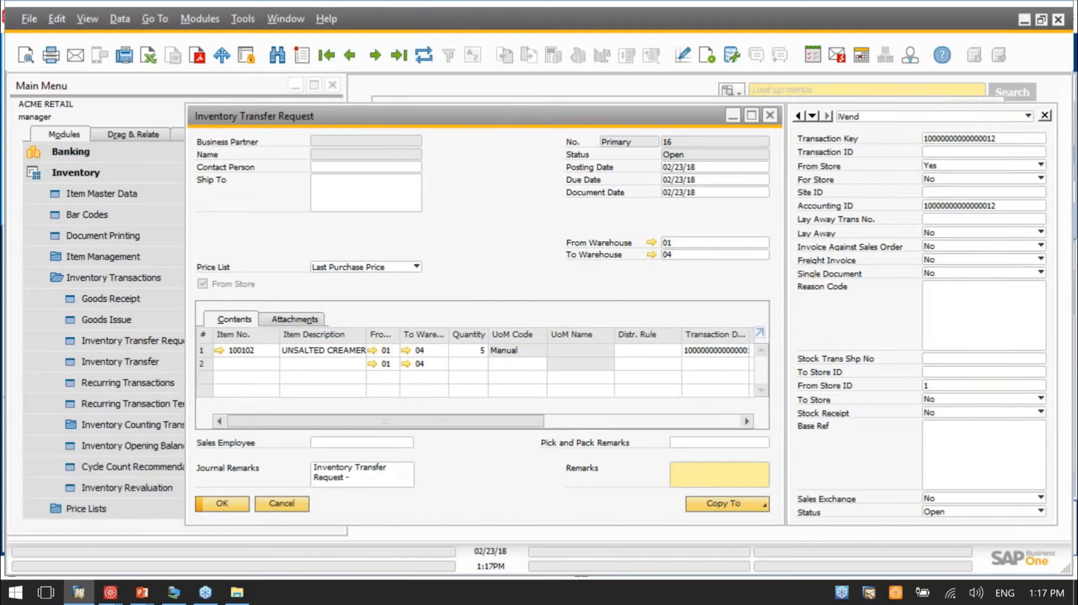
Copy the inventory transfer request for 5 units of item 100102 to a new Inventory Transfer and add it.
left_click(722, 504)
left_click(724, 517)
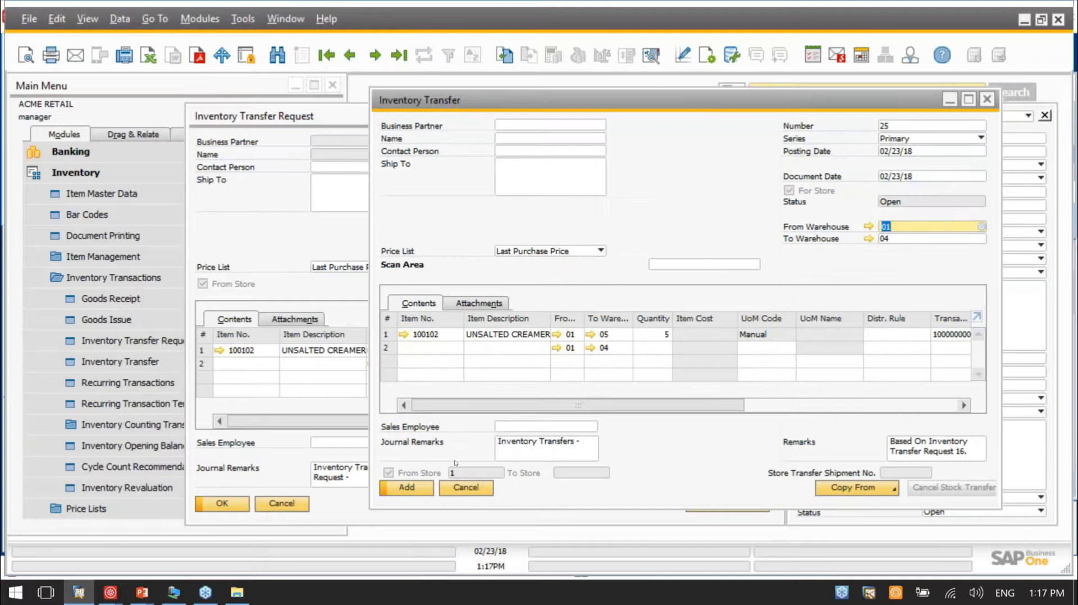
left_click(406, 487)
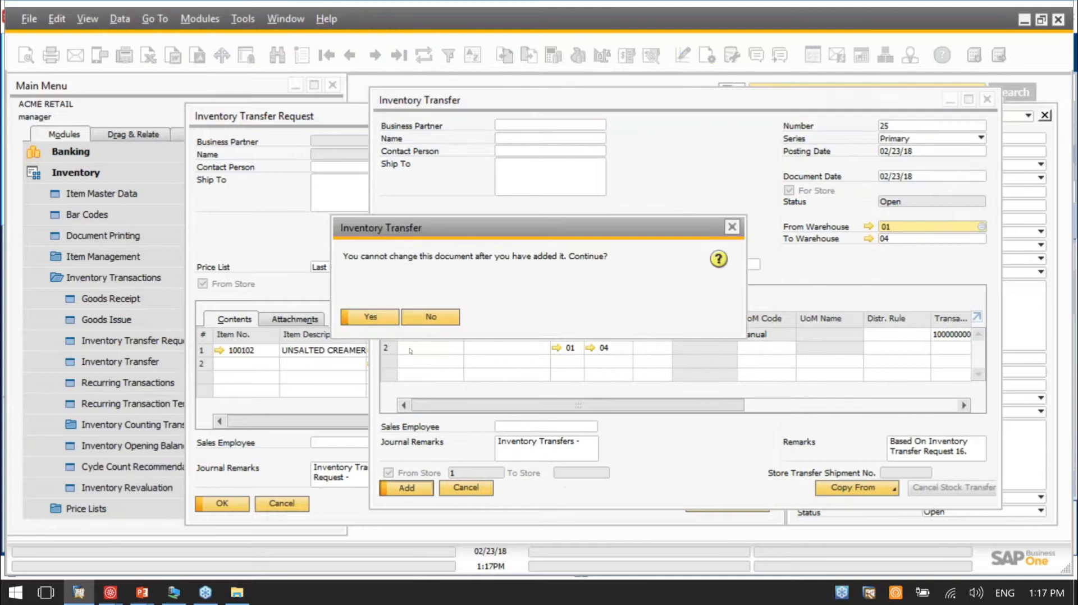
left_click(371, 318)
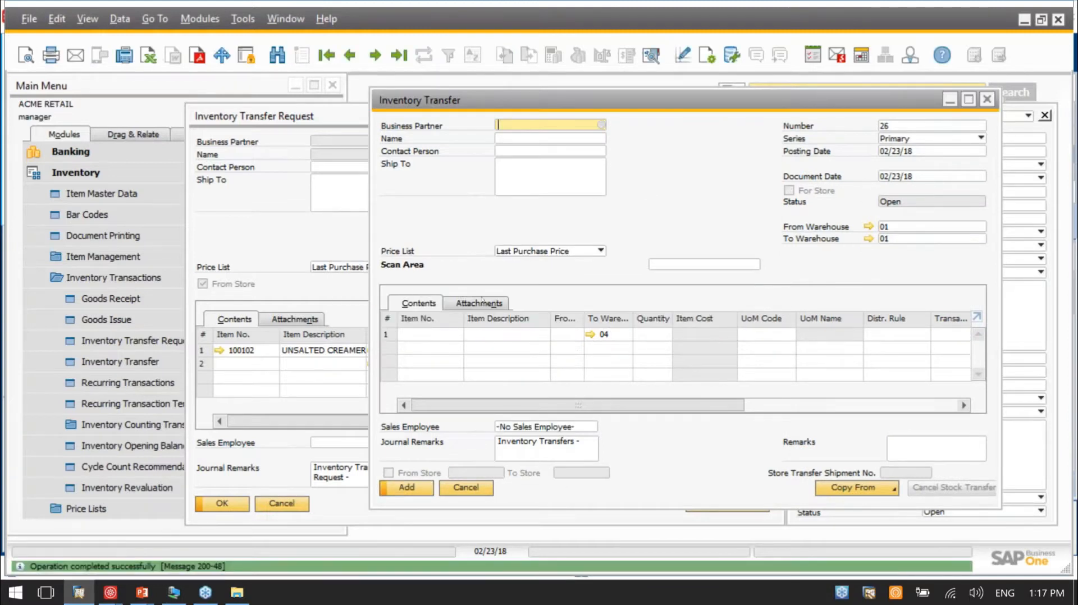
Display the last inventory transfer record, switch to the iVend Integration Monitor, and refresh its records.
left_click(399, 55)
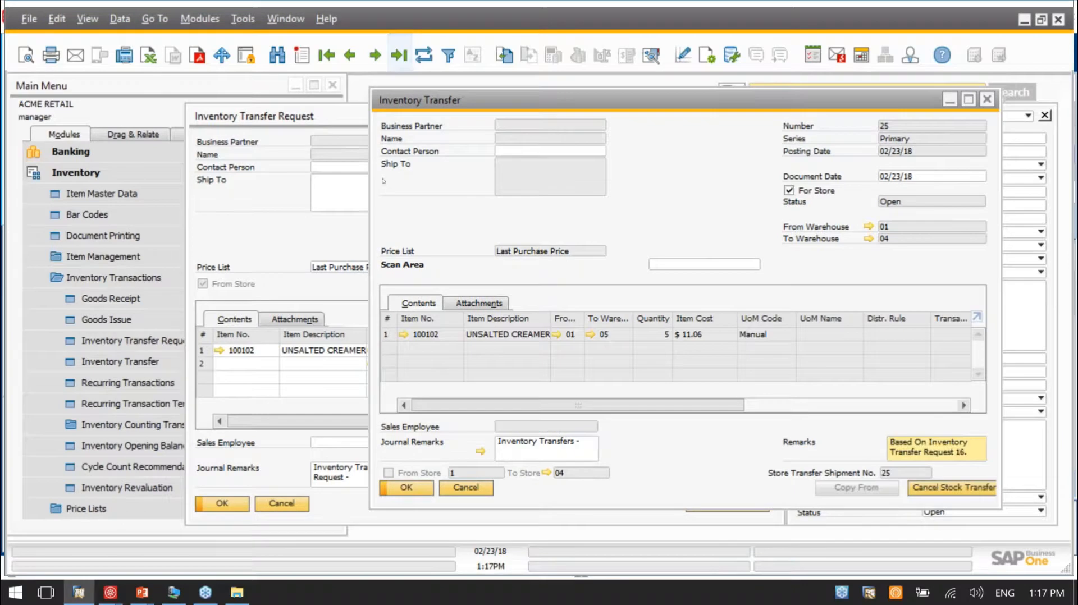
mouse_move(111, 592)
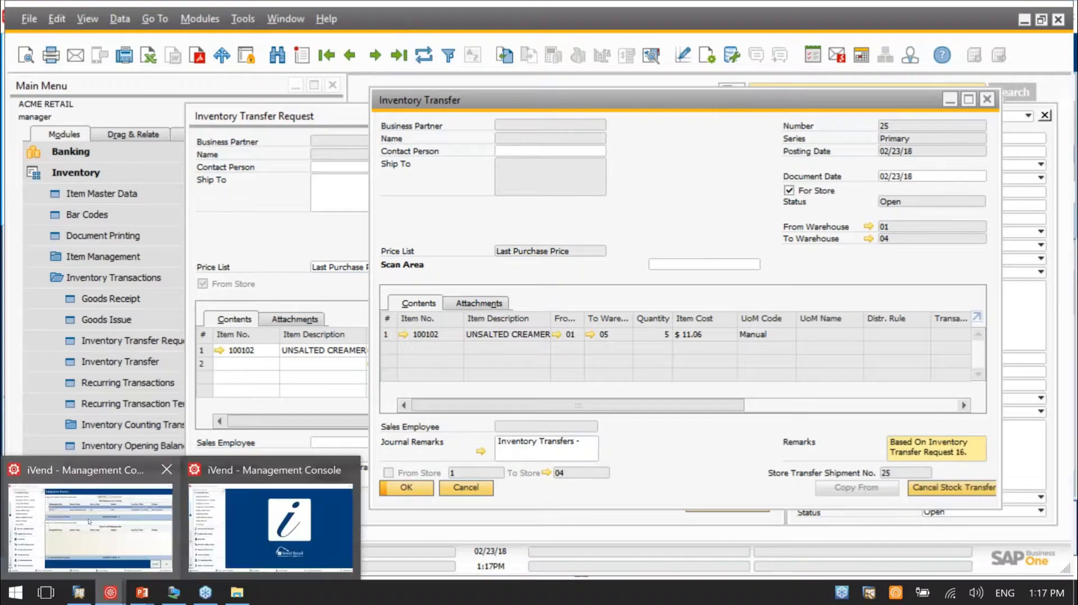
left_click(89, 521)
left_click(966, 528)
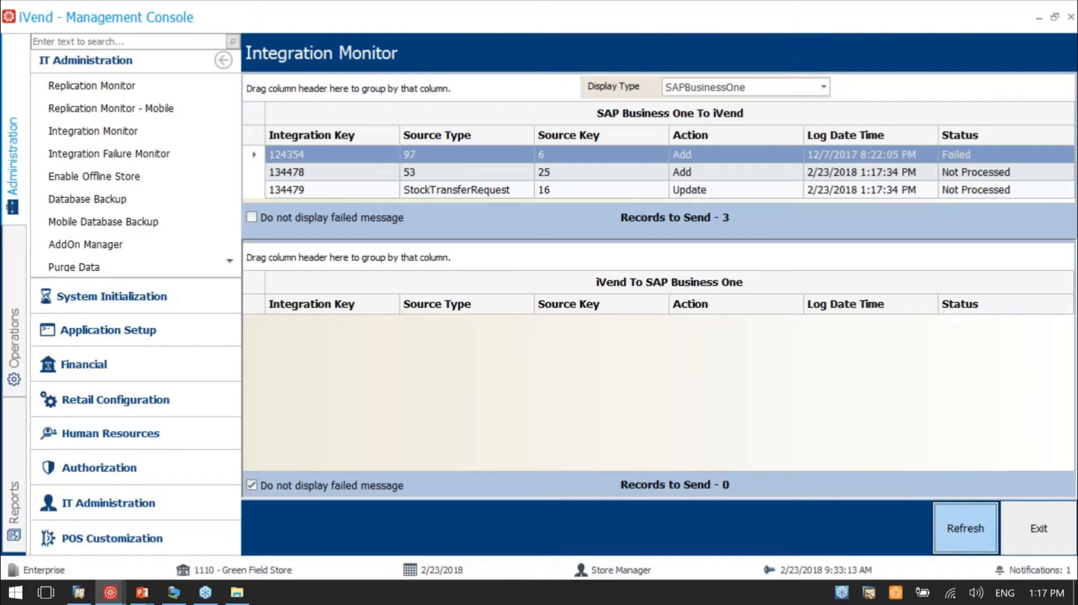
Examine the source type 53 and StockTransferRequest records queued from SAP Business One to iVend, and refresh the monitor.
left_click(449, 187)
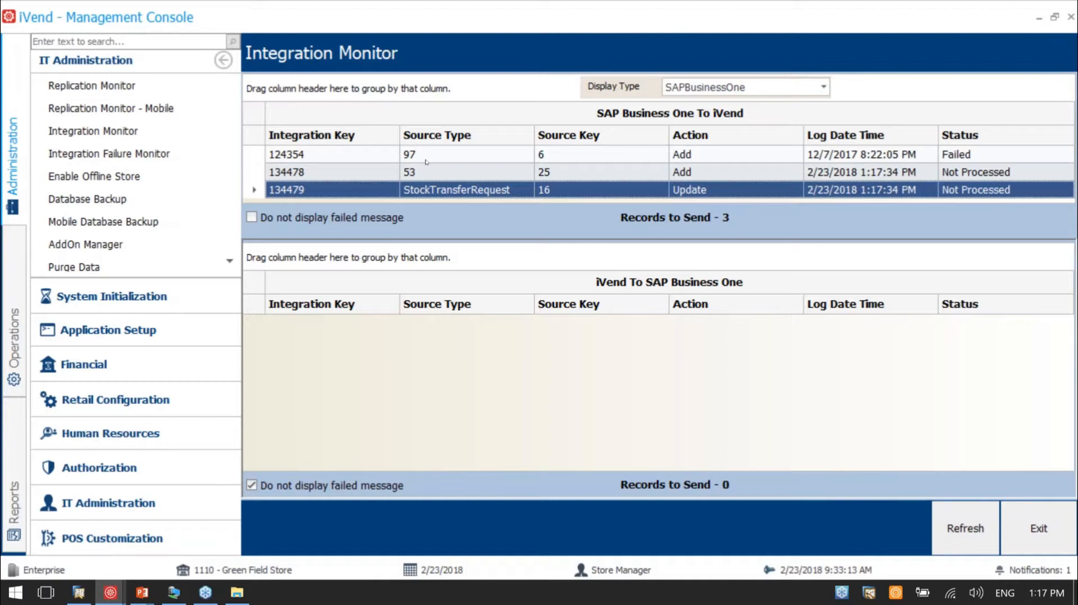
left_click(425, 160)
left_click(531, 172)
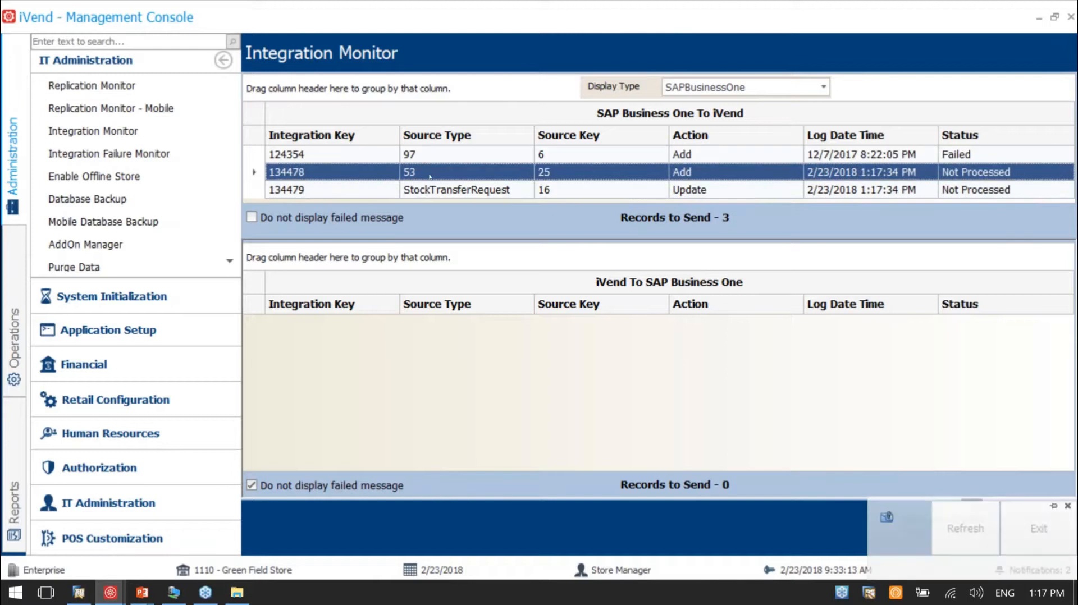
left_click(428, 194)
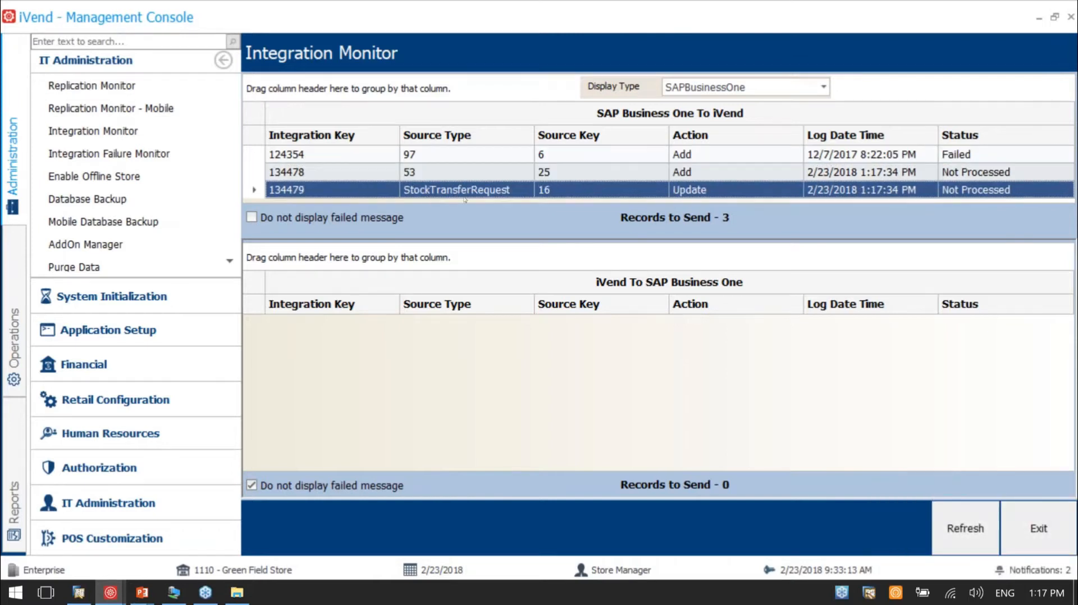
left_click(943, 524)
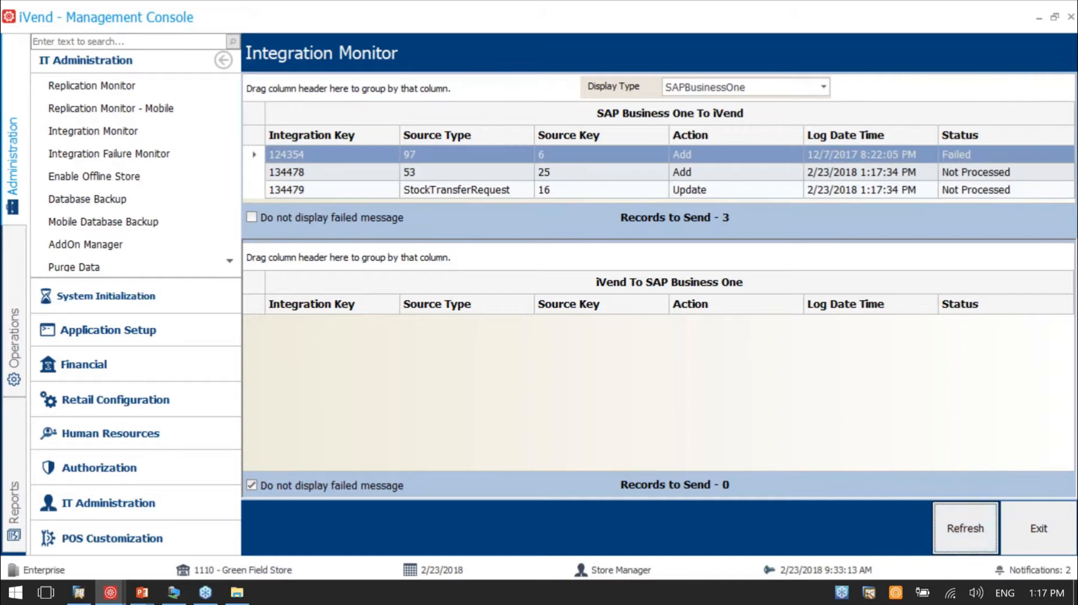
Start a new Stock Transfer Receipt from the business transactions in iVend.
left_click(15, 307)
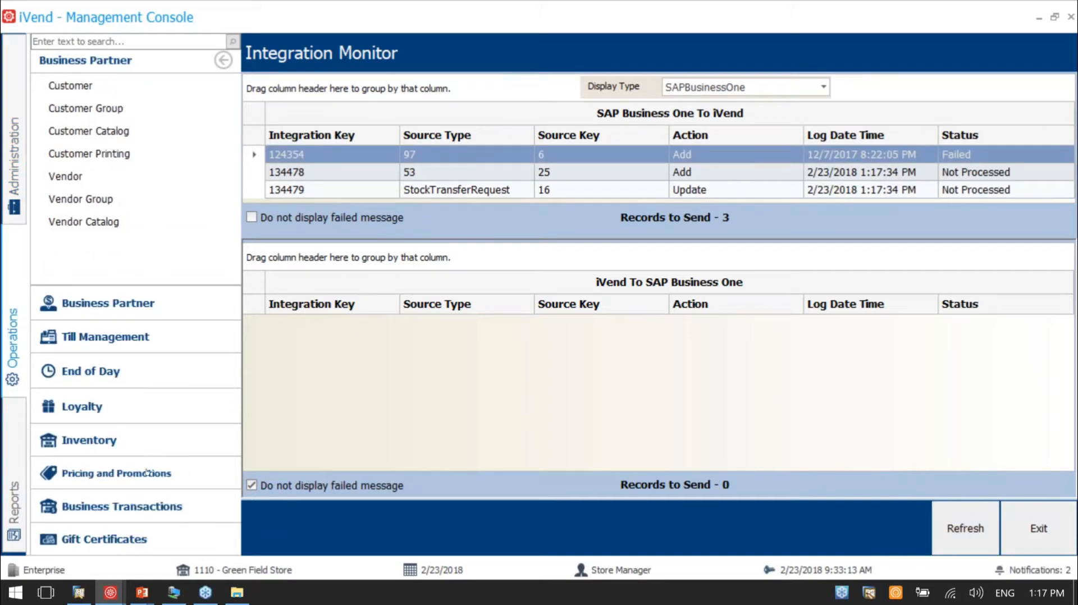
left_click(134, 504)
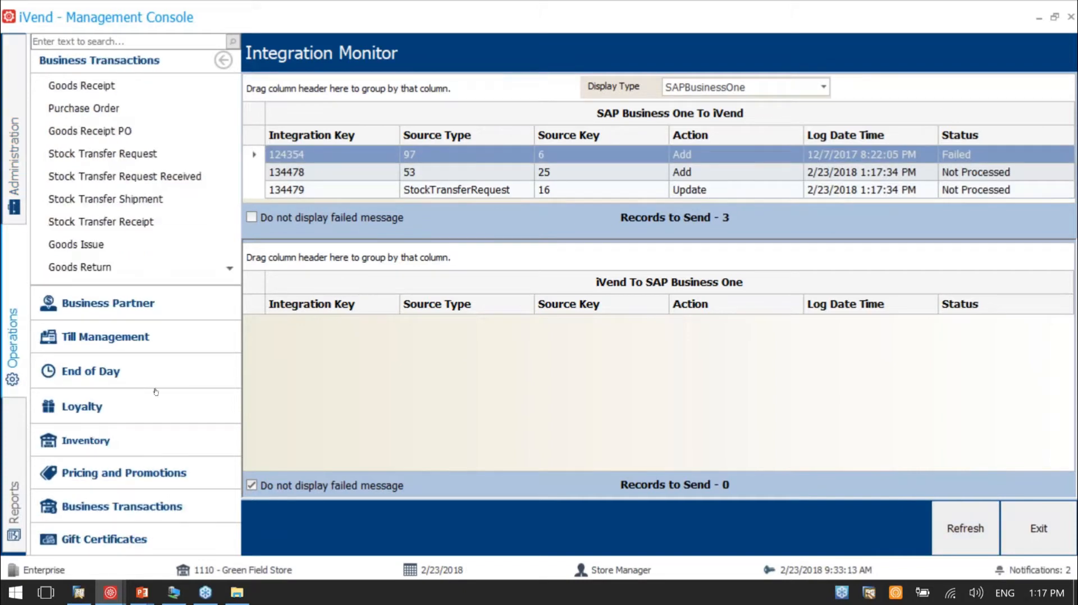
left_click(165, 231)
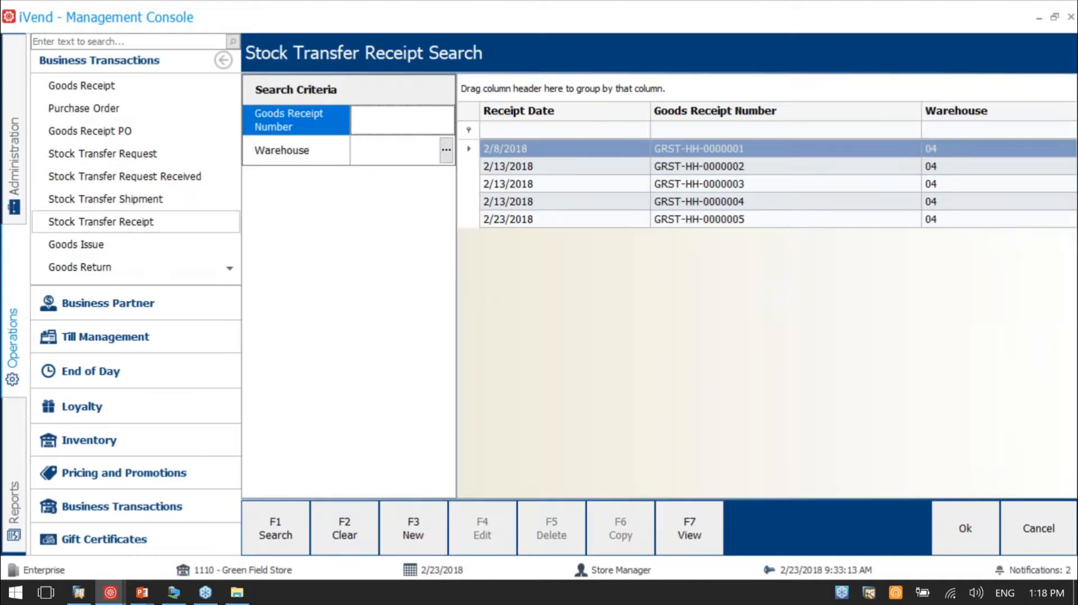
left_click(410, 537)
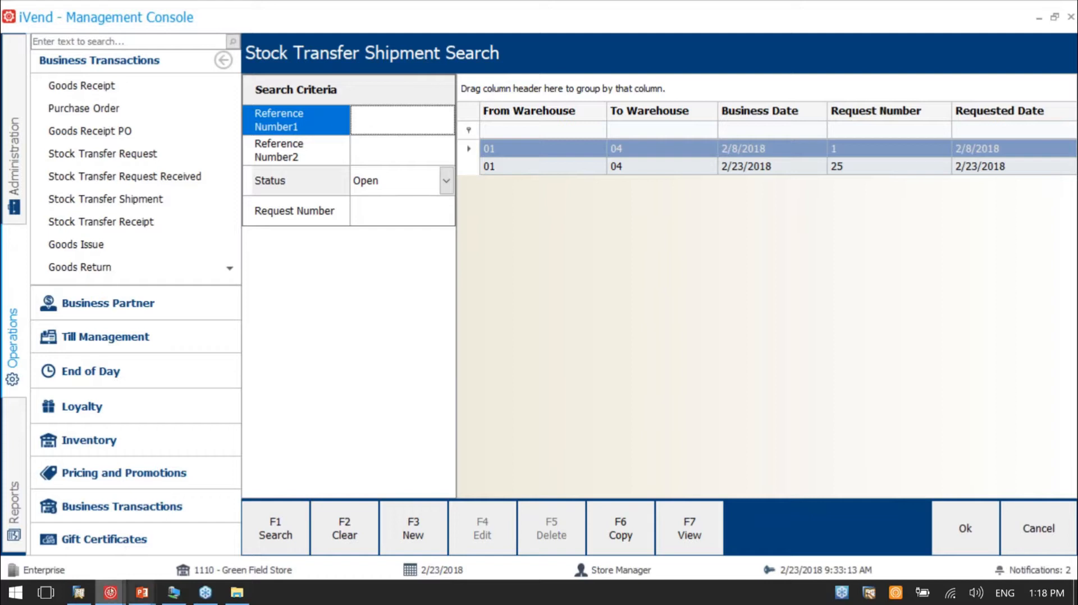
Check the inventory transfer number in SAP Business One, and choose the iVend shipment with request number 25 for the receipt.
left_click(78, 593)
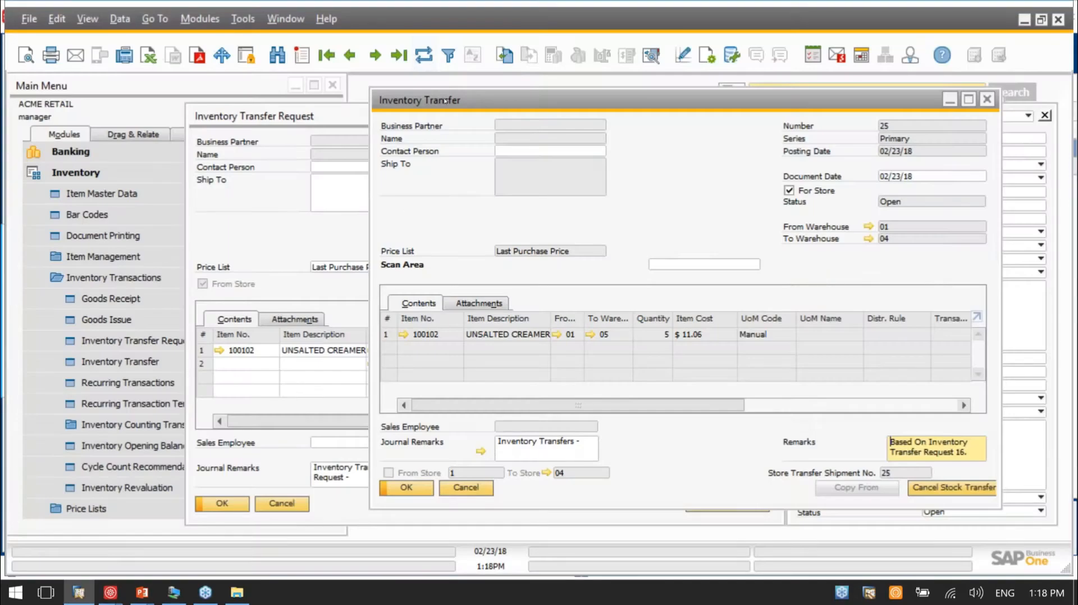
left_click_drag(442, 103, 437, 107)
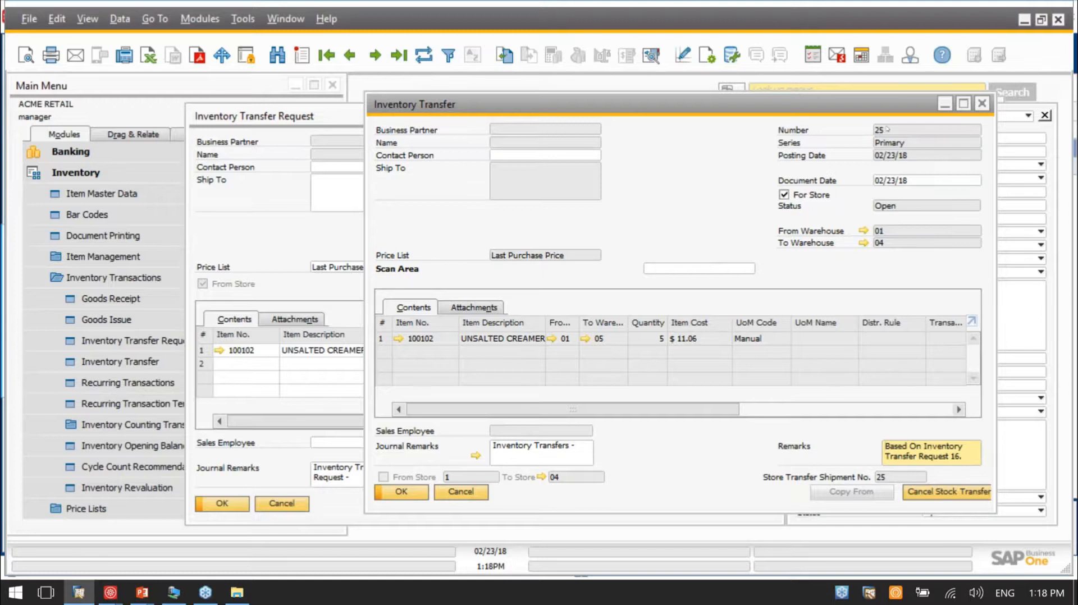
key("alt+Tab")
left_click(867, 165)
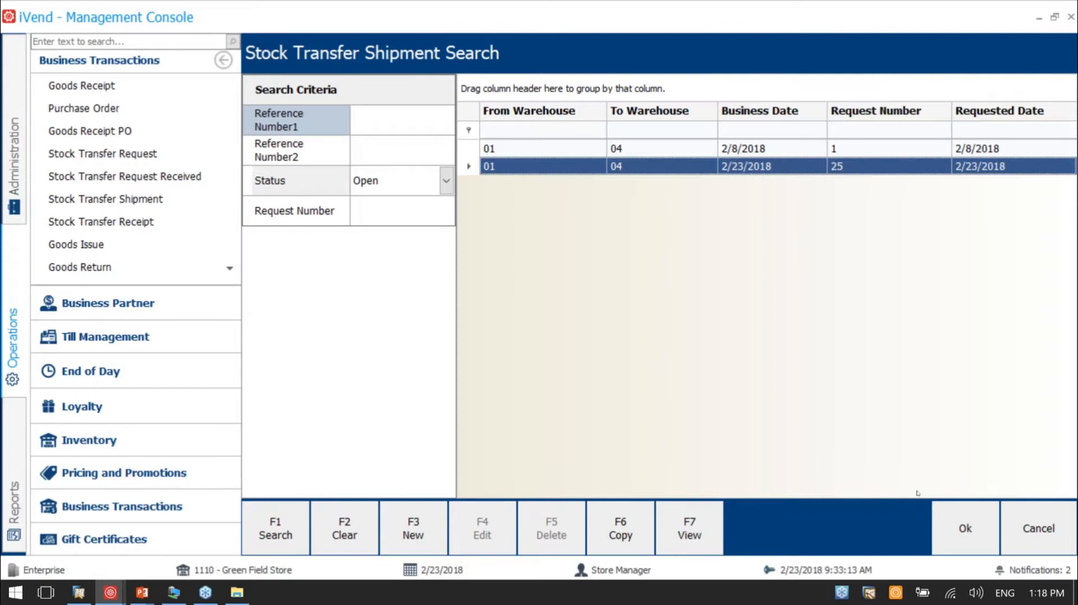
left_click(965, 528)
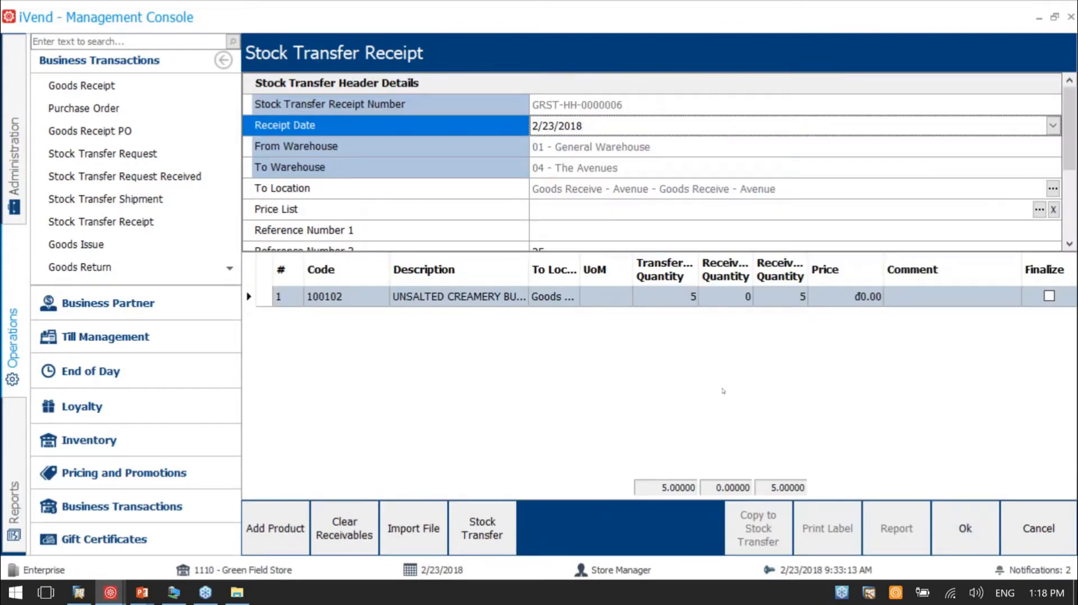
Clear the receivable quantities and enter 5 as the receiving quantity for item 100102.
left_click(780, 299)
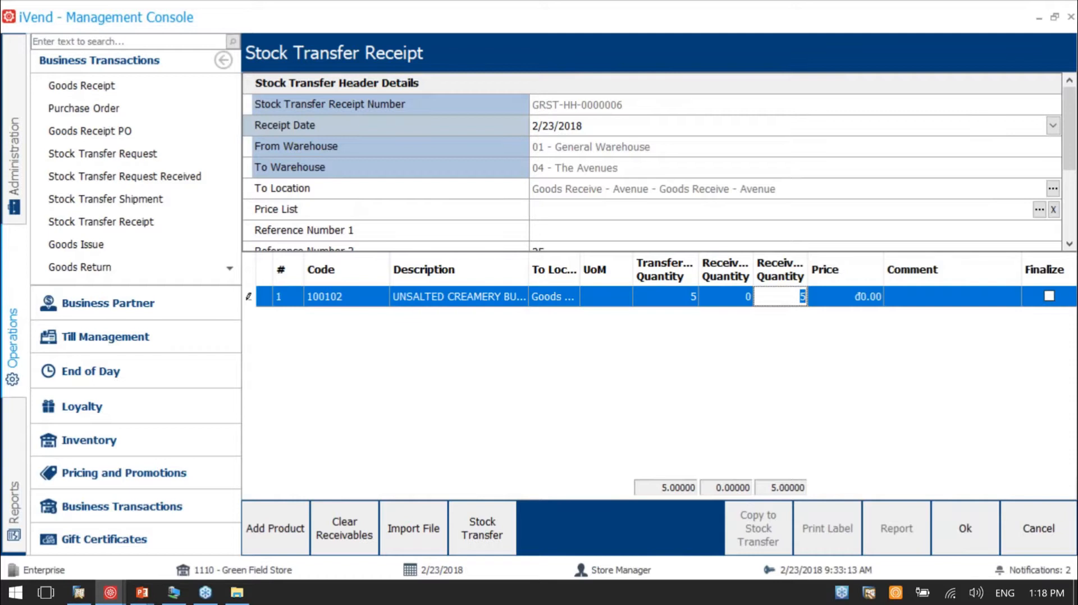
key("Return")
left_click(344, 548)
type("5")
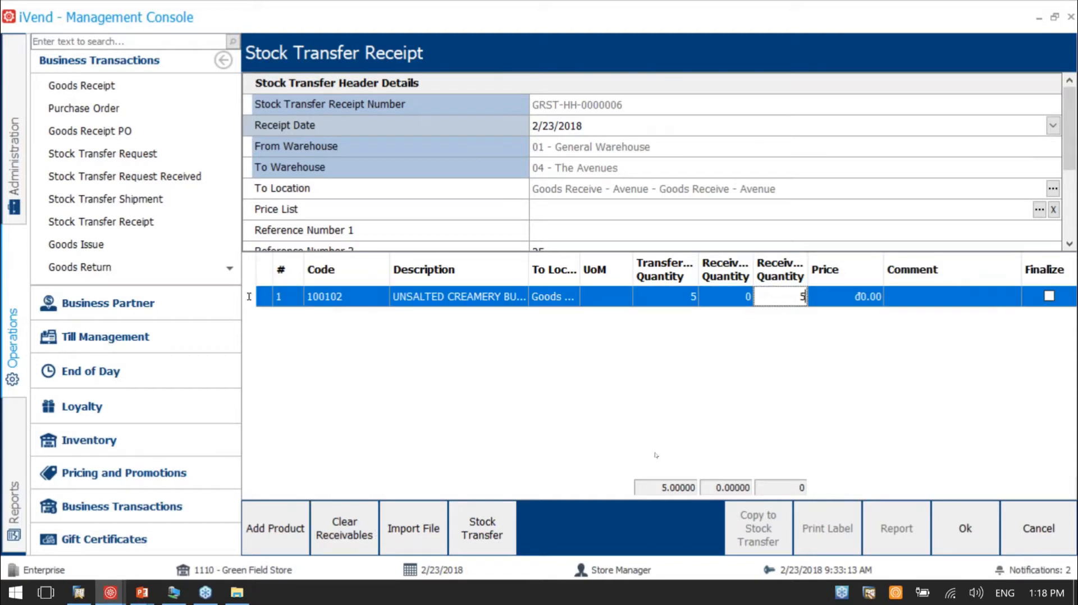
View the stock transfer shipment behind the receipt, return to the receipt, and try to save it.
left_click(490, 540)
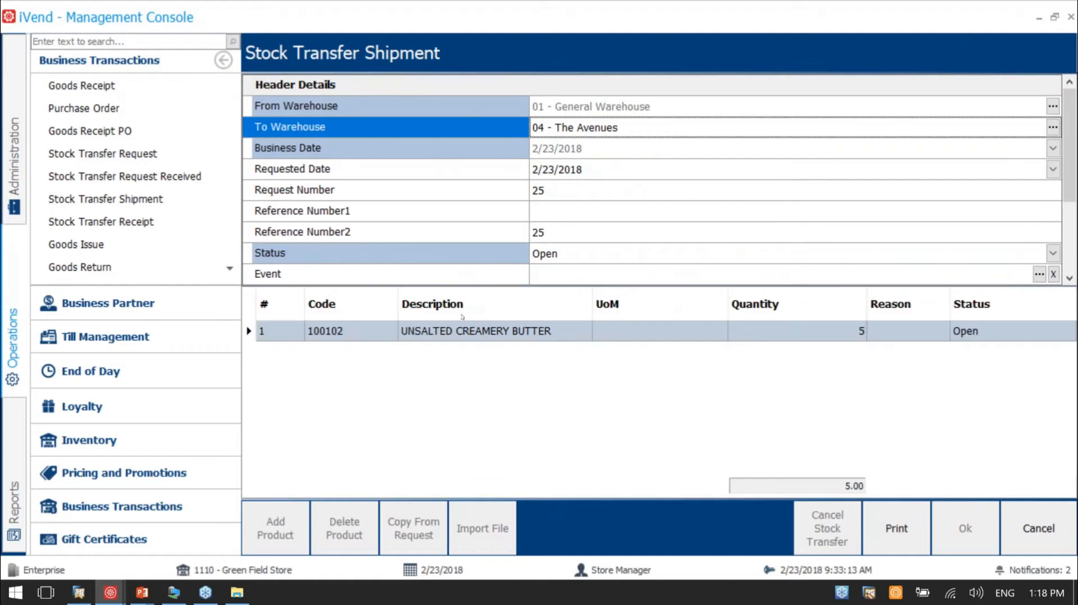
left_click(1040, 528)
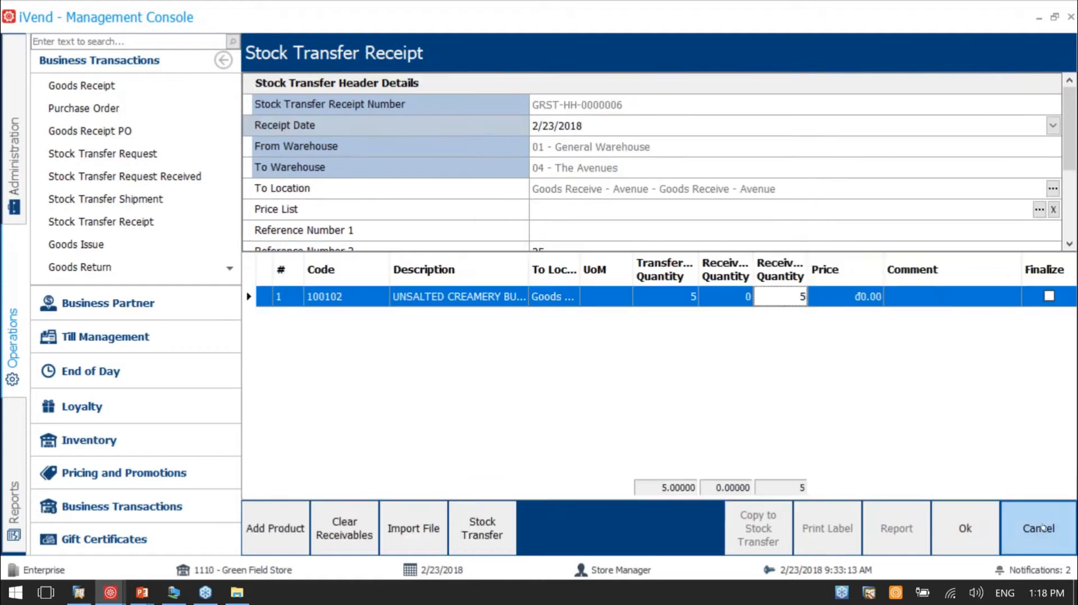
left_click(961, 538)
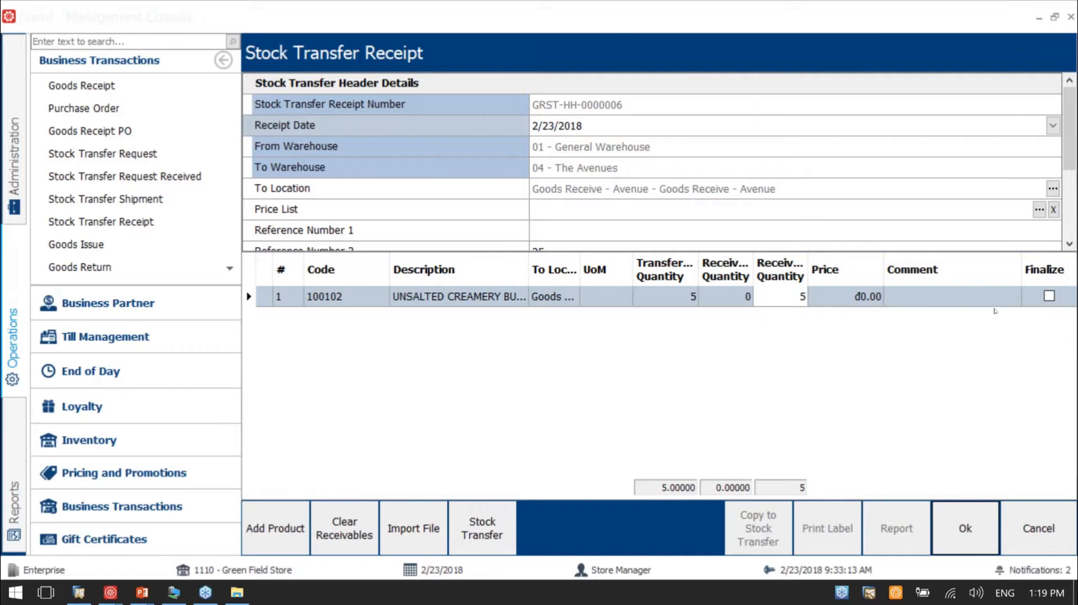
Check the receipt options on the PowerPoint Scenario 1 slide, return to iVend, and set item 100102's receiving quantity to 4.
left_click(781, 298)
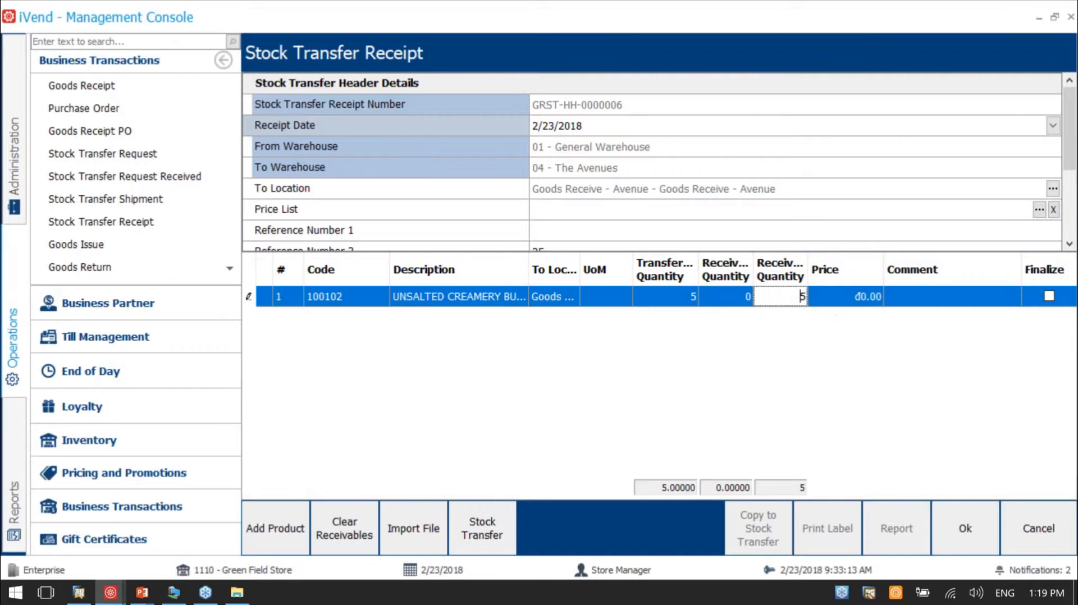
double_click(802, 297)
left_click(800, 297)
left_click(144, 594)
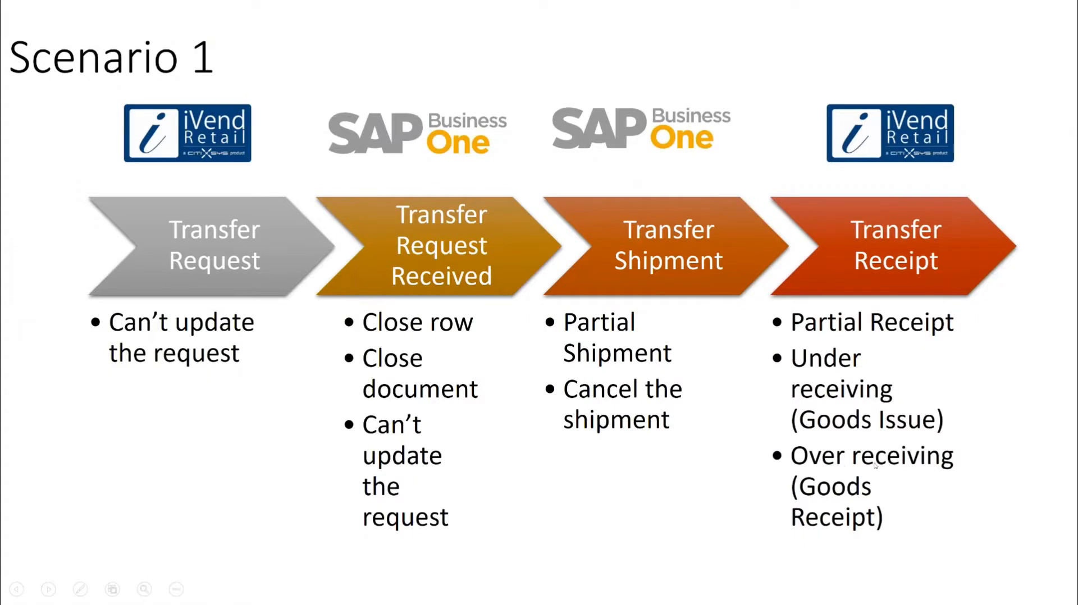
key("alt+Tab")
left_click_drag(789, 299, 833, 297)
type("4")
key("Return")
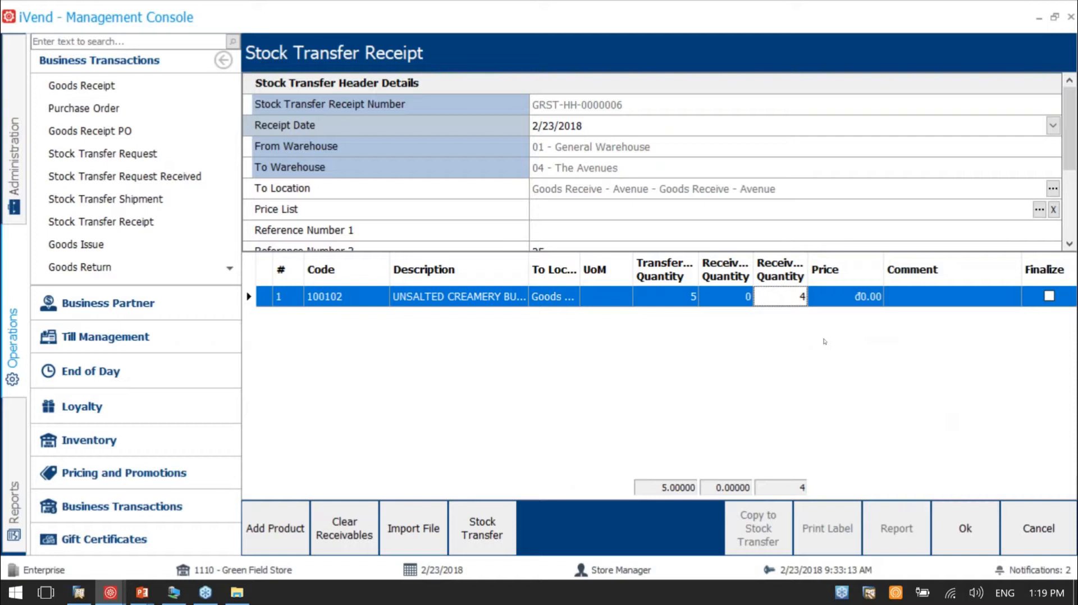
Mark the item 100102 row as finalized, save the stock transfer receipt, and close its goods receipt report.
left_click(1049, 297)
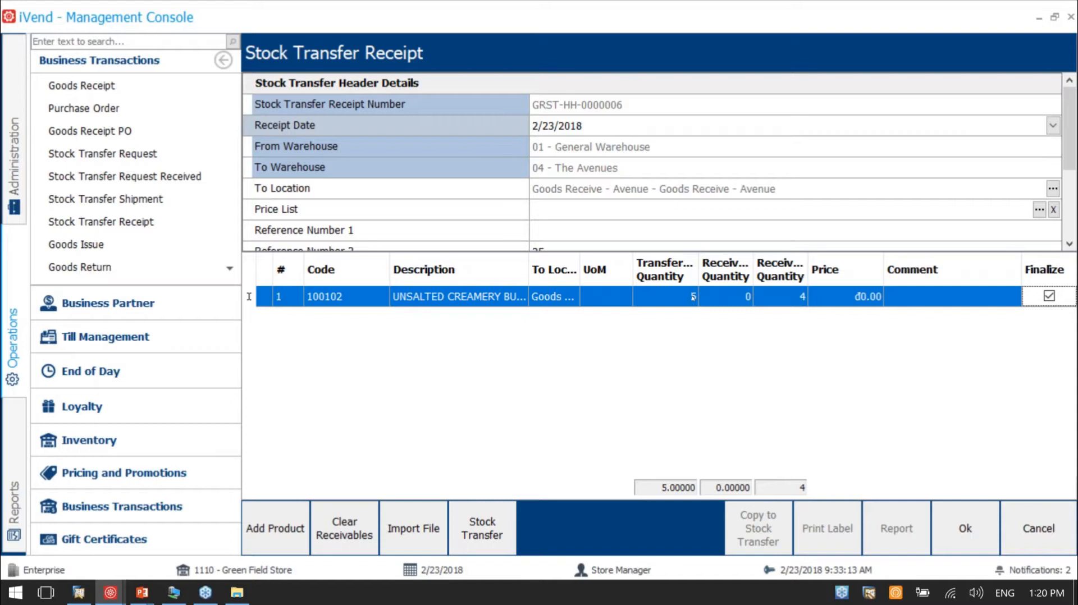
left_click(793, 301)
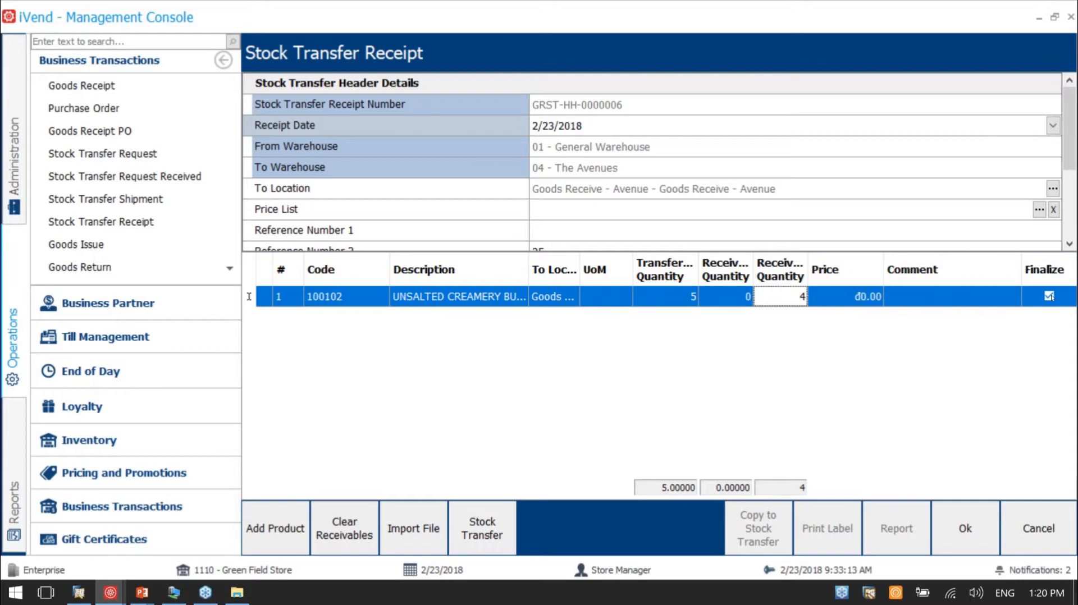
left_click(967, 530)
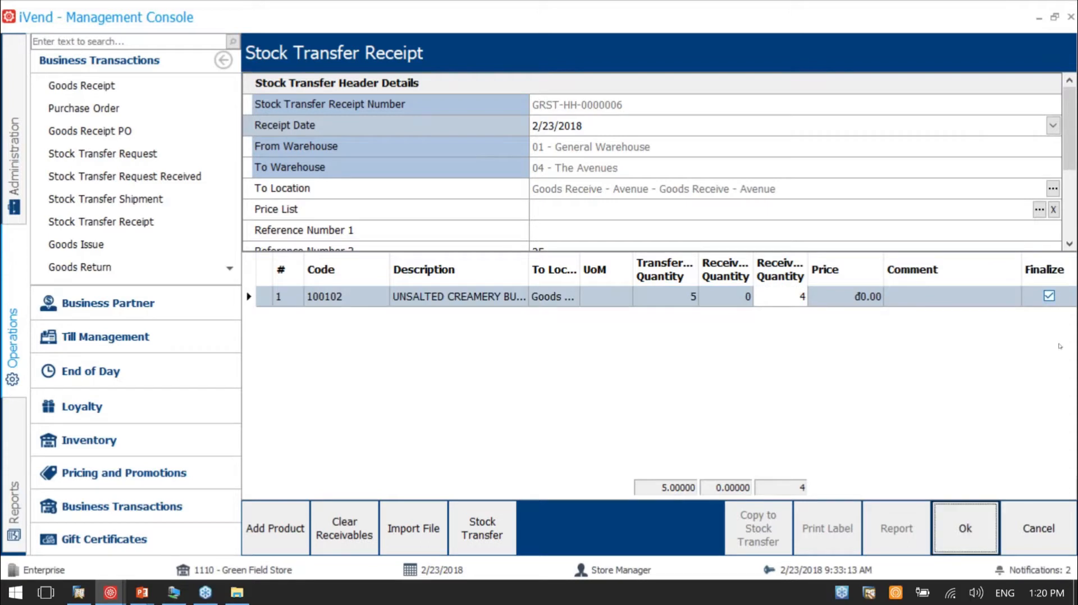
left_click(965, 528)
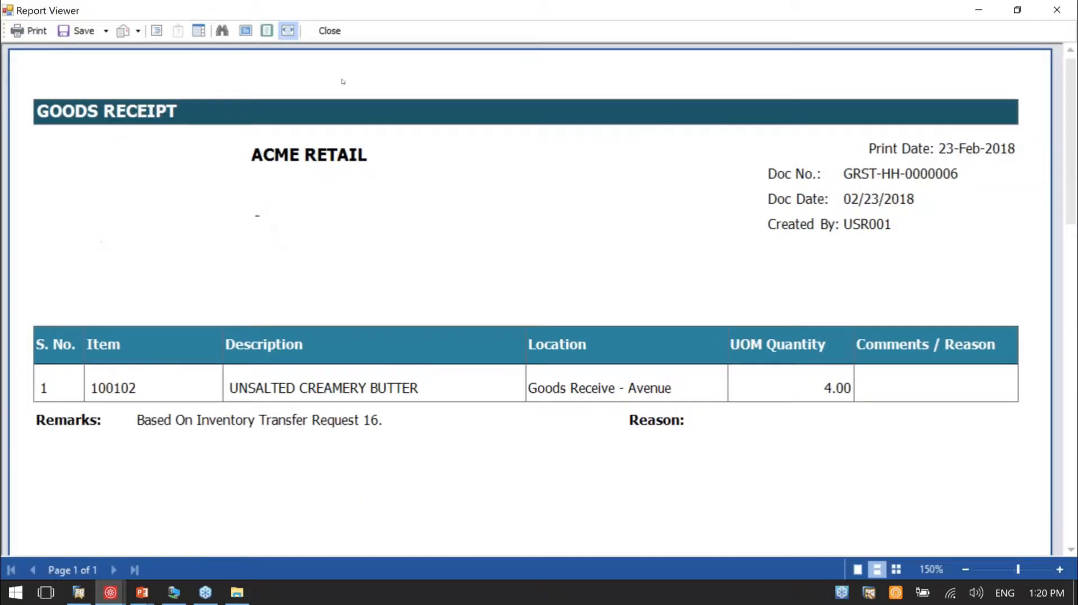
left_click(332, 30)
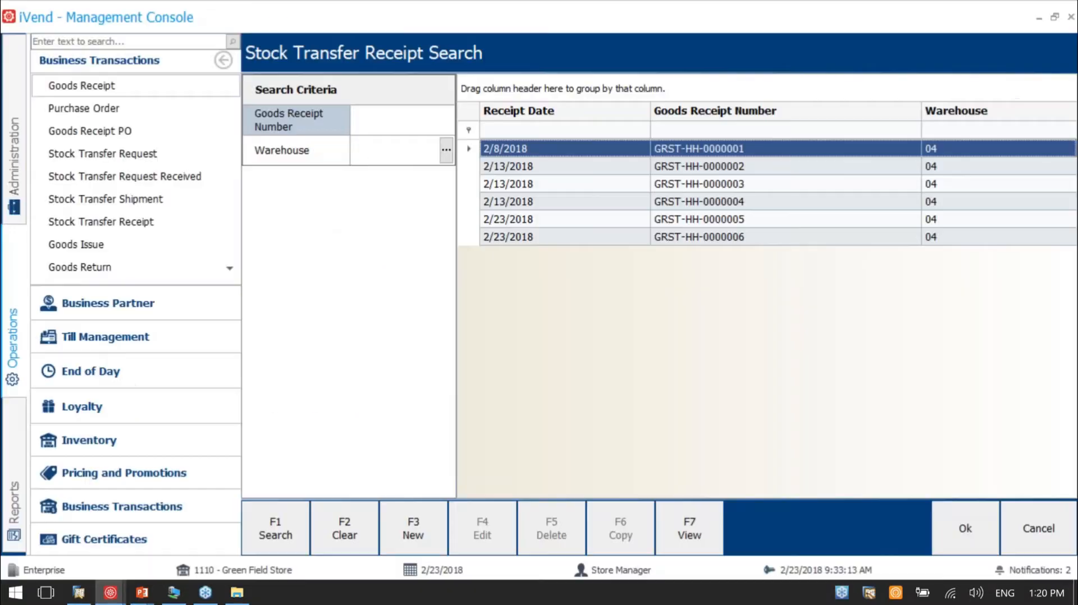
Examine the StockTransfer, GoodReceipt and GoodsIssue messages in the Integration Monitor and refresh its records.
left_click(14, 135)
left_click(108, 503)
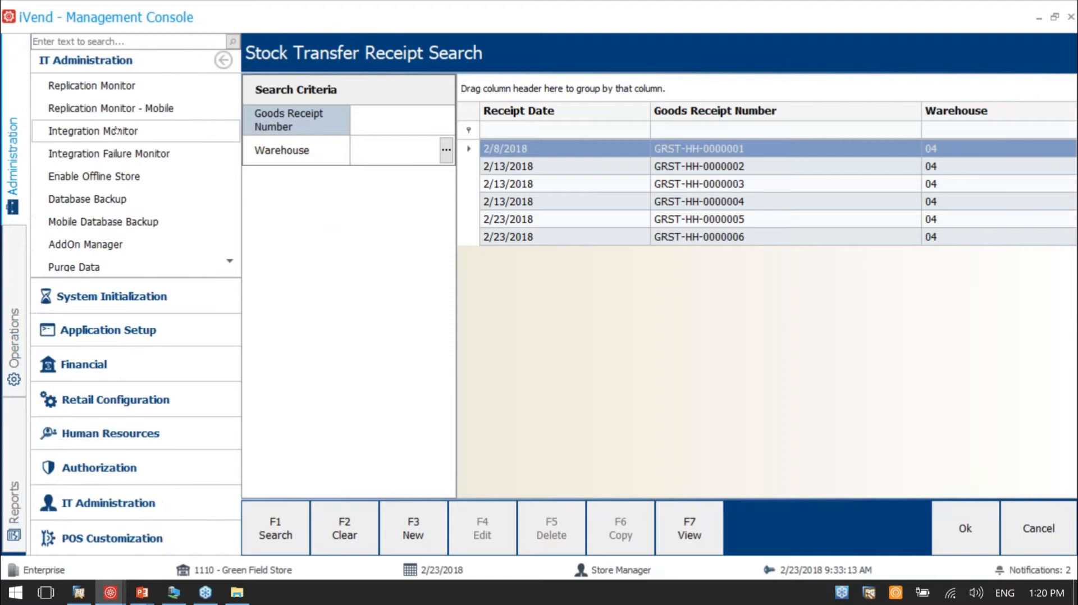
left_click(94, 131)
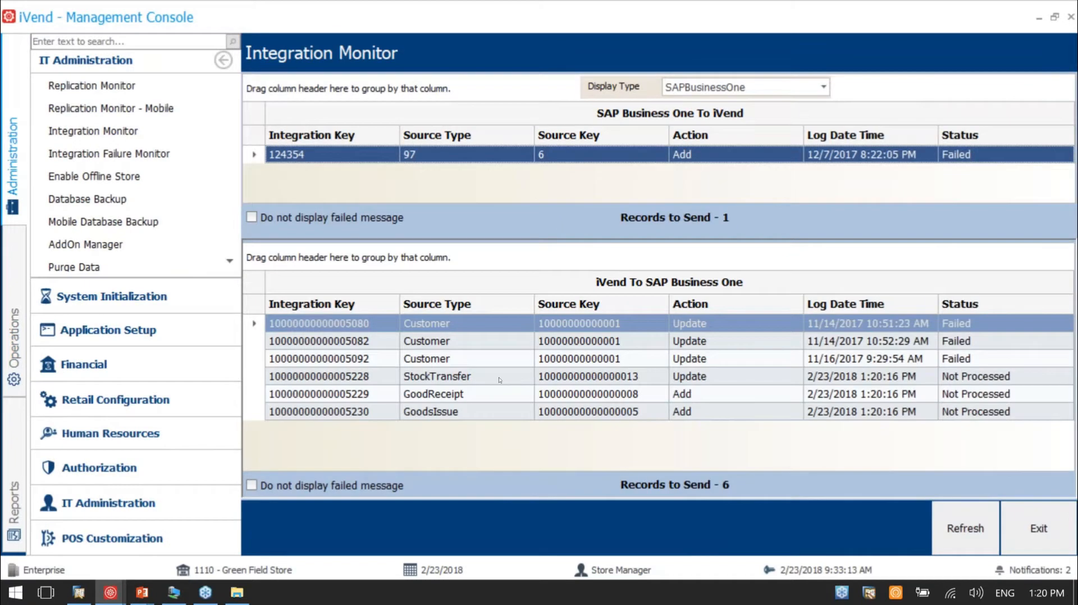
left_click(449, 376)
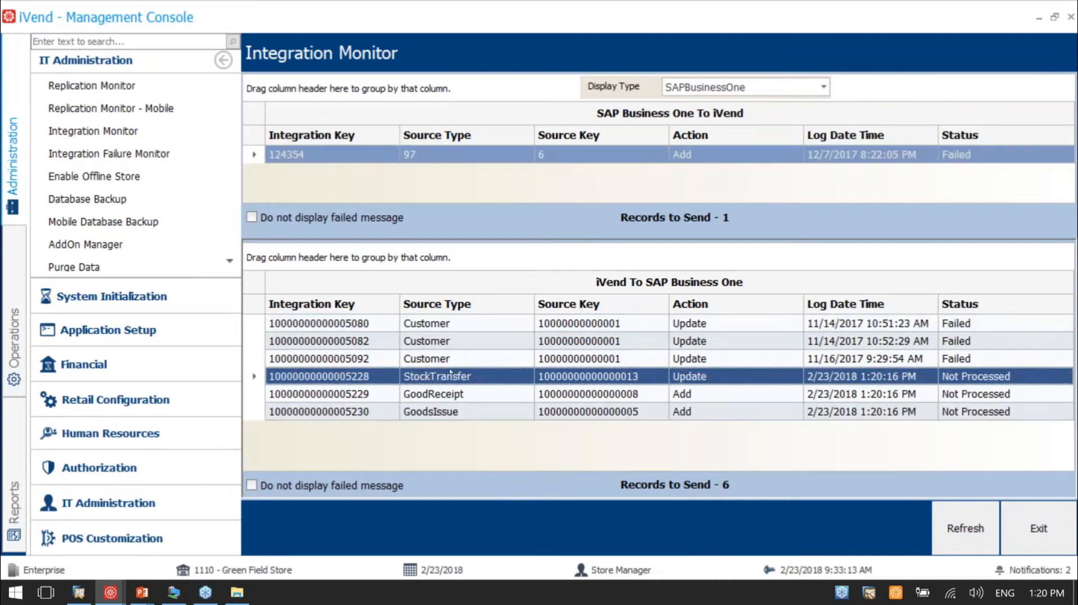
left_click(966, 528)
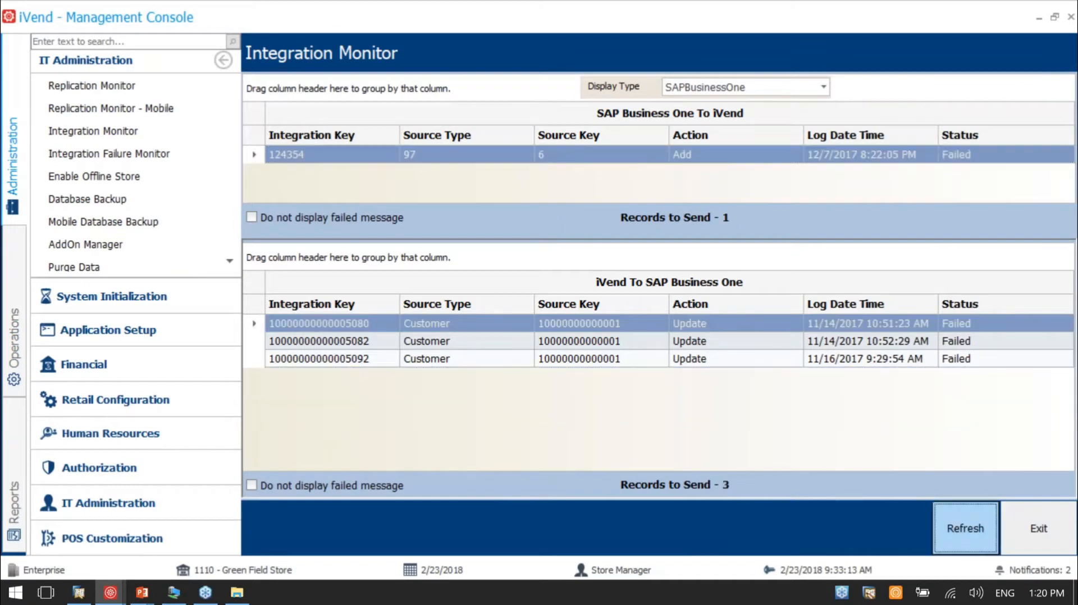
Switch to SAP Business One, display the last inventory transfer record, and shift its window aside.
left_click(79, 592)
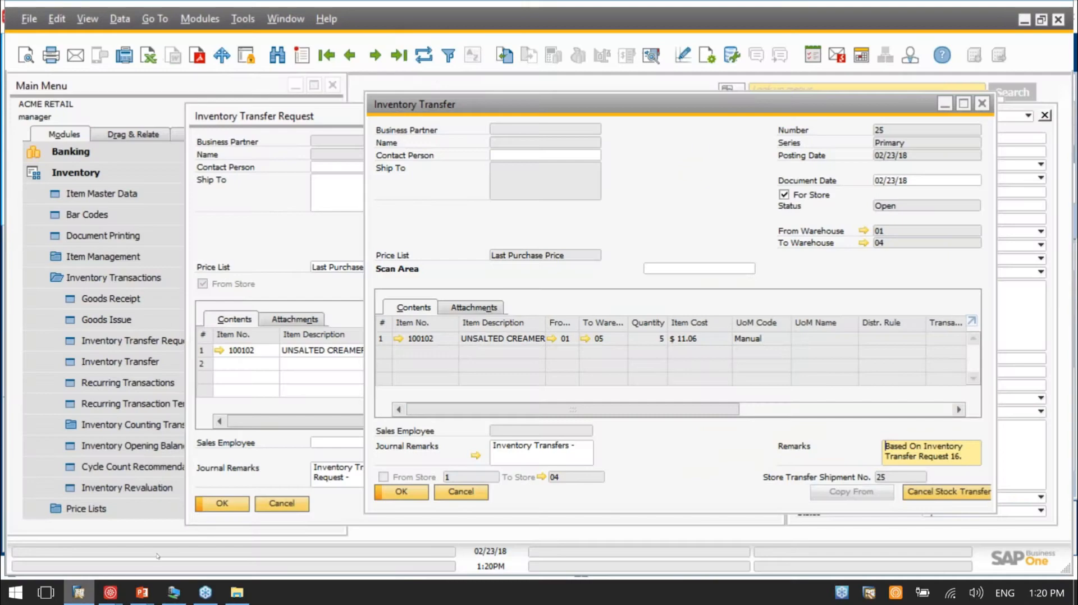
left_click(399, 54)
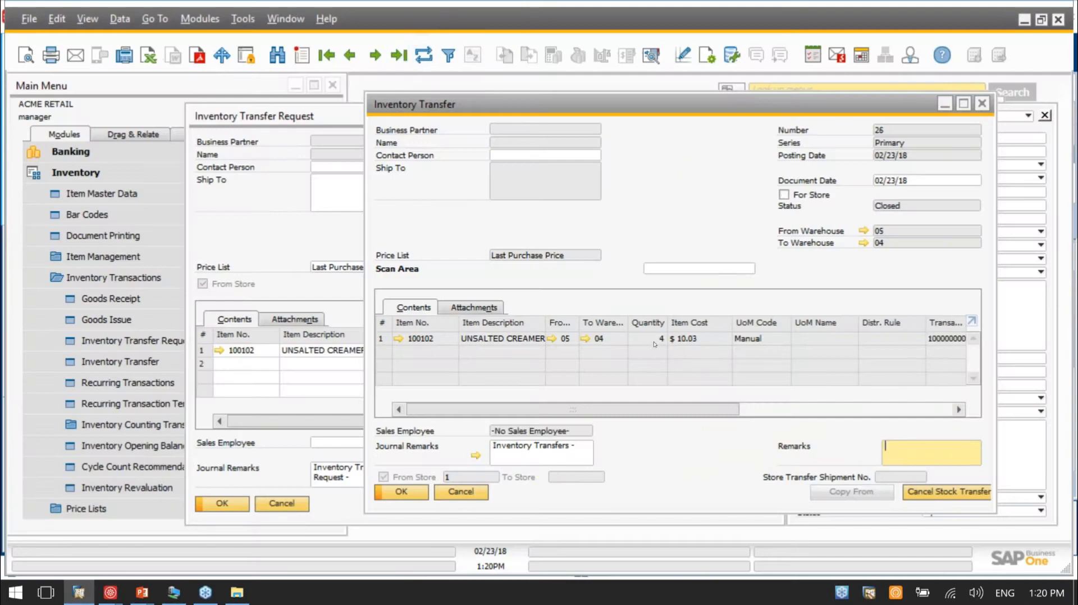
left_click_drag(591, 101, 565, 99)
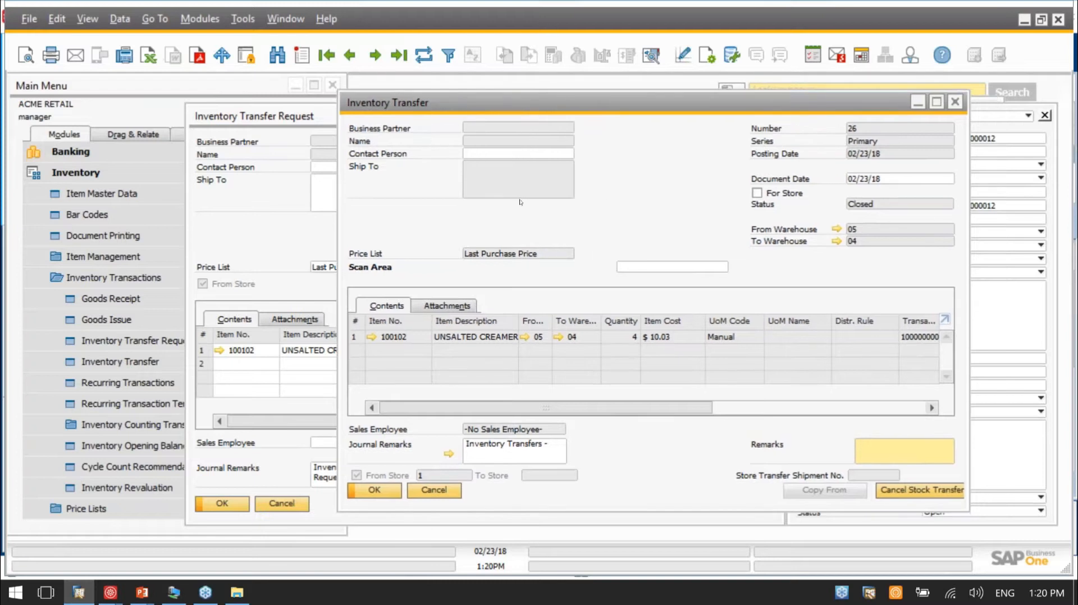
Display the last goods issue record and maximize its window.
left_click(150, 321)
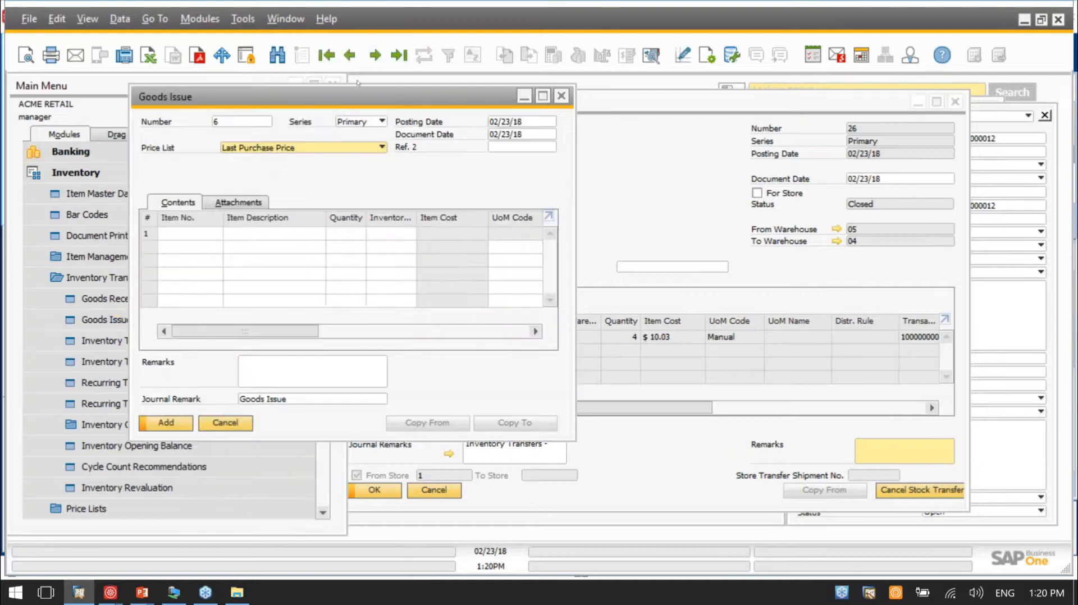
left_click(399, 55)
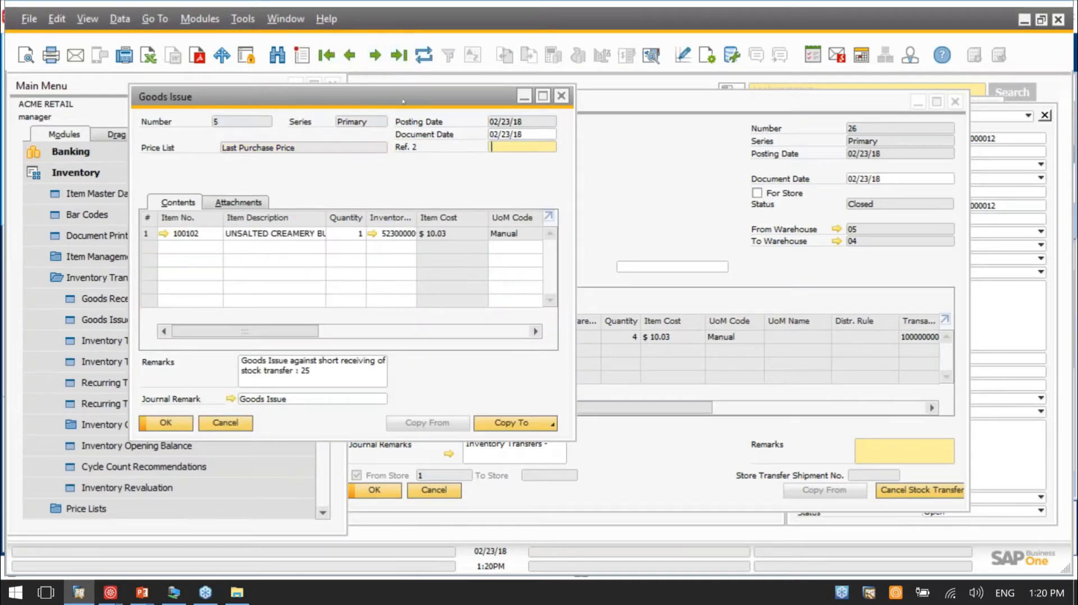
double_click(403, 100)
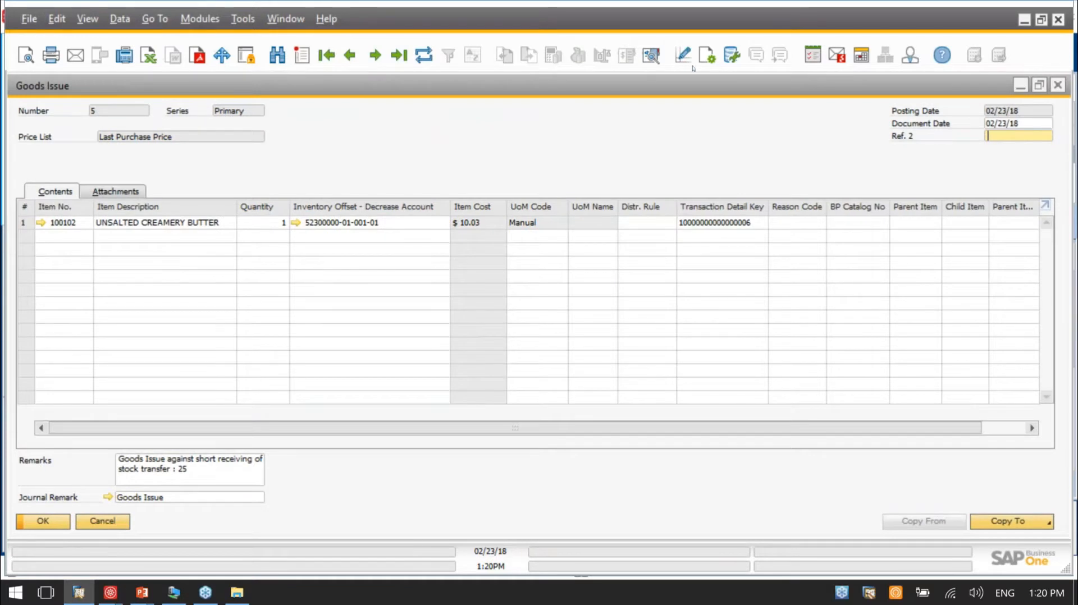
Make the Whse column visible in the Goods Issue table through the form settings.
left_click(708, 55)
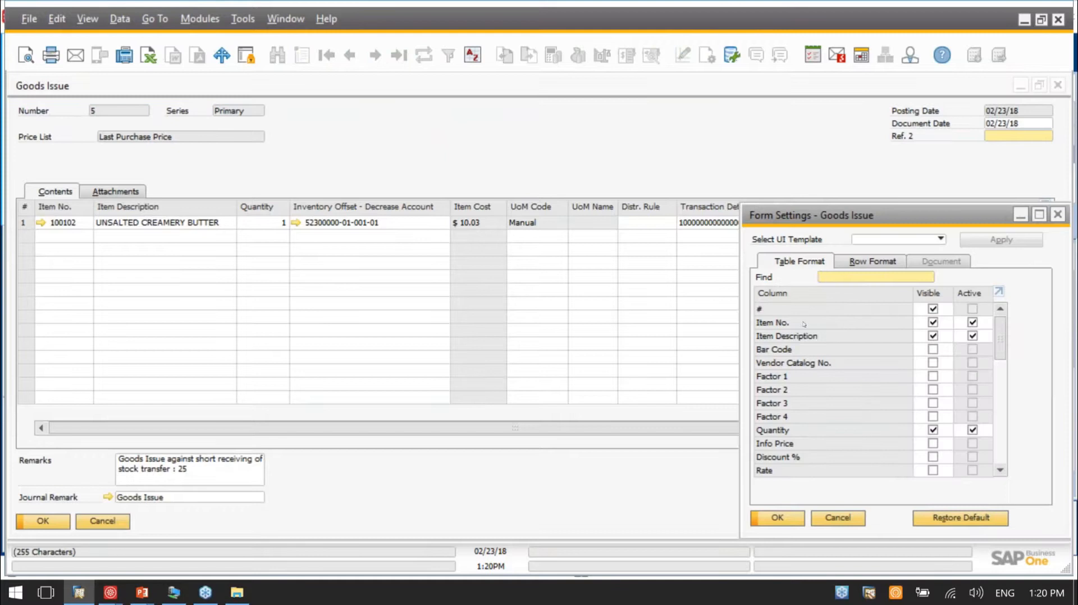
type("whs")
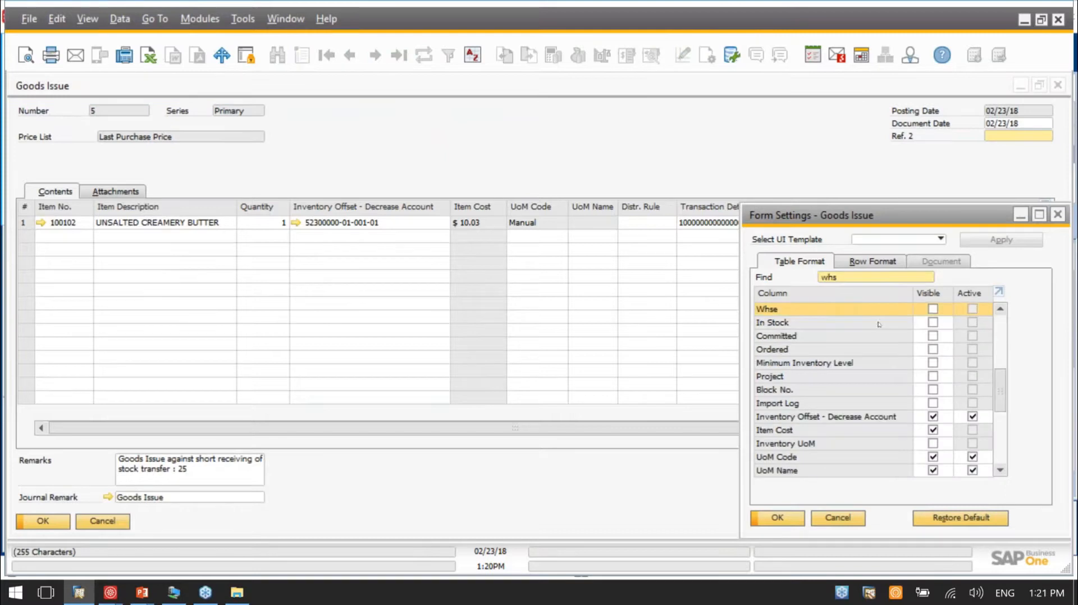
left_click(933, 309)
left_click(777, 518)
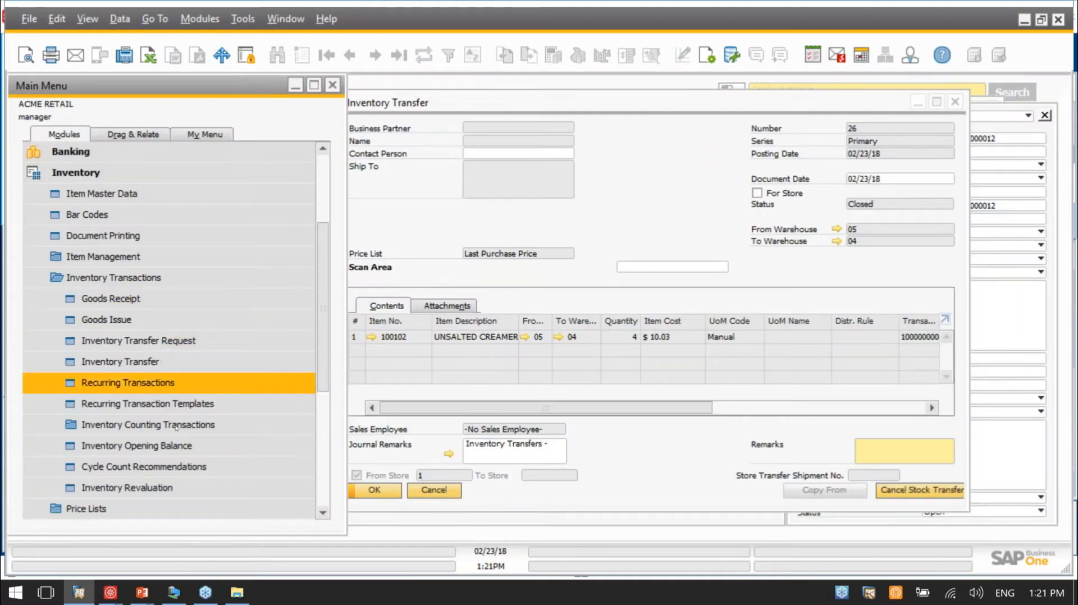
Switch to the iVend Management Console and locate the Allow Over Receiving In Stock Transfer option in the Enterprise settings.
left_click(111, 592)
left_click(270, 516)
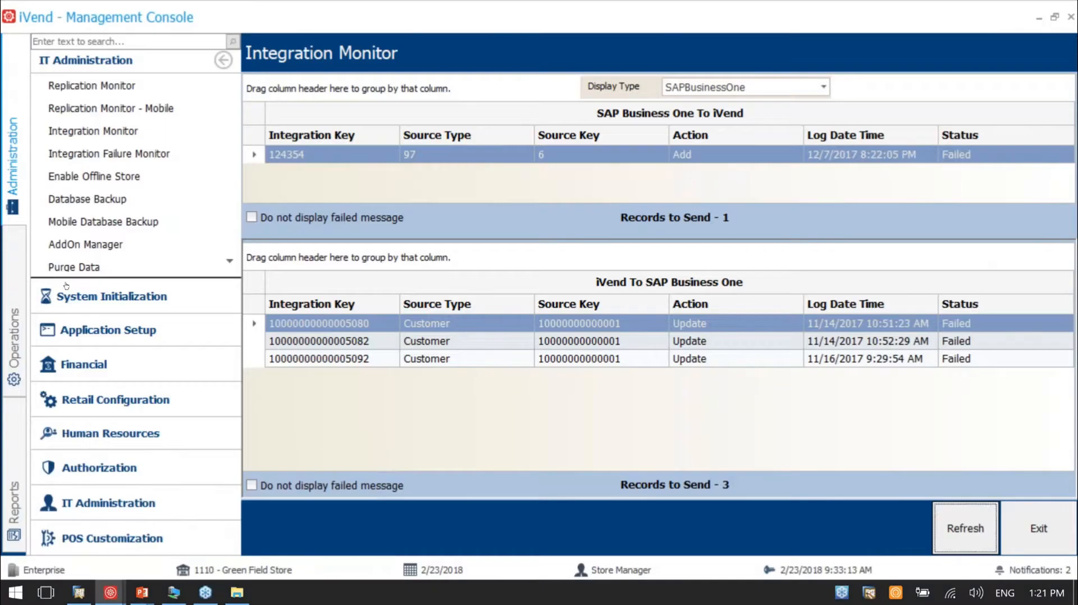
left_click(67, 303)
left_click(72, 86)
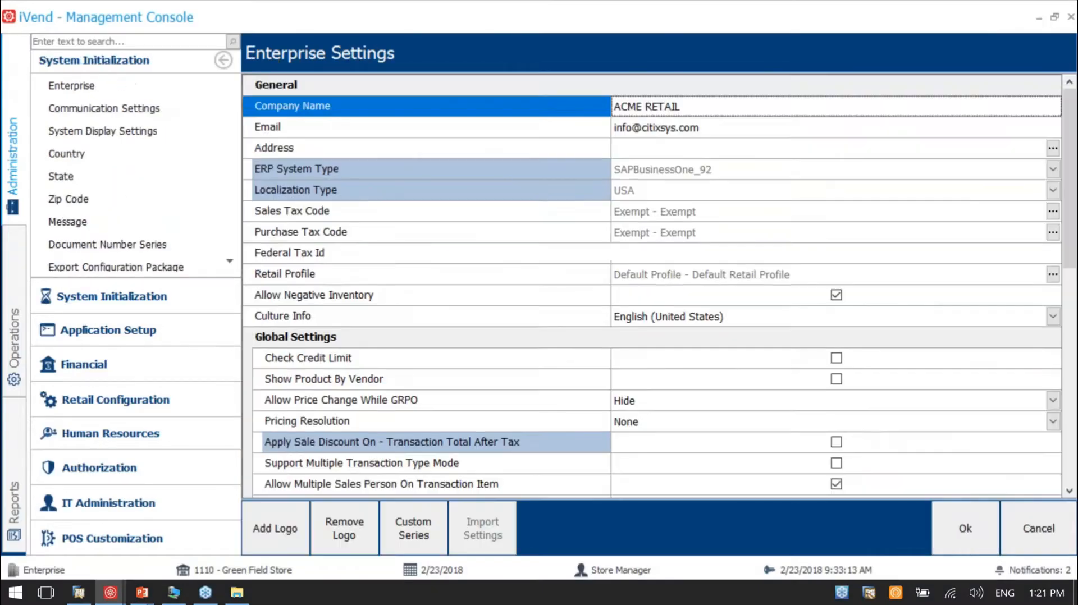
scroll(357, 332, "down", 10)
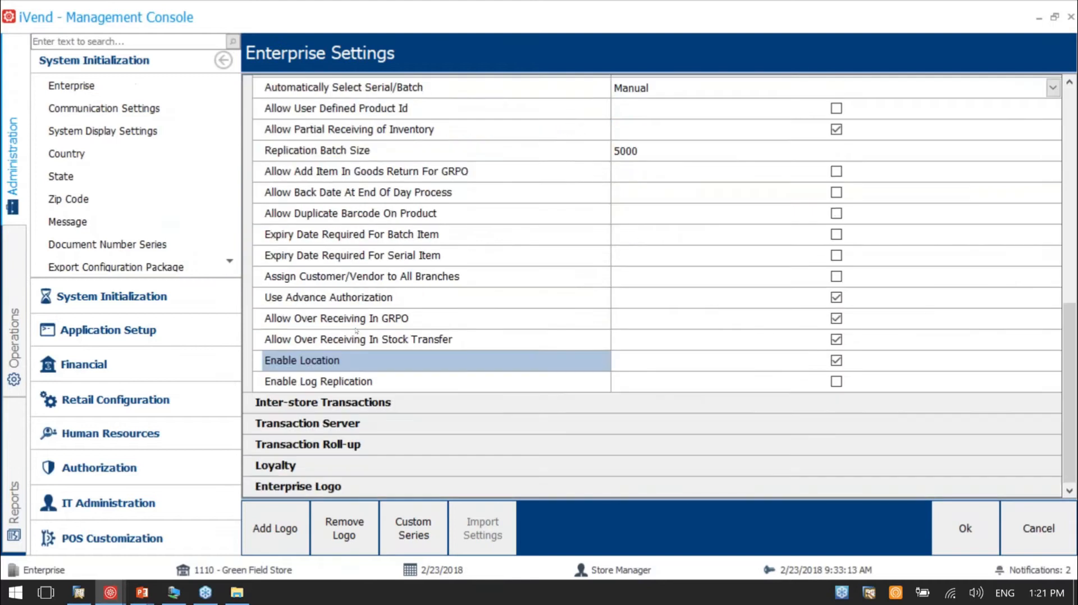
left_click(318, 347)
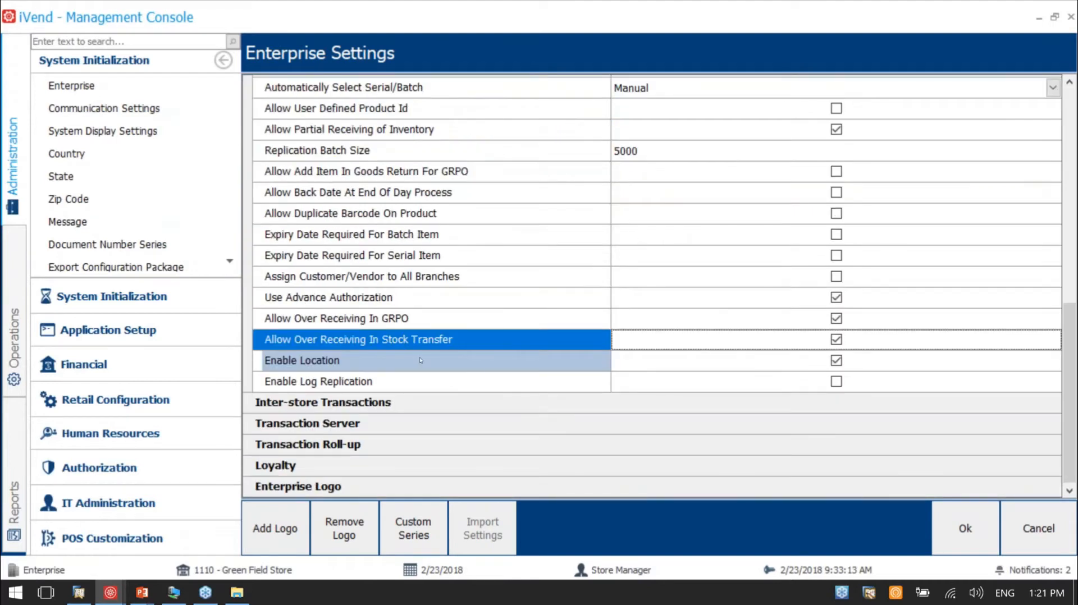
Switch to SAP Business One and look up "retail" to open the Retail Setting window.
left_click(79, 593)
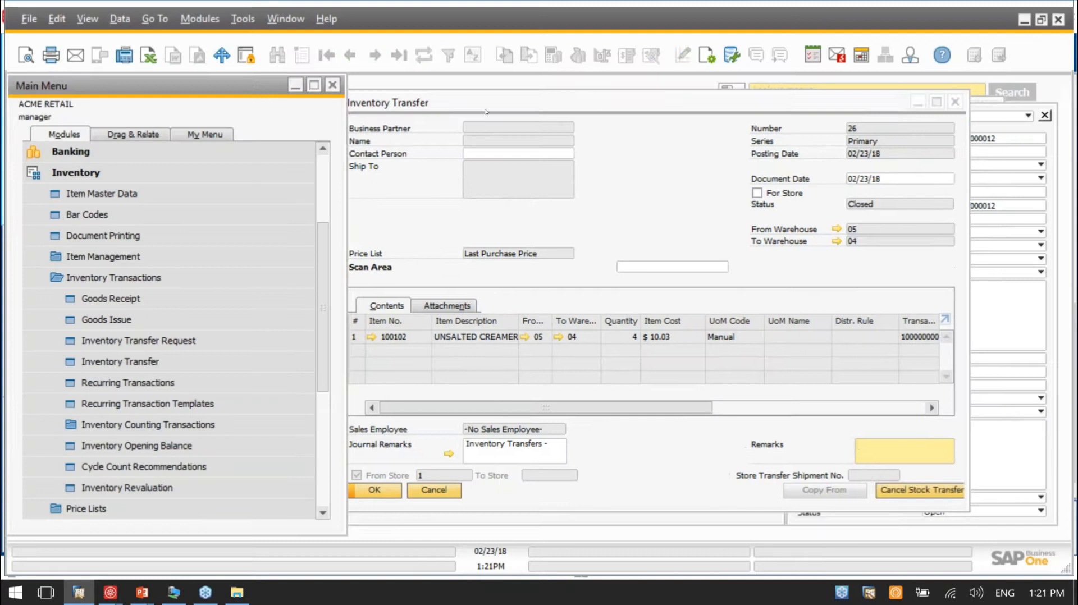
left_click(755, 90)
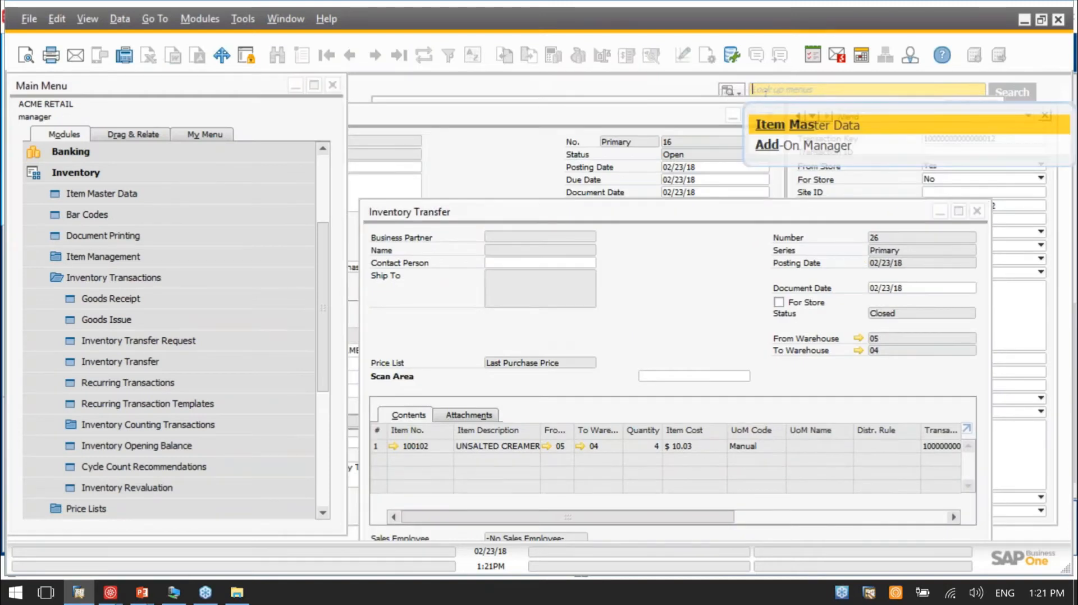
type("retail")
key("Return")
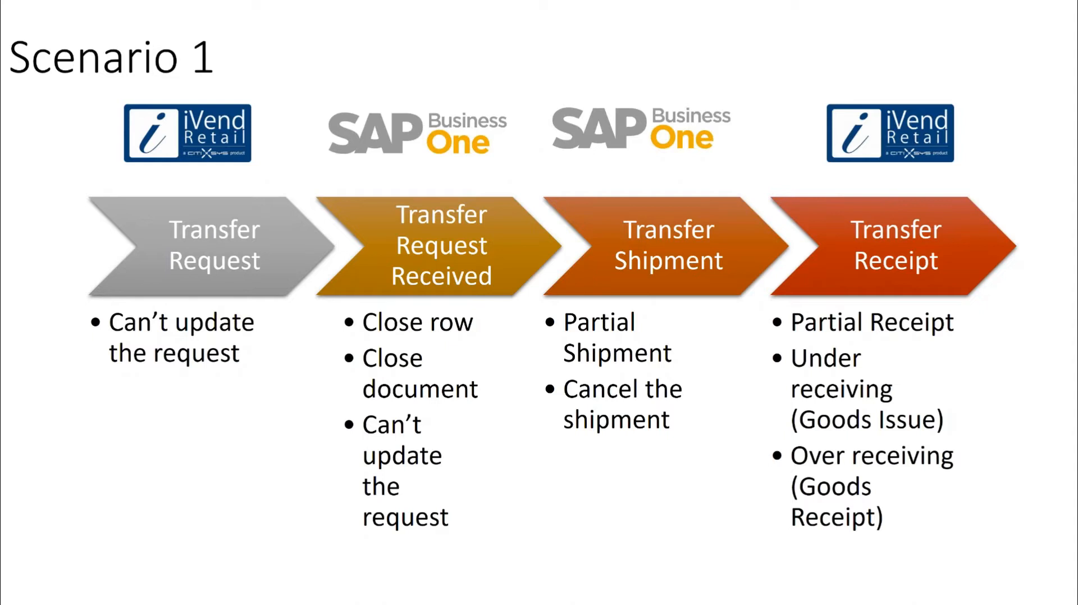
Advance PowerPoint to the Scenario 2 slide, return to SAP Business One, and start an inventory transfer request with To Warehouse 04.
key("Right")
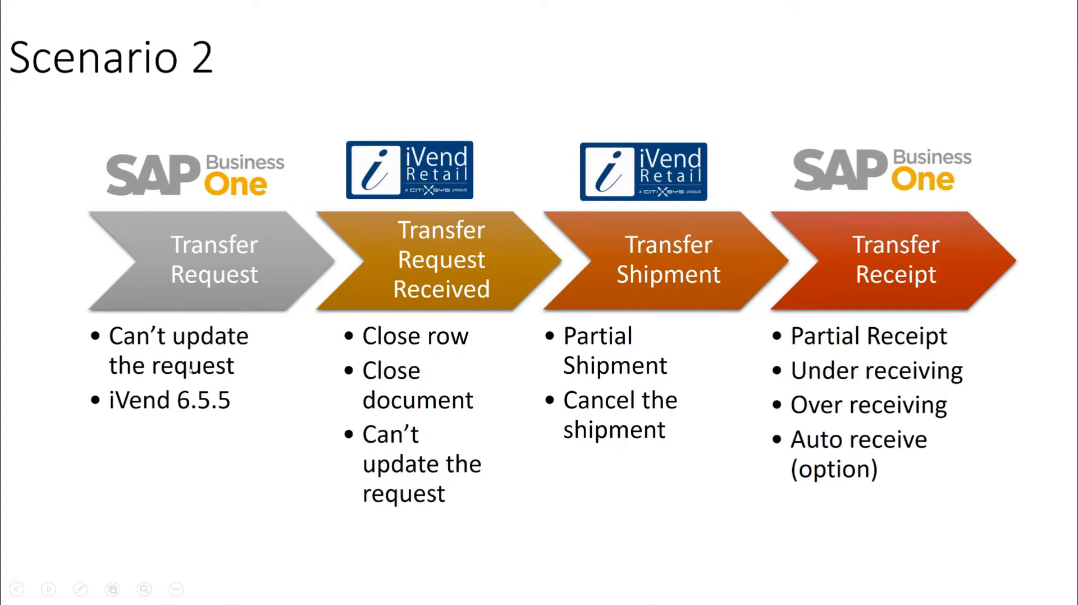
key("alt+Tab")
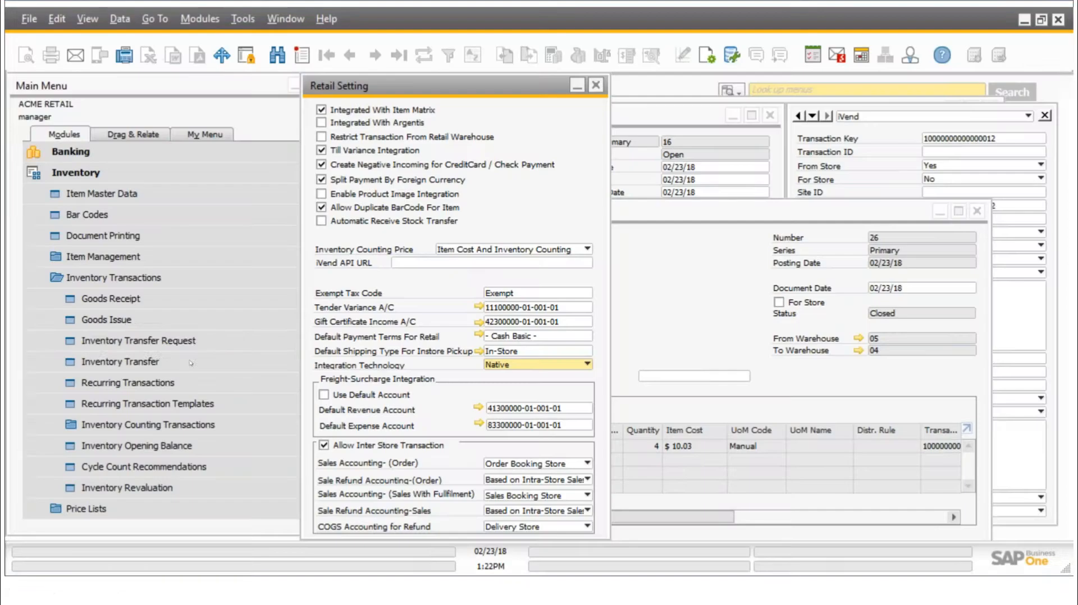
left_click(94, 344)
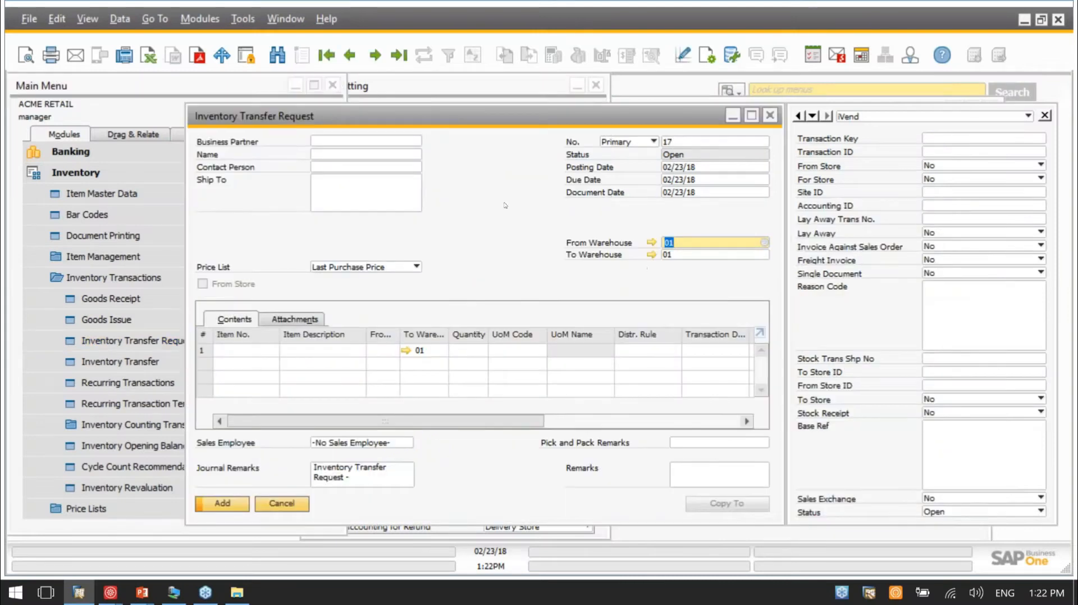
left_click(665, 256)
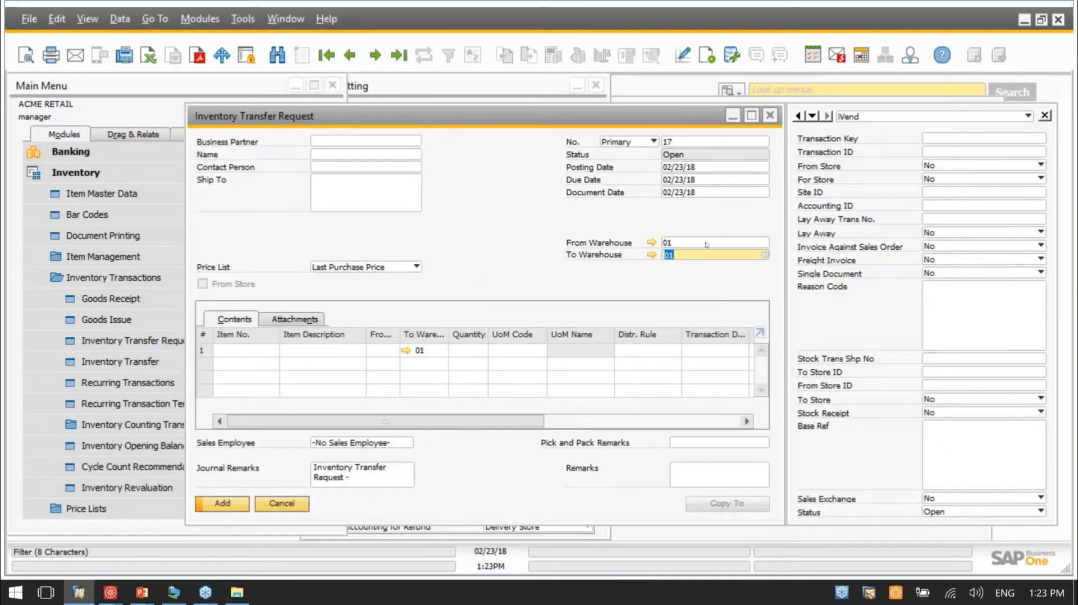
key("BackSpace")
key("Tab")
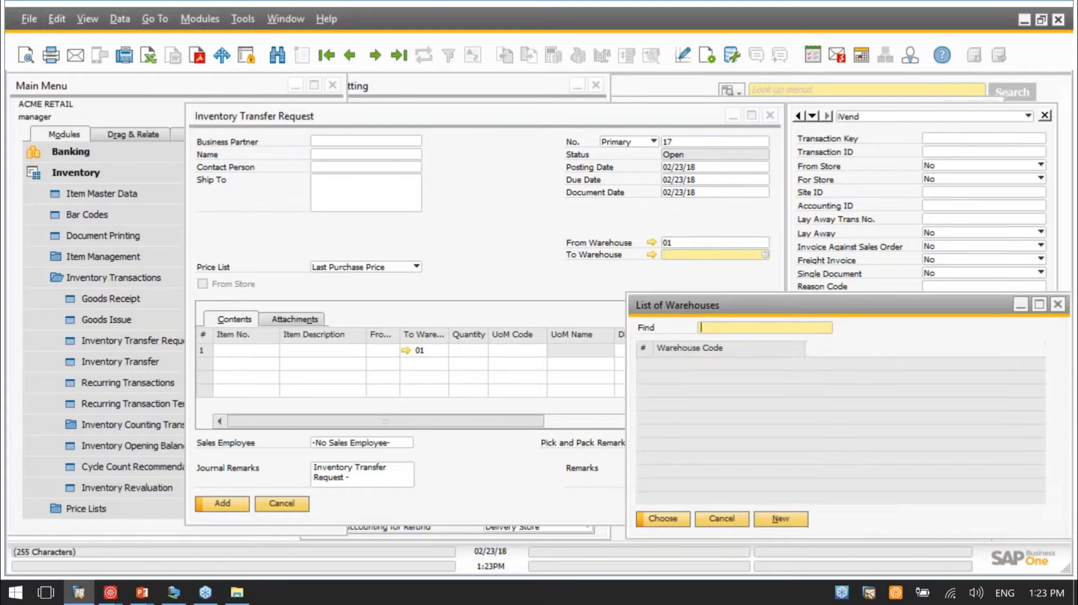
double_click(674, 404)
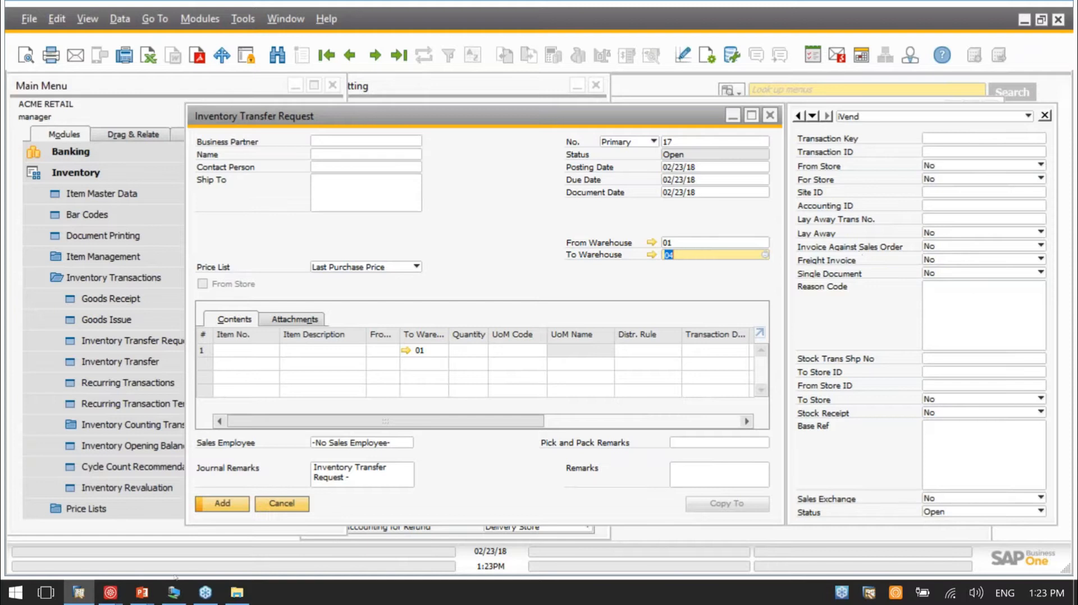
Review the Scenario 2 transfer flow on the PowerPoint slide and return to SAP Business One.
left_click(145, 593)
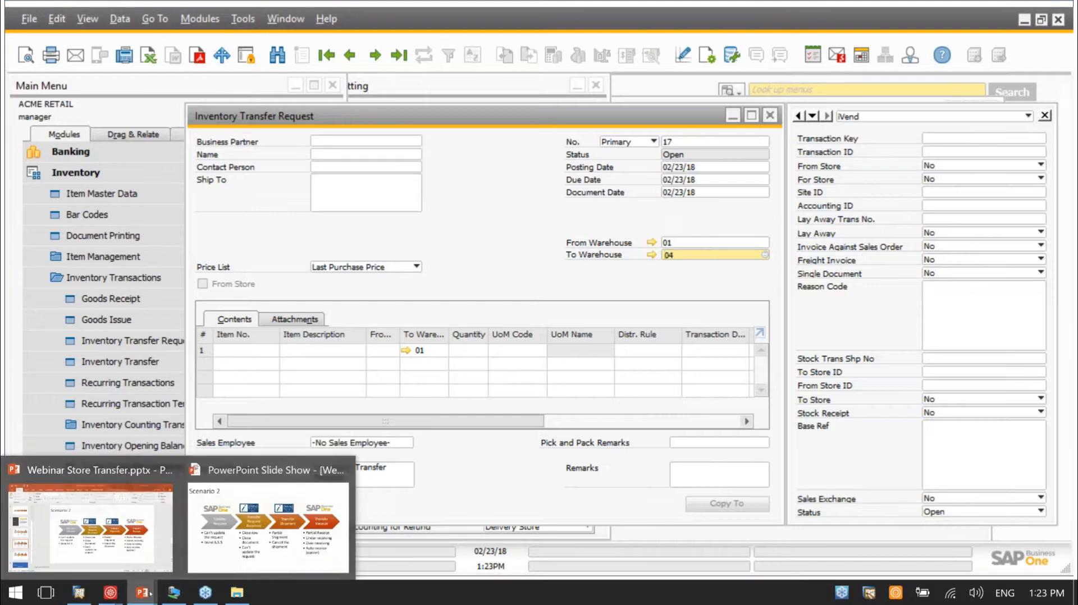
left_click(264, 528)
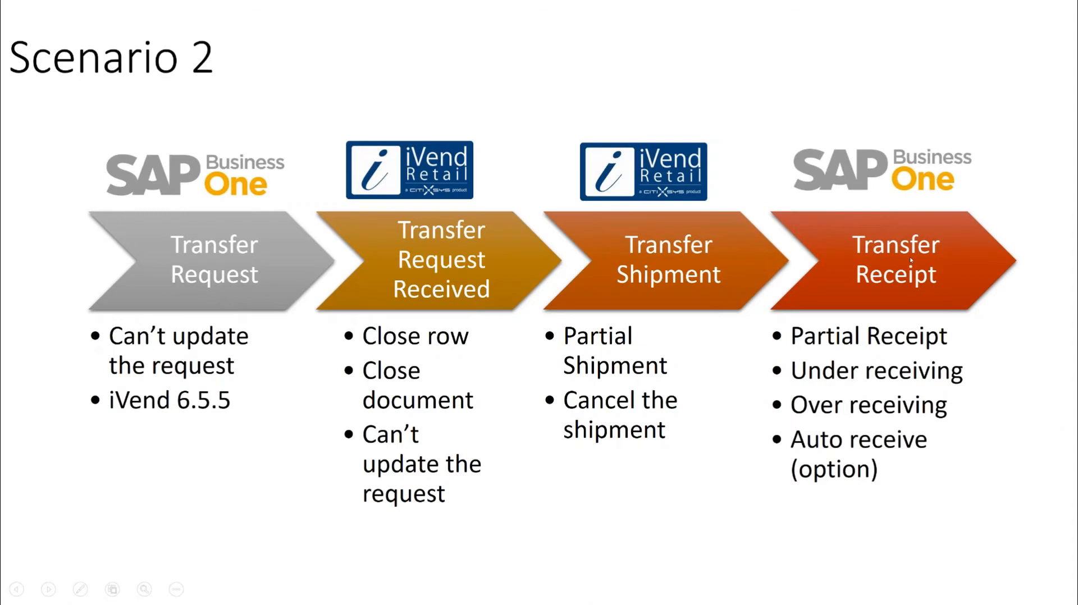
key("alt+Tab")
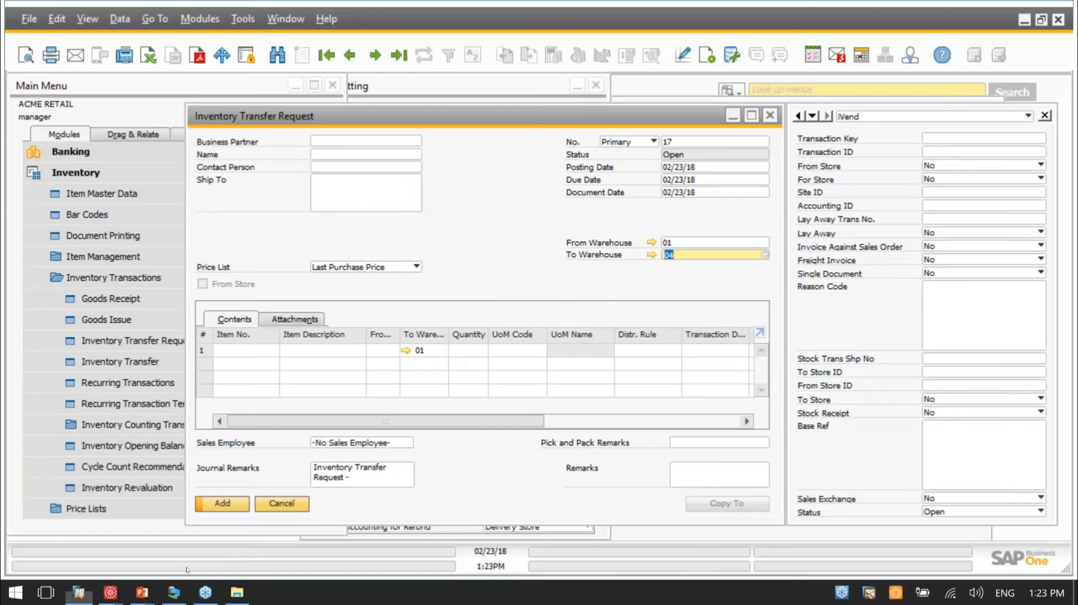
Switch to the iVend Management Console and start a new stock transfer shipment to warehouse 01 - General Warehouse.
mouse_move(111, 592)
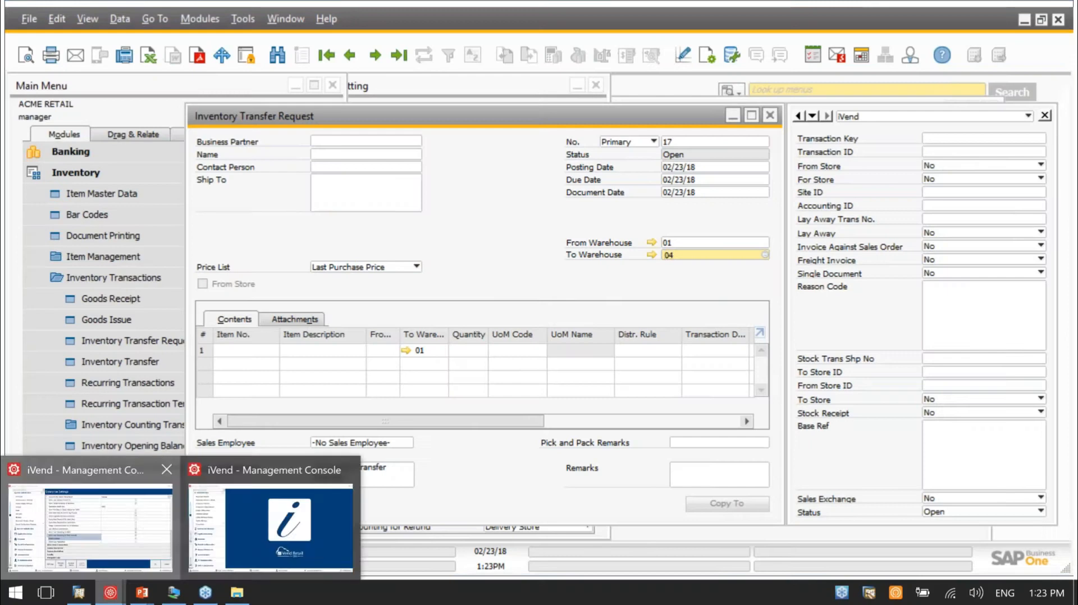
left_click(294, 509)
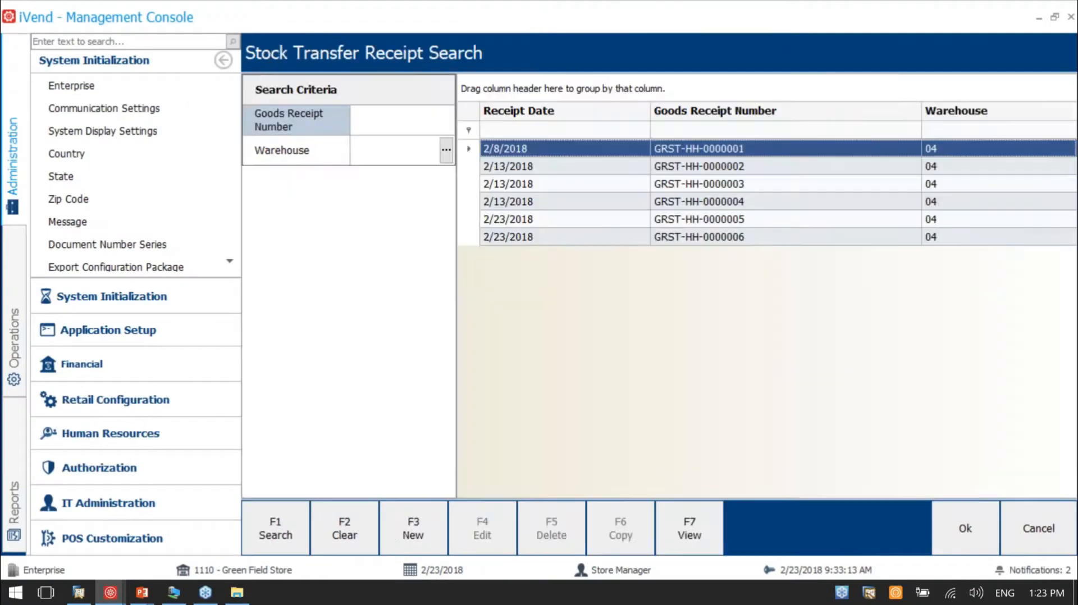
left_click(13, 340)
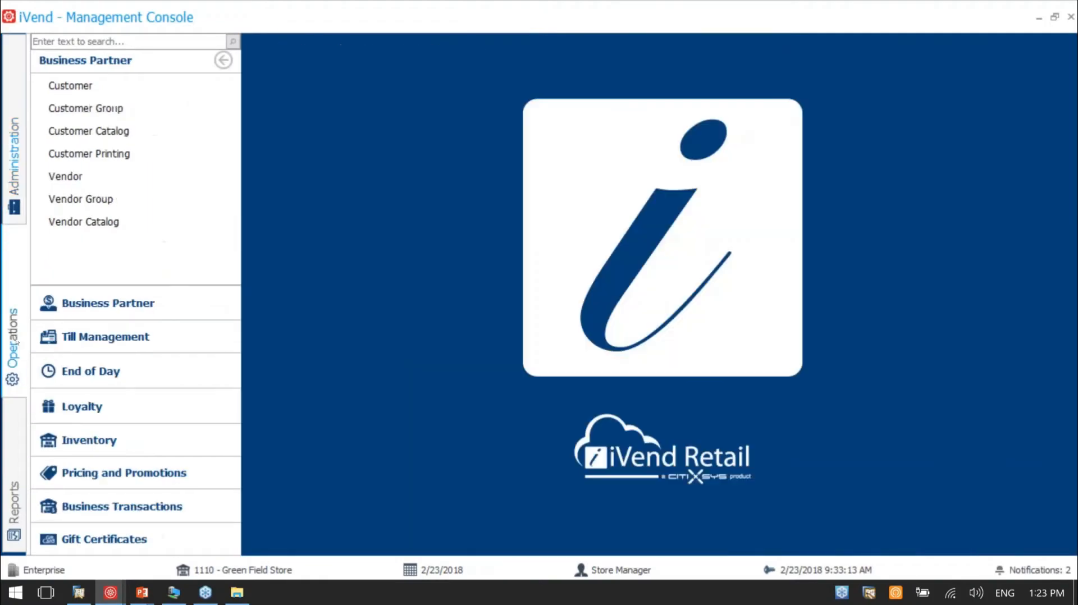
left_click(99, 508)
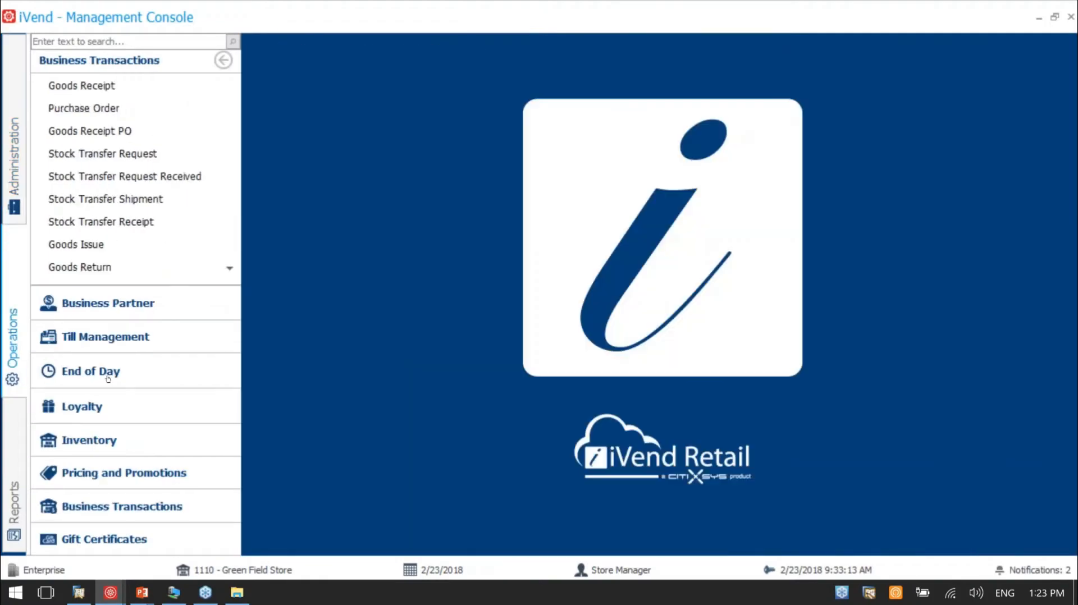
left_click(130, 199)
left_click(414, 529)
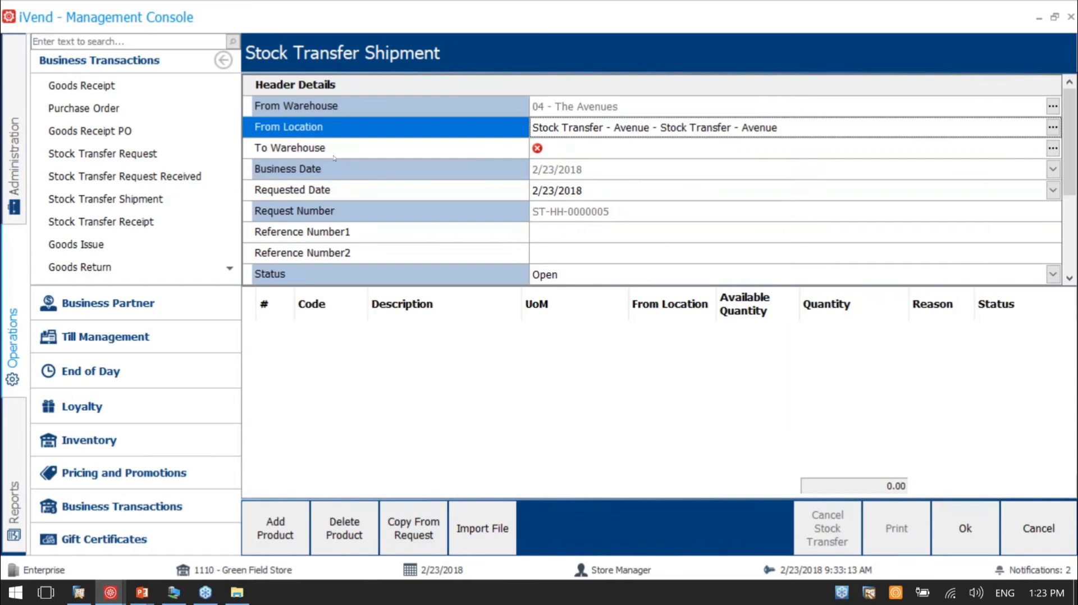
left_click(359, 149)
left_click(1052, 150)
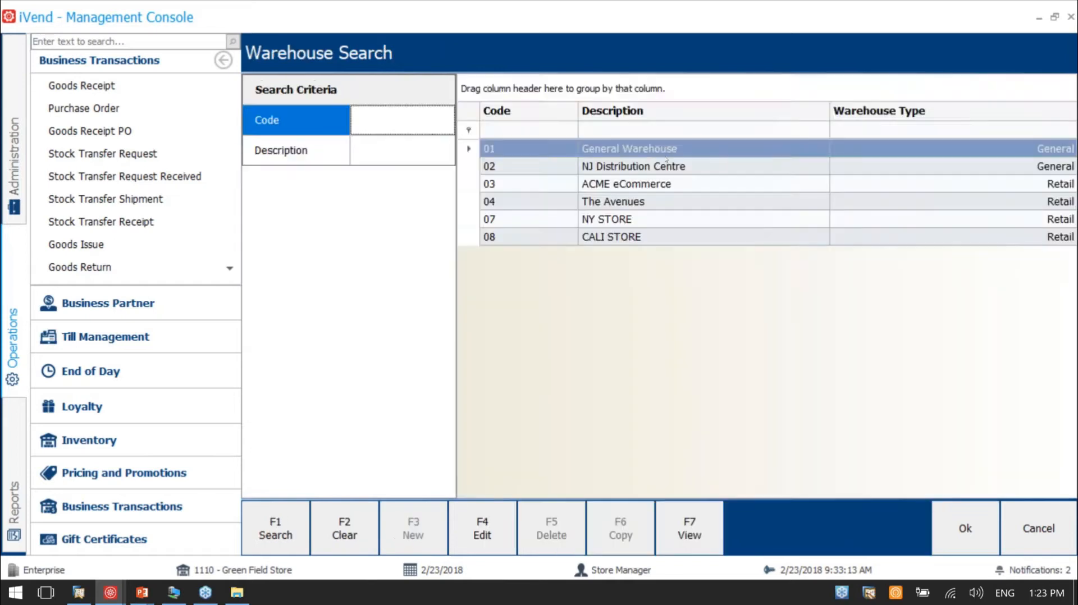
double_click(582, 150)
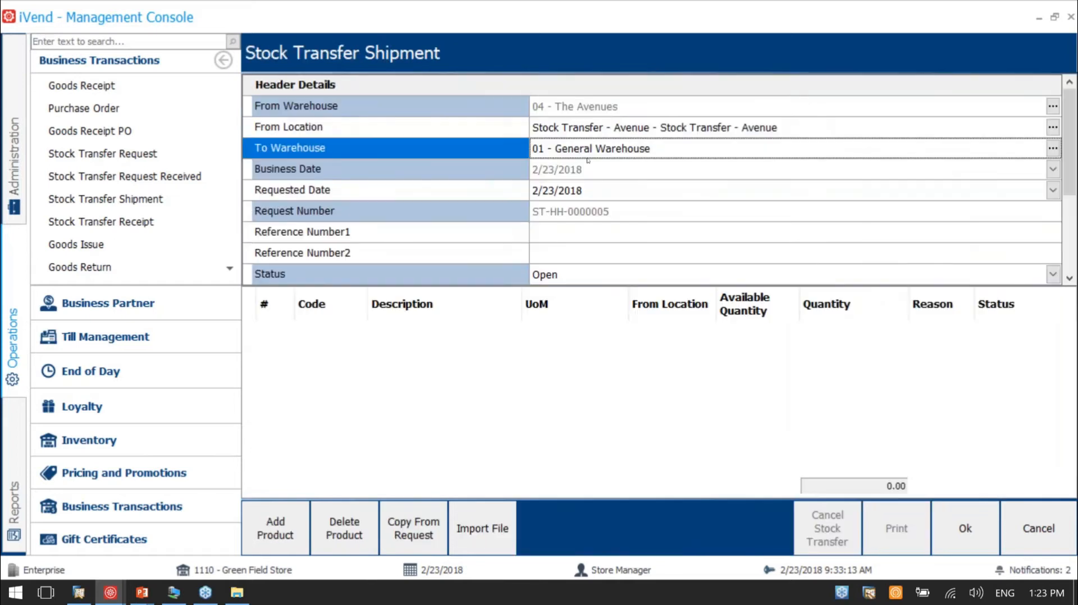
Add product 100102 to the stock transfer shipment with a quantity of 10.
left_click(264, 535)
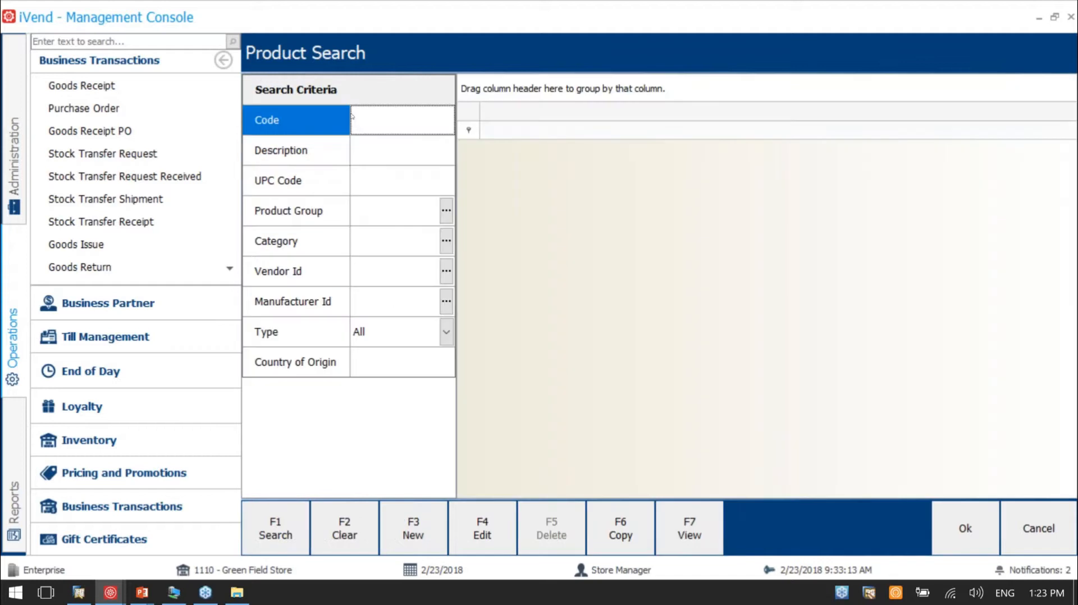
type("100102")
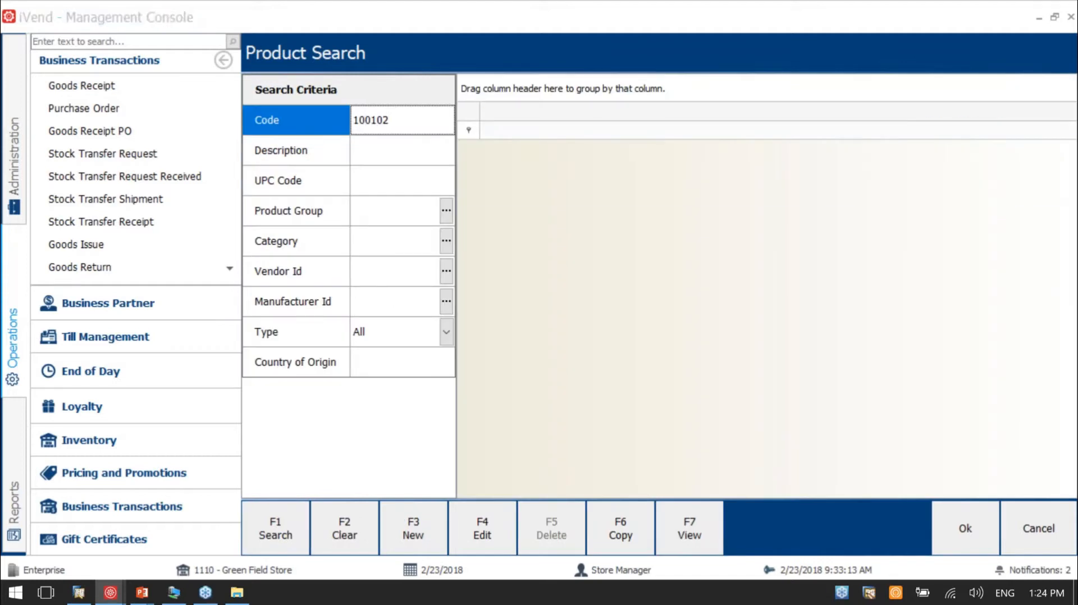
key("Return")
double_click(563, 174)
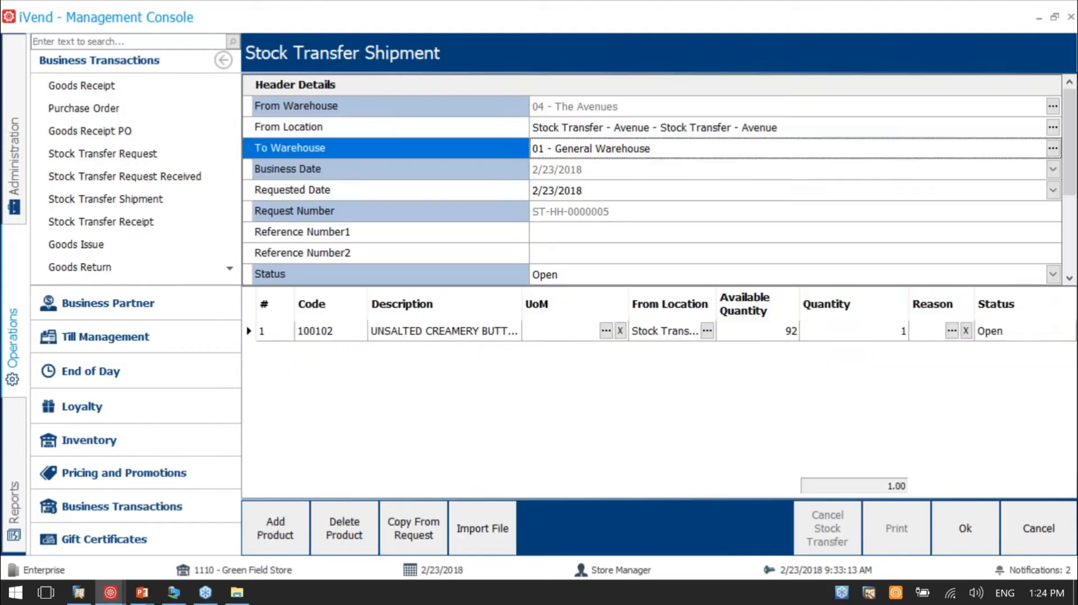
double_click(886, 331)
type("10")
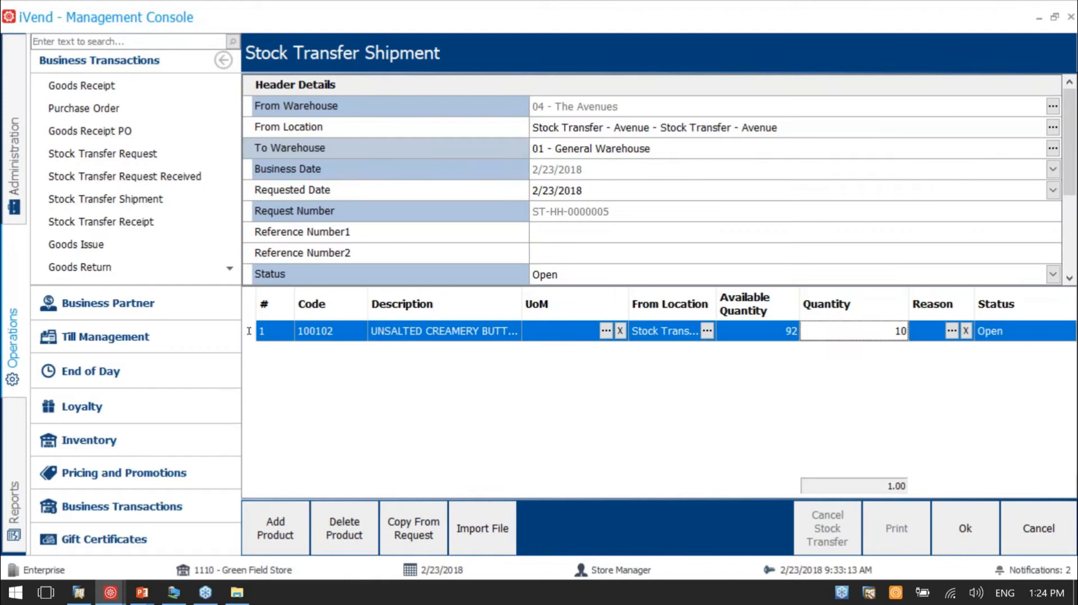
Save the stock transfer shipment, confirm it, and close its stock transfer report.
left_click(966, 529)
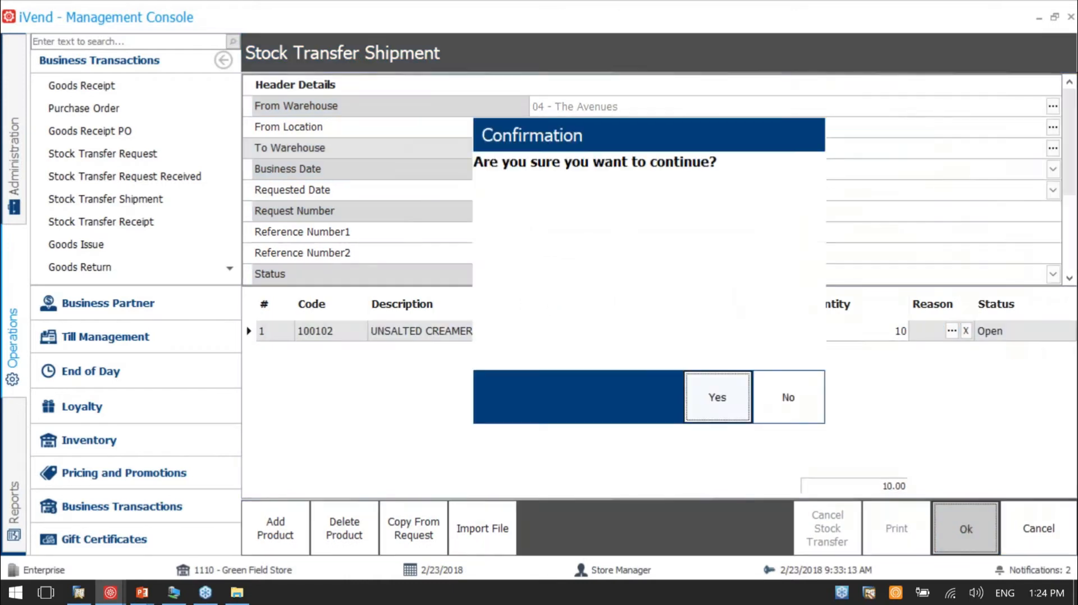
left_click(715, 399)
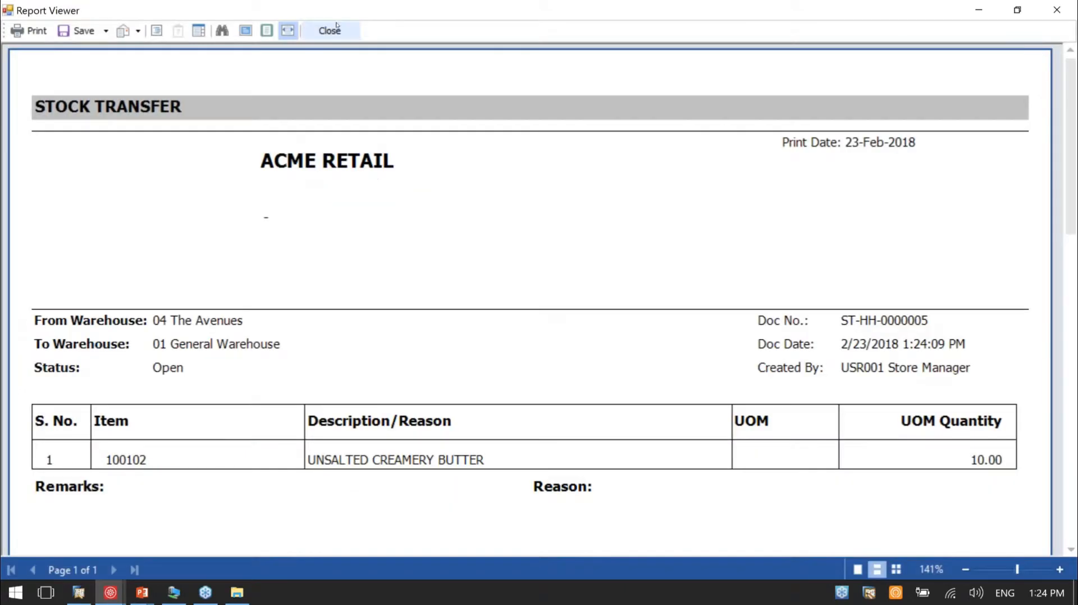
left_click(336, 28)
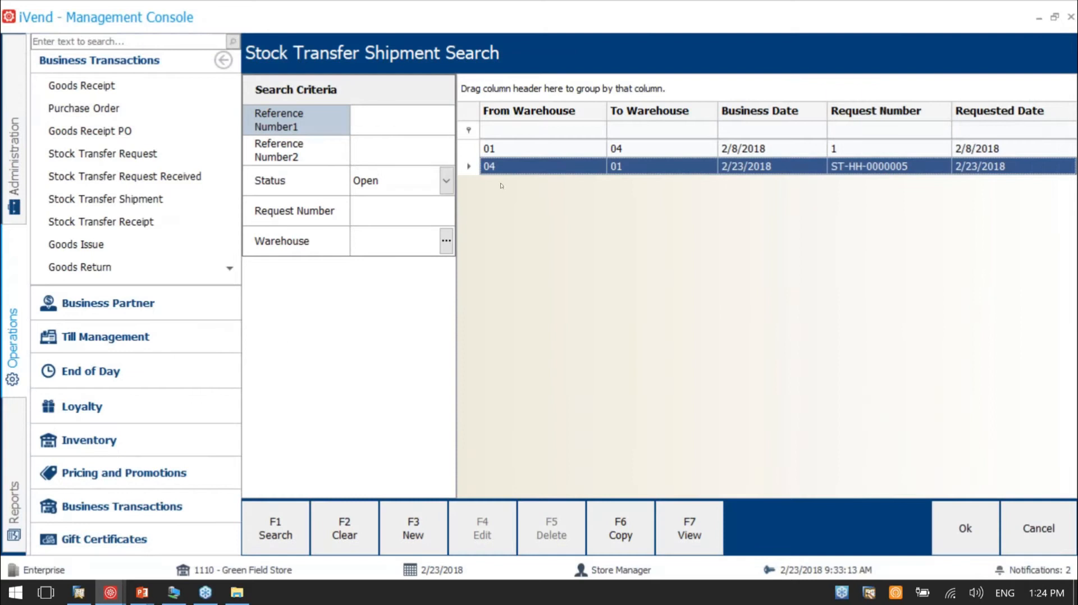
Check the new StockTransfer message in the Integration Monitor and refresh the records.
left_click(12, 157)
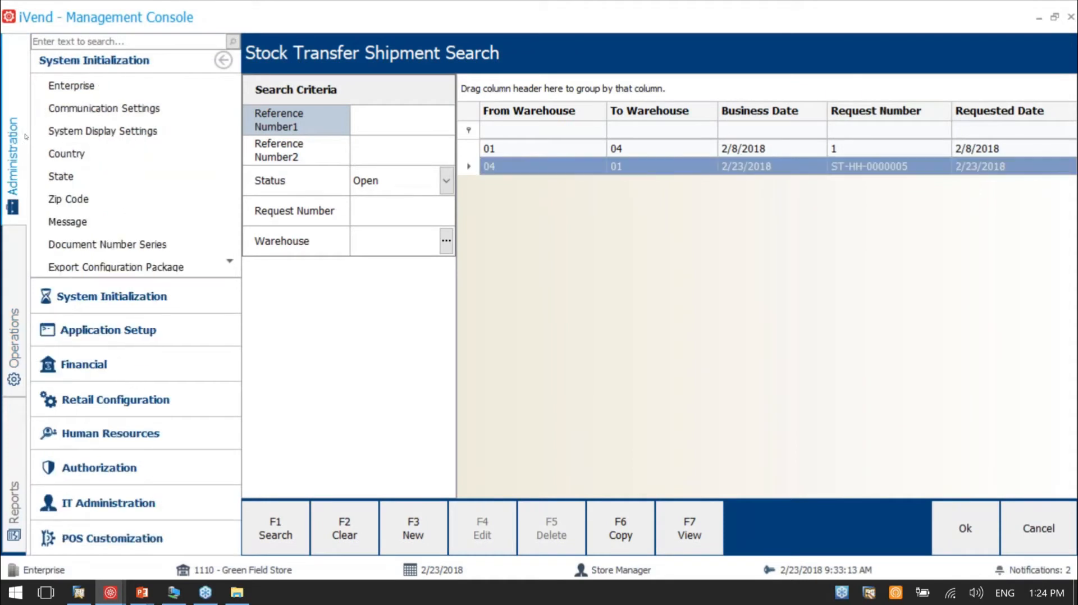
left_click(108, 503)
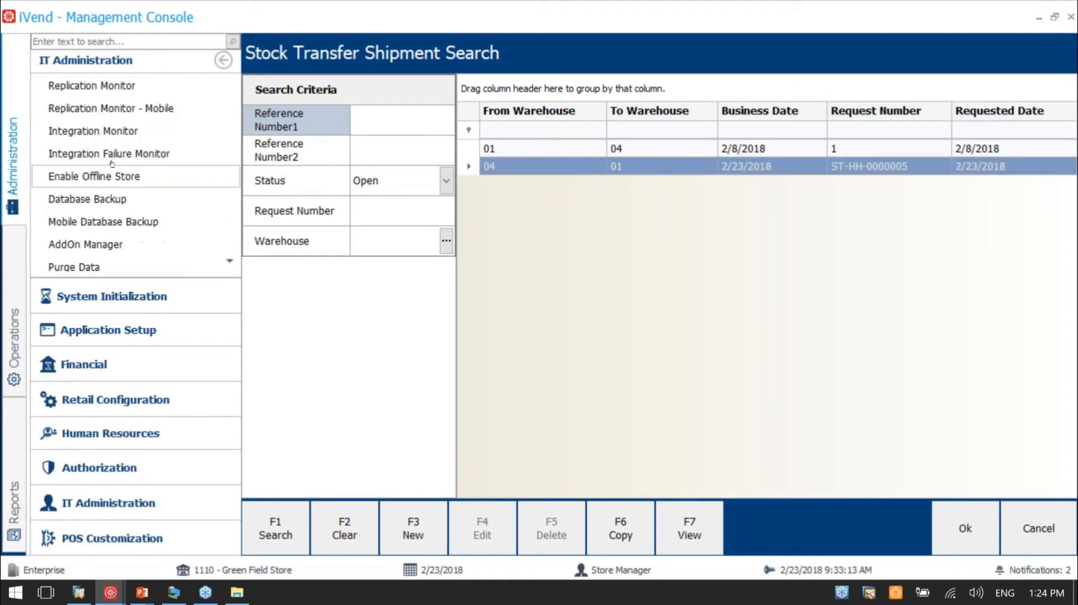
left_click(94, 131)
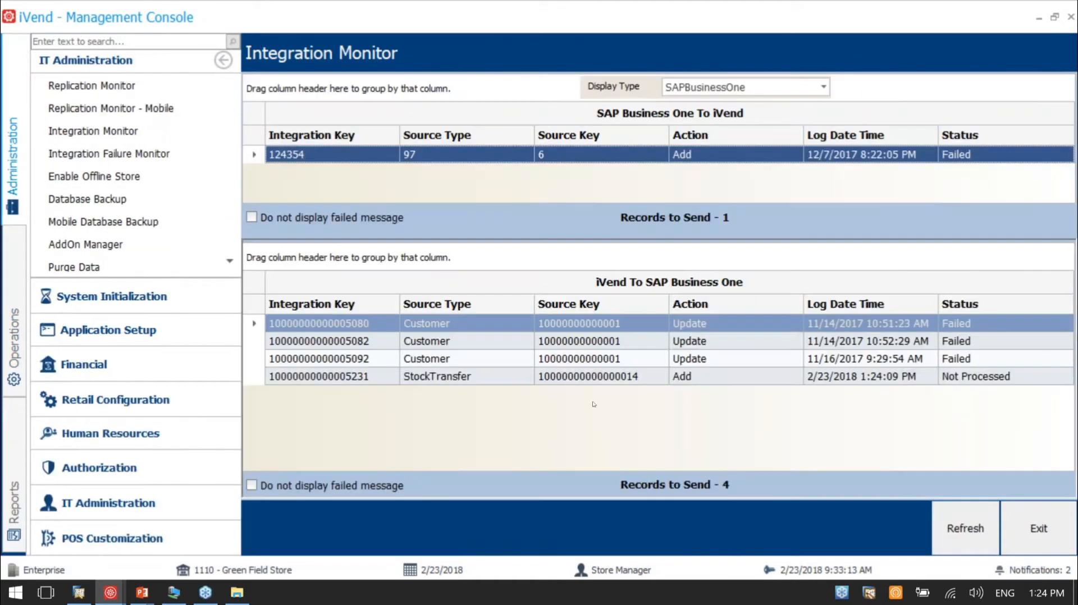
left_click(544, 378)
left_click(965, 528)
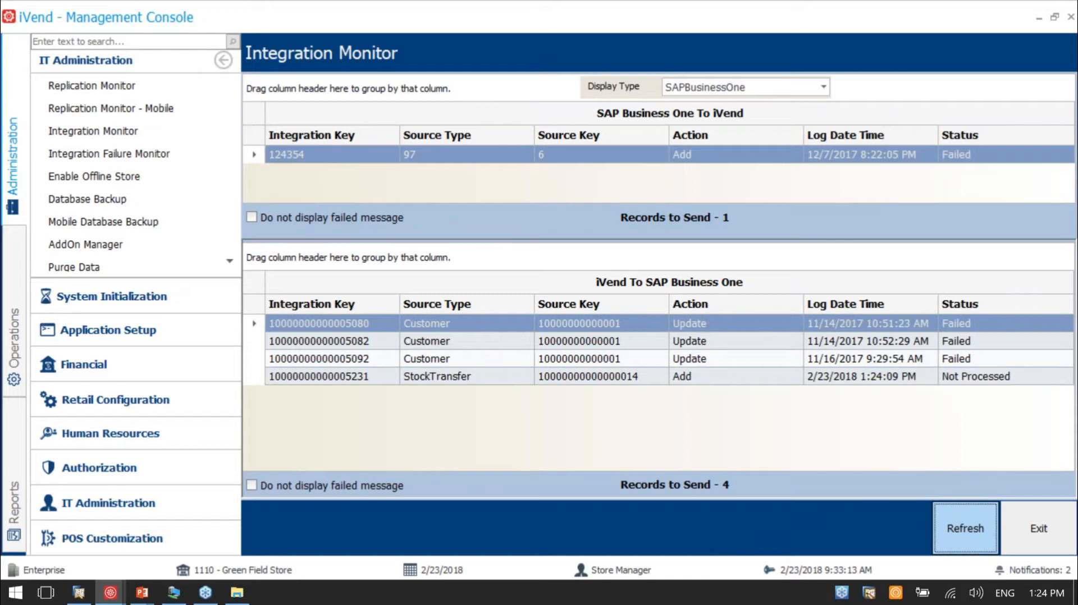
Refresh the Integration Monitor, then switch to SAP Business One and discard the unsaved Inventory Transfer Request.
left_click(965, 528)
left_click(966, 529)
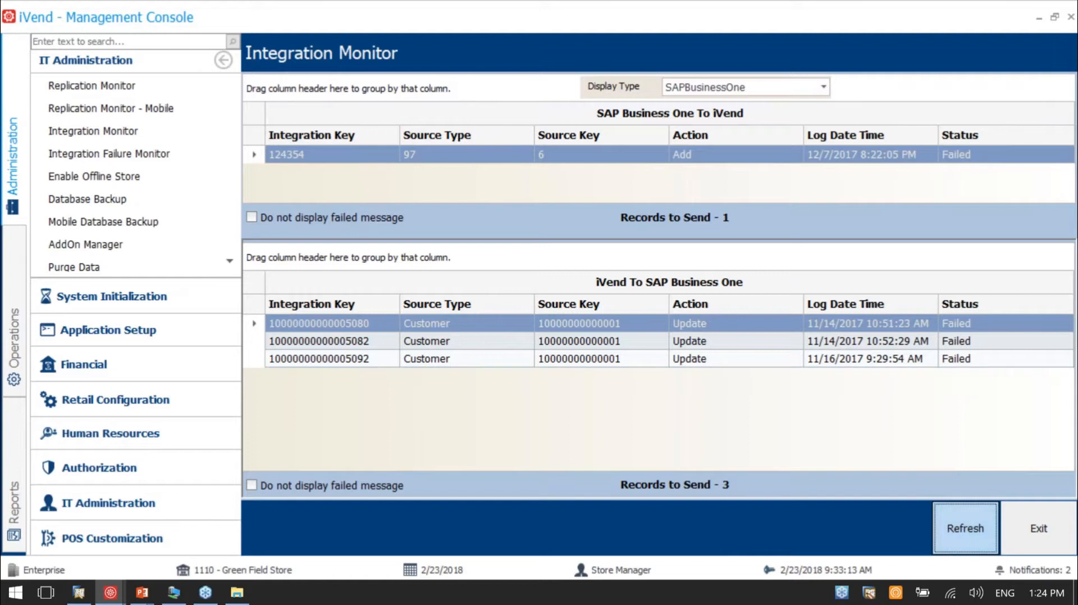
left_click(86, 593)
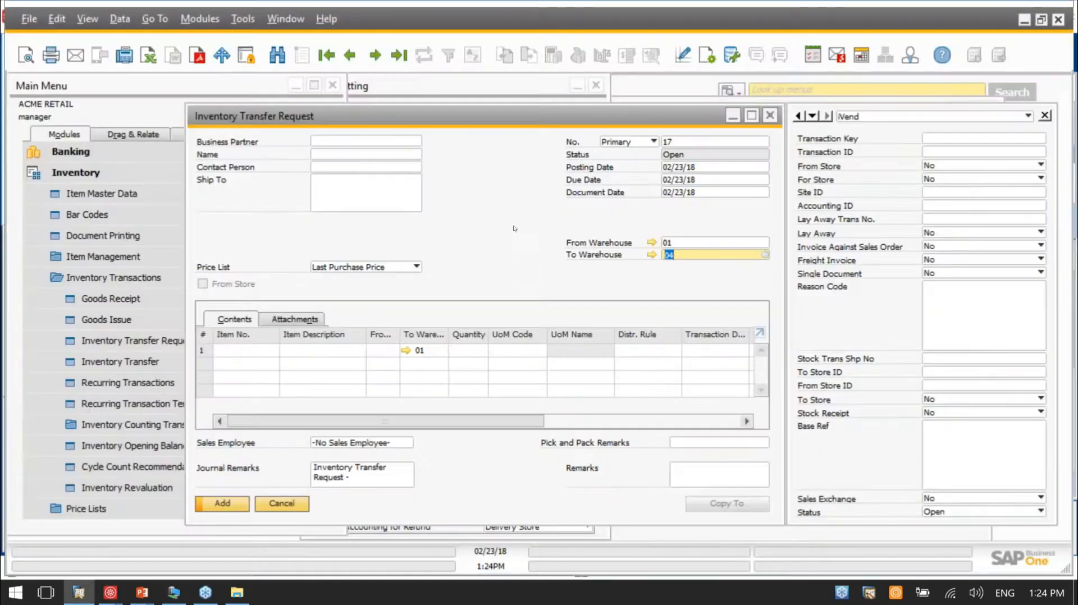
key("Escape")
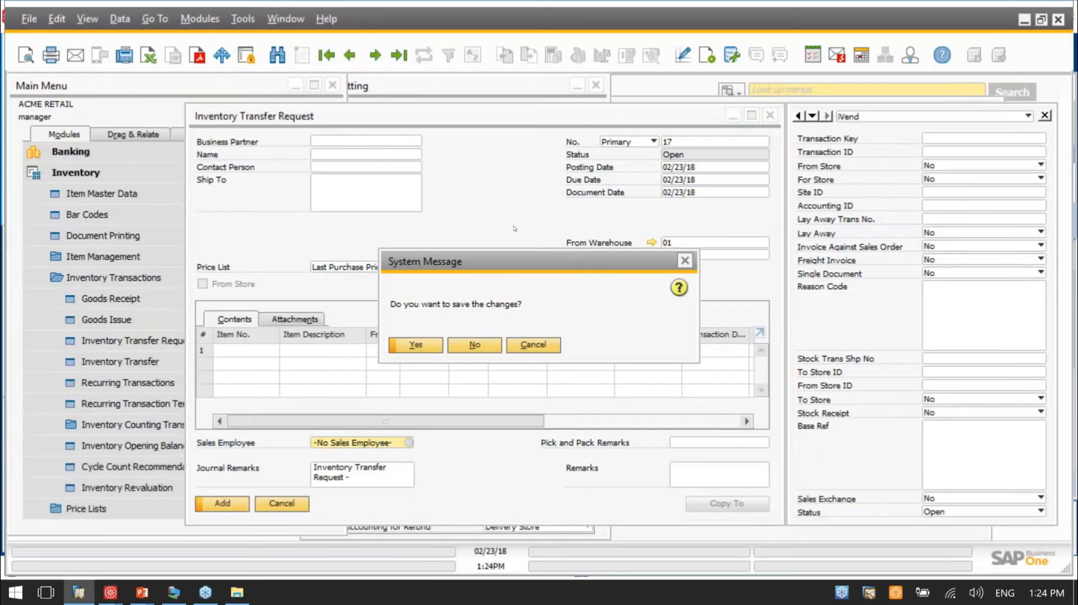
left_click(470, 345)
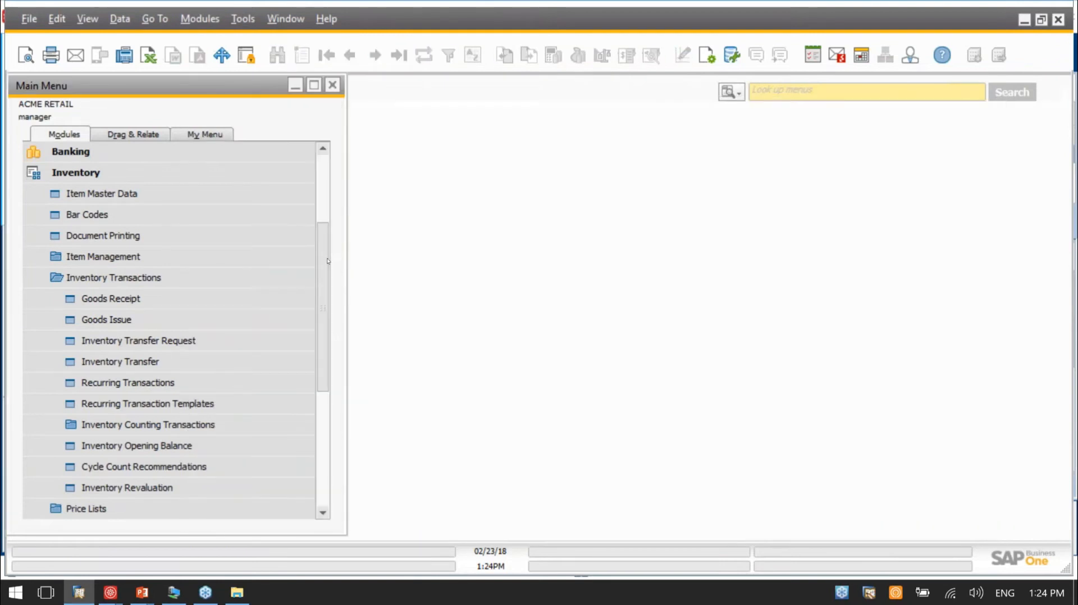
List the stock transfer receipts with status Open Only and open the one from warehouse 04 to 01.
scroll(326, 276, "down", 4)
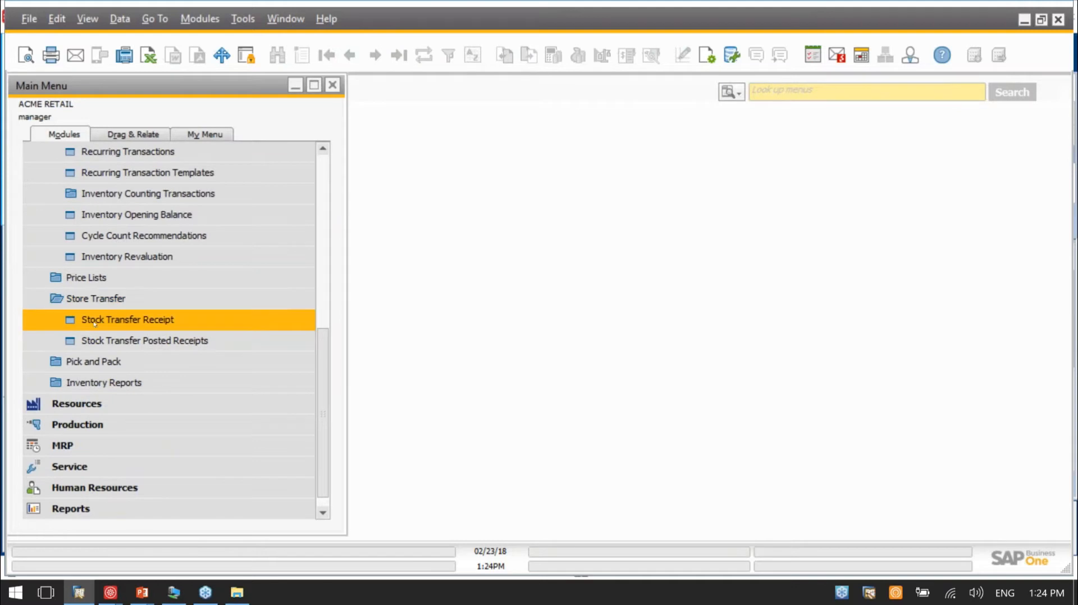
left_click(142, 322)
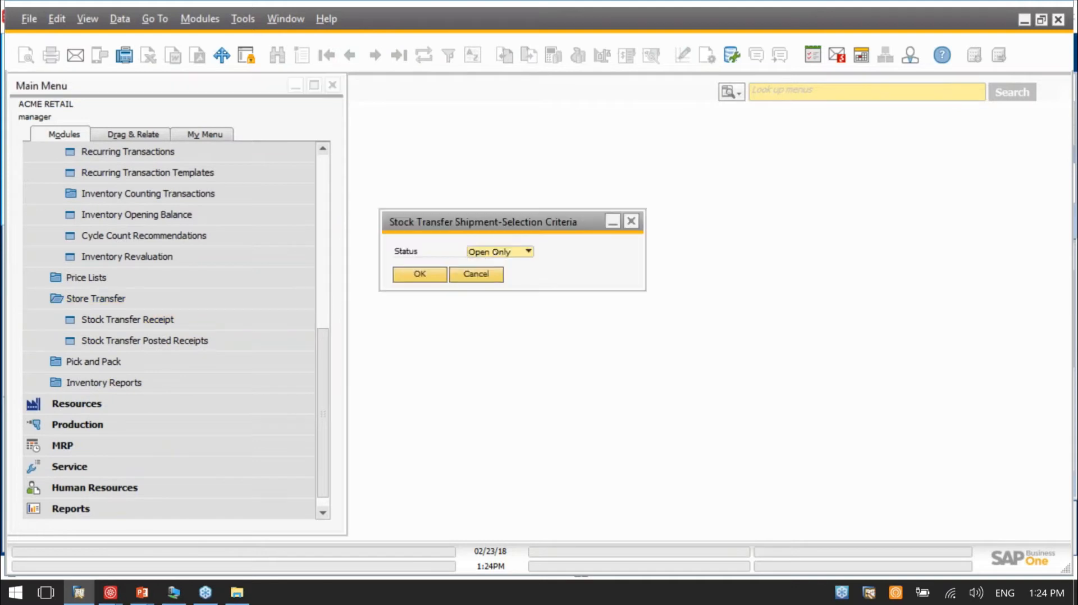
left_click(419, 274)
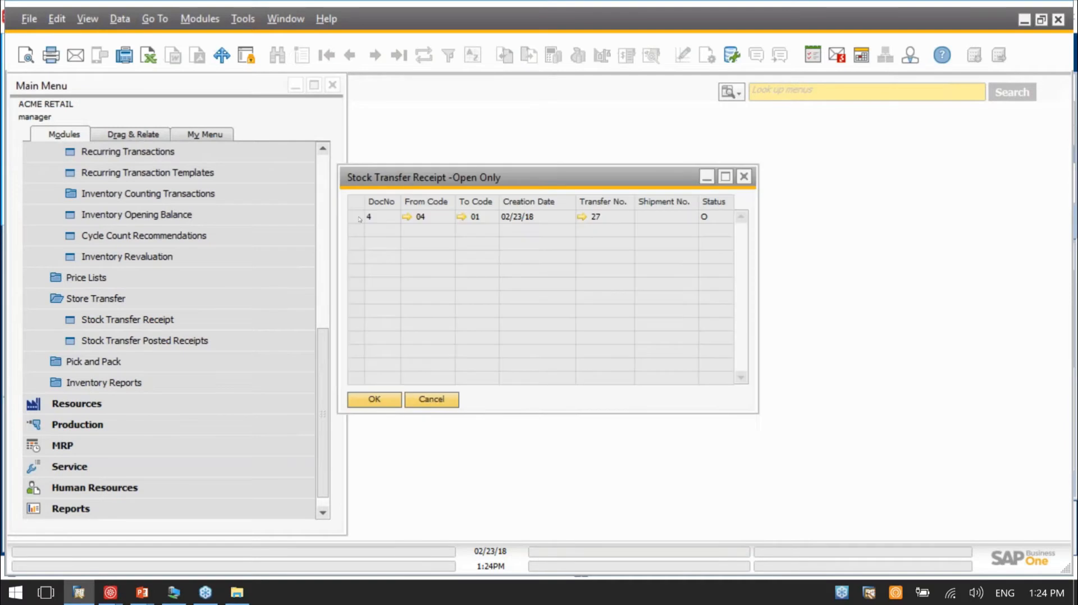
double_click(360, 219)
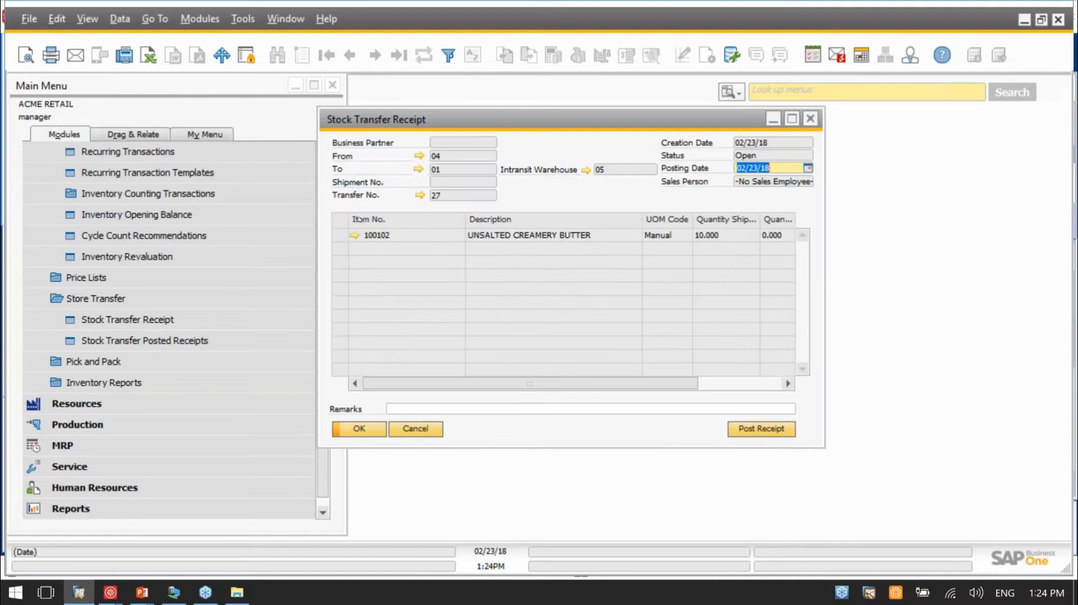
Post the receipt for the unsalted creamery butter with its full quantity to receive and close the shipment selection criteria.
left_click_drag(678, 386, 768, 386)
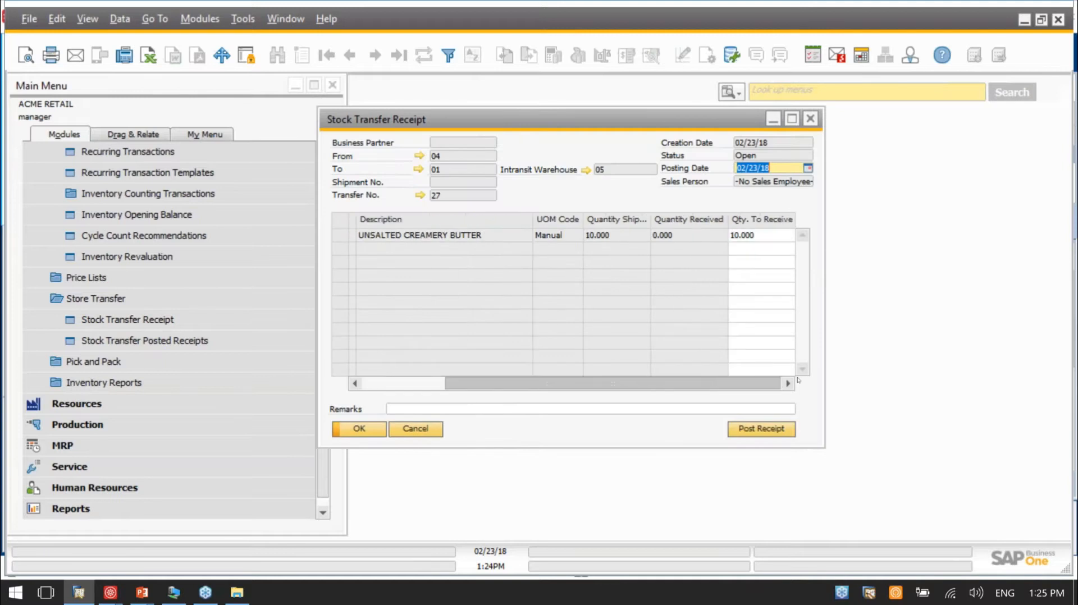
left_click(769, 236)
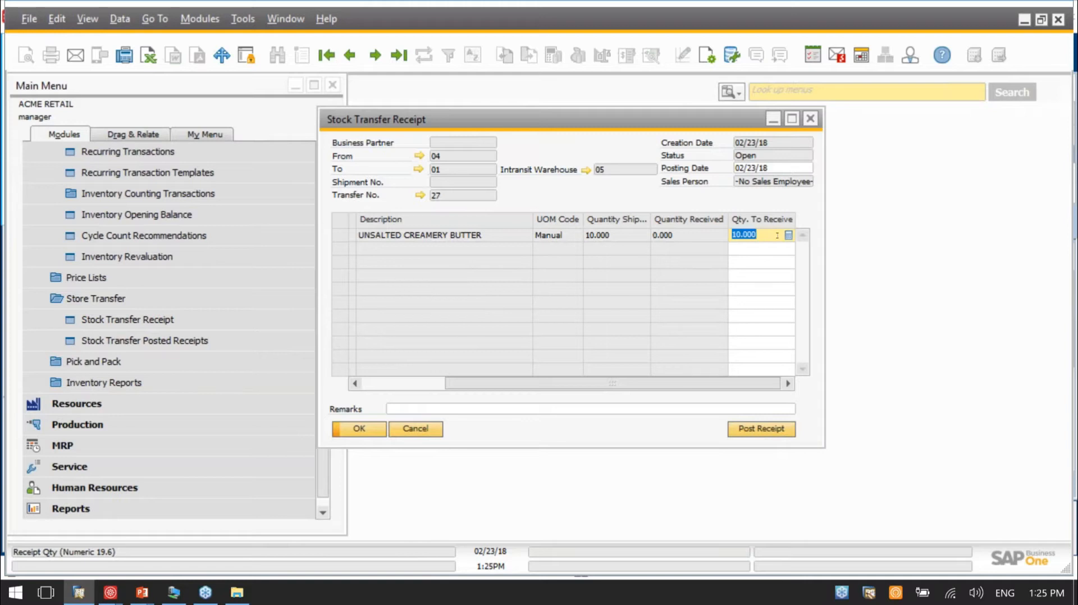
left_click(767, 431)
left_click(371, 316)
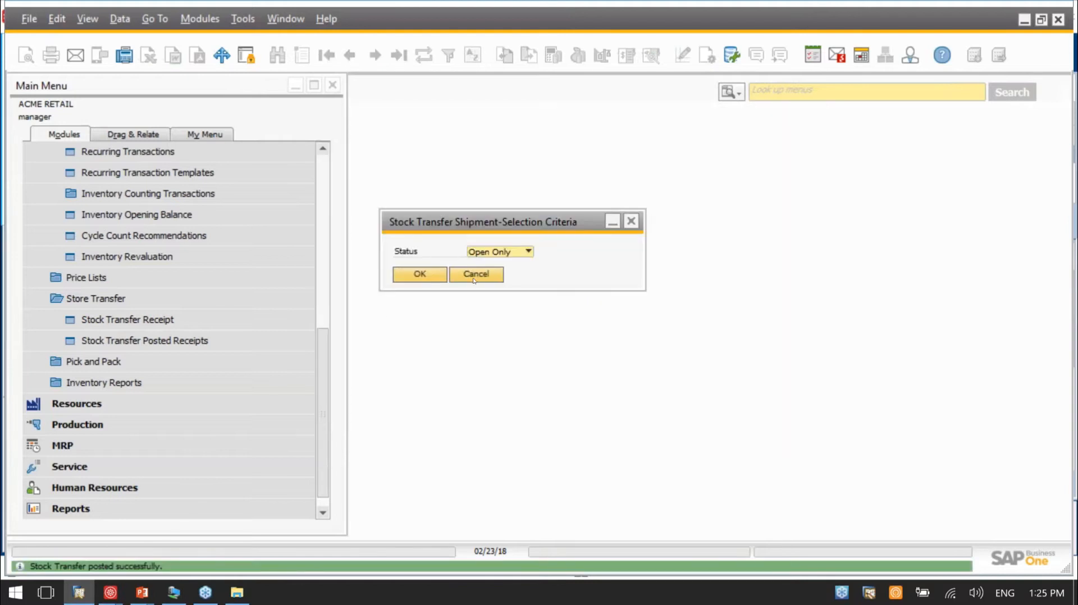
left_click(475, 277)
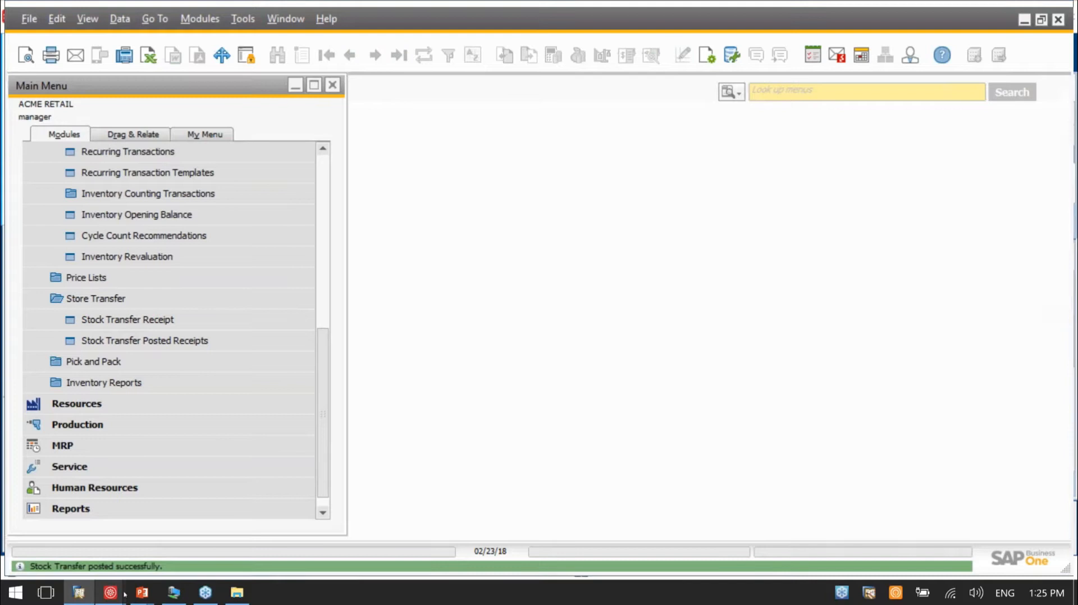
Switch to the iVend Management Console and start a new stock transfer shipment to warehouse 01 - General Warehouse.
mouse_move(112, 593)
left_click(96, 522)
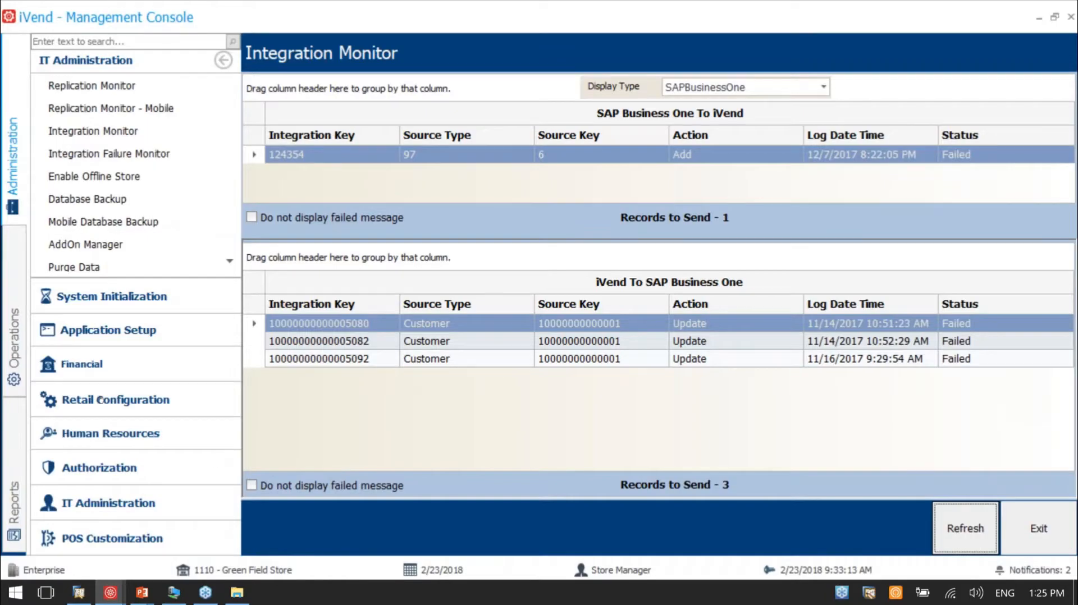
left_click(12, 331)
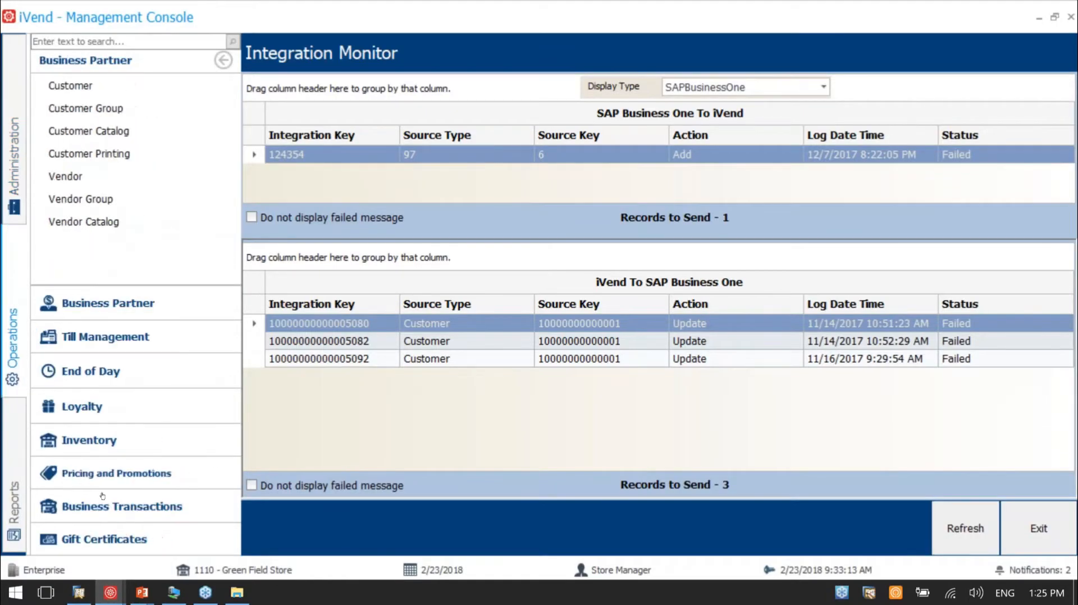
left_click(122, 506)
left_click(125, 200)
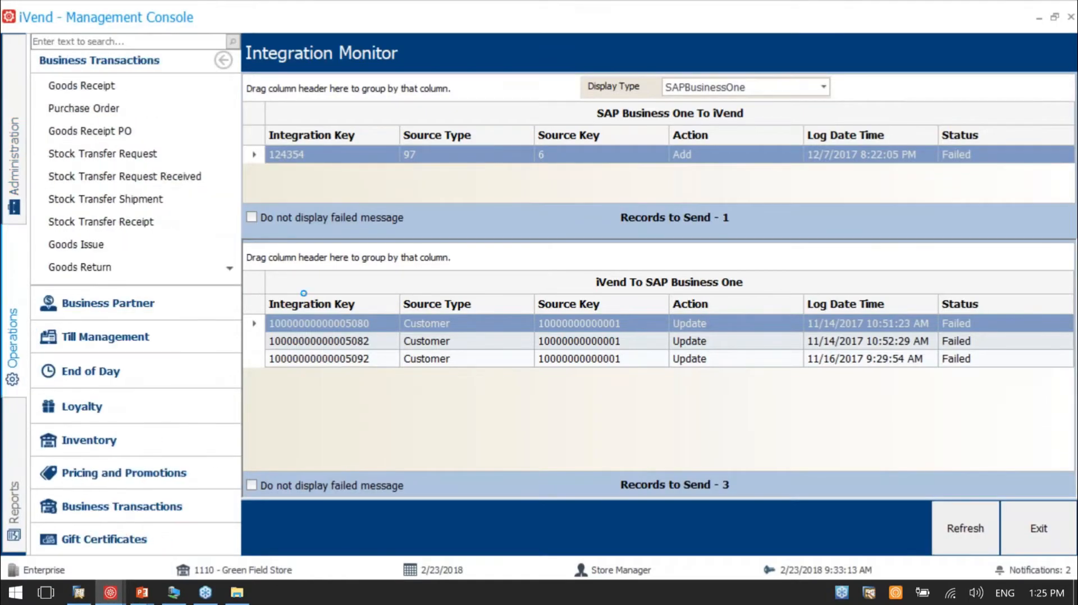
key("F3")
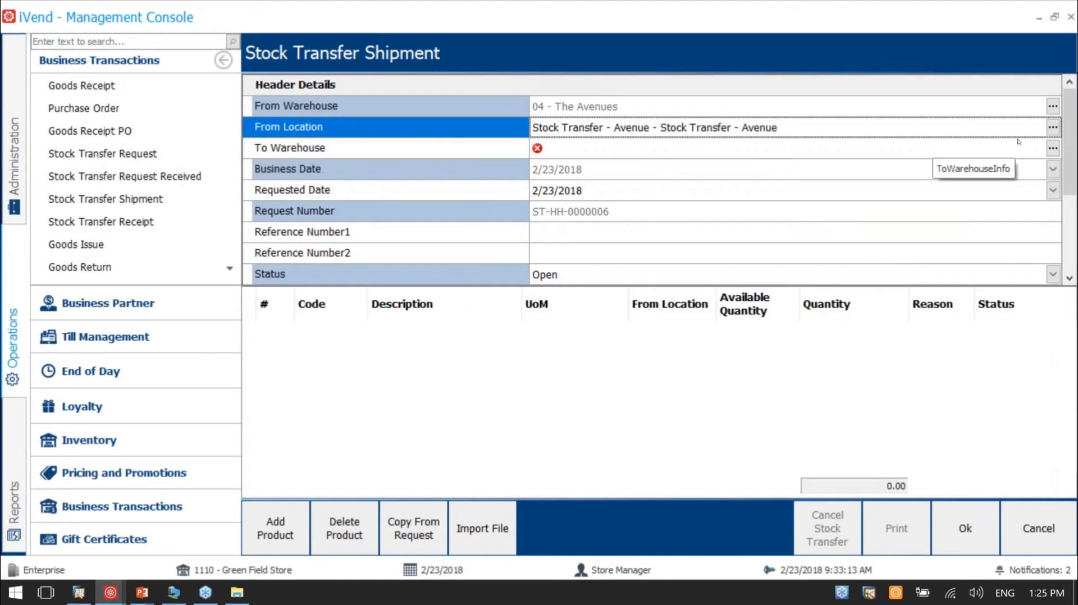
left_click(1052, 148)
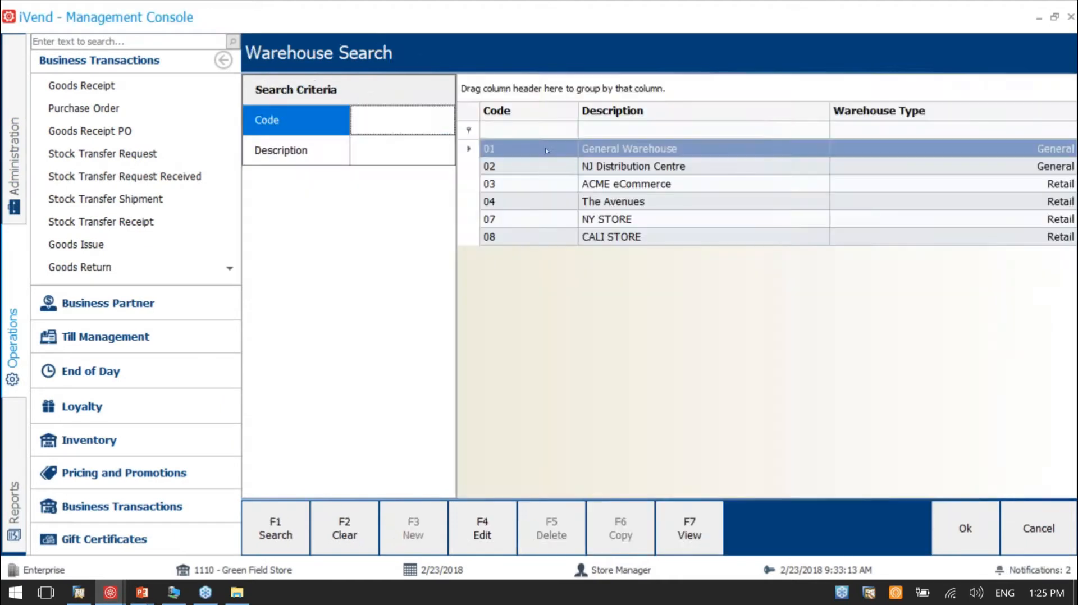
double_click(545, 147)
Add product 100102 to the shipment and set its quantity to 5.
left_click(275, 528)
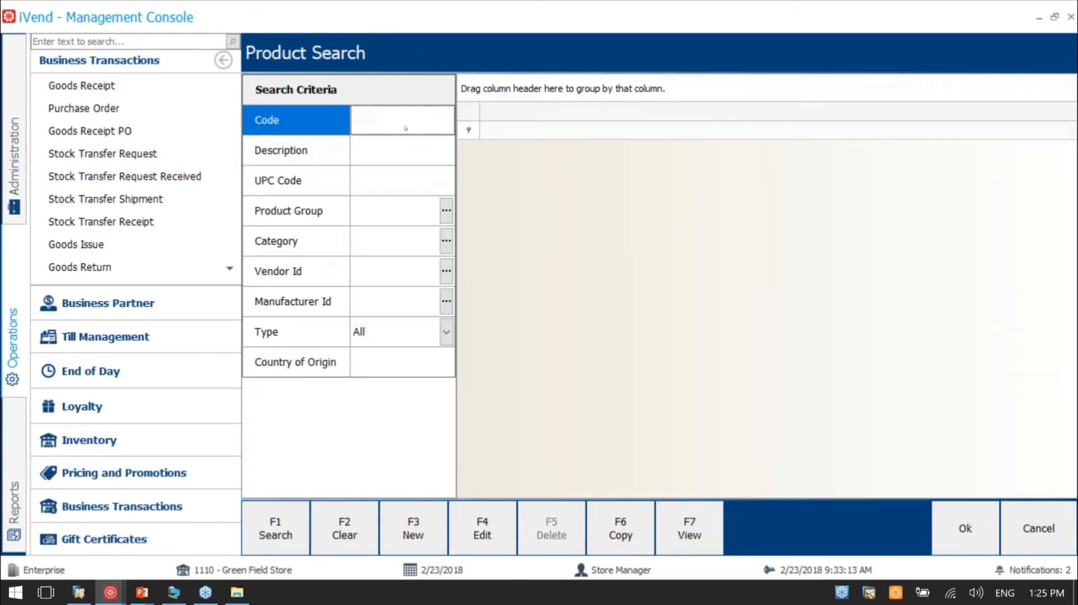
type("100102")
key("Return")
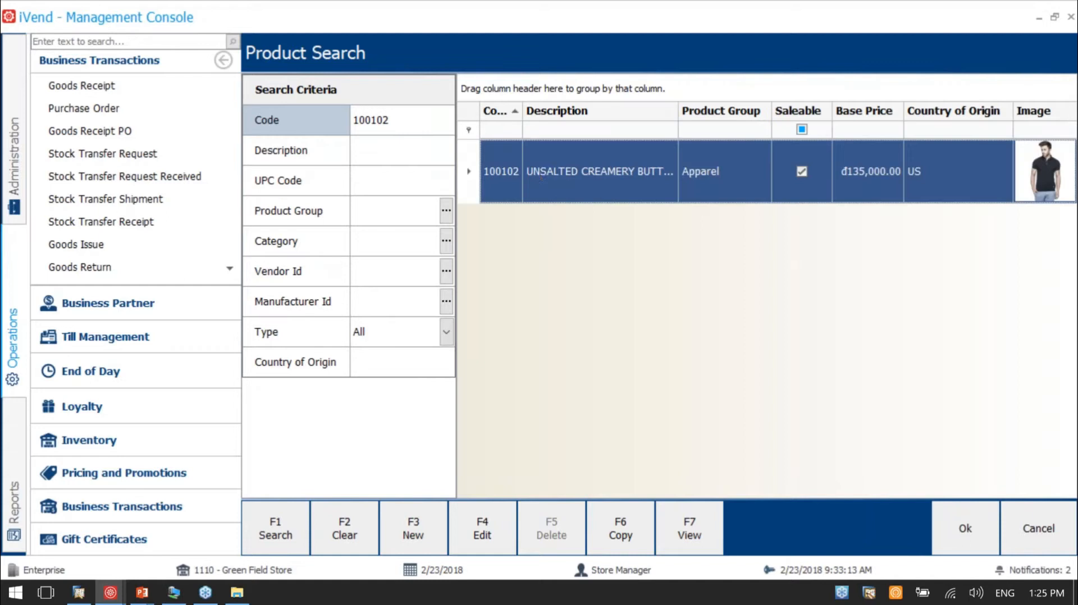
double_click(540, 175)
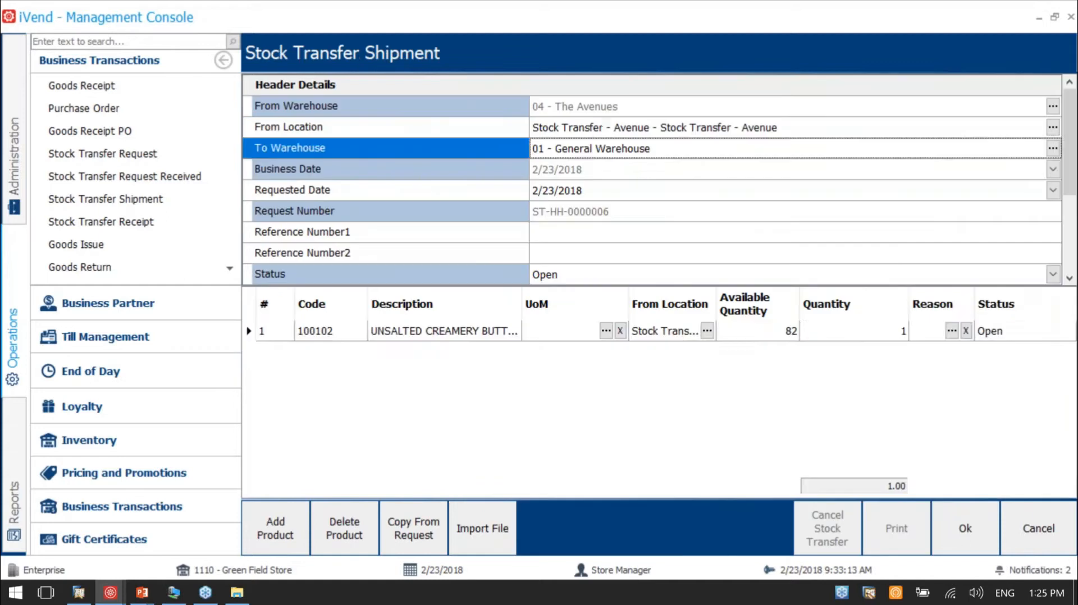
double_click(902, 331)
type("5")
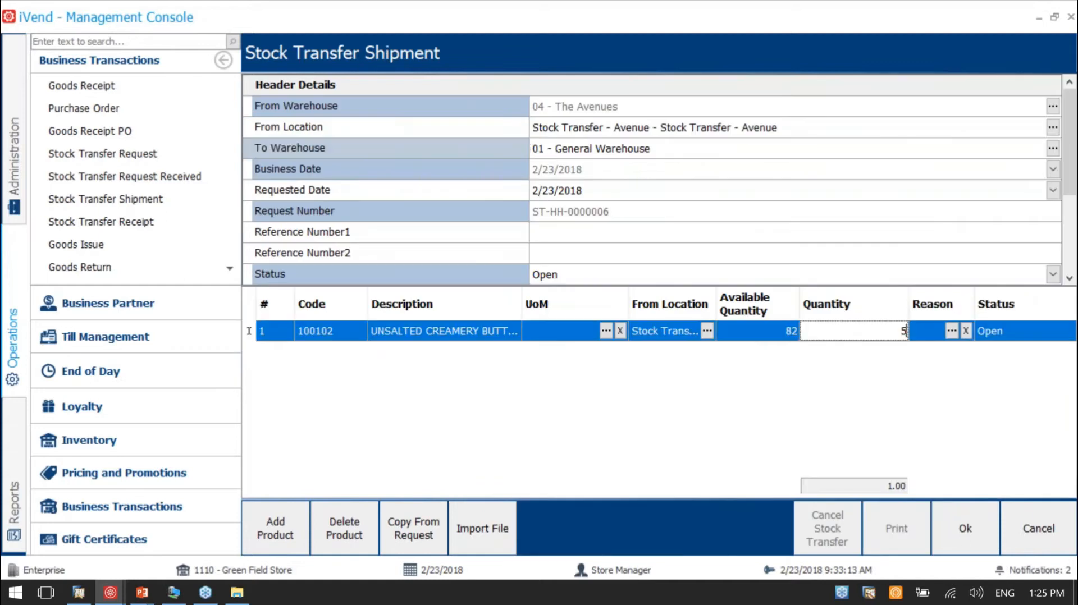
Save the stock transfer shipment, confirm it and close the stock transfer report.
left_click(965, 528)
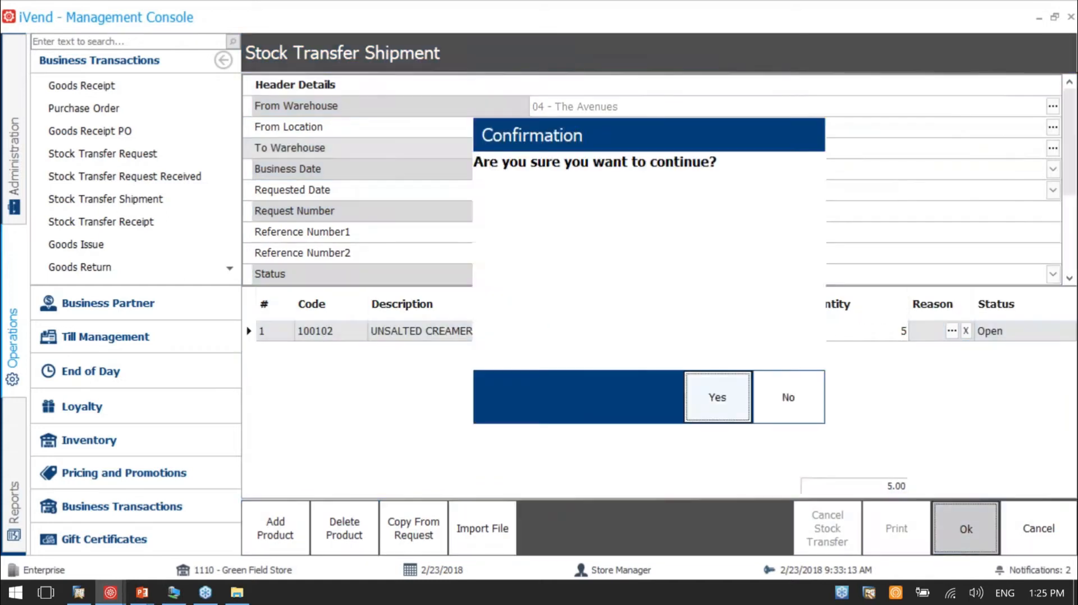
left_click(724, 410)
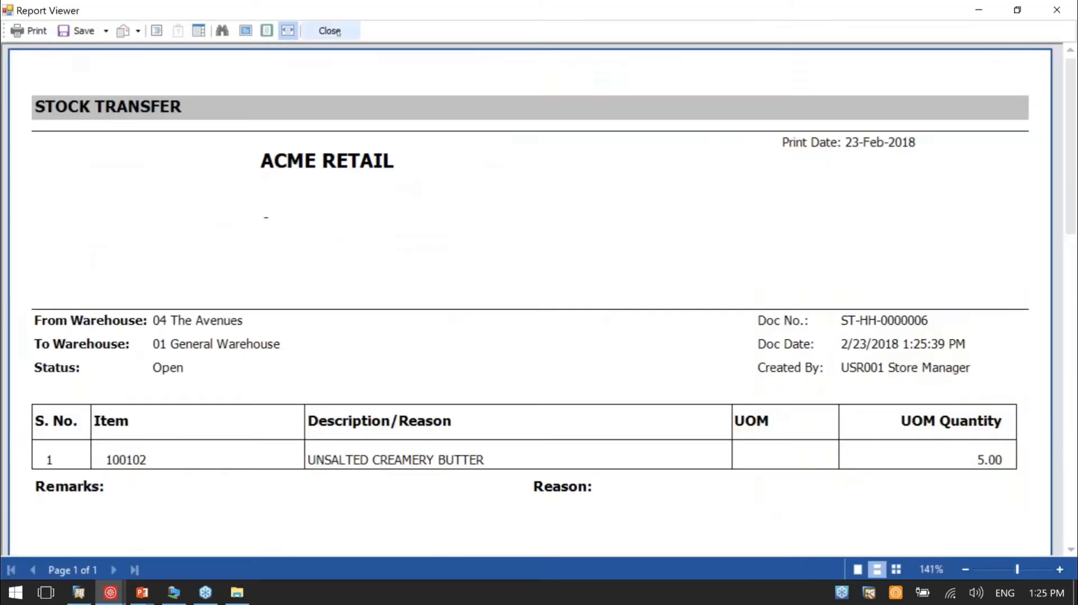
left_click(329, 31)
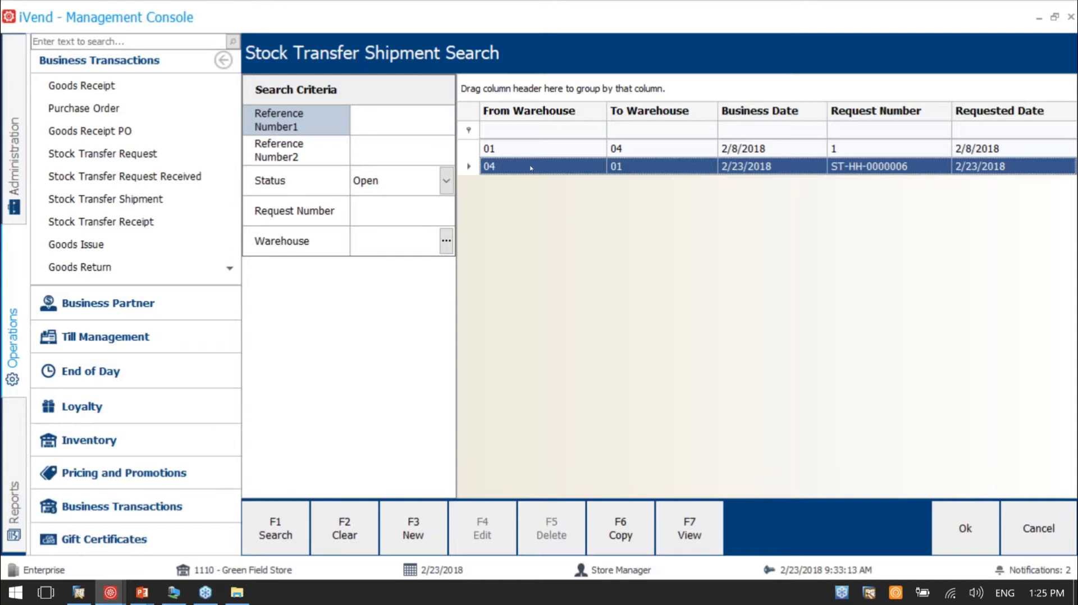
View the newly saved shipment from warehouse 04 to 01 and examine its header details and cancellation option.
left_click(690, 529)
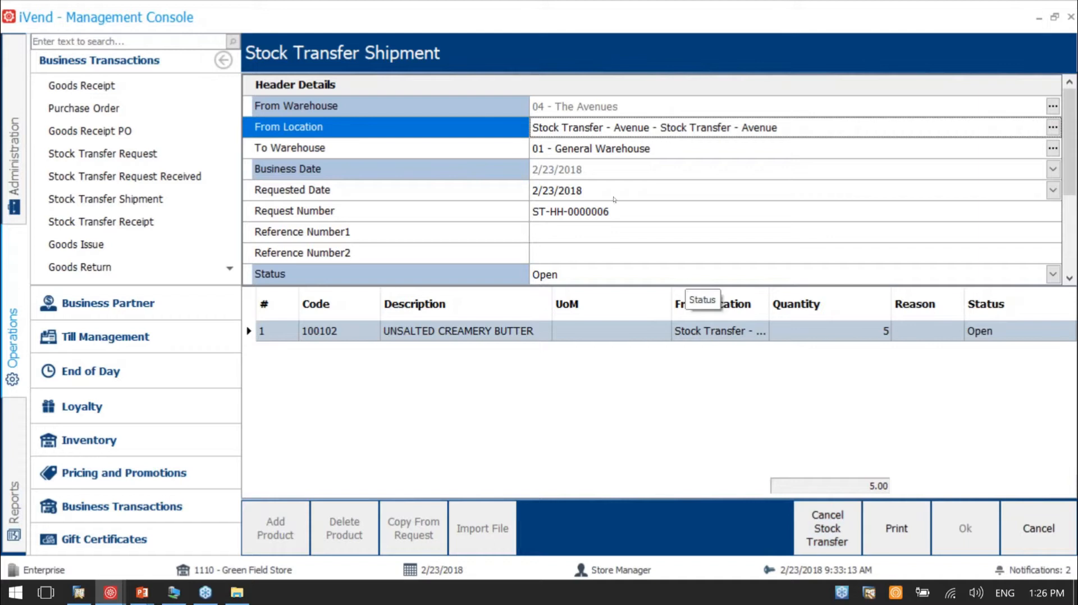
scroll(617, 191, "down", 3)
scroll(622, 189, "up", 3)
scroll(623, 189, "down", 3)
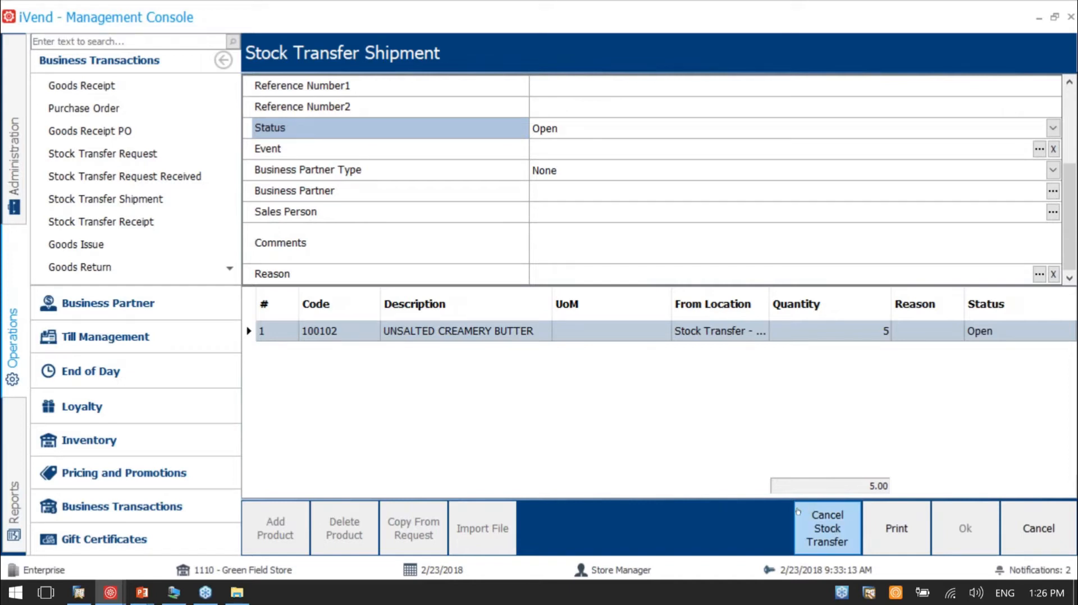
scroll(541, 275, "up", 3)
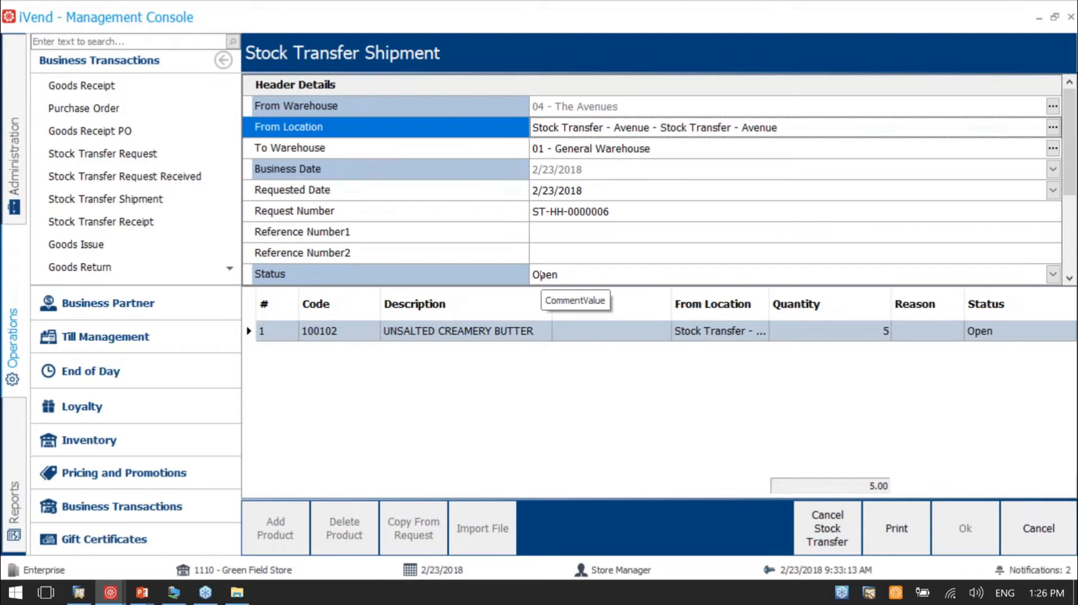
Stop the integration service from its Integration Service Configuration and return to the shipment.
right_click(896, 593)
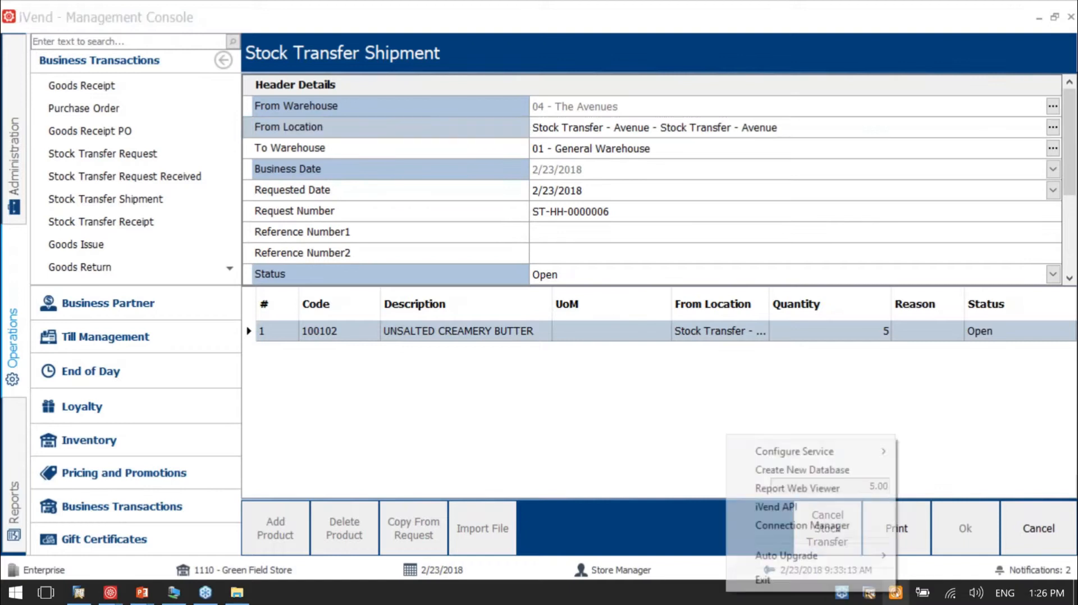
mouse_move(853, 459)
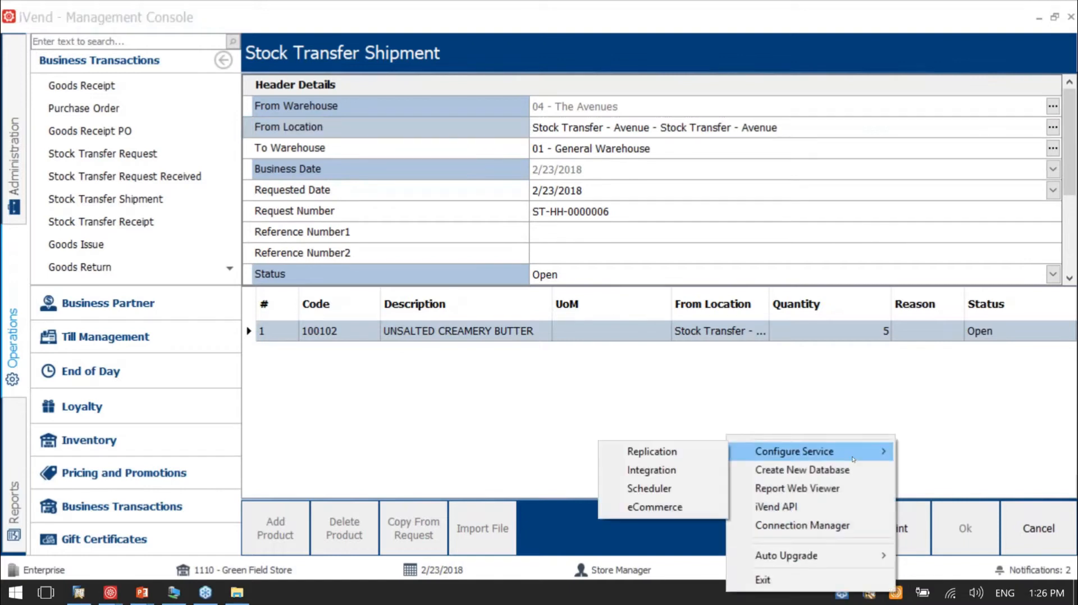
left_click(674, 470)
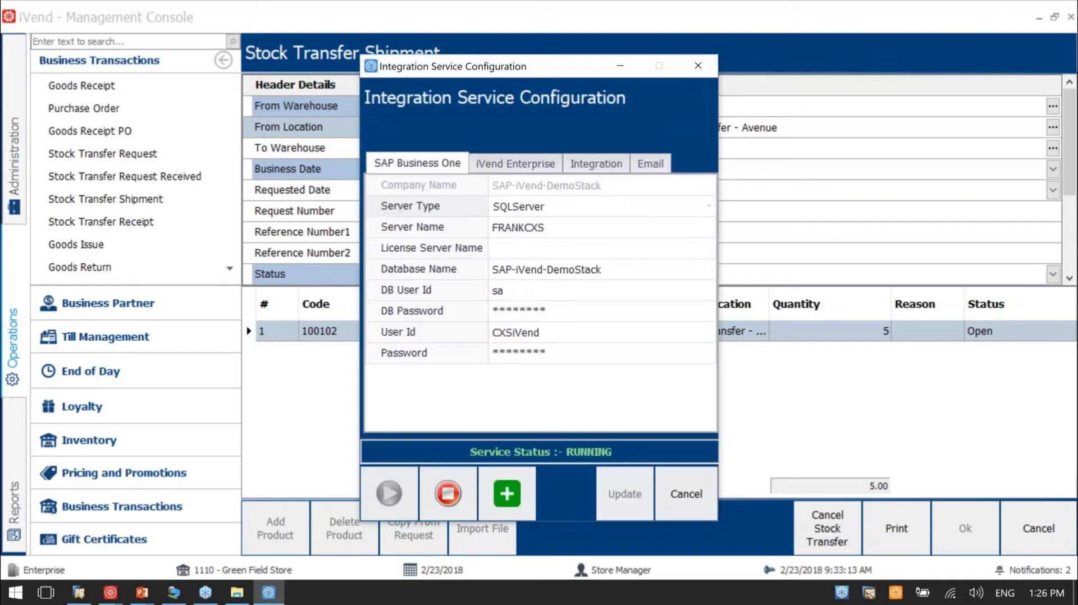
left_click(447, 493)
left_click(900, 416)
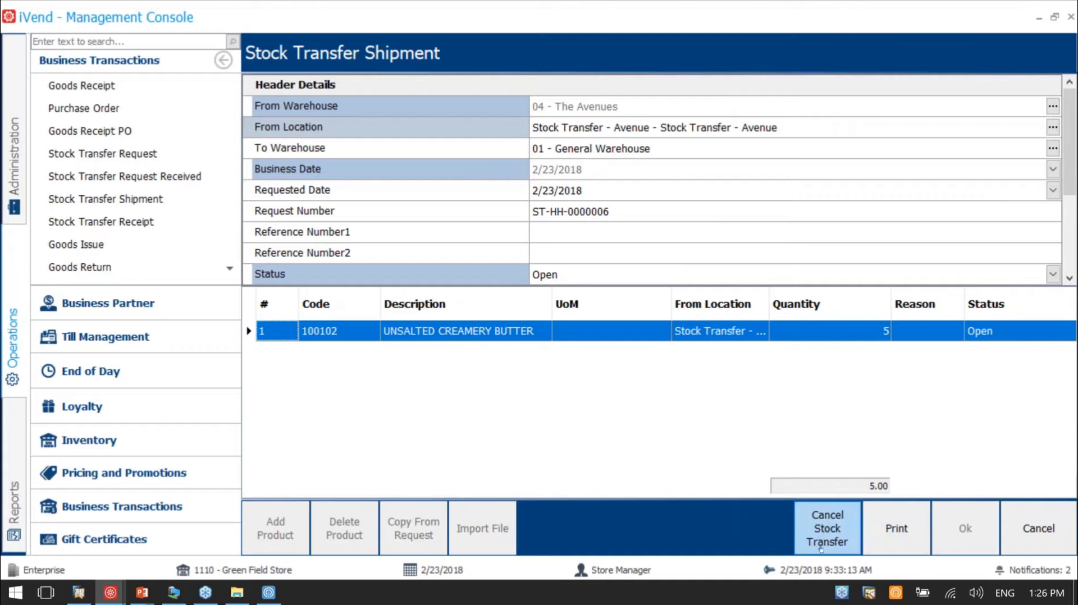
Switch to SAP Business One and open the pending stock transfer receipt for the new shipment from warehouse 04 to 01.
left_click(79, 593)
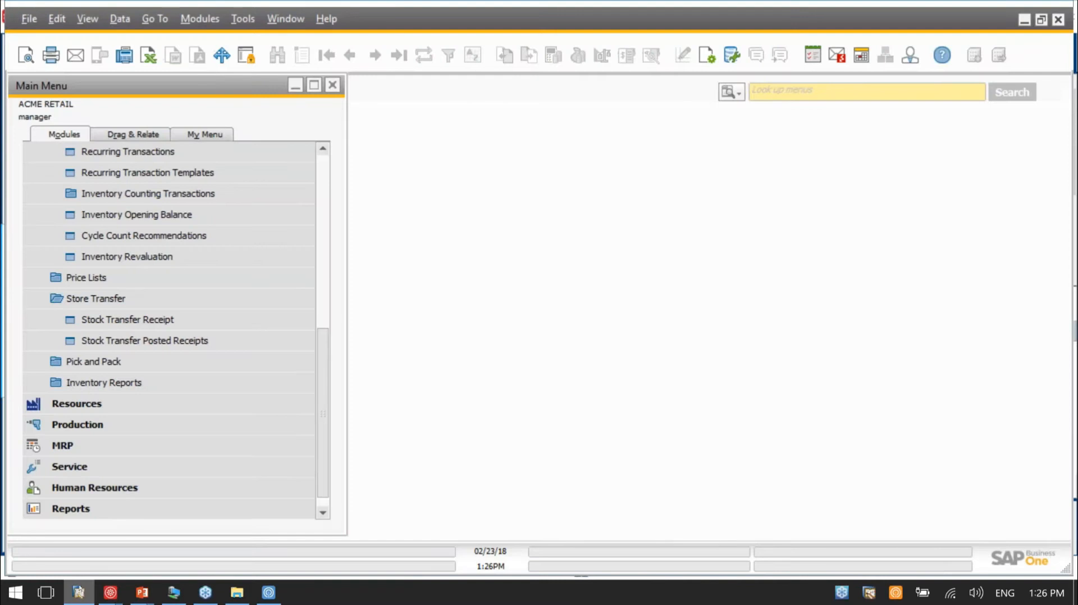
left_click(137, 322)
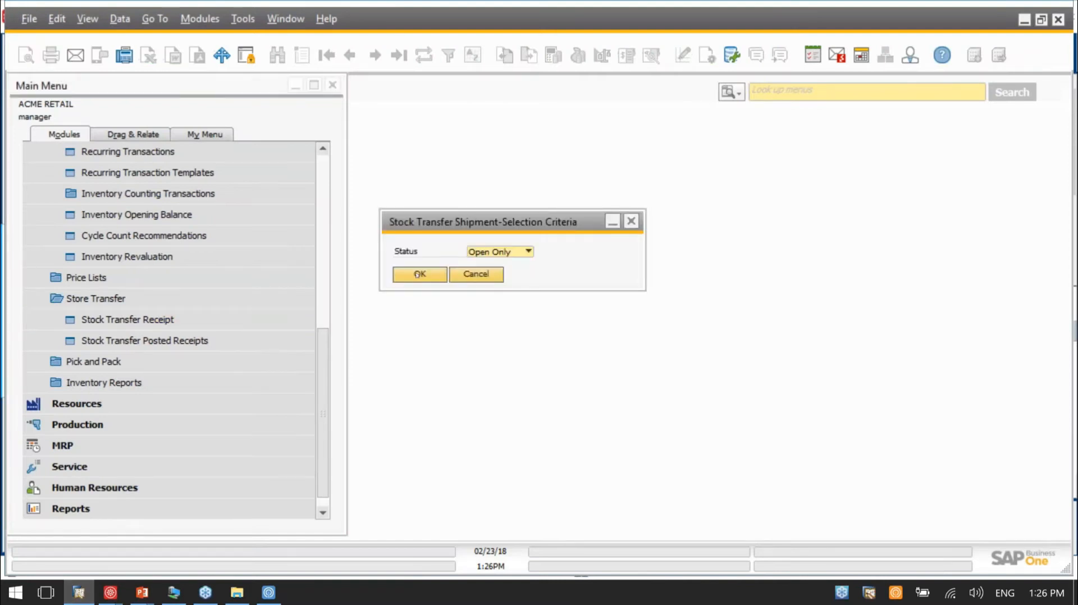
left_click(417, 275)
left_click(363, 217)
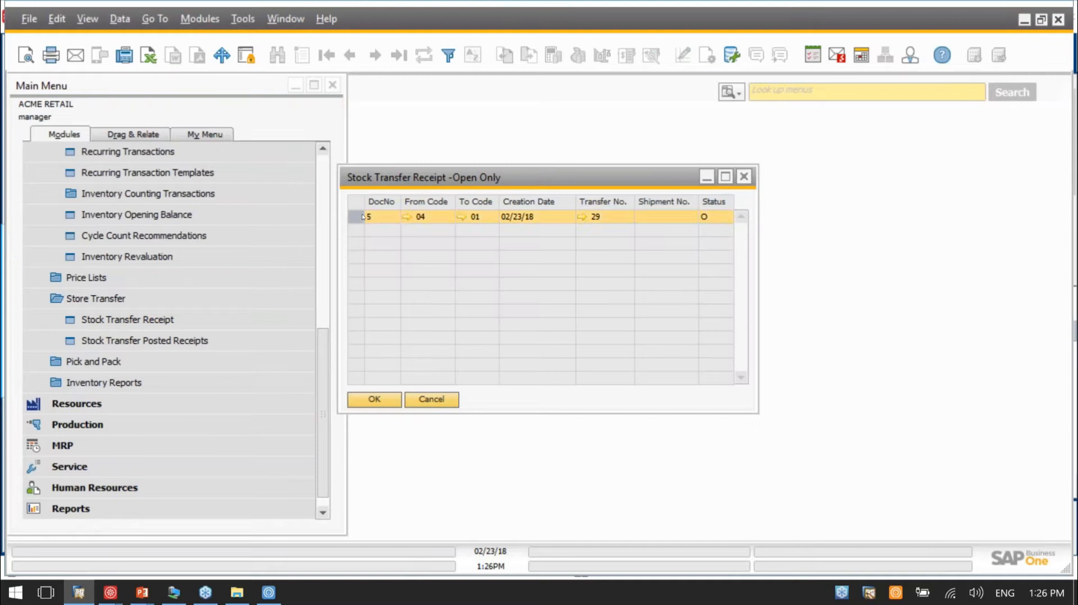
double_click(362, 216)
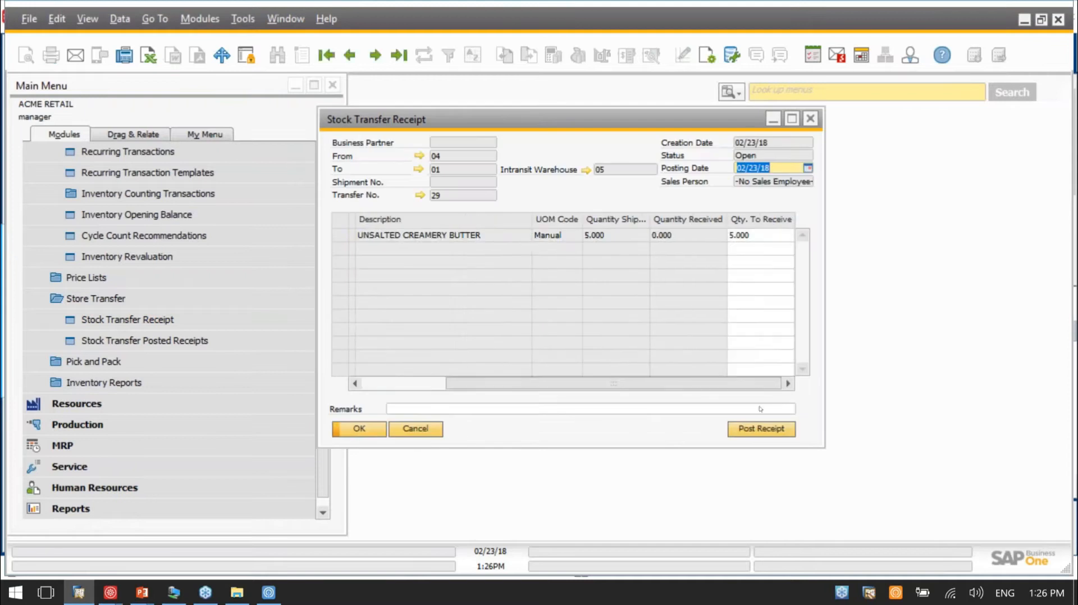
Post the stock transfer receipt for the 5 units of butter, confirm it, and dismiss the shipment selection criteria.
left_click(755, 429)
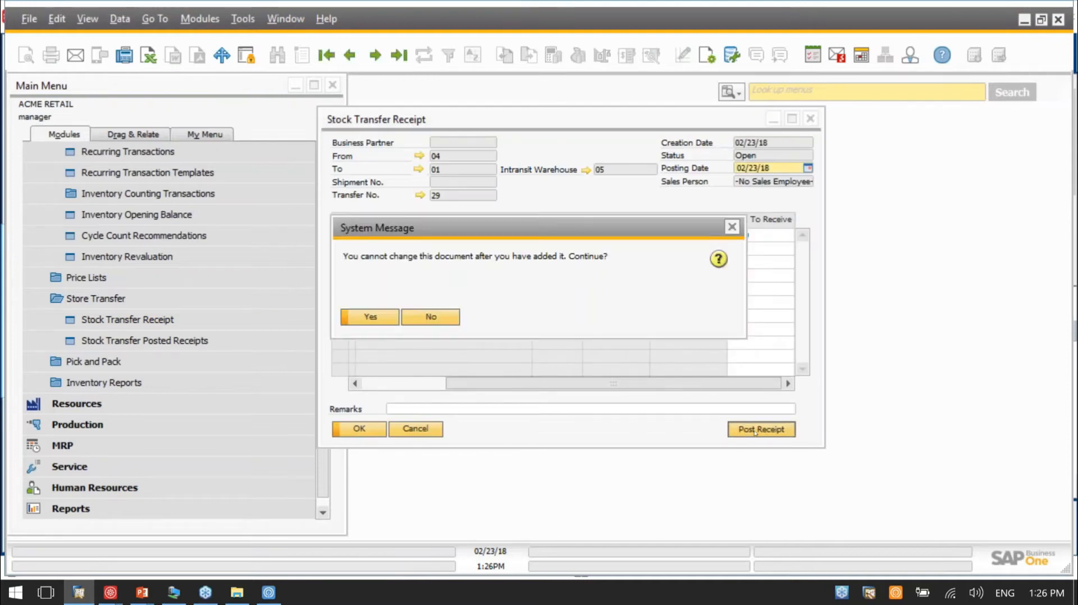
left_click(371, 318)
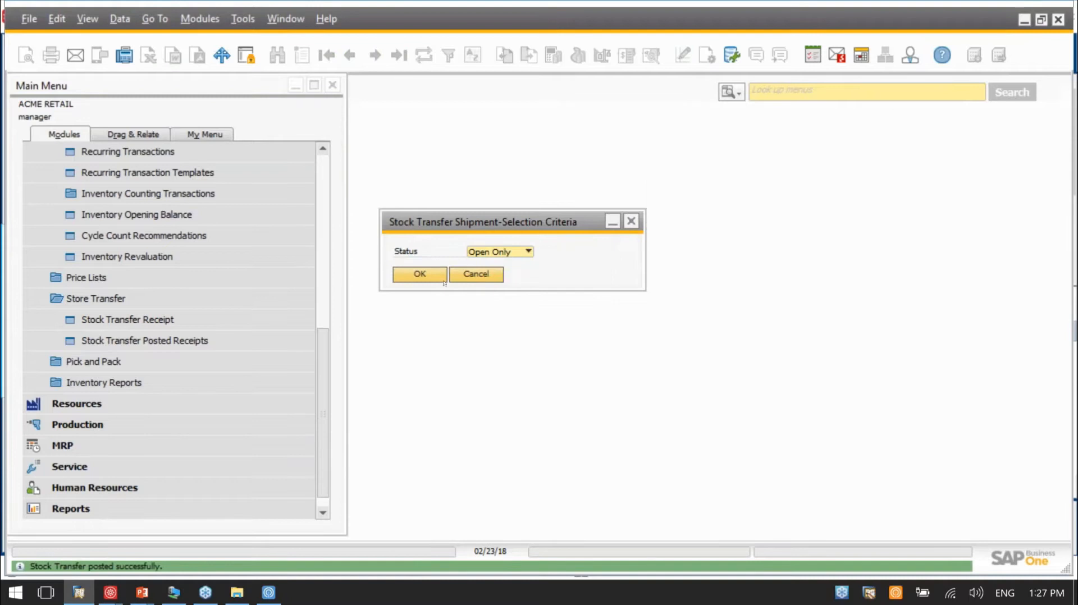
left_click(463, 276)
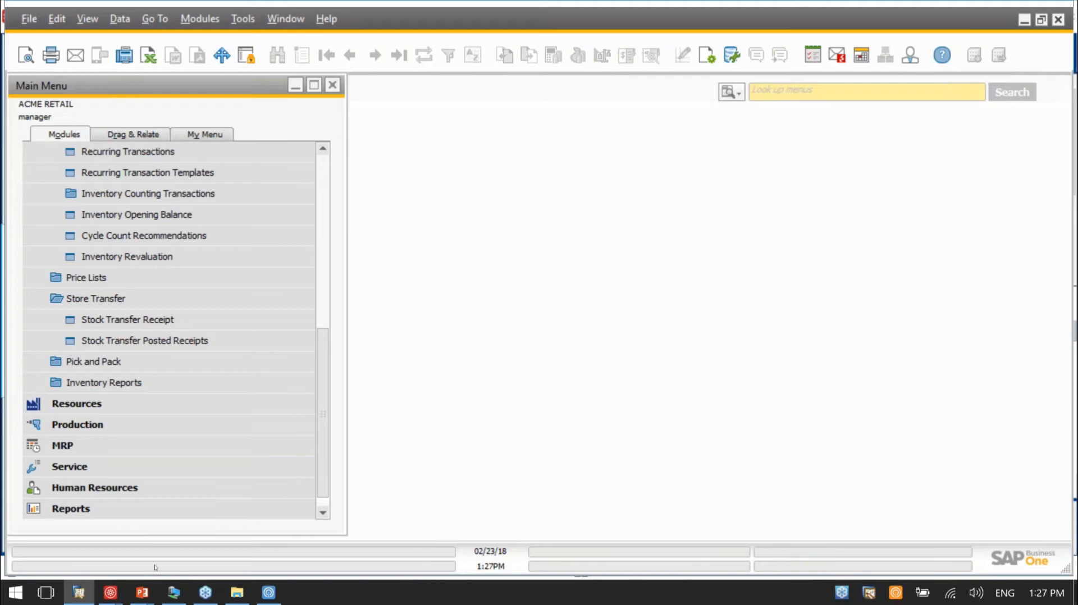
Switch to the iVend Management Console and cancel the open stock transfer shipment from warehouse 04 to 01.
left_click(122, 593)
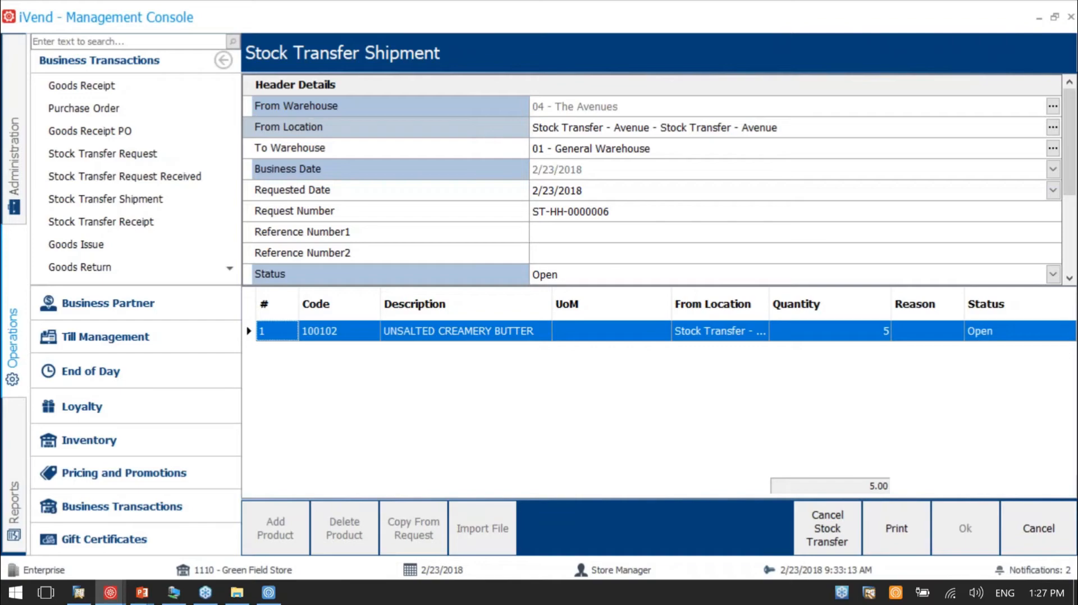
left_click(836, 542)
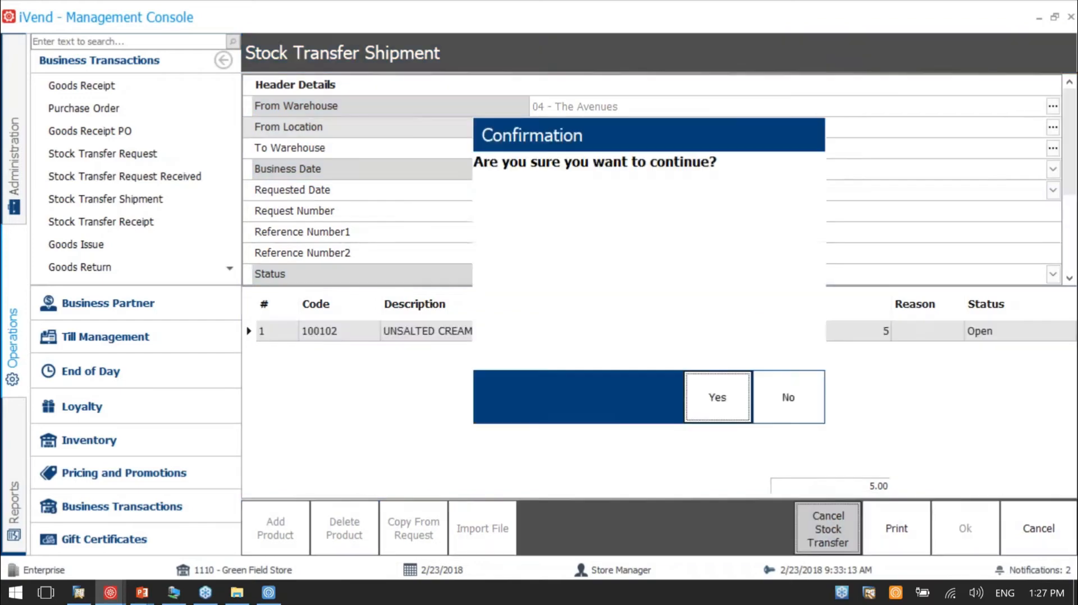
left_click(717, 398)
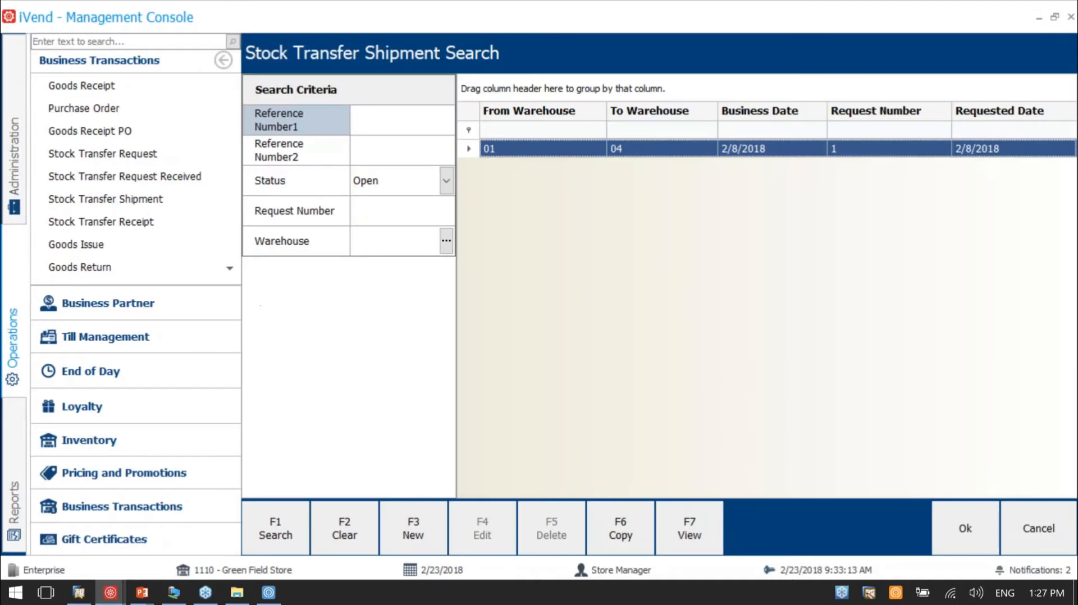
Search the stock transfer shipments by status Canceled and by status Cancellation Request.
left_click(415, 174)
left_click(396, 248)
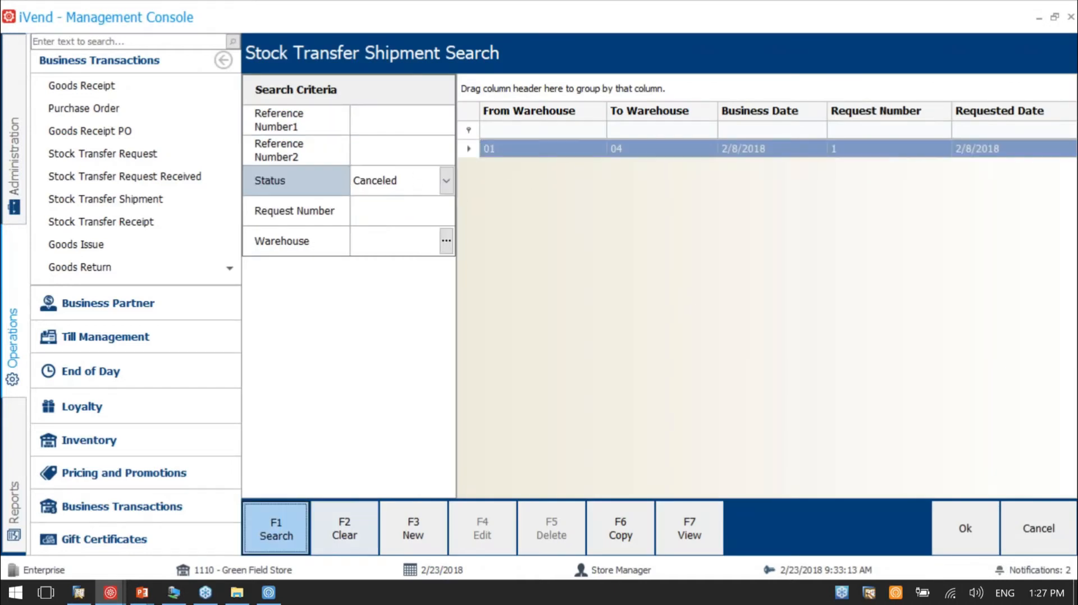
left_click(447, 181)
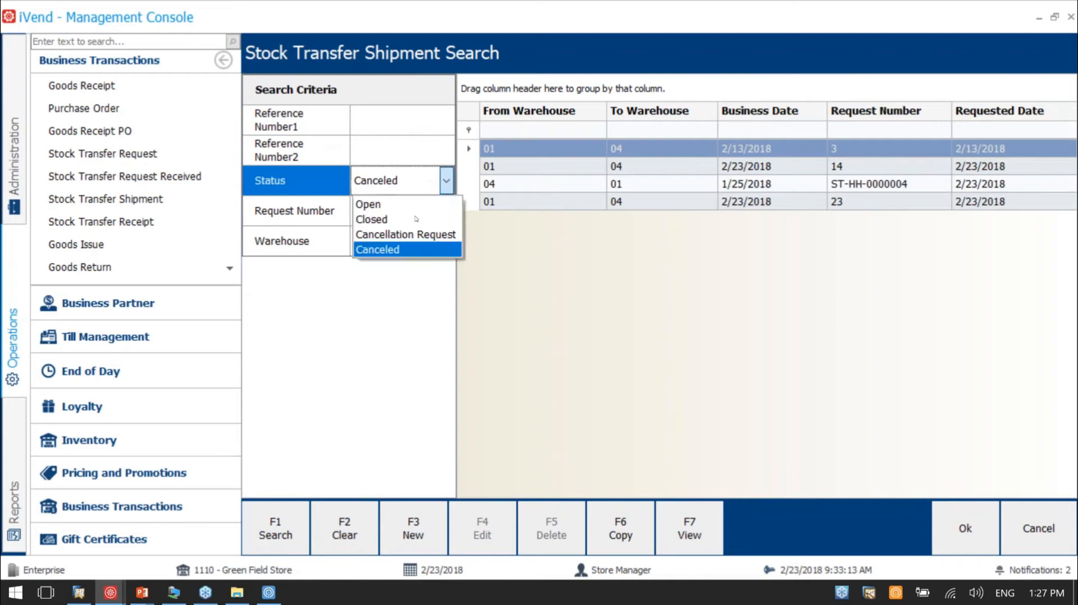
left_click(398, 240)
left_click(275, 528)
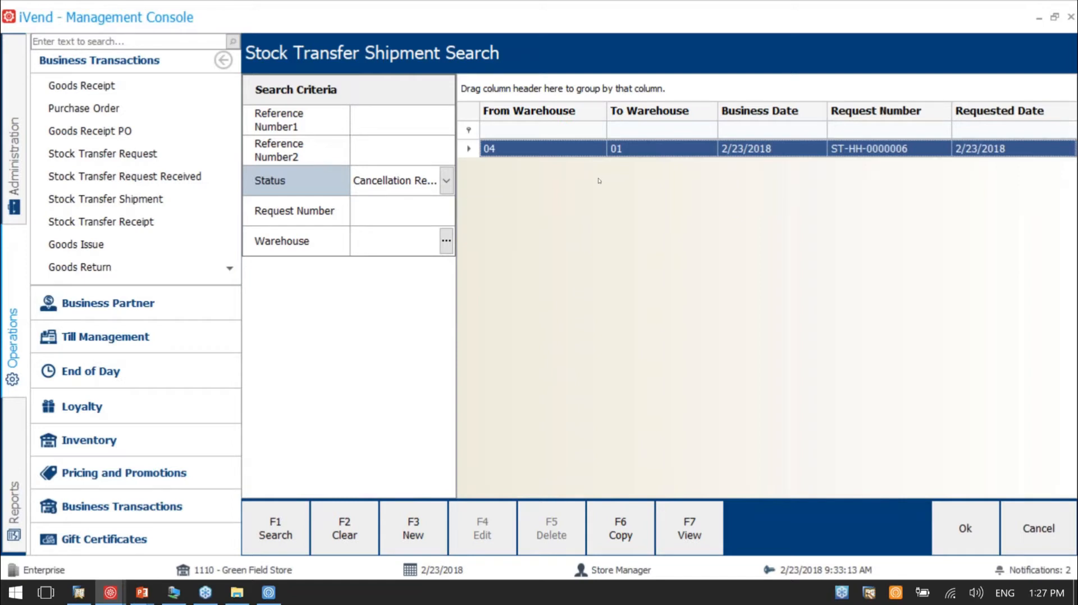
Start the integration service from its Integration Service Configuration.
right_click(896, 594)
mouse_move(797, 454)
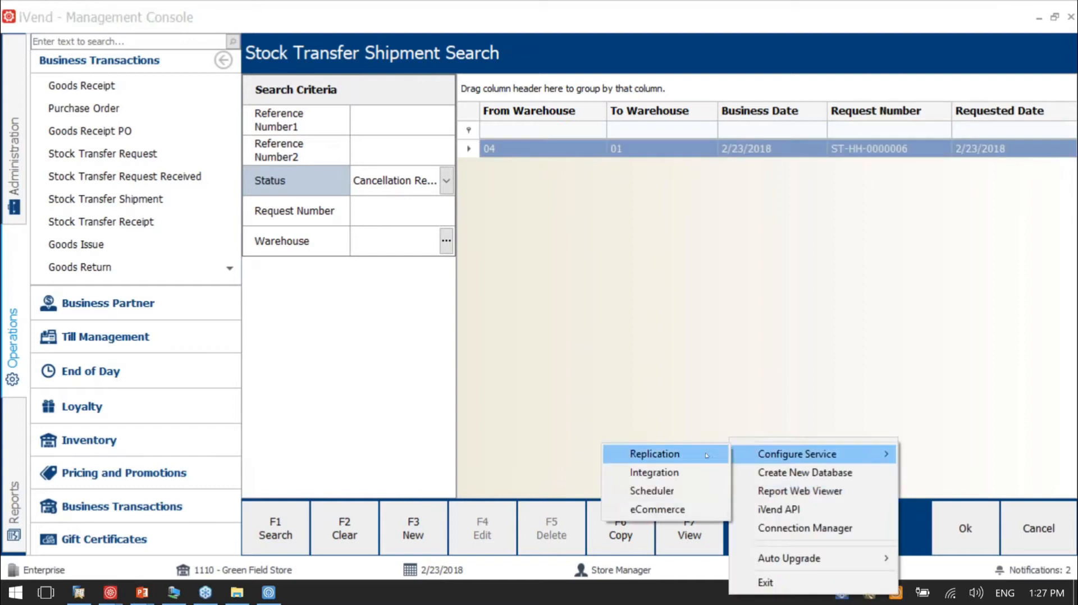
left_click(693, 470)
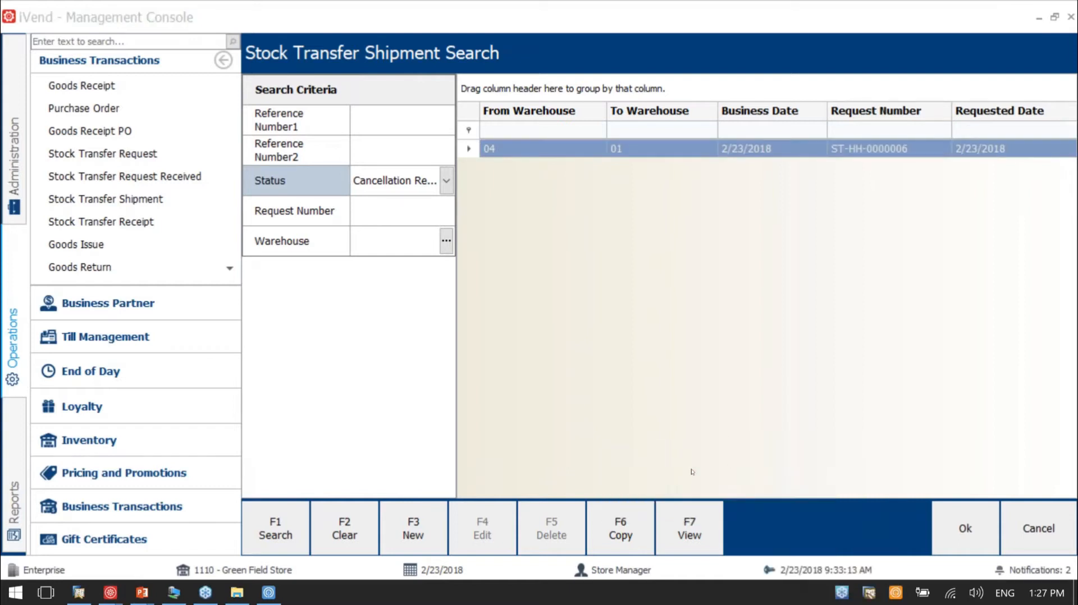
left_click_drag(500, 57, 842, 76)
left_click(731, 513)
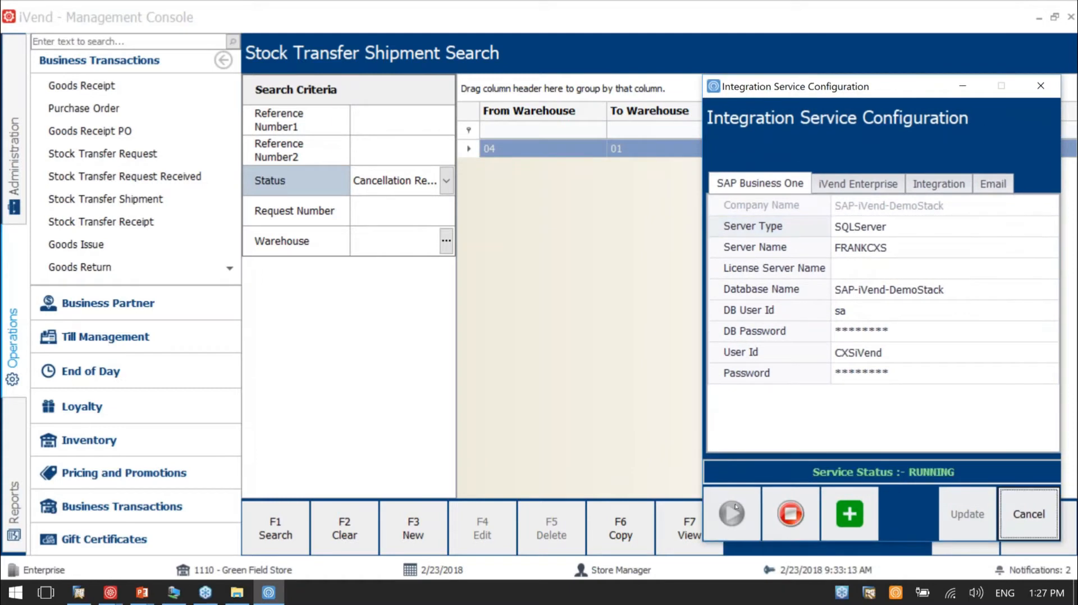
Check the Integration Monitor under IT Administration and return to the shipment search.
left_click(13, 141)
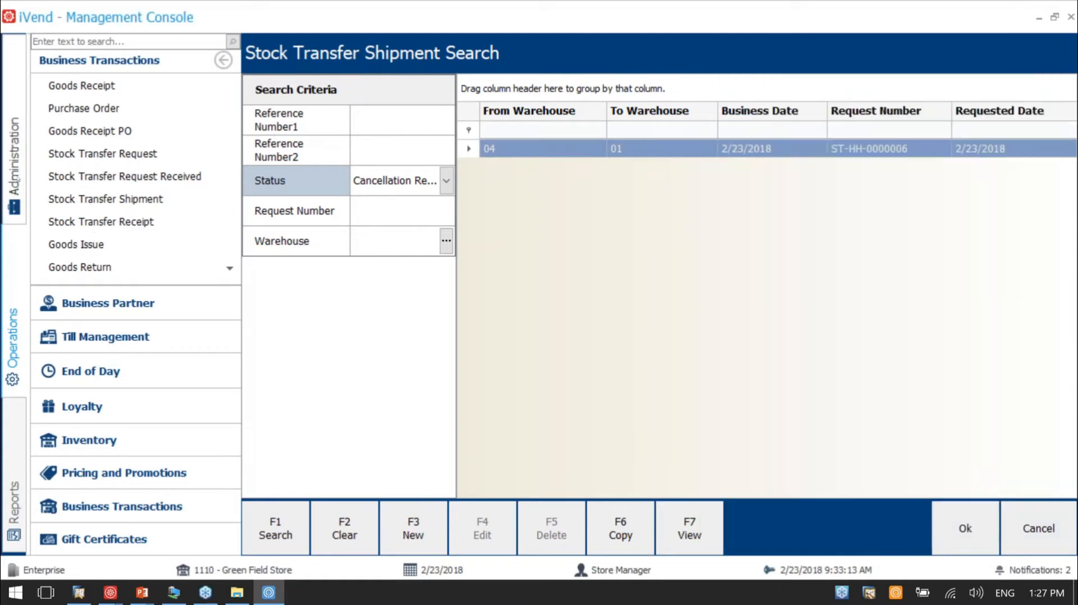
left_click(113, 503)
left_click(94, 131)
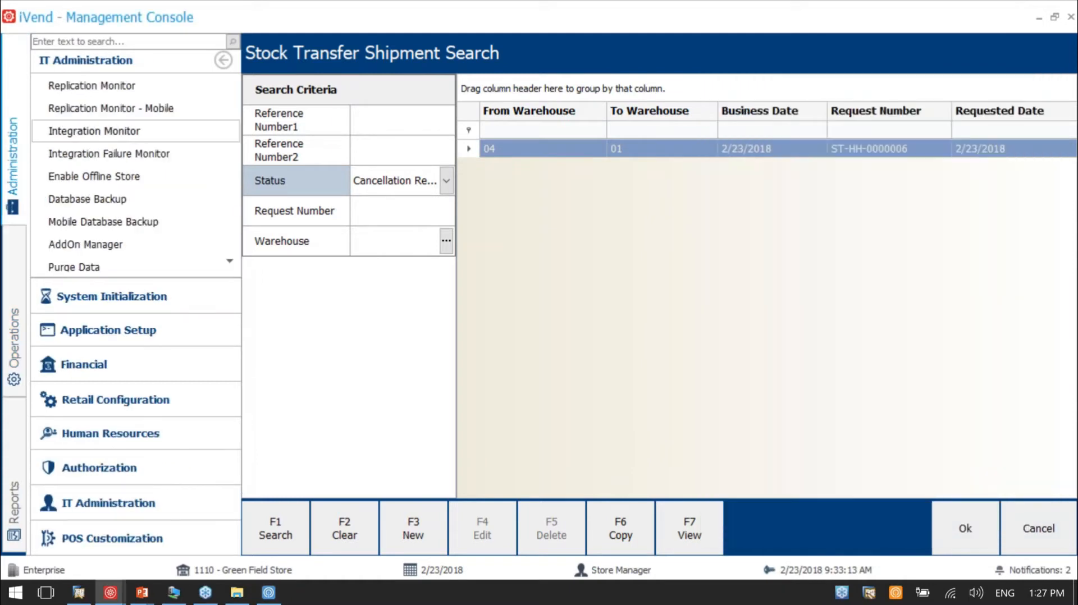
left_click(966, 528)
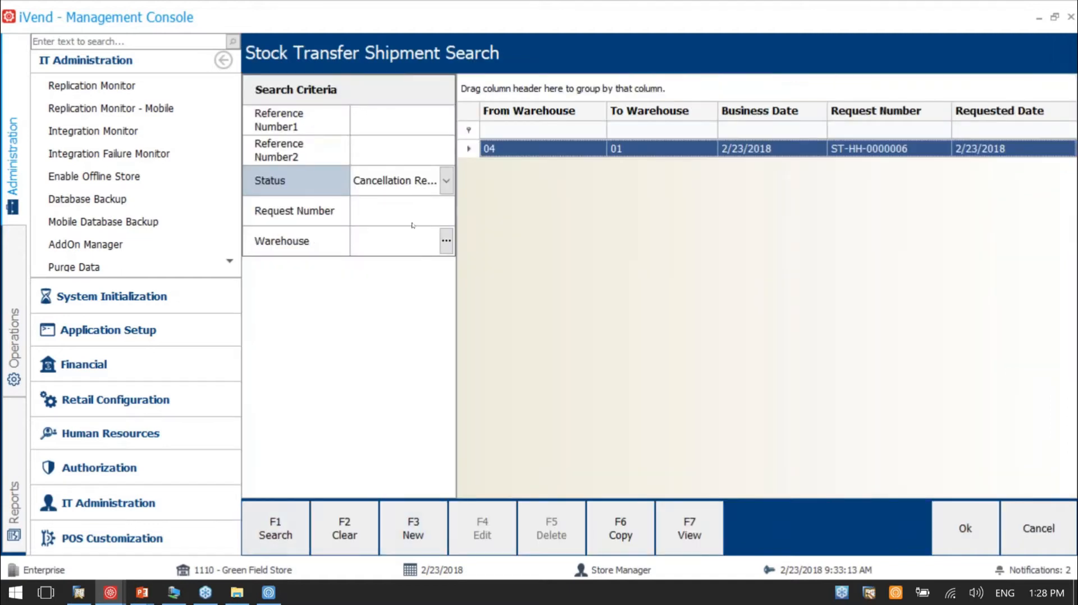
Search the shipments again by status Cancellation Request and Canceled, and select the last canceled shipment.
left_click(275, 527)
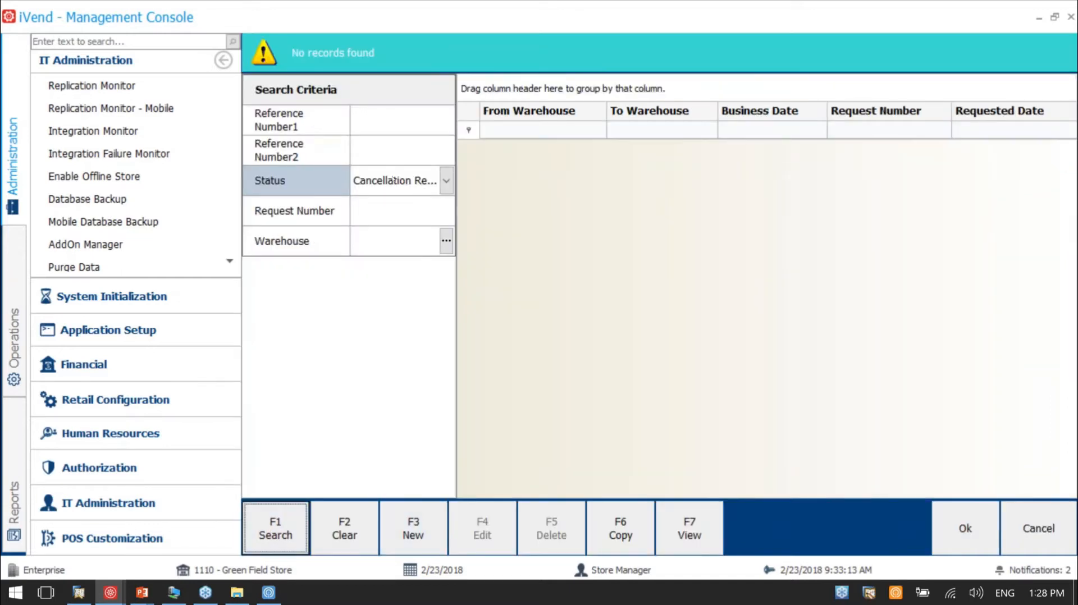
left_click(399, 180)
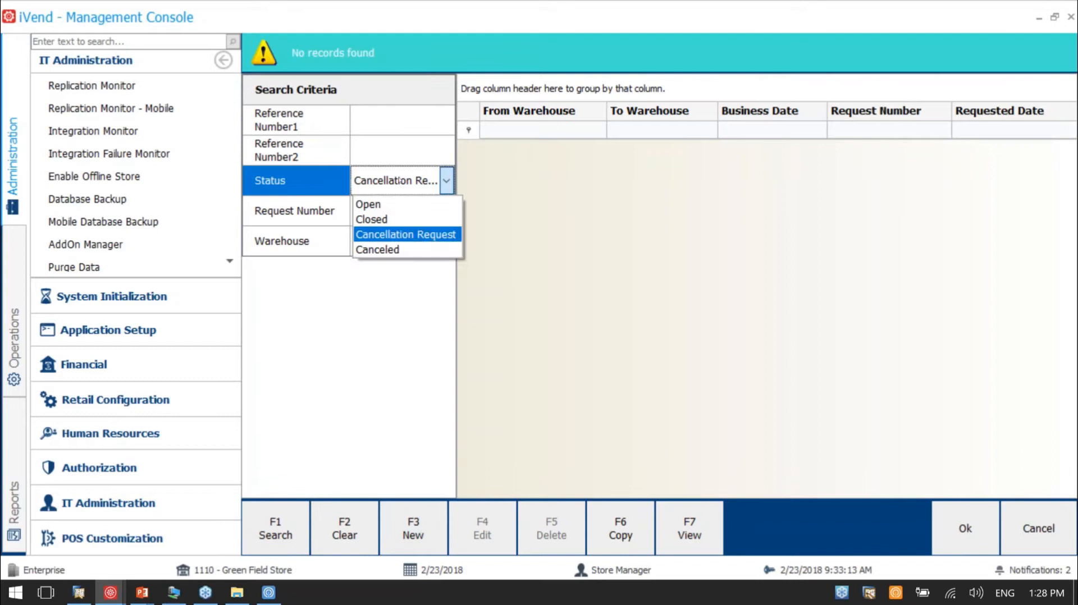
left_click(386, 249)
key("F1")
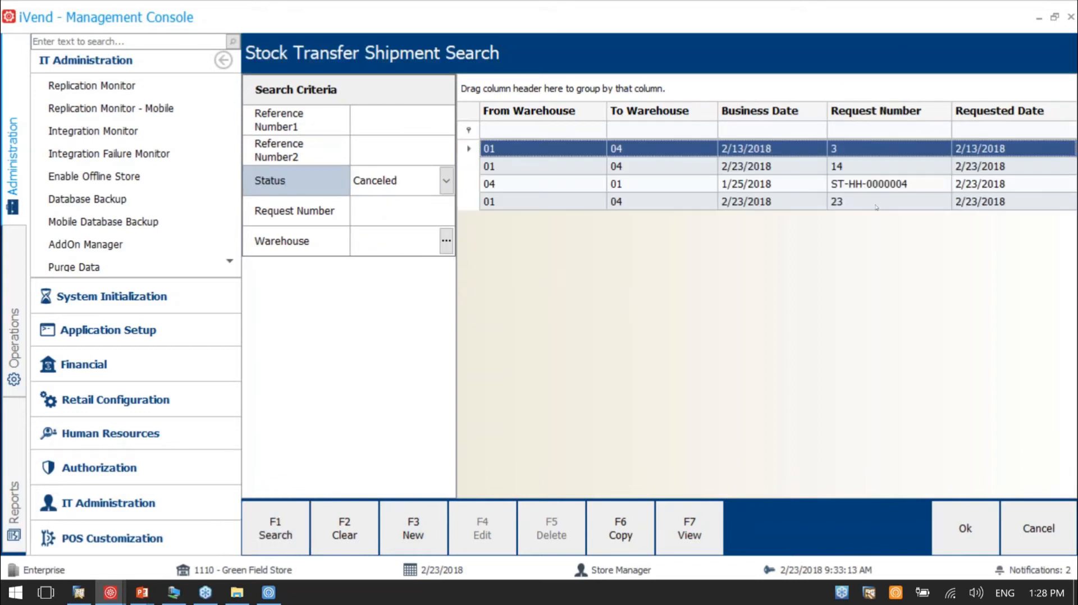
left_click(842, 202)
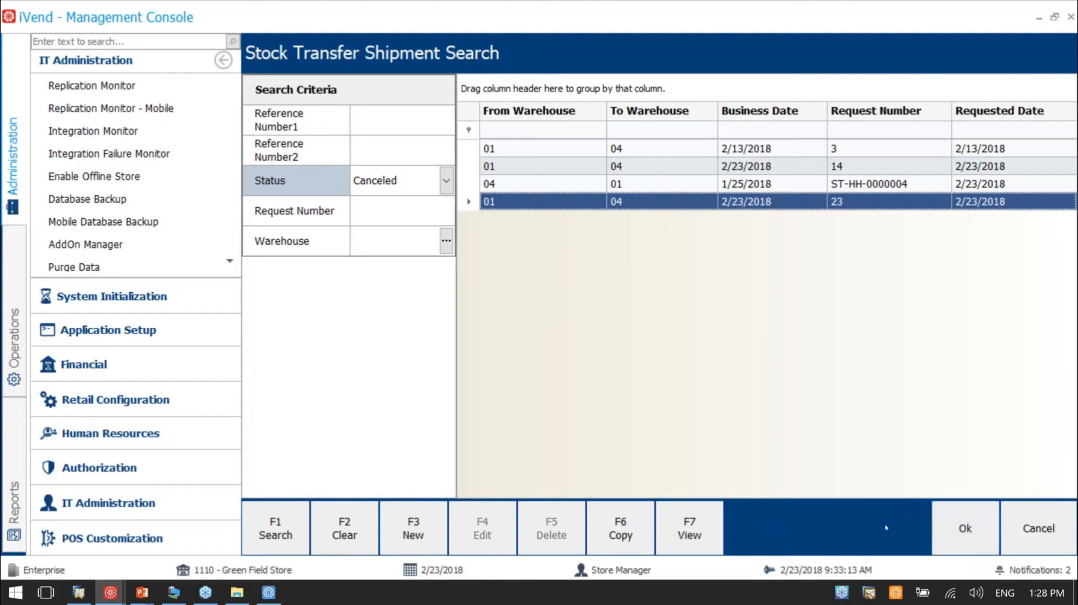
Search the stock transfer shipments with status Closed and select the last one from warehouse 04 to 01.
left_click(447, 180)
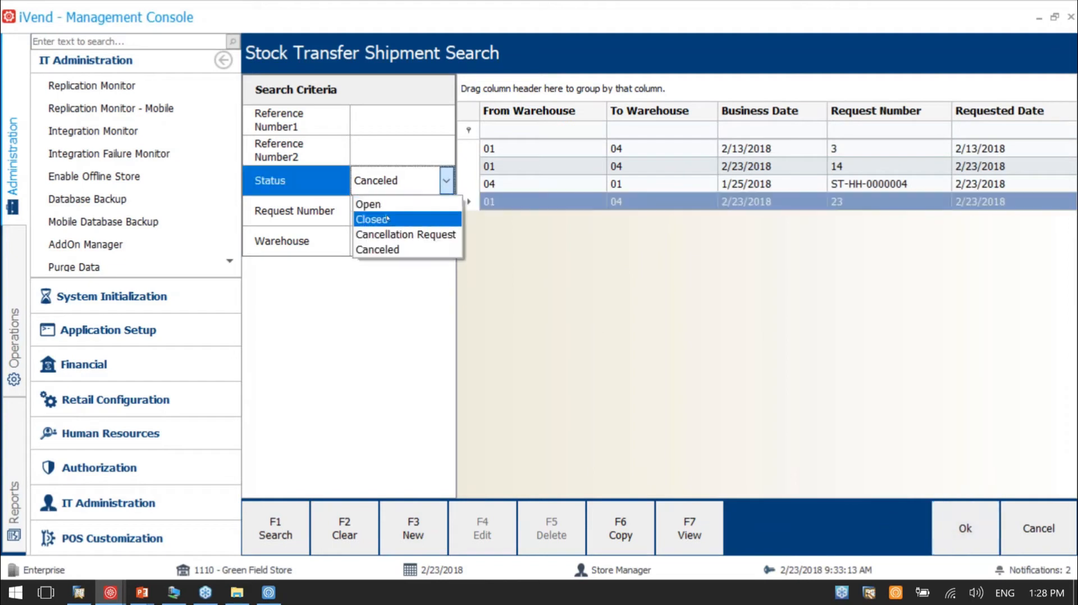
left_click(387, 218)
left_click(275, 527)
left_click(919, 291)
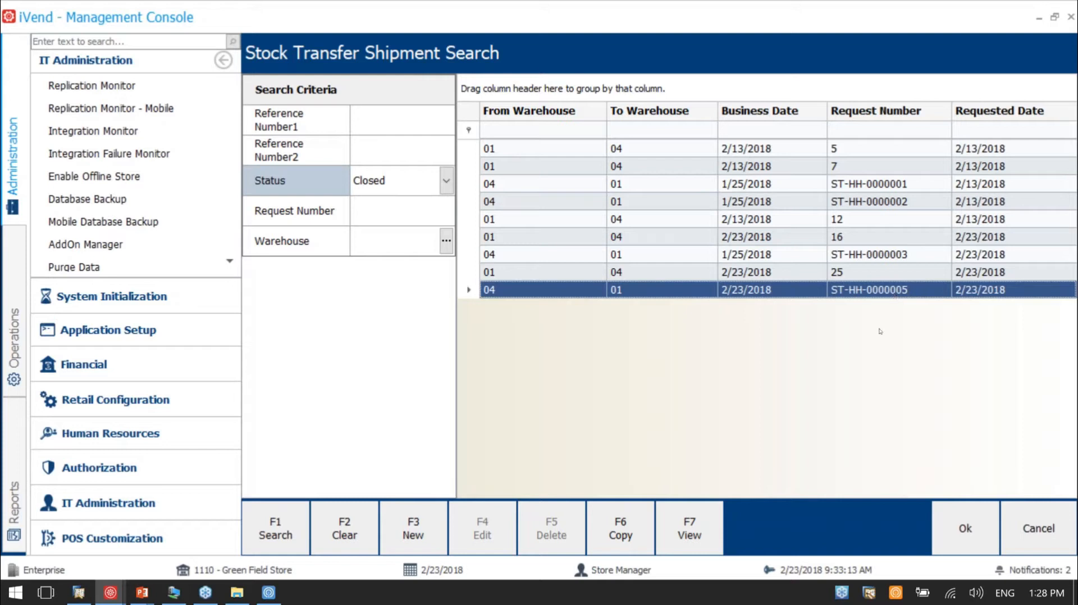
left_click(376, 178)
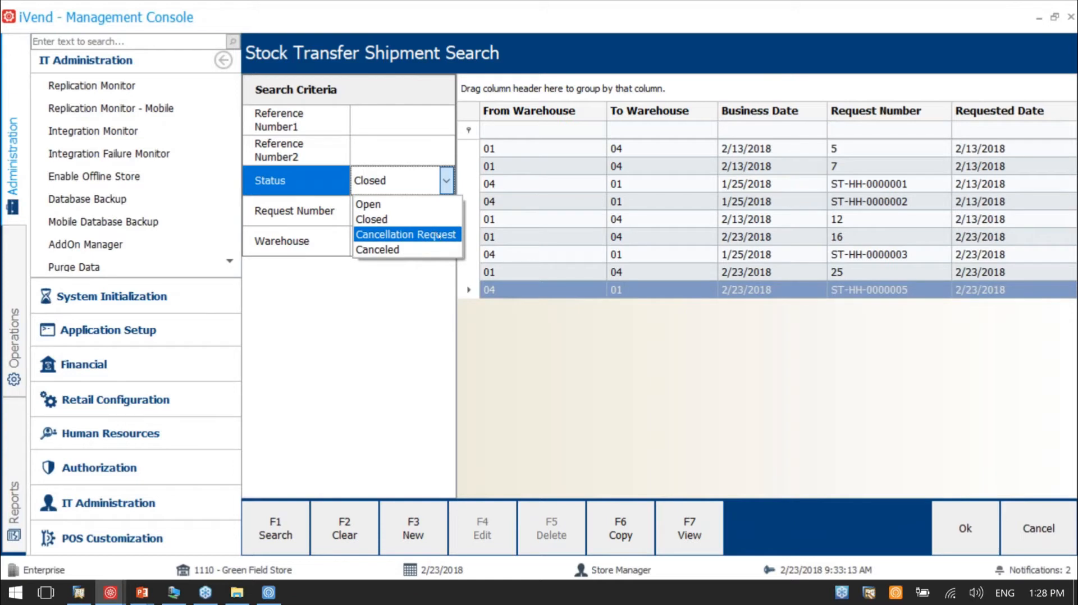
left_click(593, 384)
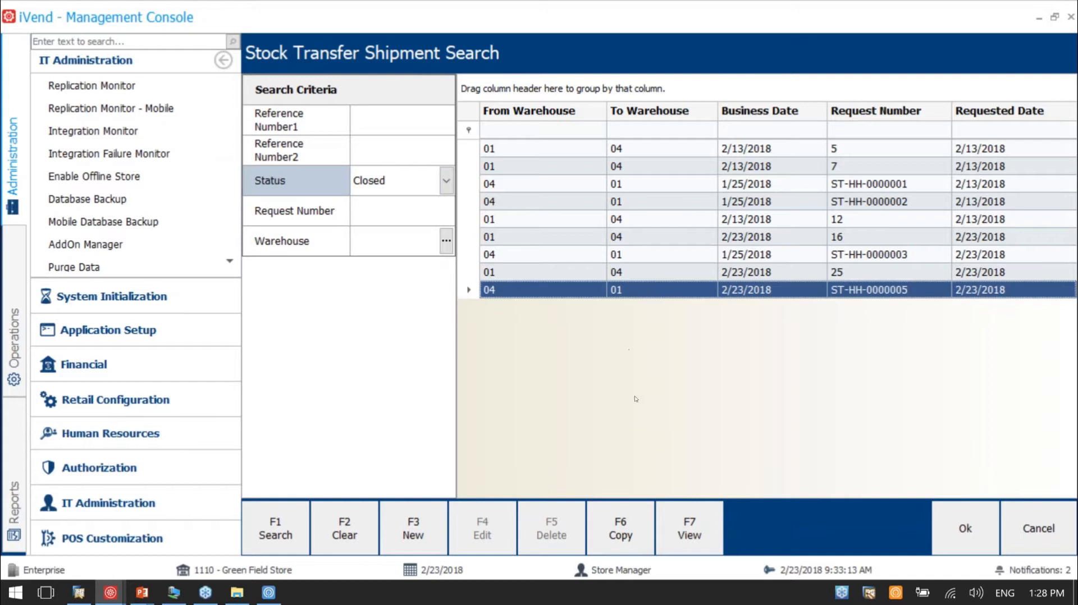
Switch to the PowerPoint slide show and advance to the Scenario 3 slide.
left_click(142, 593)
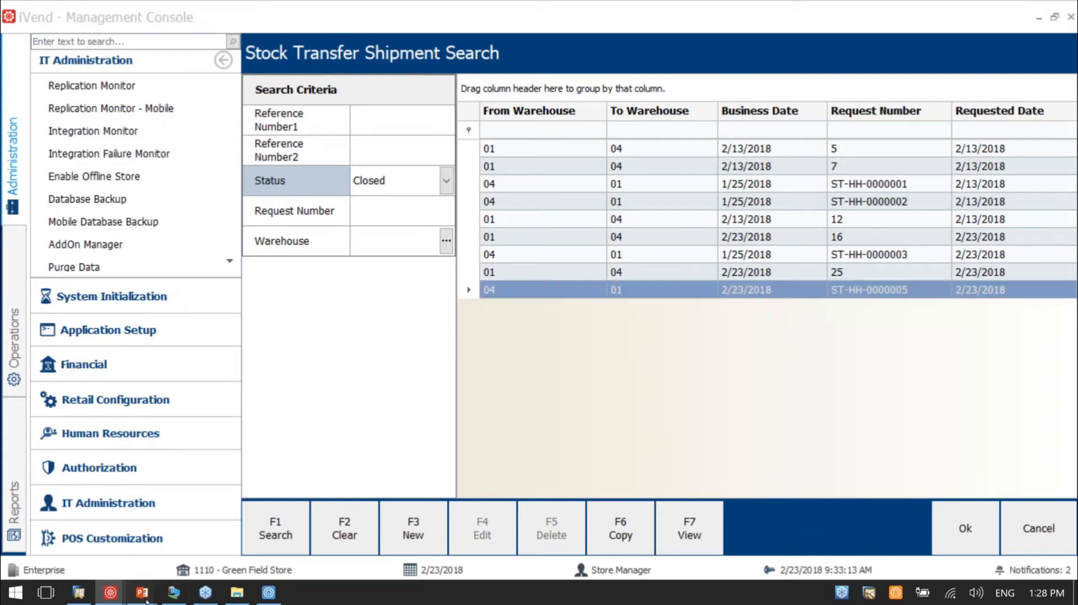
left_click(234, 558)
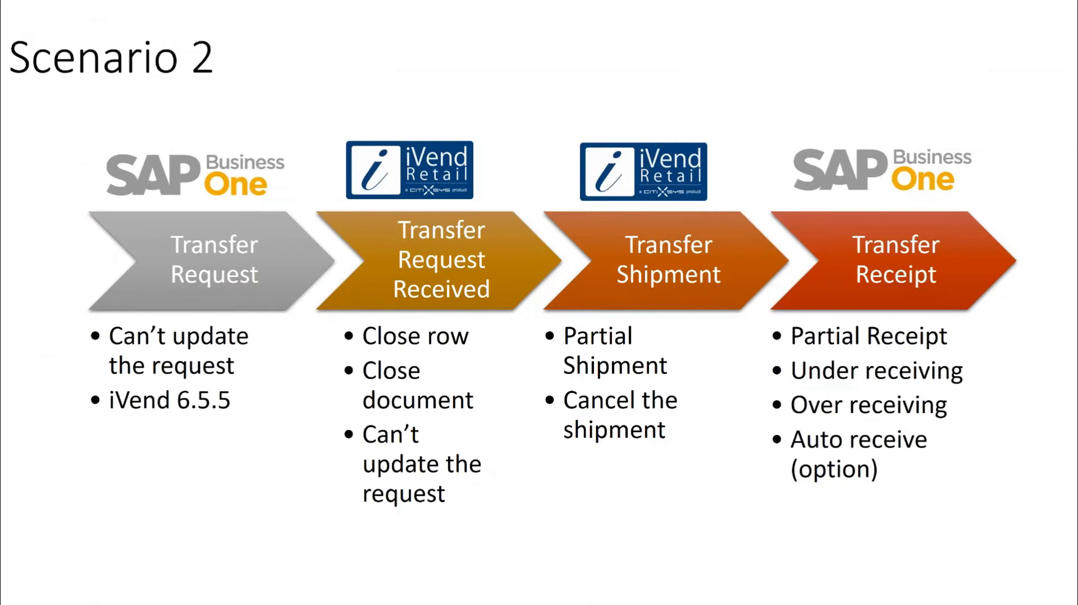
key("Right")
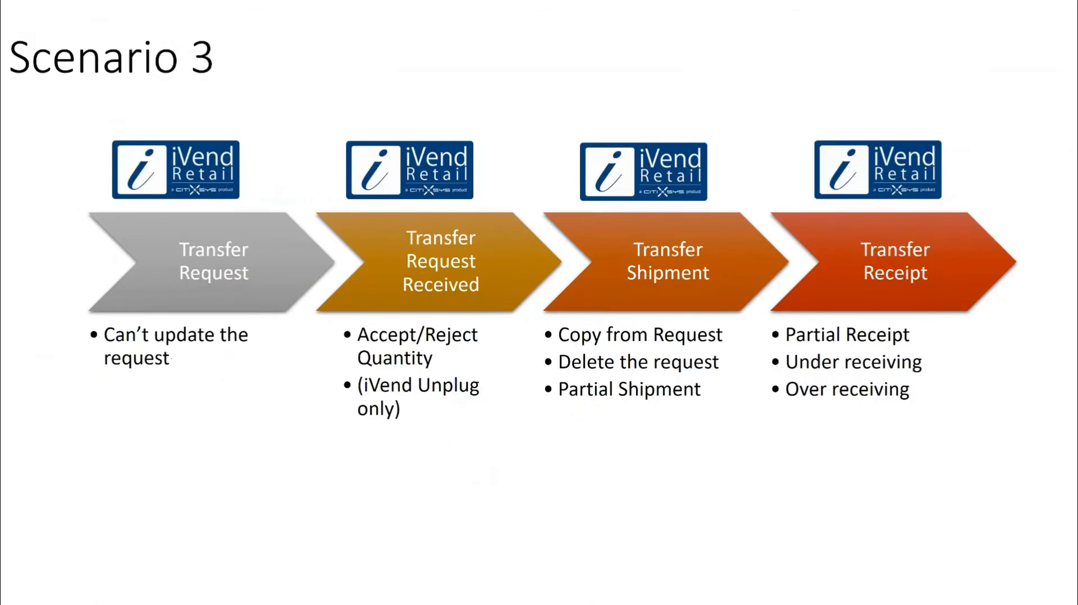
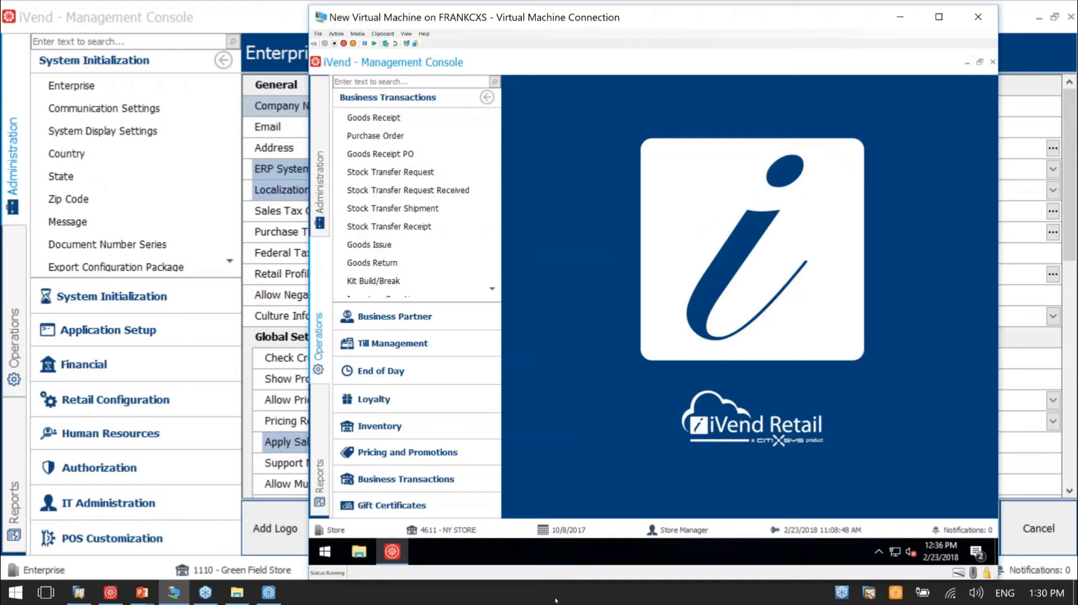
In the NY STORE virtual machine console, create a stock transfer request from warehouse 04 - The Avenues with request number TR02.
left_click(429, 505)
left_click(427, 482)
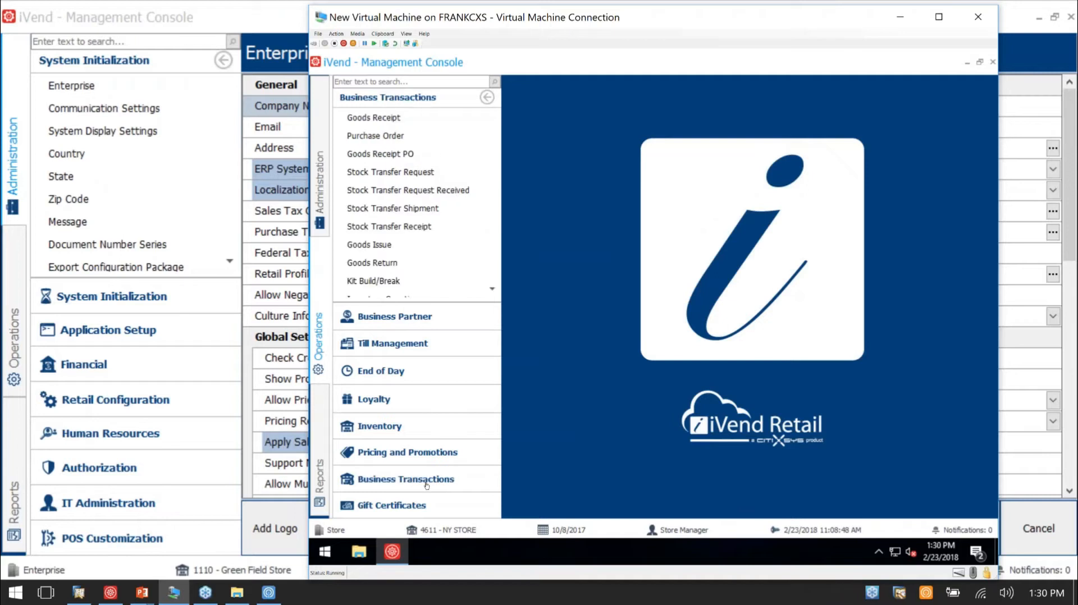
left_click(393, 172)
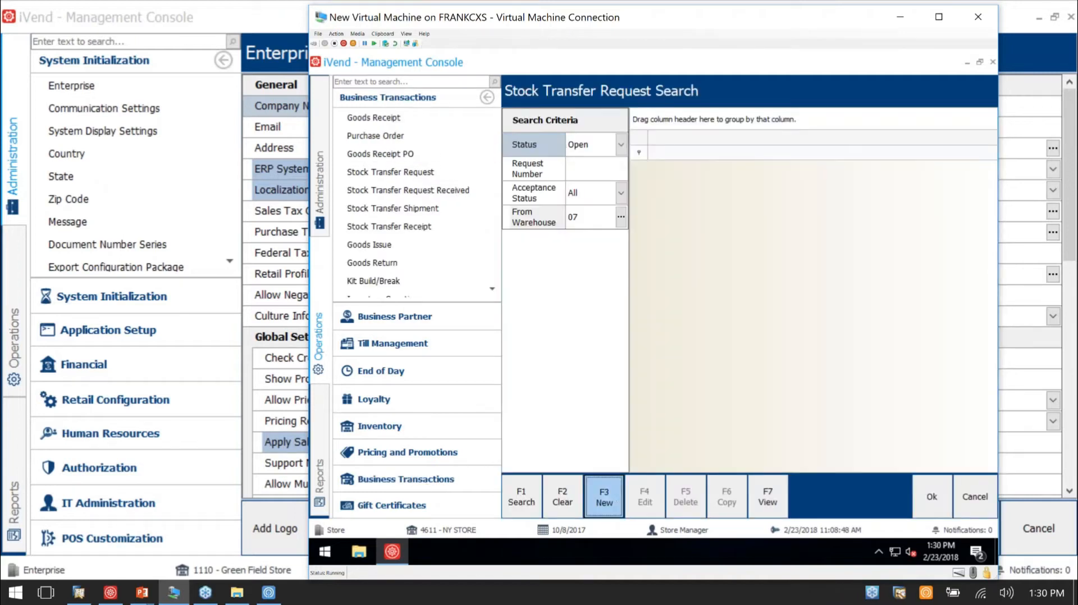
key("F3")
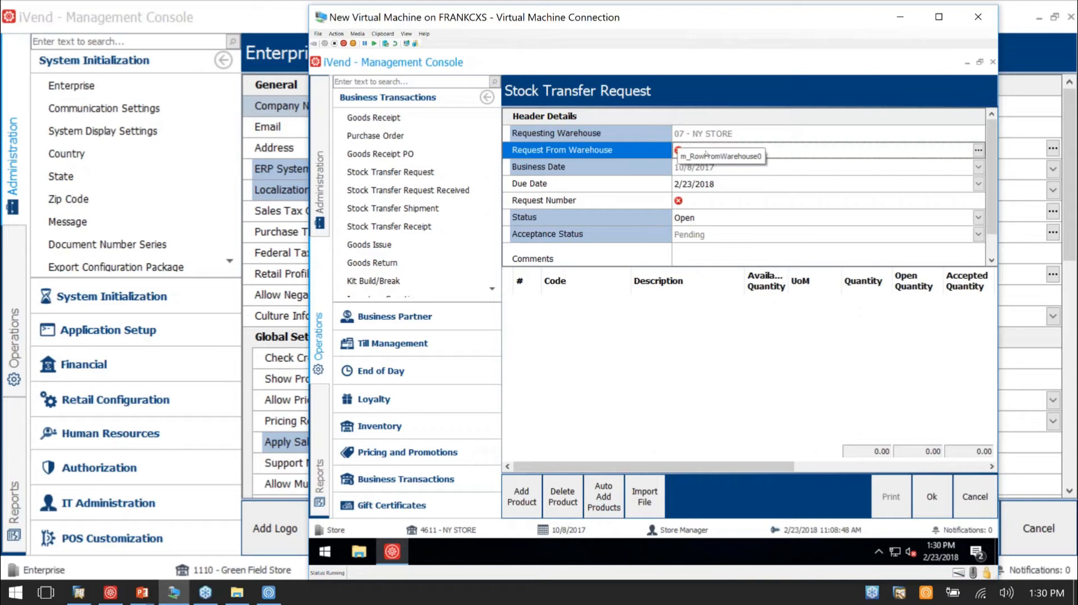
left_click(977, 151)
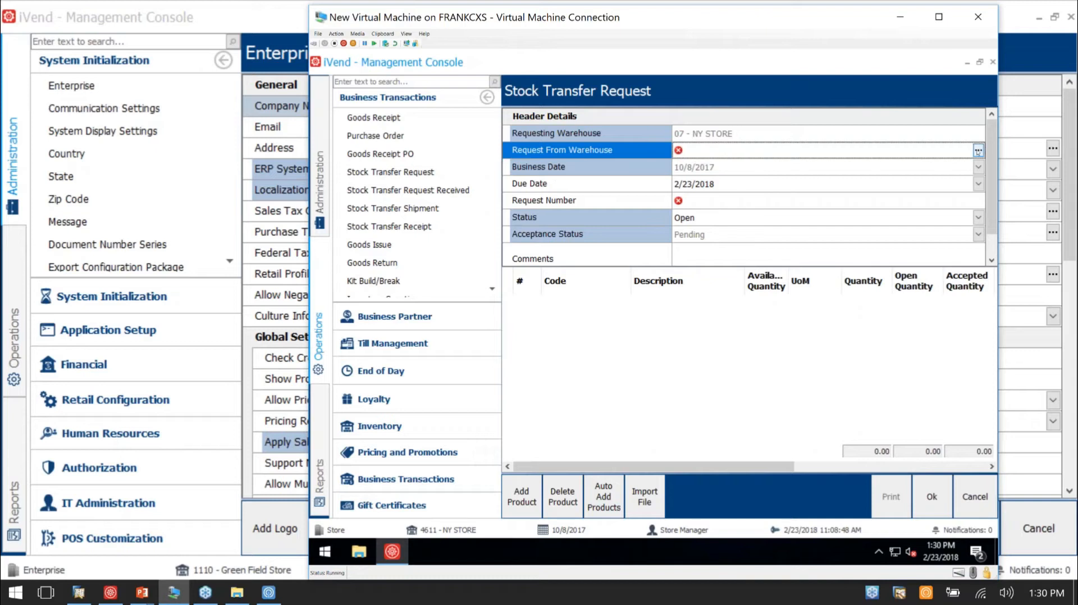
double_click(700, 214)
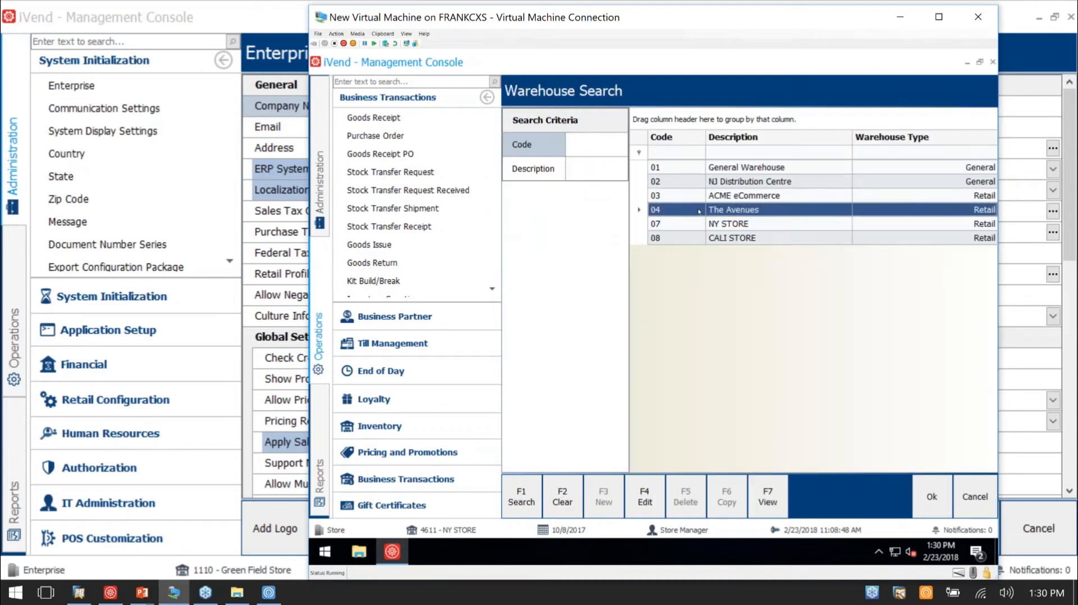
left_click(708, 218)
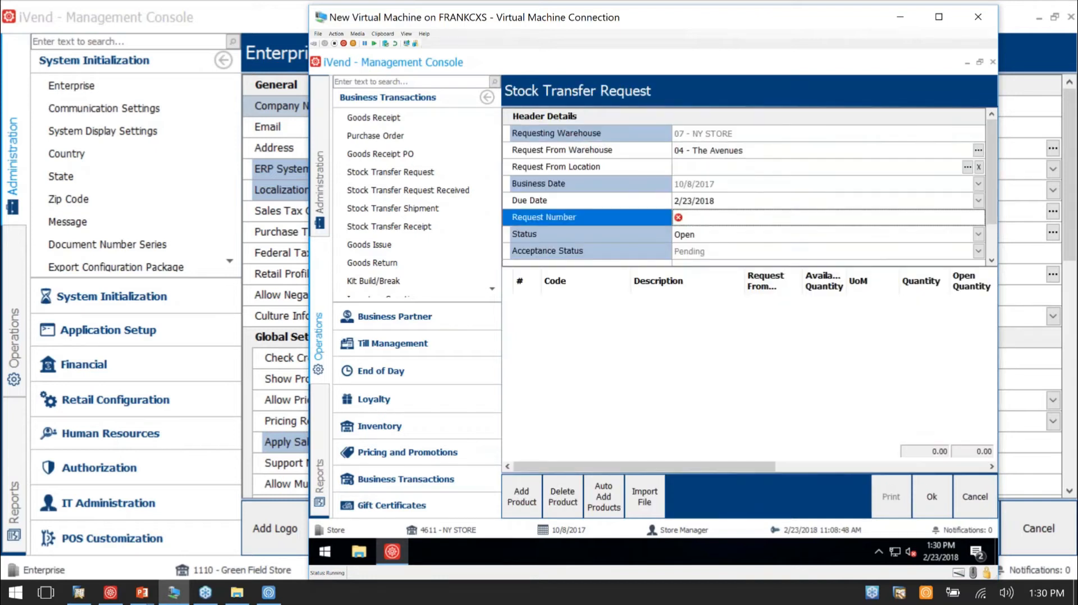
type("TR02")
Add product 100102 to the stock transfer request with a quantity of 5.
left_click(525, 508)
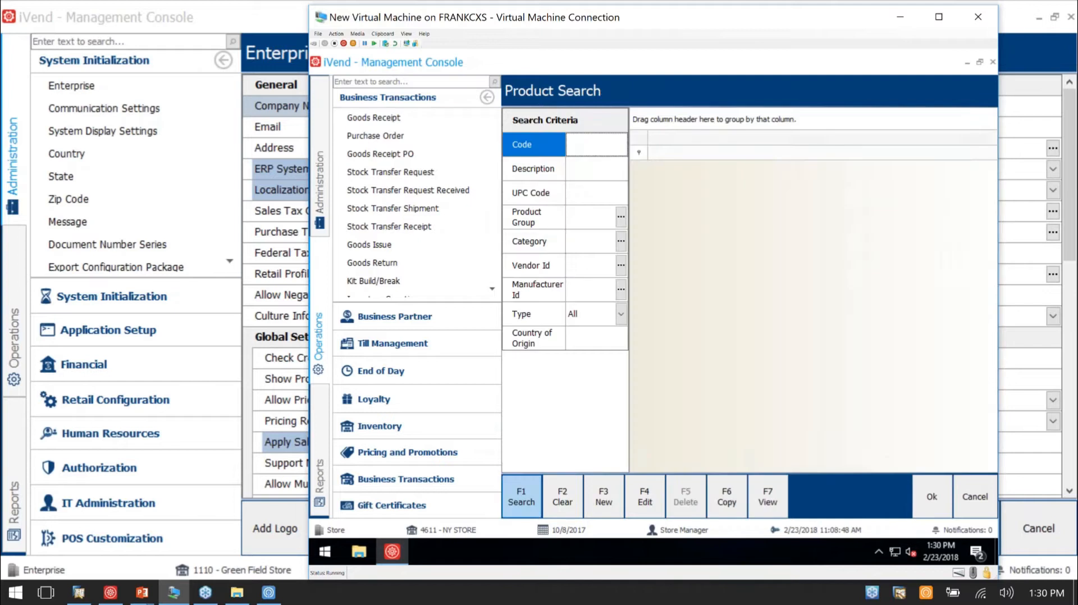
type("100102")
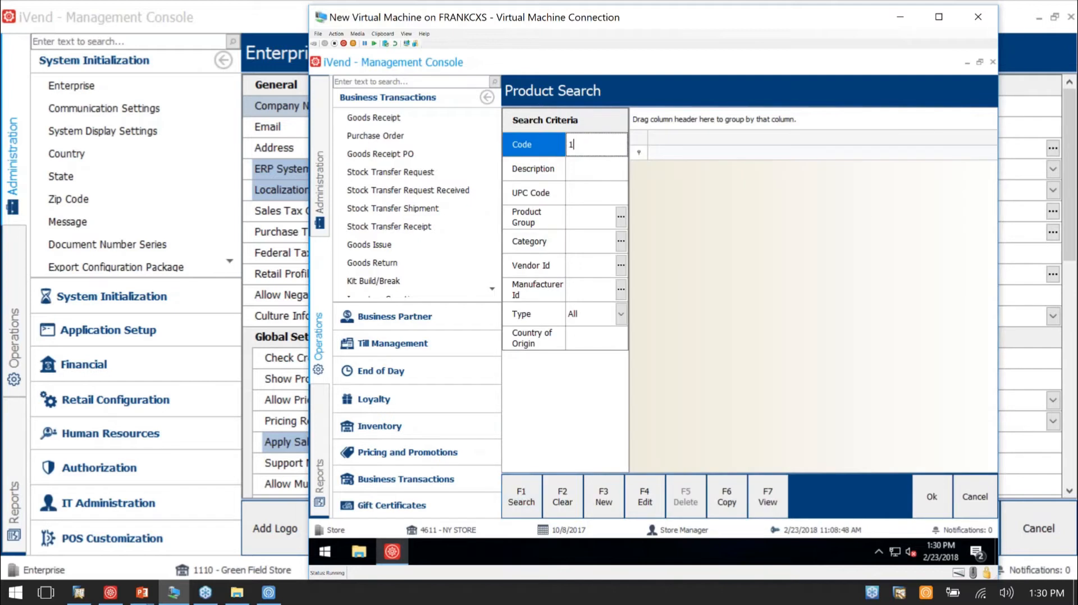
key("Return")
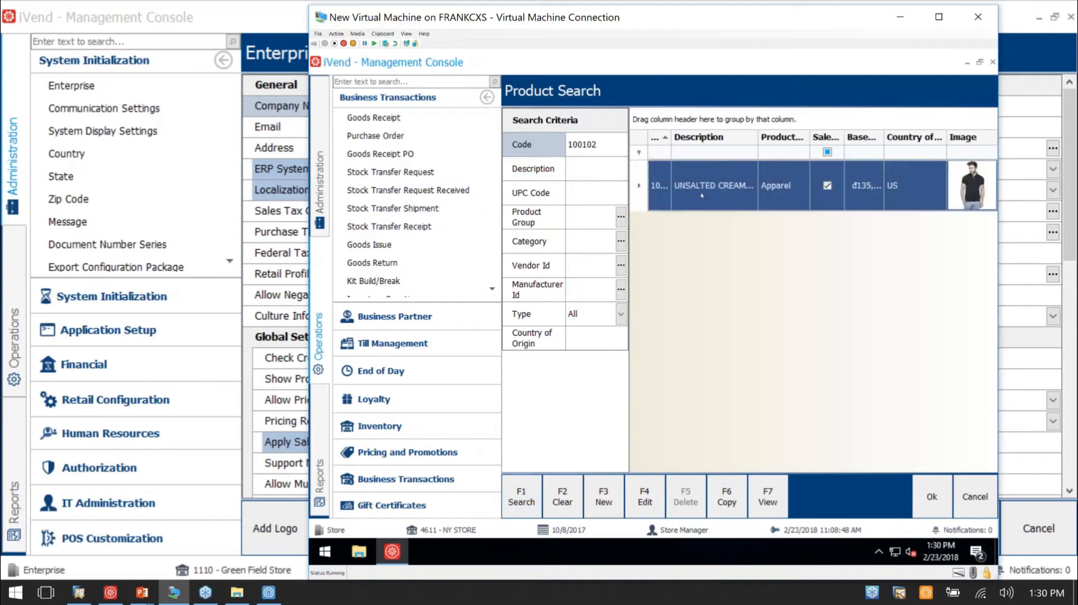
double_click(701, 195)
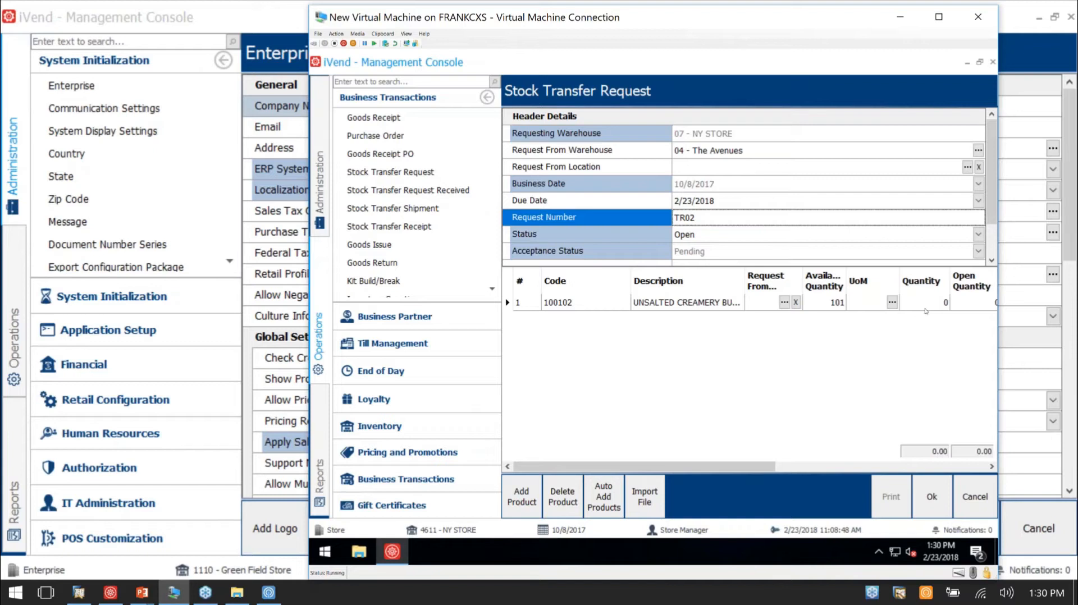
left_click(925, 306)
type("5")
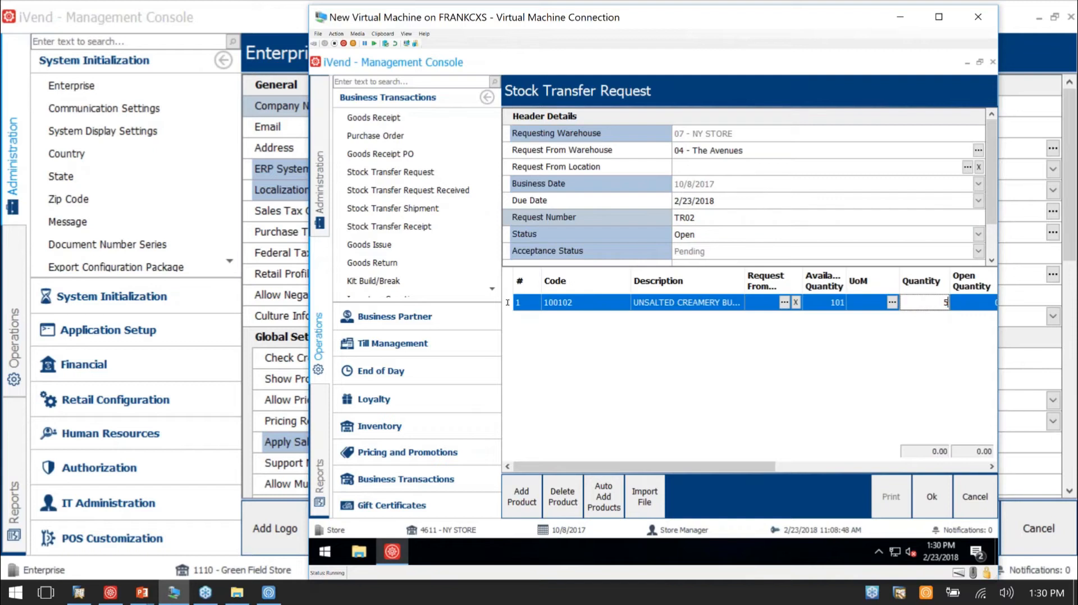
Save and confirm stock transfer request TR02, then close its printed report.
left_click(937, 500)
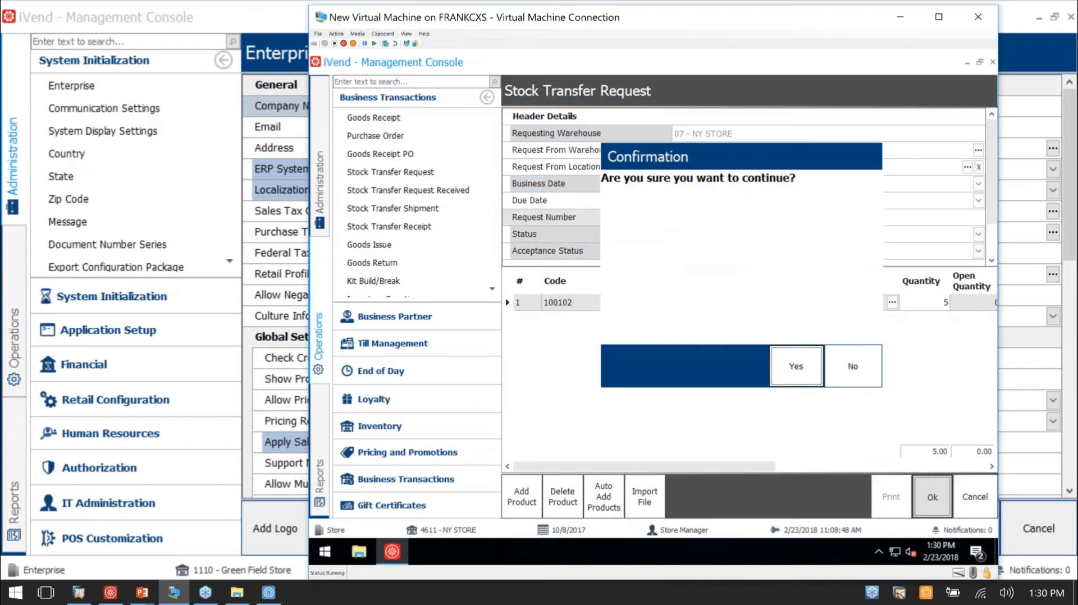
left_click(796, 366)
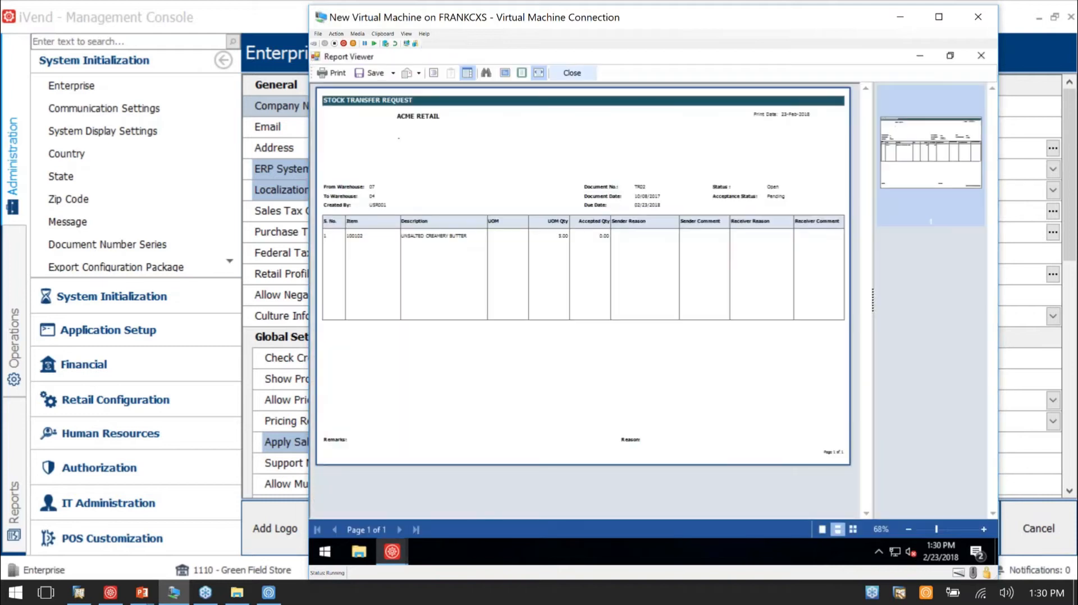
left_click(572, 73)
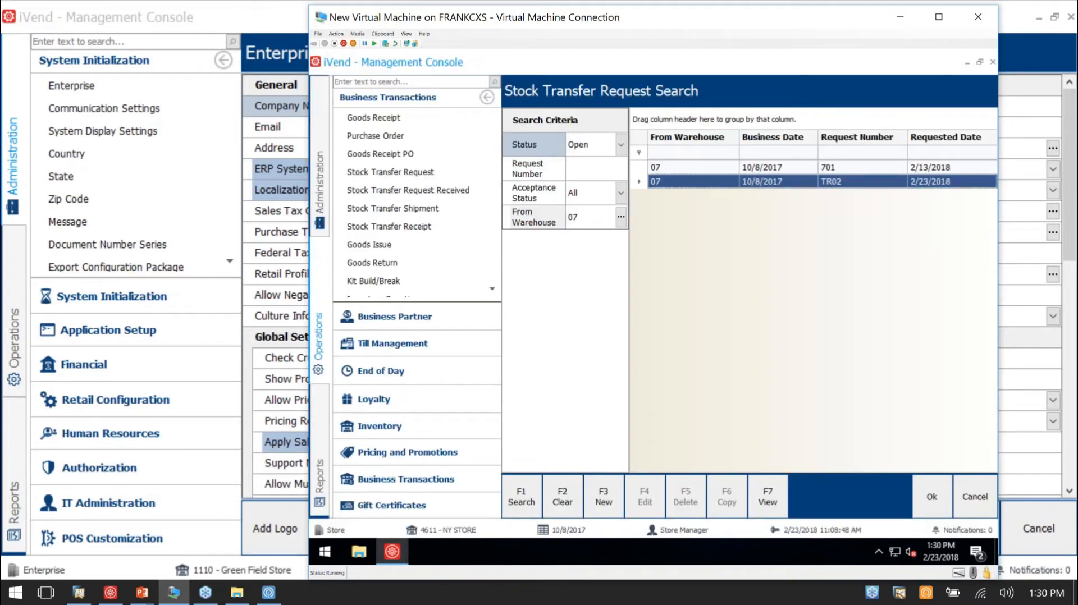
Check the NY STORE replication monitor for records waiting to be sent to destination 1110, and refresh it.
left_click(319, 180)
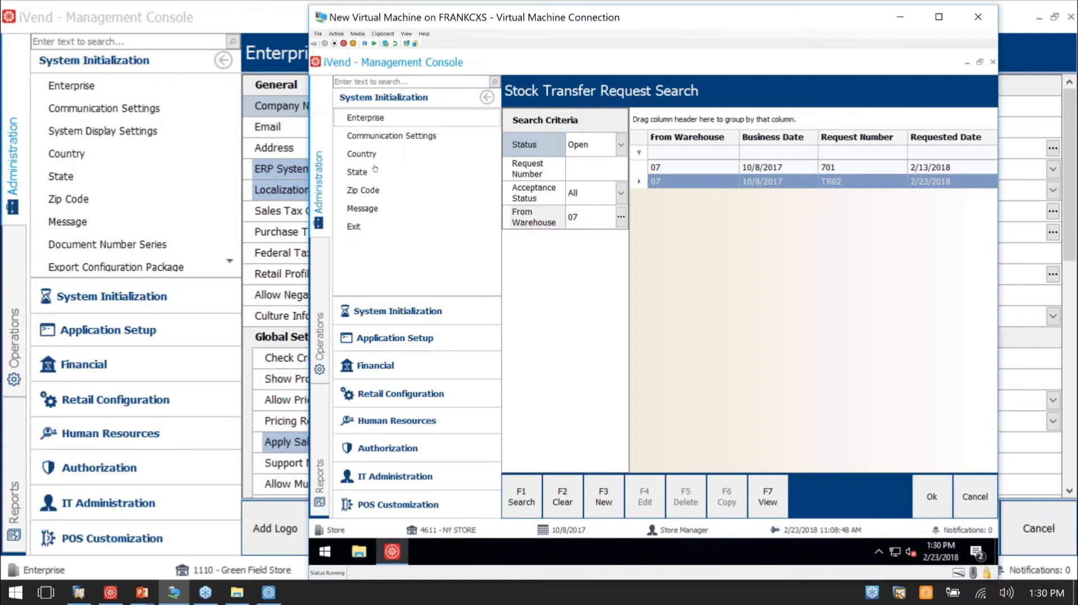
left_click(393, 475)
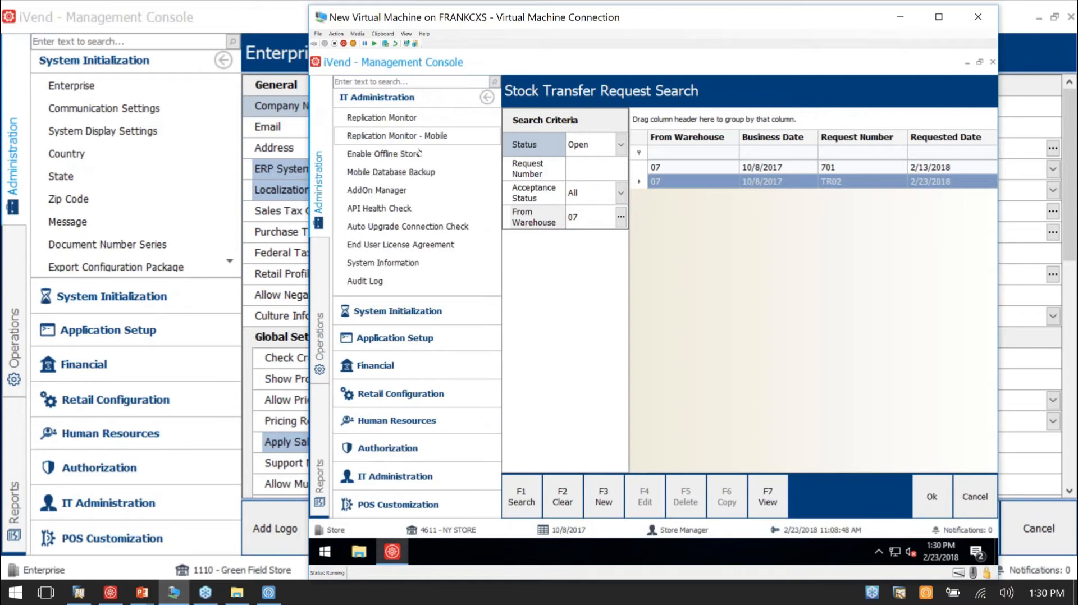
left_click(418, 119)
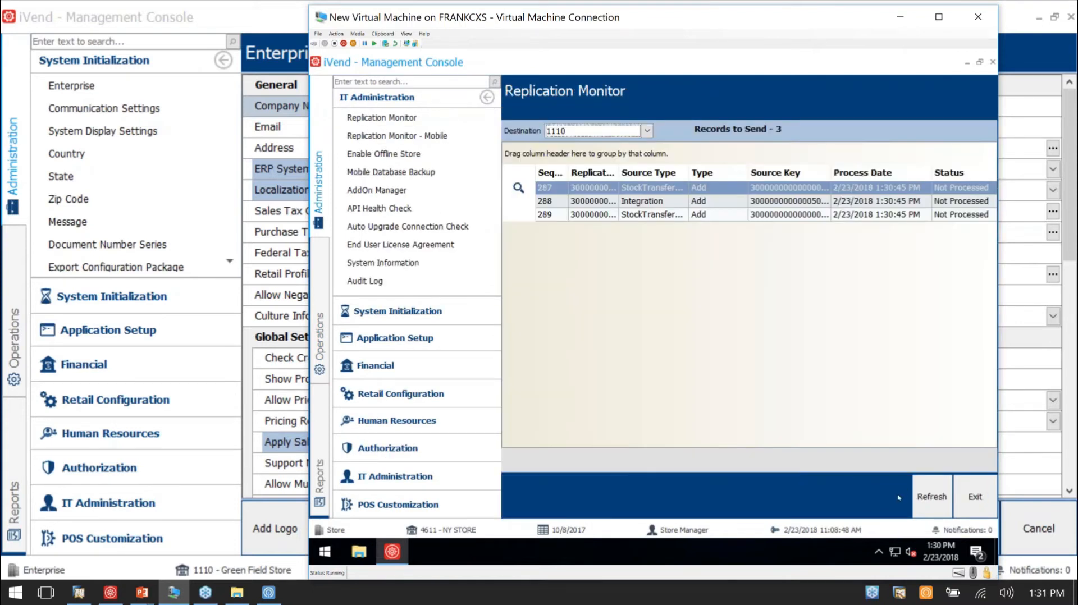
left_click(925, 491)
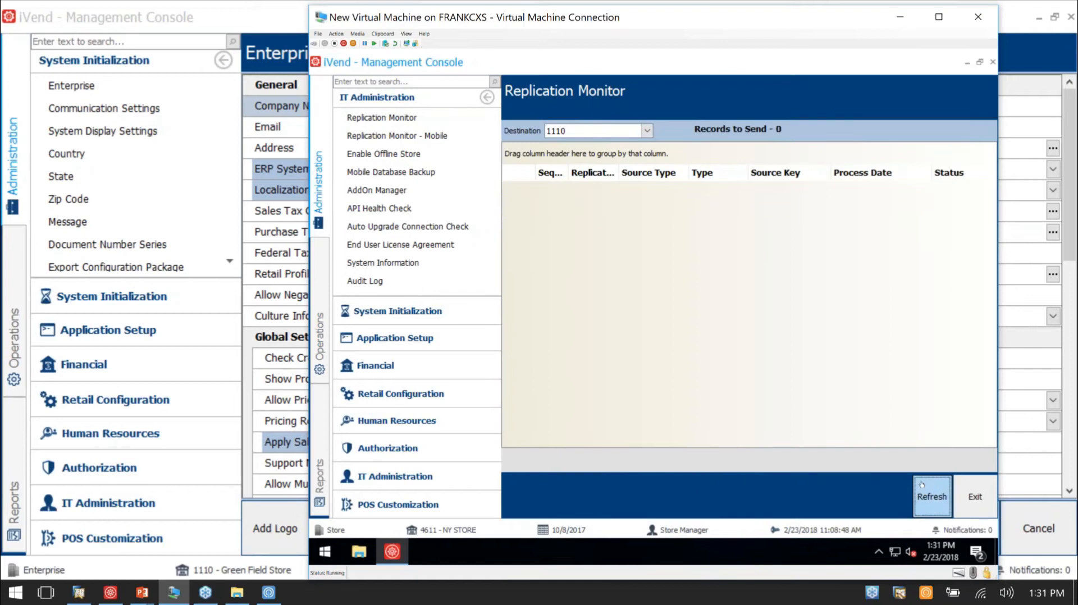
In the Green Field Store management console, search the open stock transfer requests received and select TR02 from warehouse 07.
left_click(286, 4)
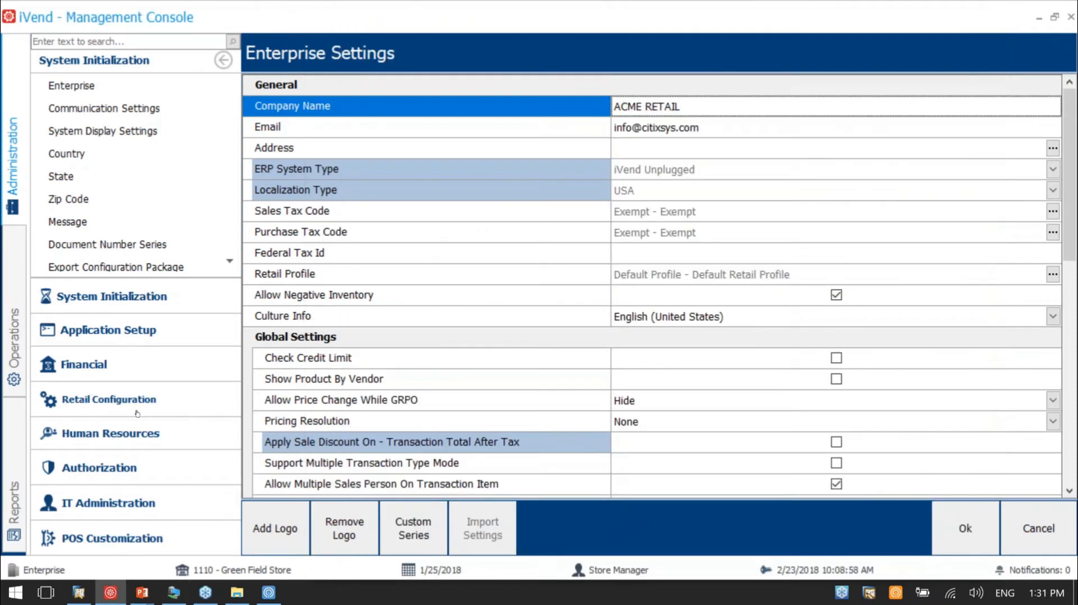
left_click(13, 329)
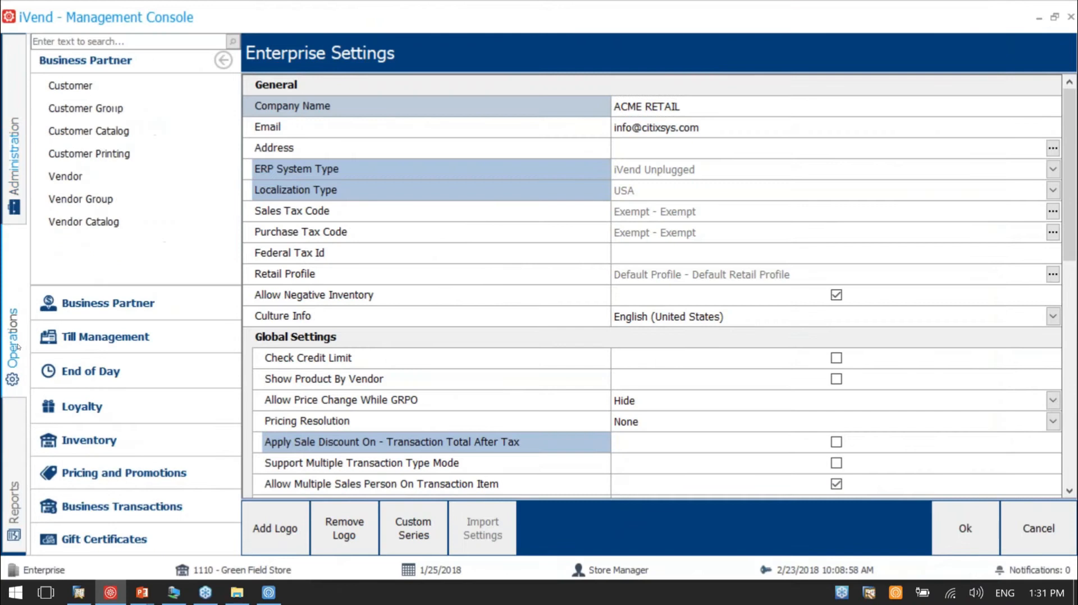
left_click(122, 507)
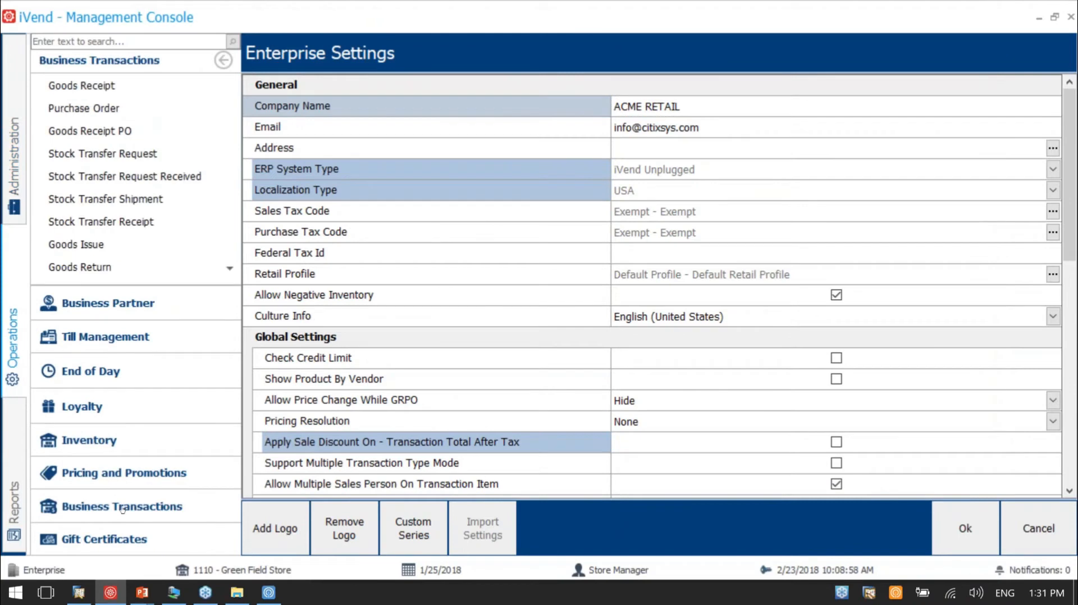
left_click(168, 178)
key("F1")
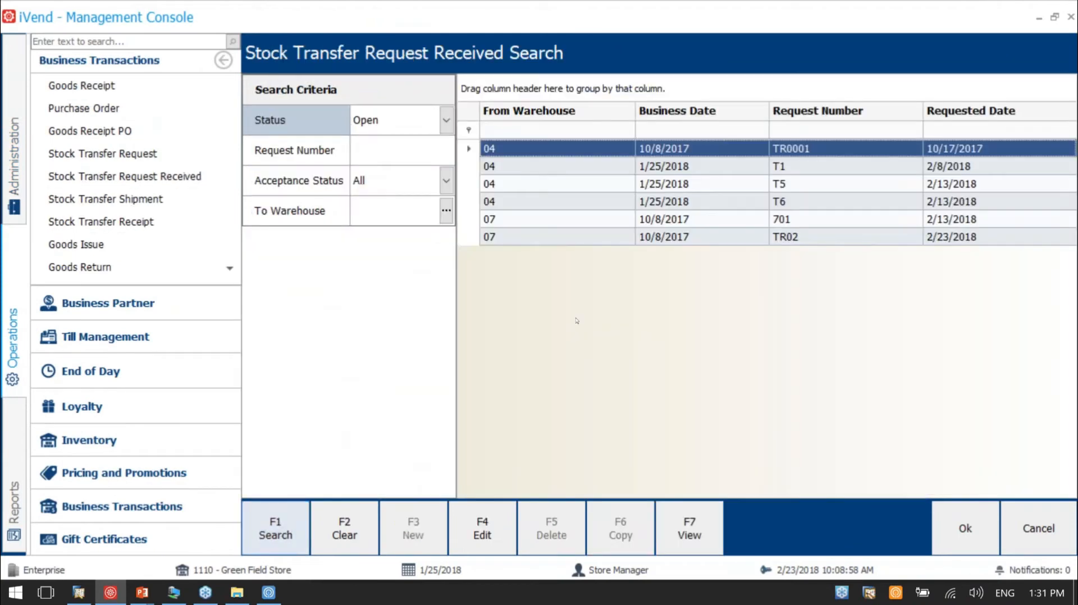
left_click(668, 242)
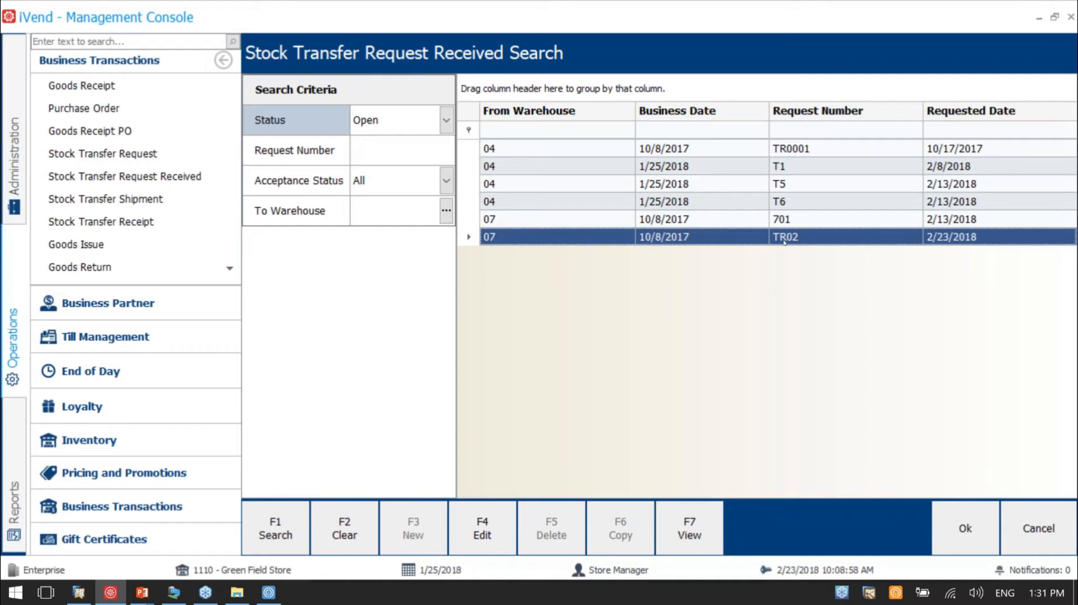
Create a new stock transfer shipment with 07 - NY STORE as the destination warehouse.
left_click(146, 202)
left_click(411, 522)
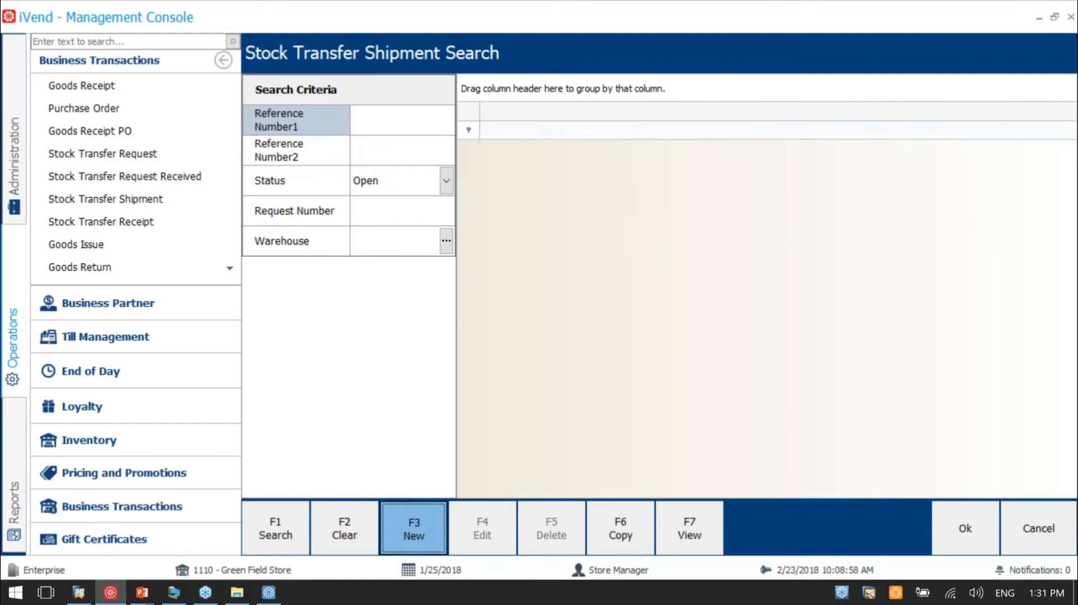
left_click(903, 156)
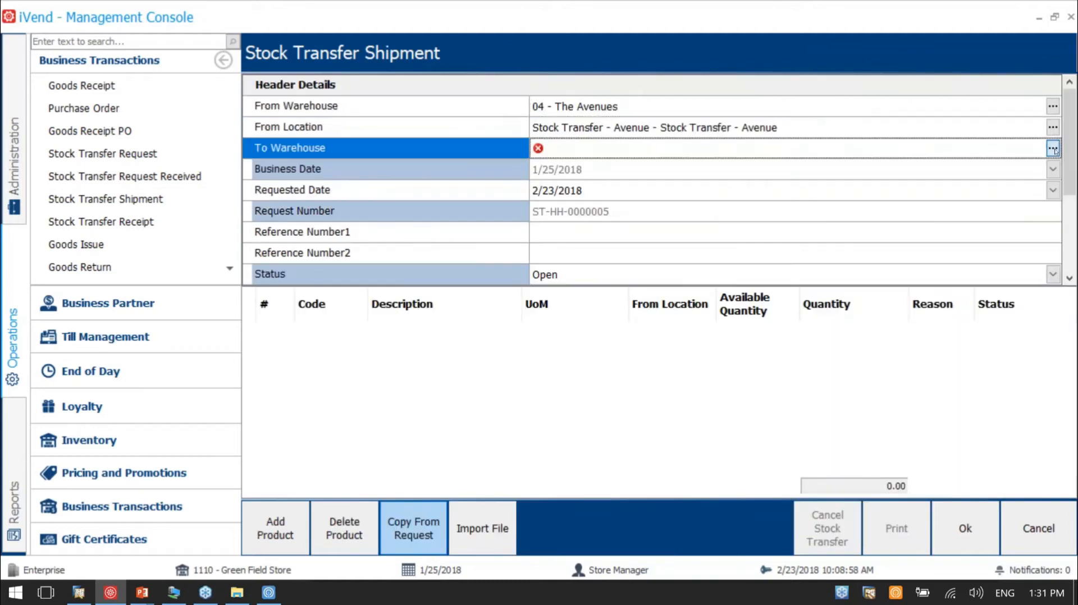
left_click(555, 220)
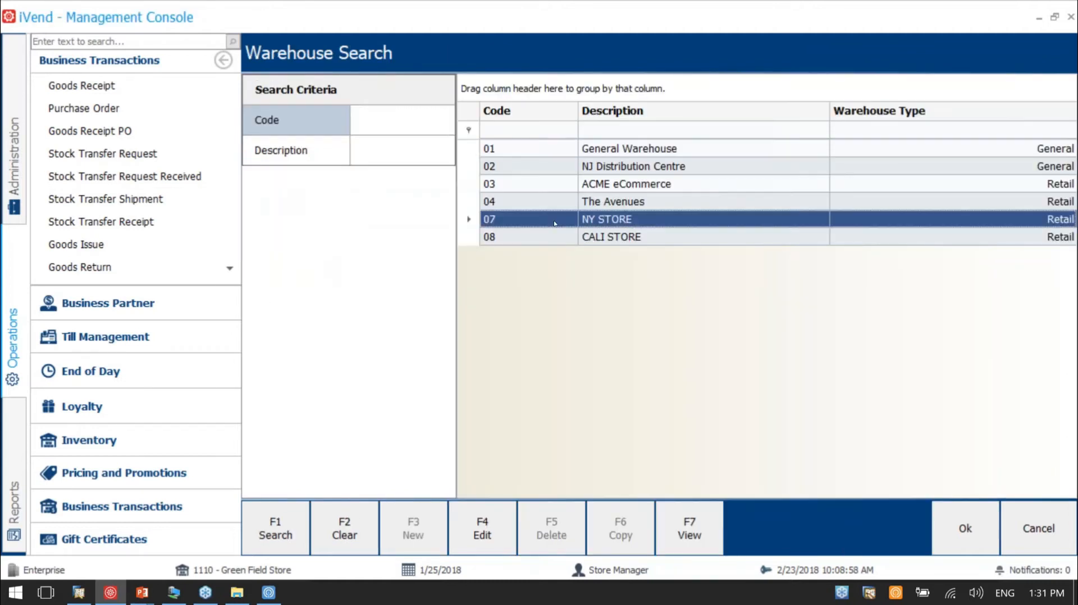
double_click(555, 219)
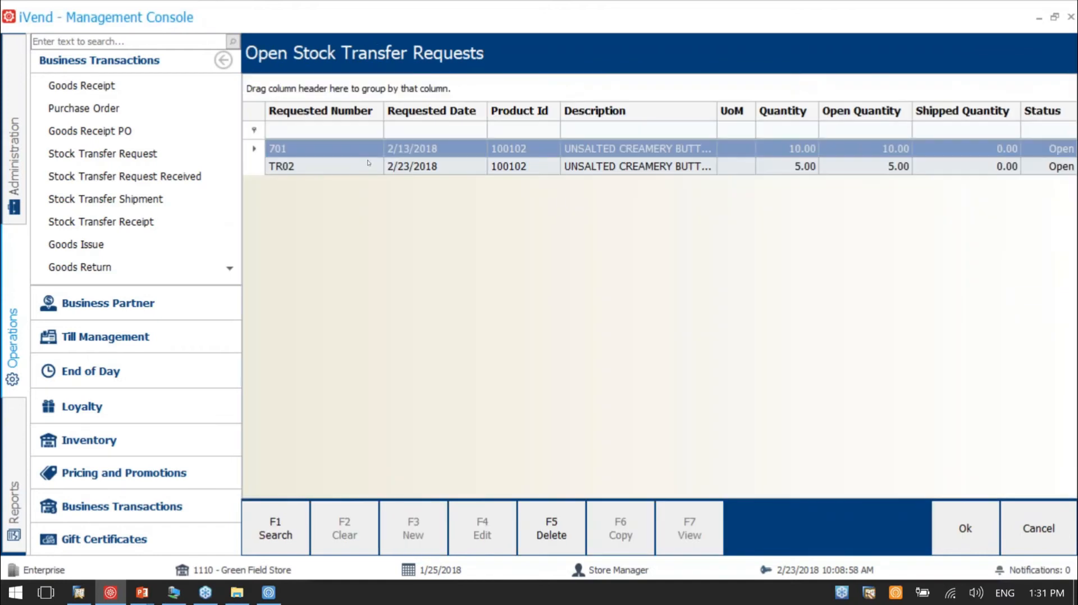
Try to copy the pending request TR02 into the stock transfer shipment and dismiss the resulting message.
double_click(328, 167)
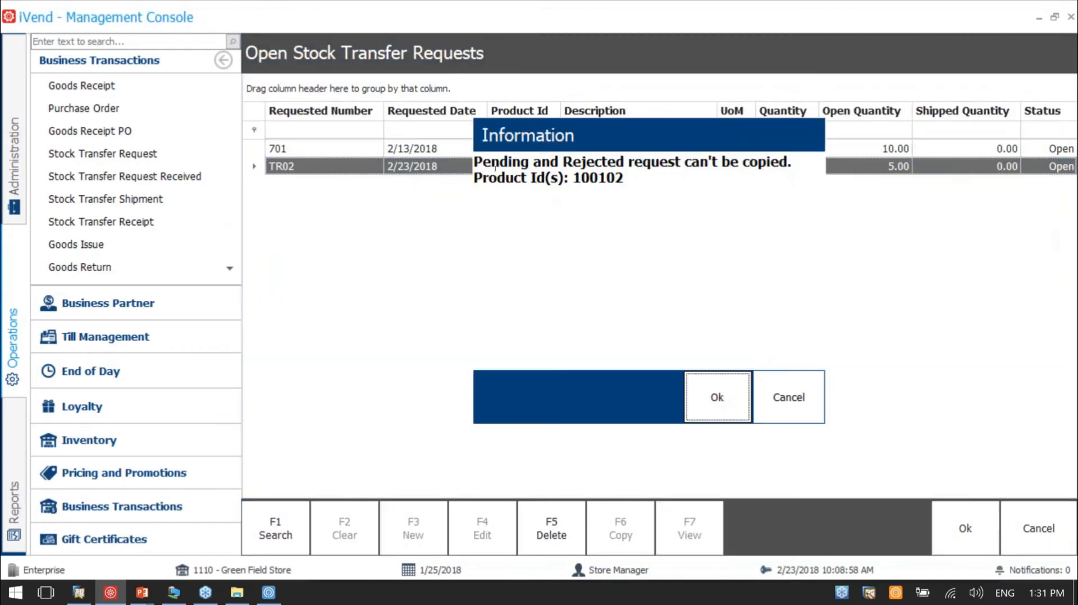
left_click_drag(492, 162, 703, 195)
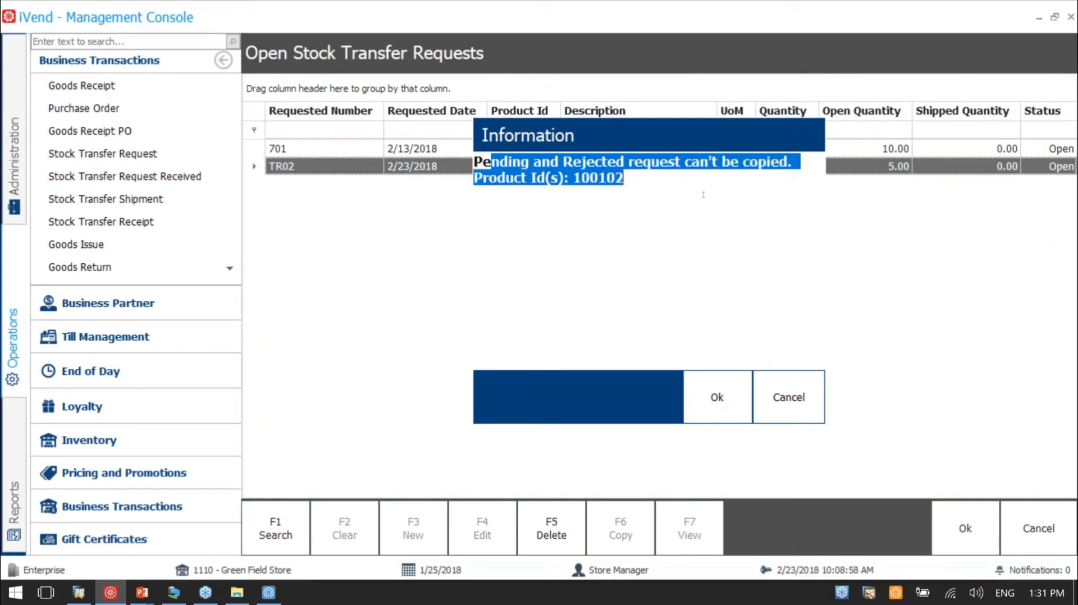
left_click(650, 197)
left_click_drag(624, 186, 475, 159)
left_click(569, 178)
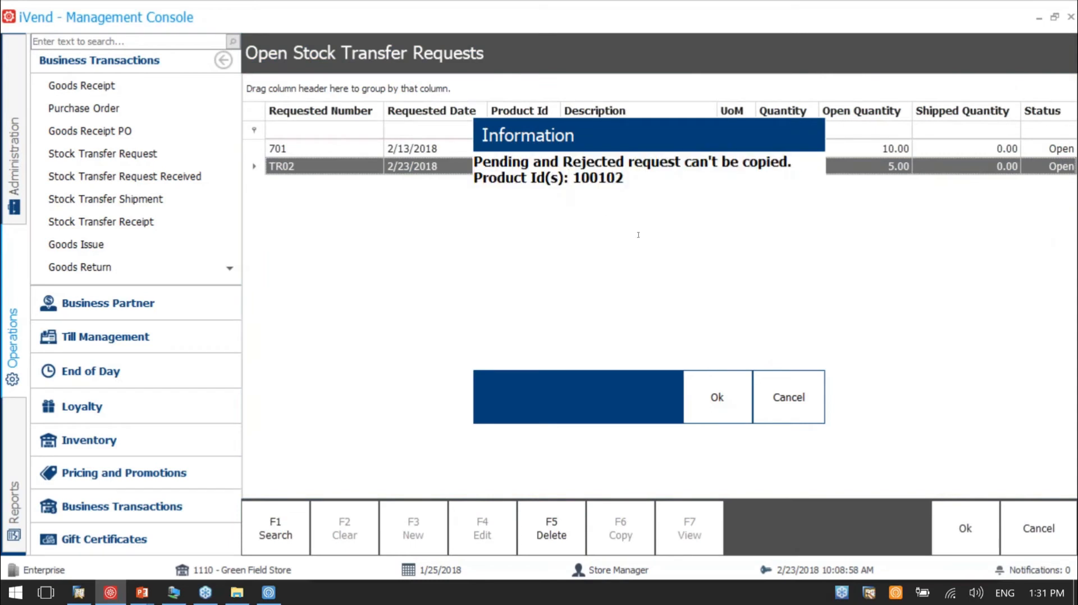
left_click(743, 405)
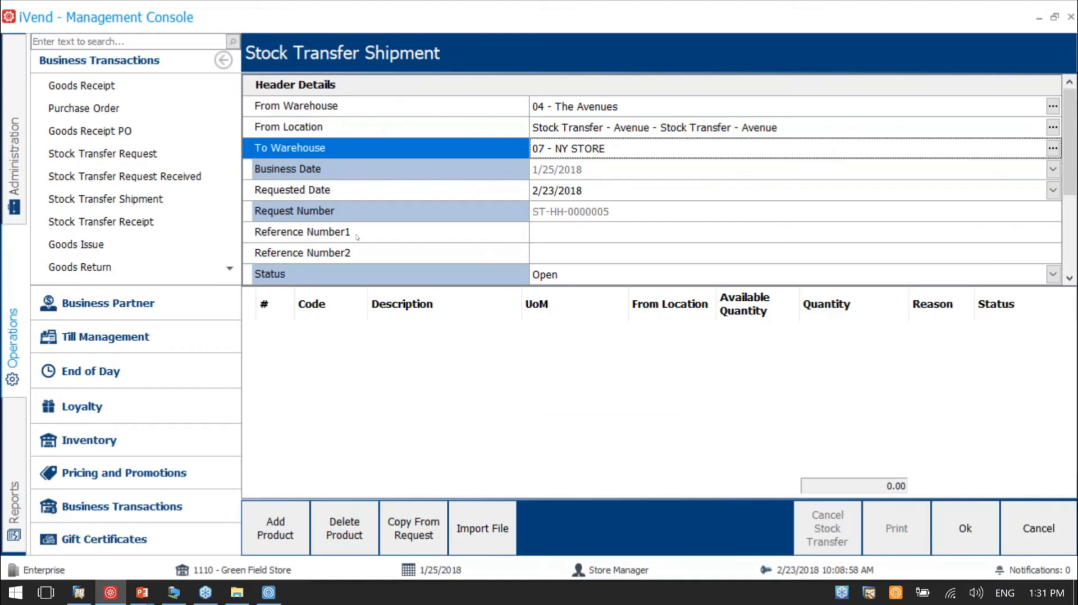
Search the open stock transfer requests received again and open TR02 for editing.
left_click(159, 176)
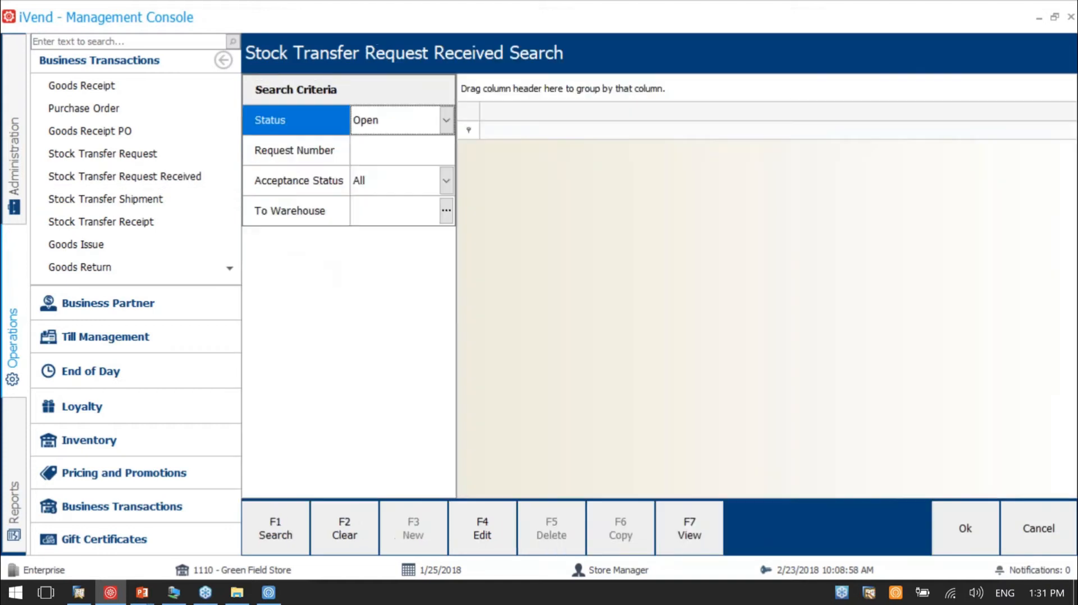
left_click(288, 536)
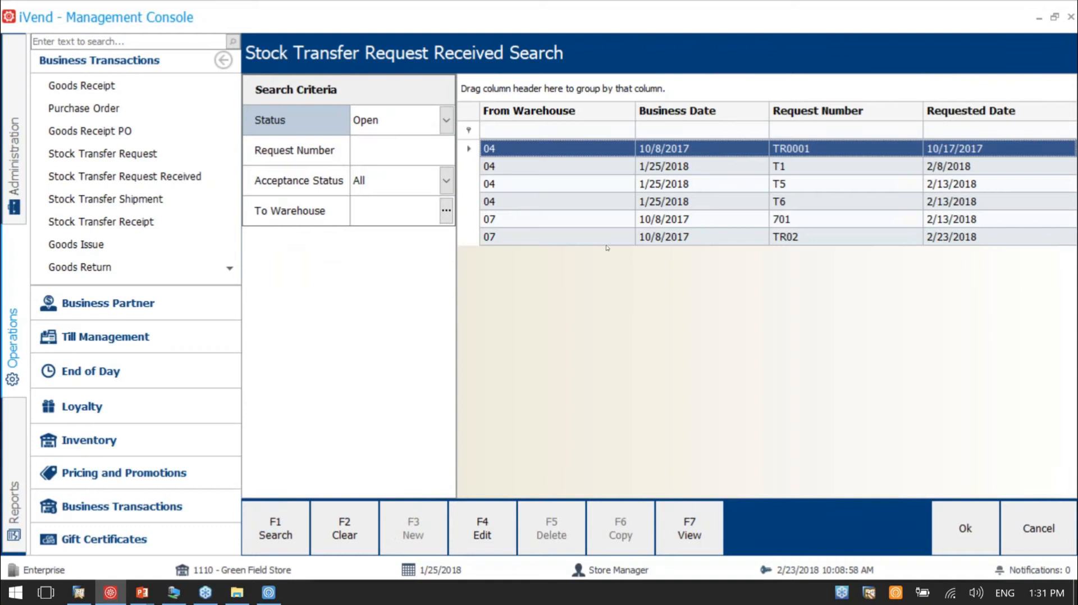
left_click(605, 238)
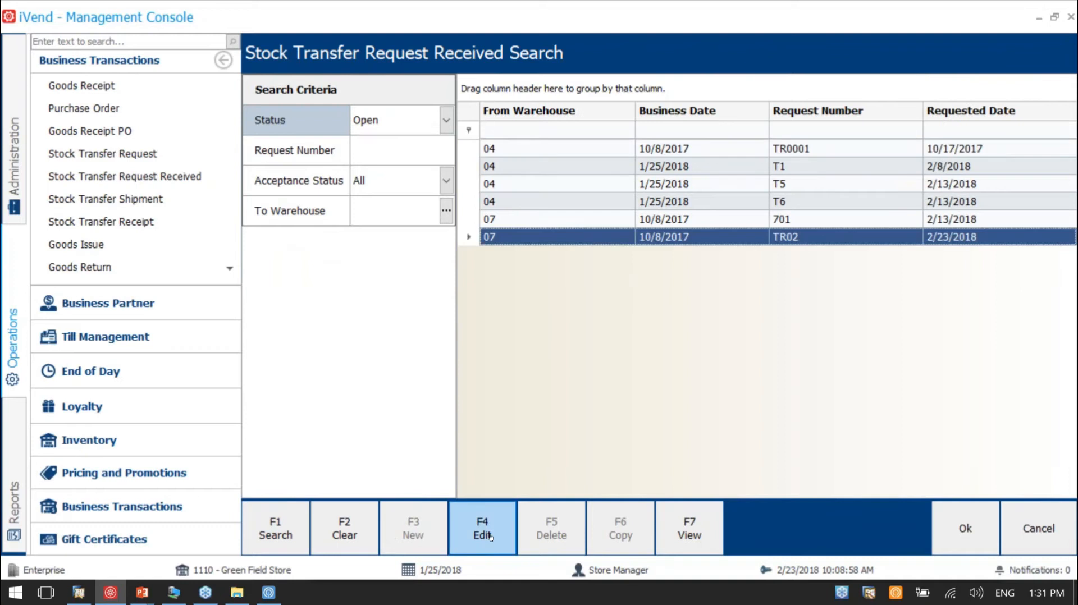
left_click(490, 536)
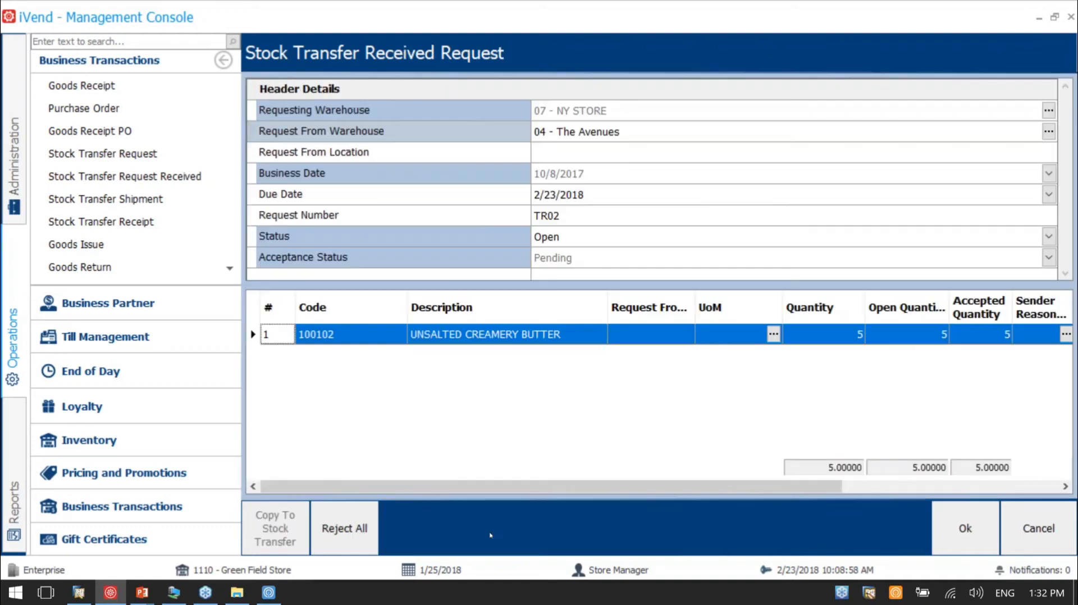
Accept the full quantity of 5 on received request TR02, save it and return to the shipment.
left_click(853, 338)
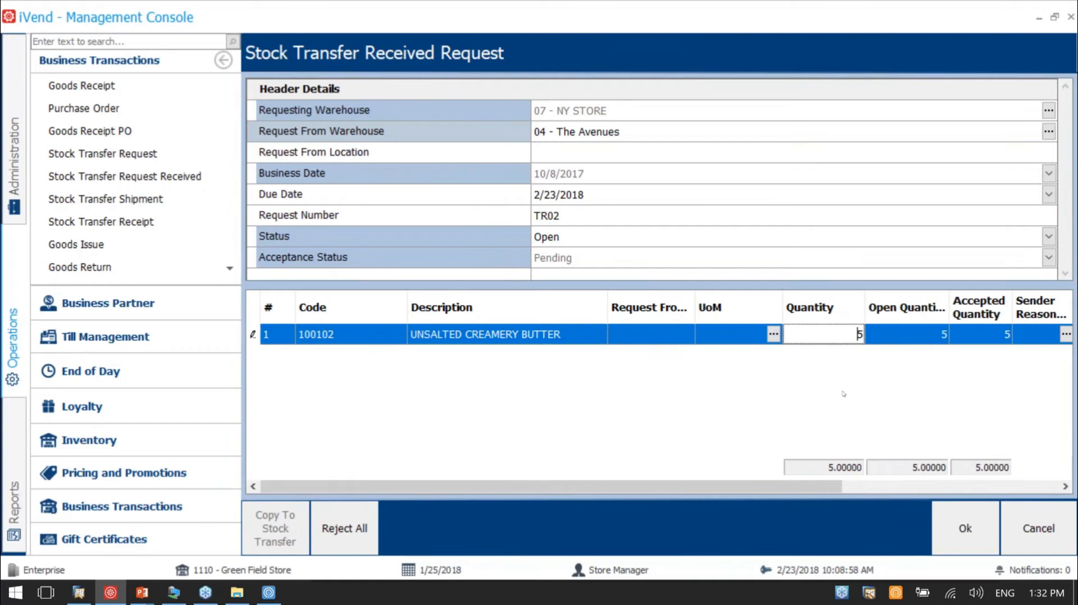
left_click(866, 492)
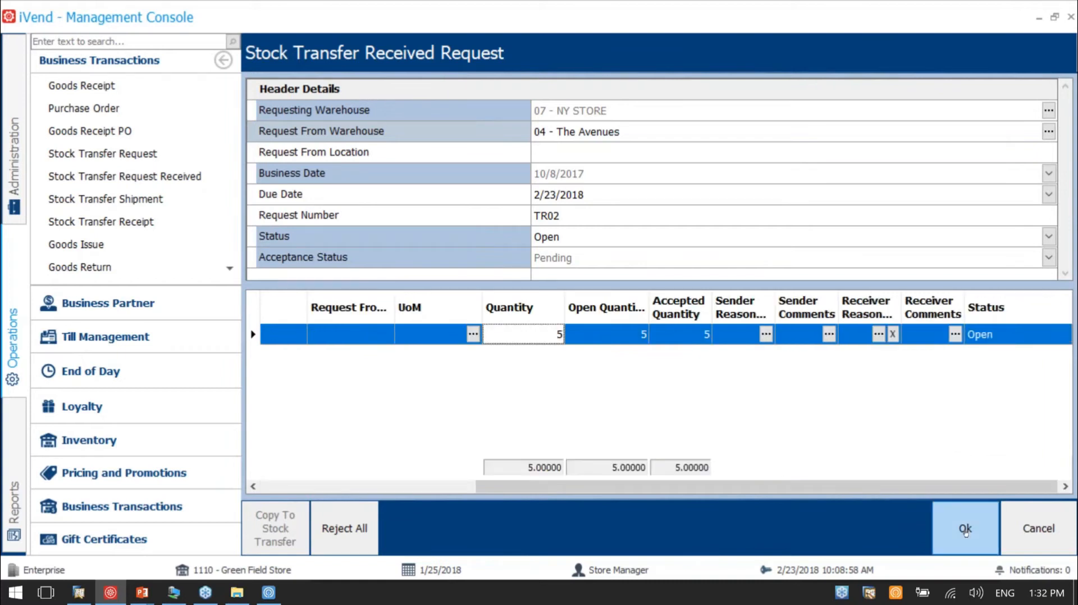
left_click_drag(709, 335, 686, 335)
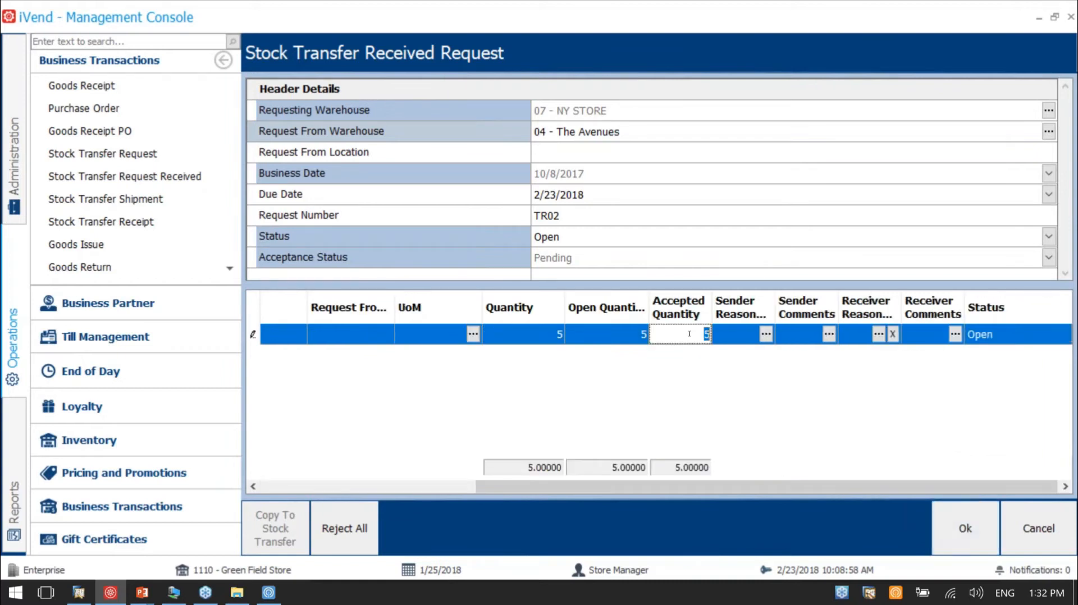
left_click(961, 533)
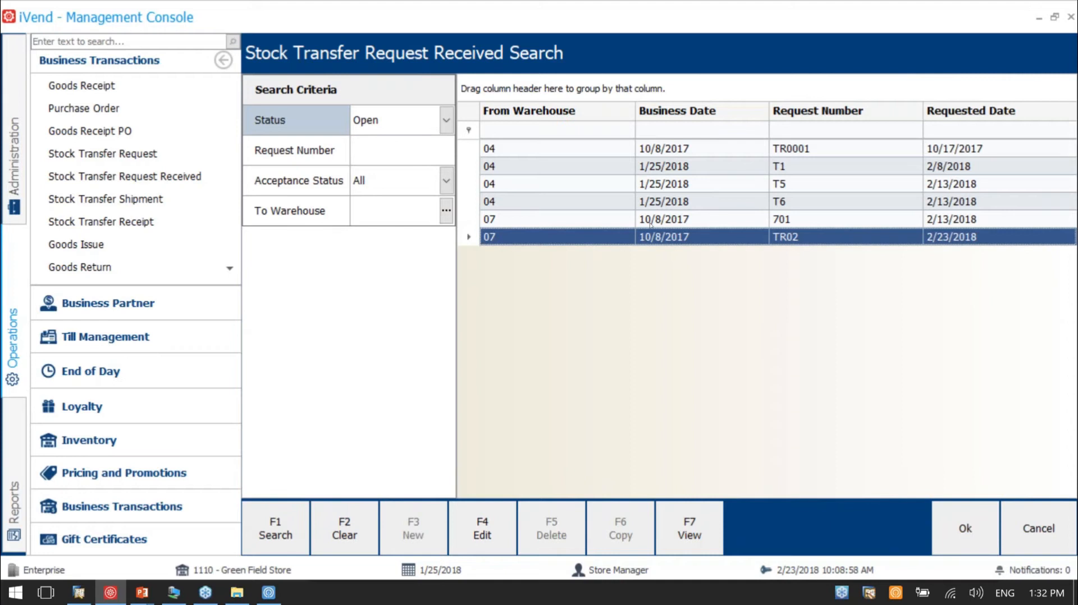
key("Escape")
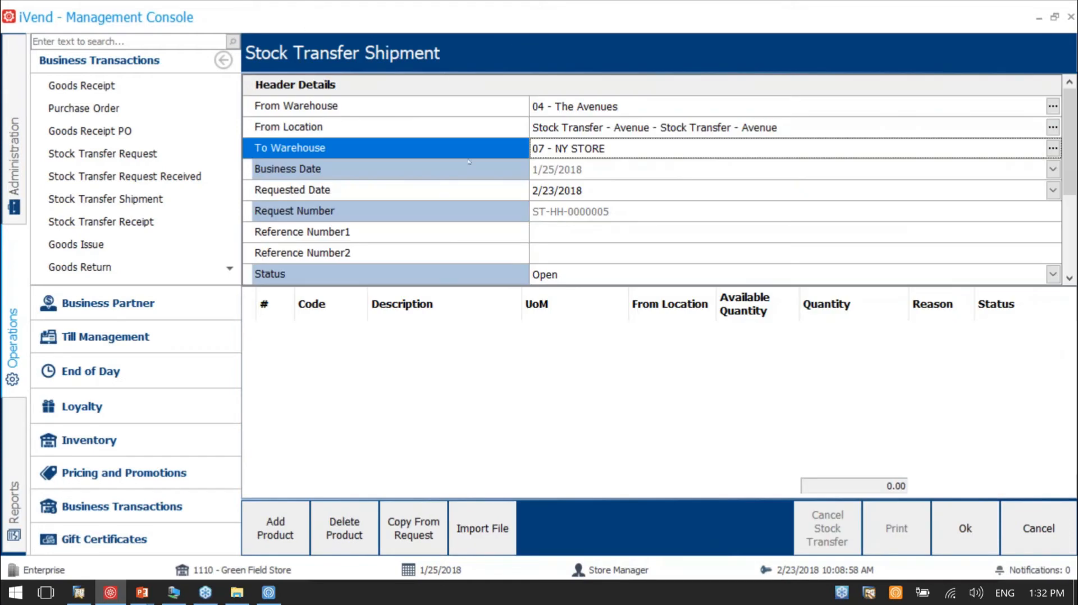
Copy accepted request TR02 into the stock transfer shipment to 07 - NY STORE, save the shipment and close its printed report.
left_click(413, 542)
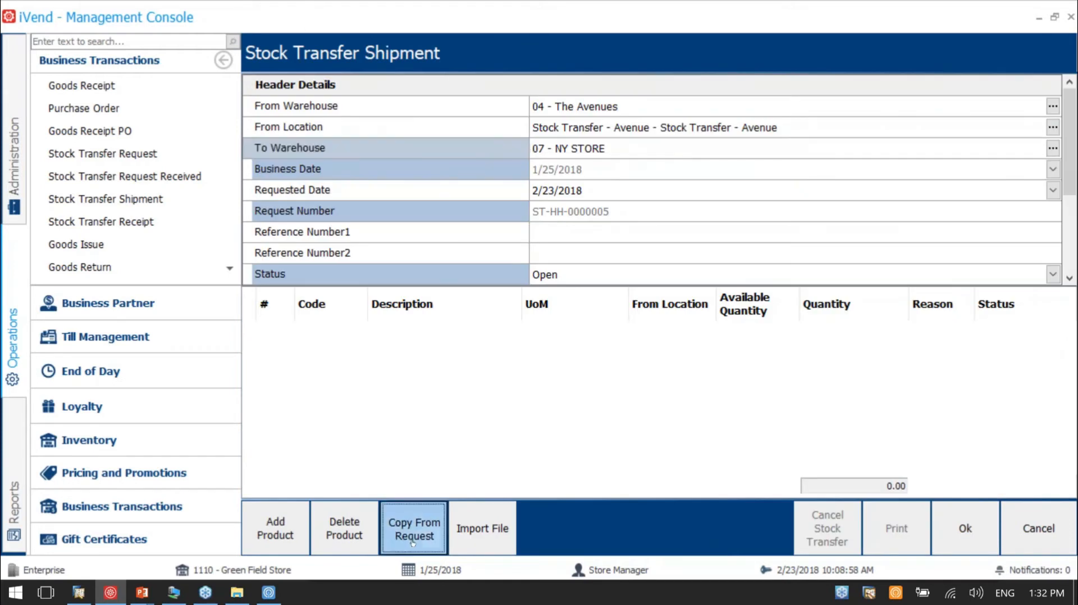
left_click(485, 166)
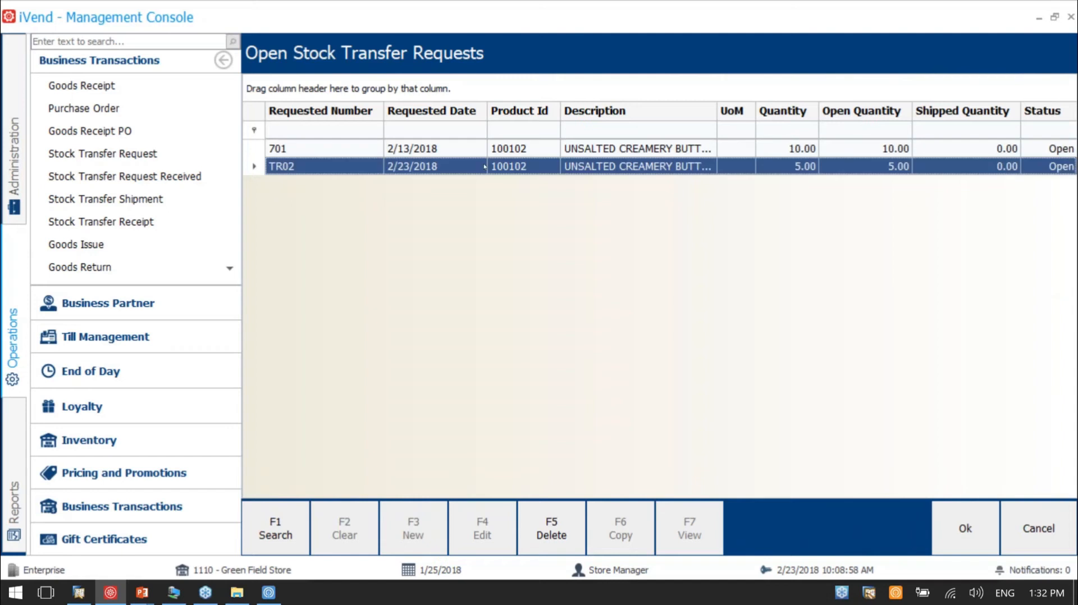
left_click(968, 529)
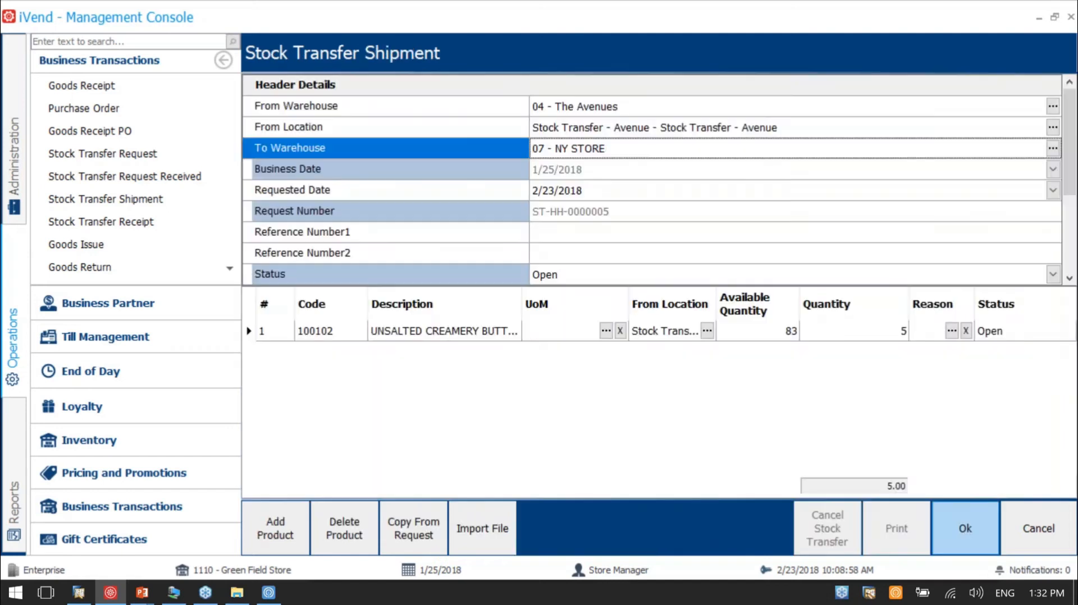
left_click(967, 529)
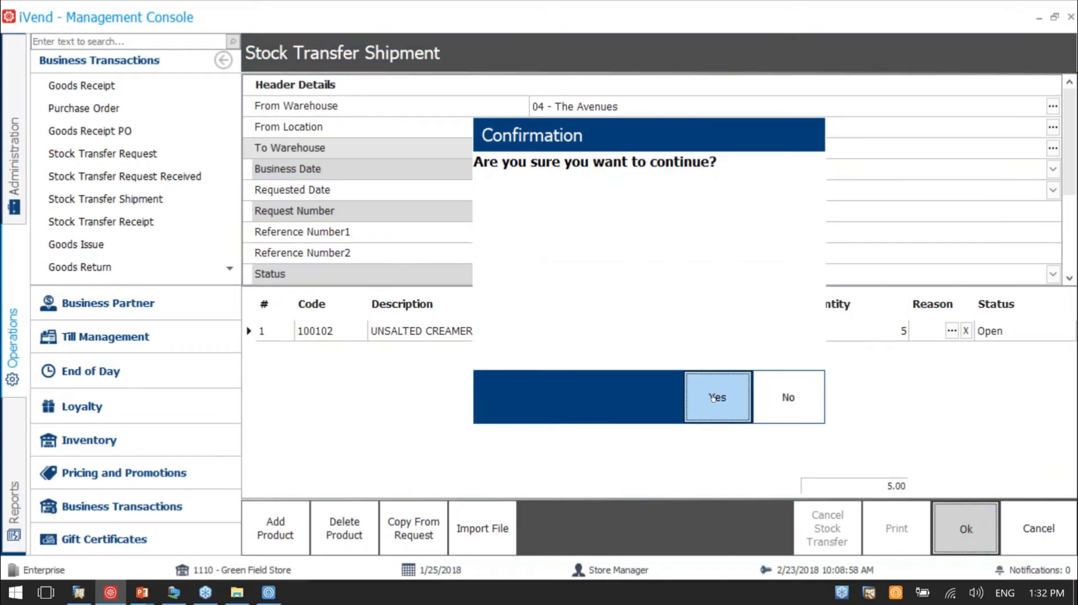
left_click(715, 402)
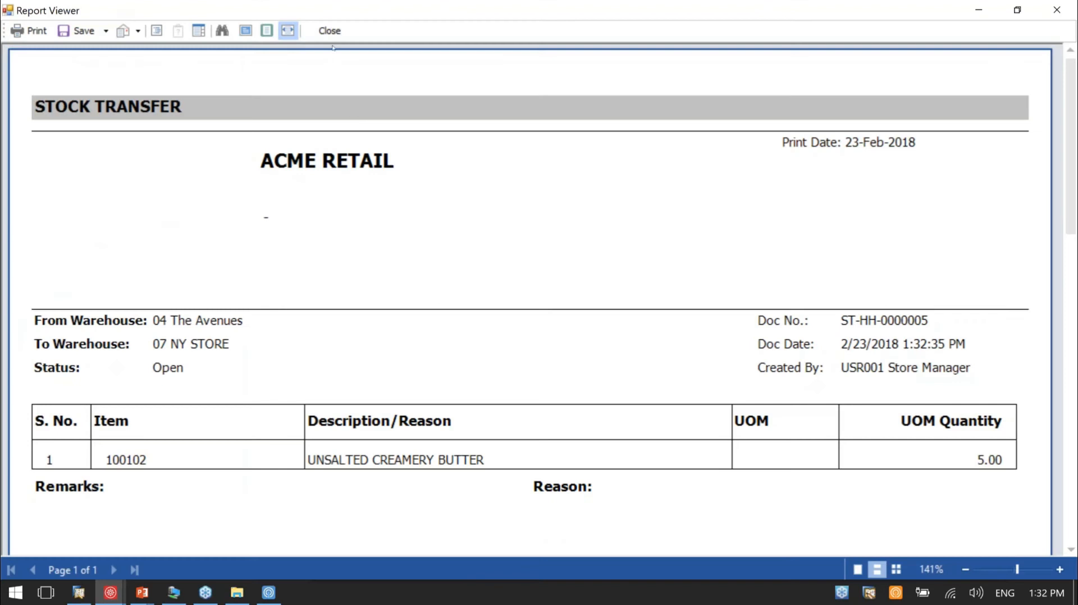
left_click(329, 30)
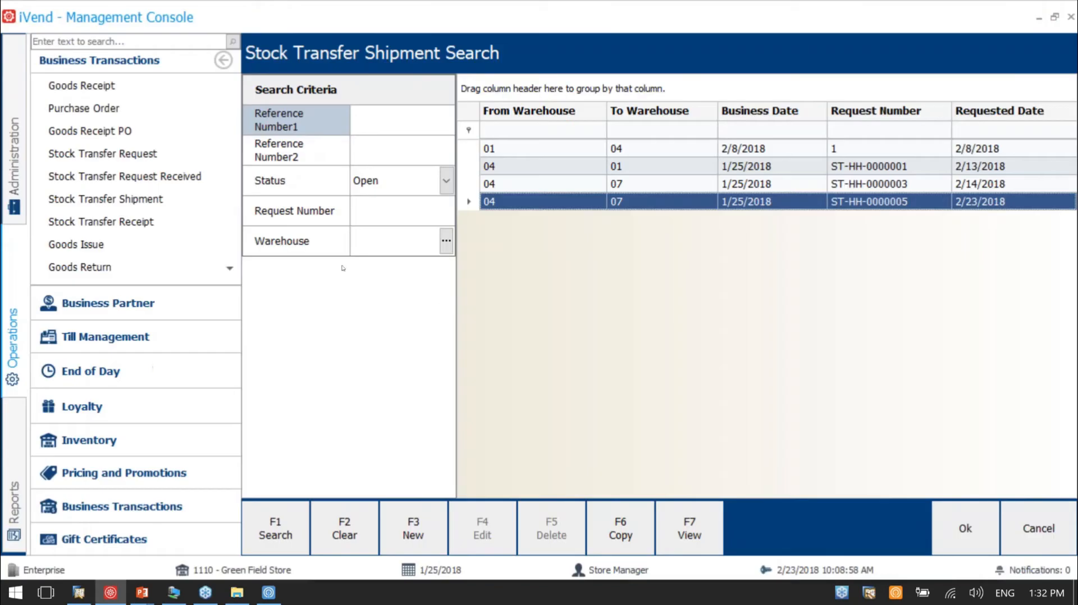
View the details of the newly saved shipment ST-HH-0000005 and return to the shipment search.
left_click(689, 528)
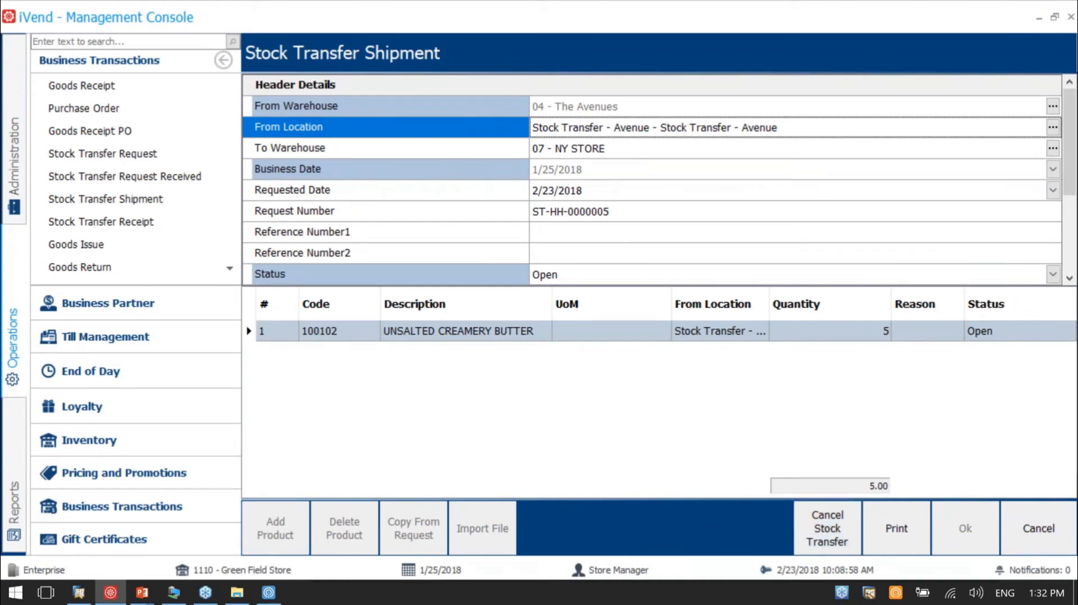
left_click(610, 394)
key("Escape")
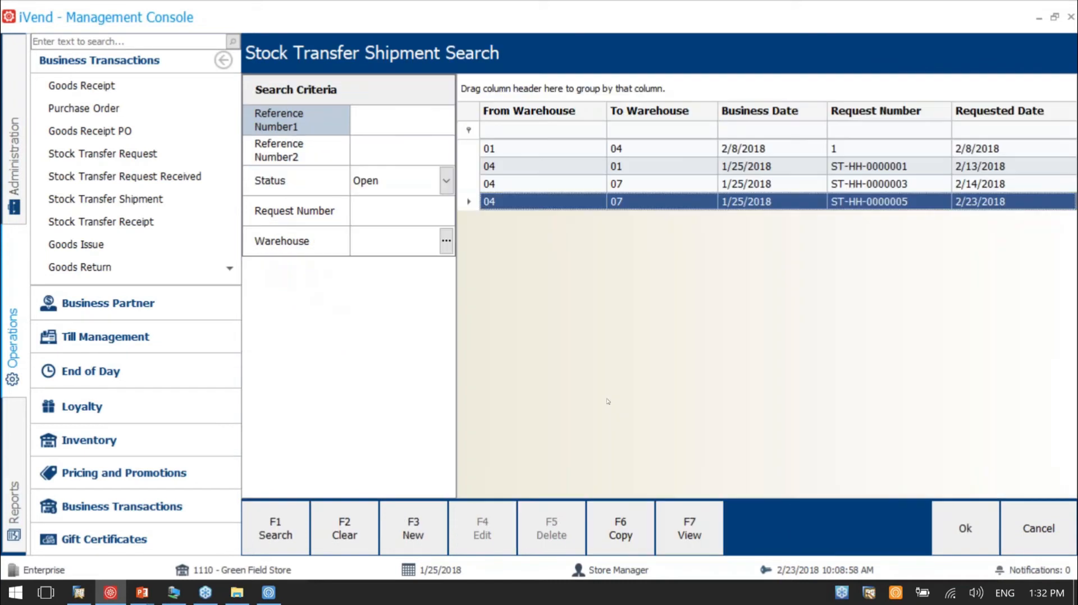
Open the Replication Monitor and refresh the records waiting to be sent to destination 4611.
left_click(14, 157)
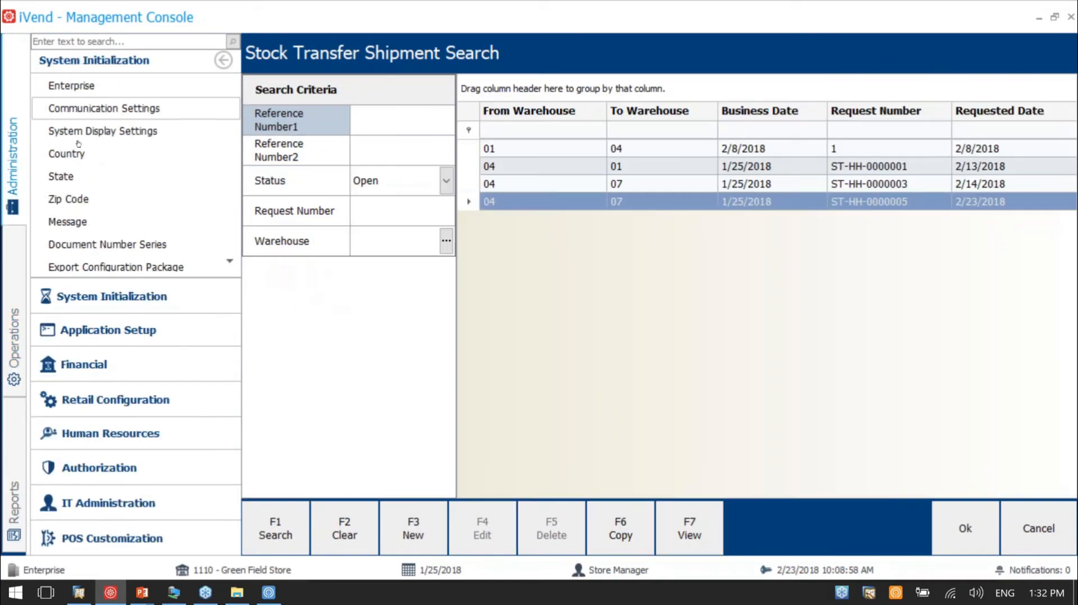
left_click(76, 504)
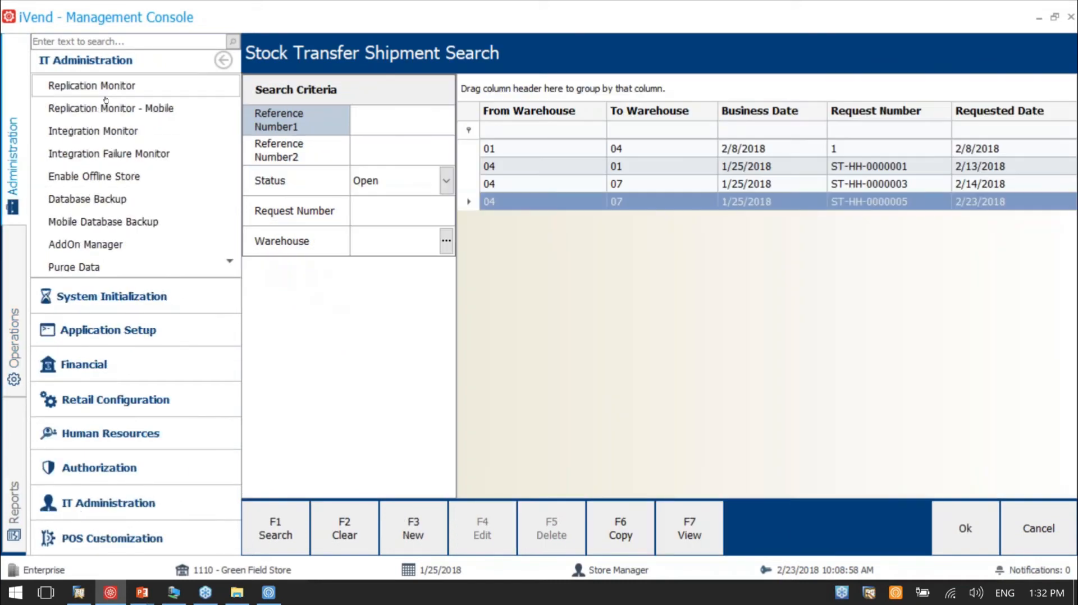
left_click(92, 86)
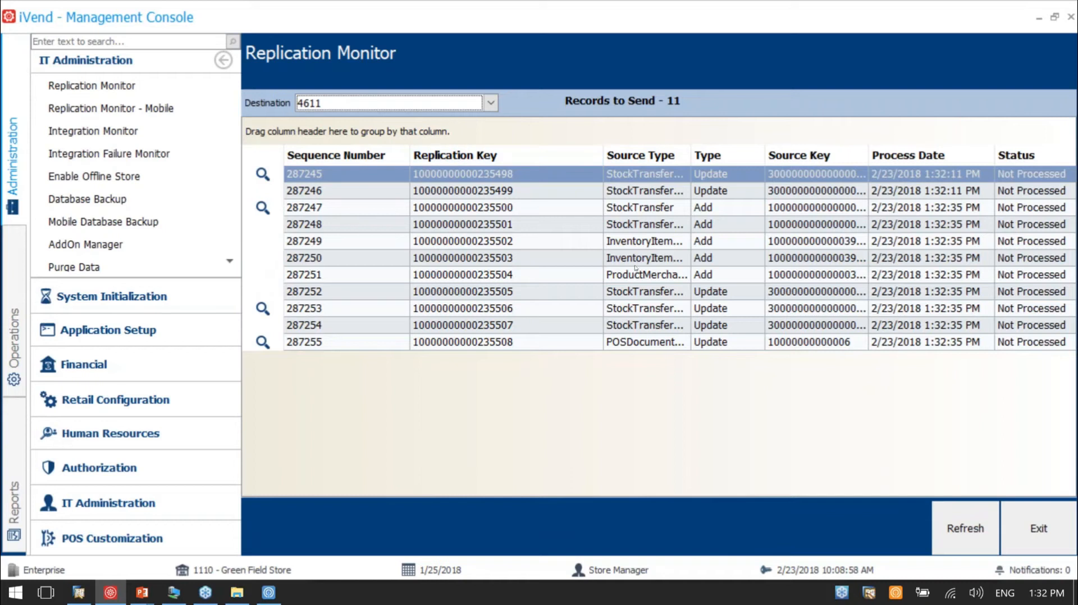
left_click(965, 527)
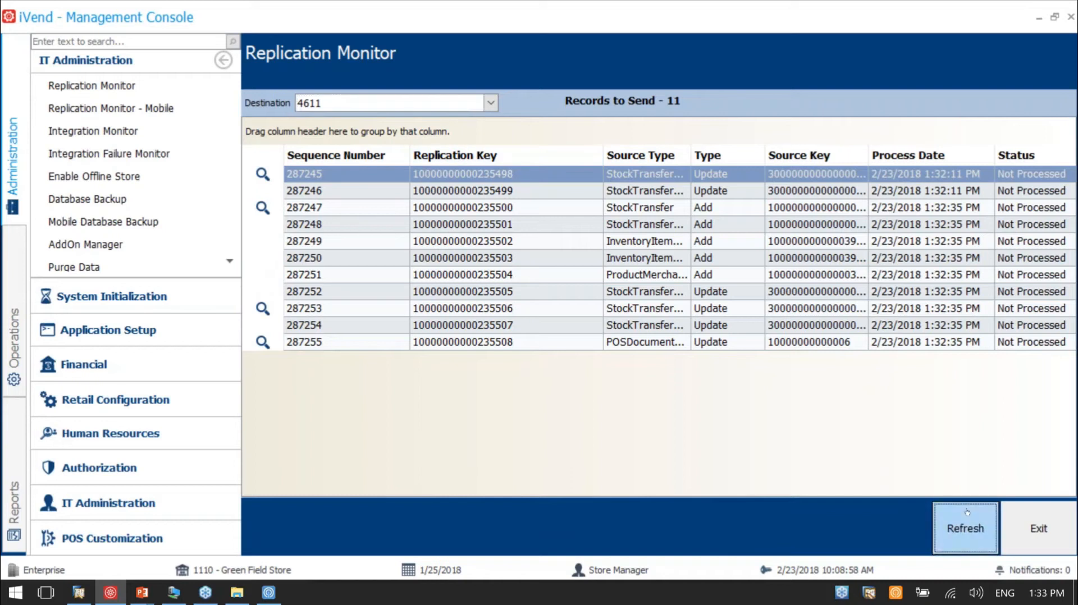
left_click(963, 533)
left_click(963, 532)
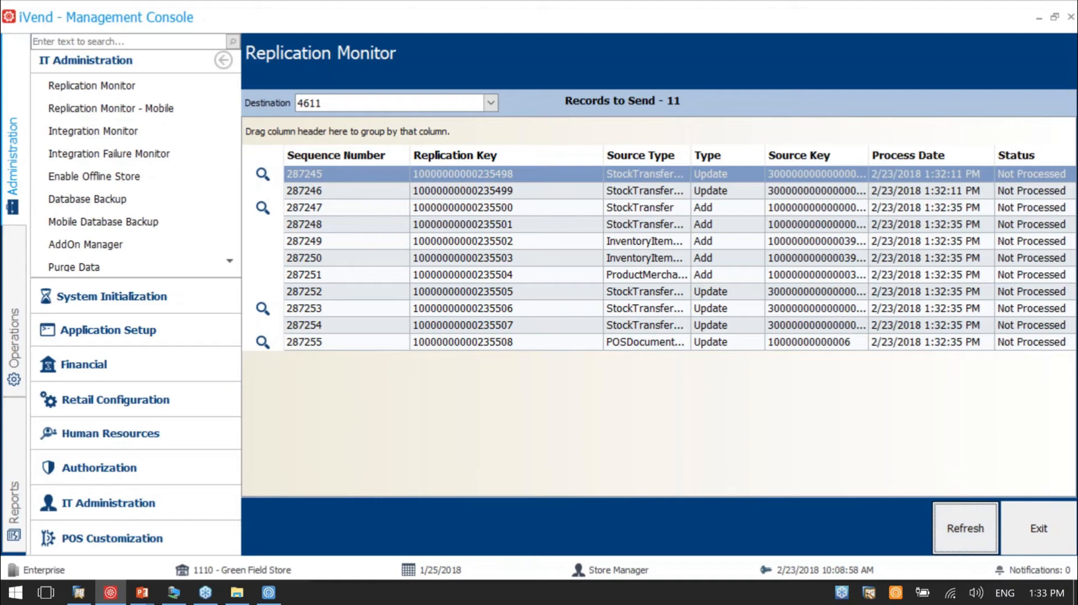
Switch to the NY STORE virtual machine, leave its current screen and open the Stock Transfer Receipt search.
left_click(174, 592)
left_click(975, 497)
left_click(974, 497)
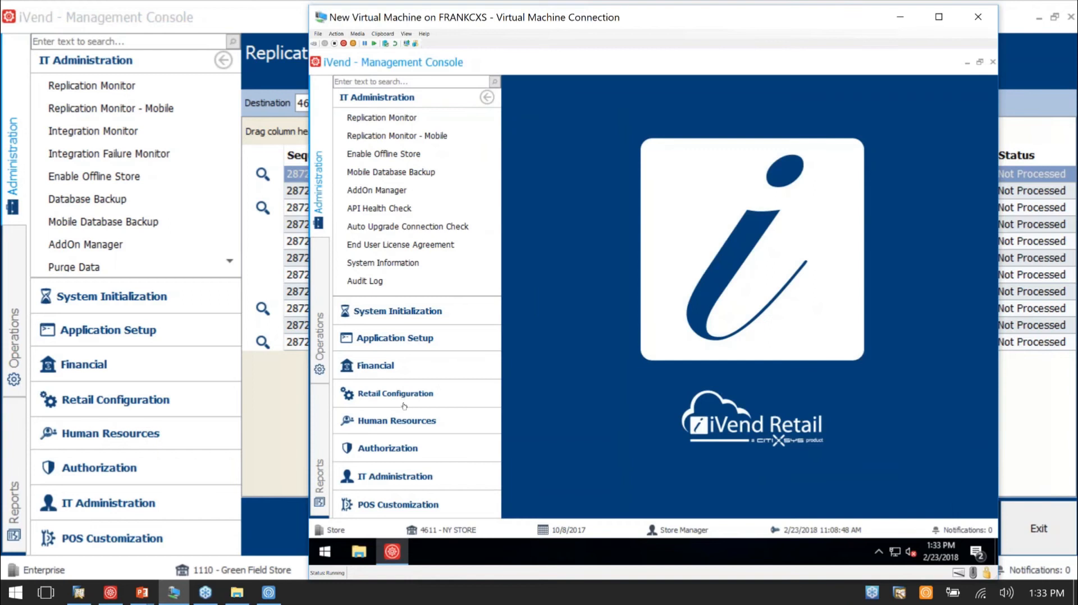
left_click(319, 337)
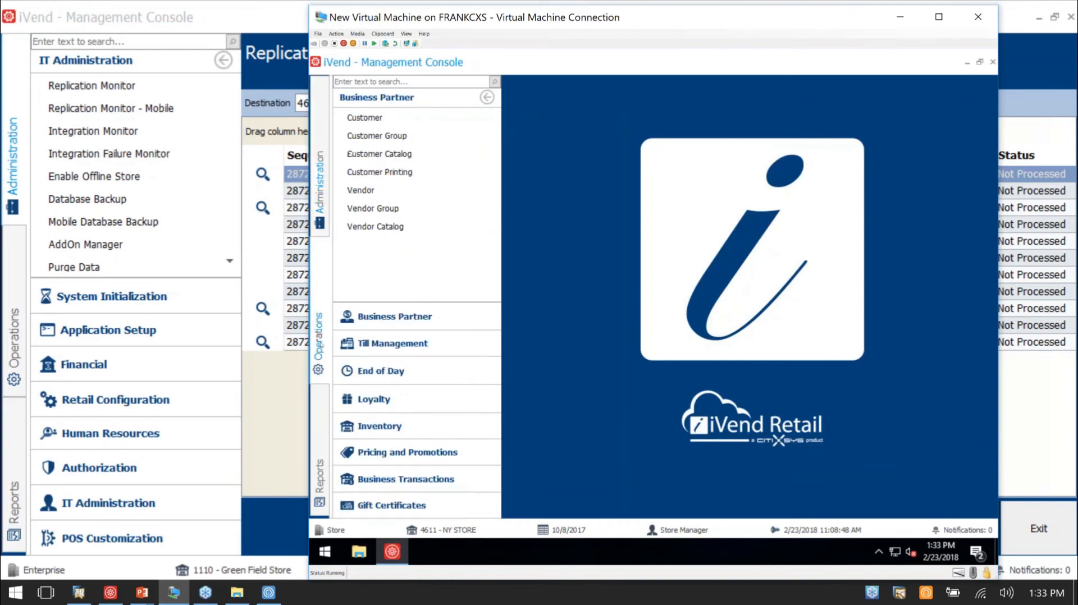
left_click(392, 480)
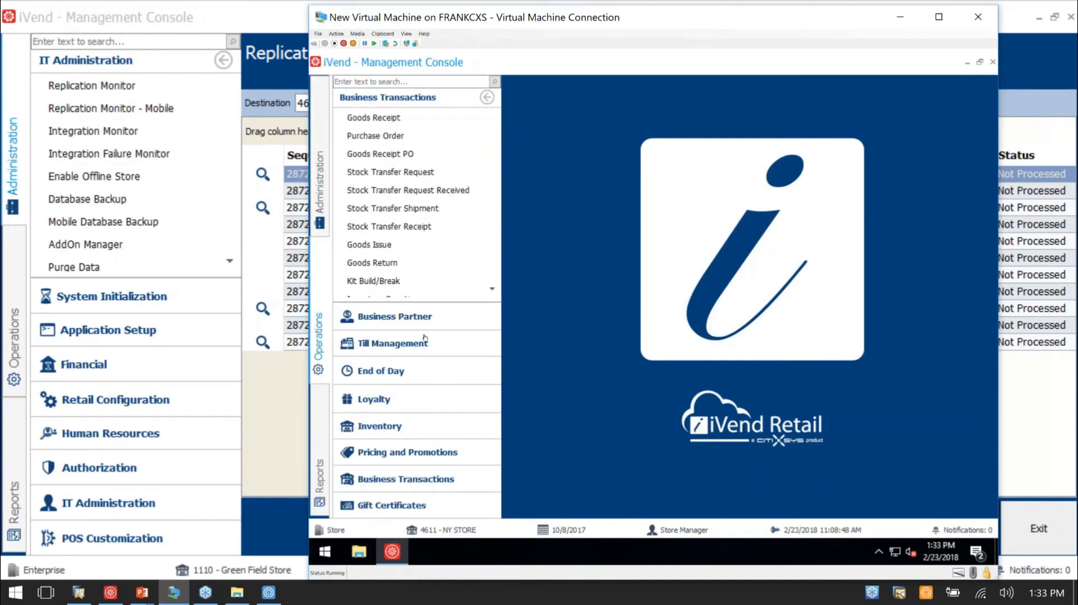
left_click(425, 227)
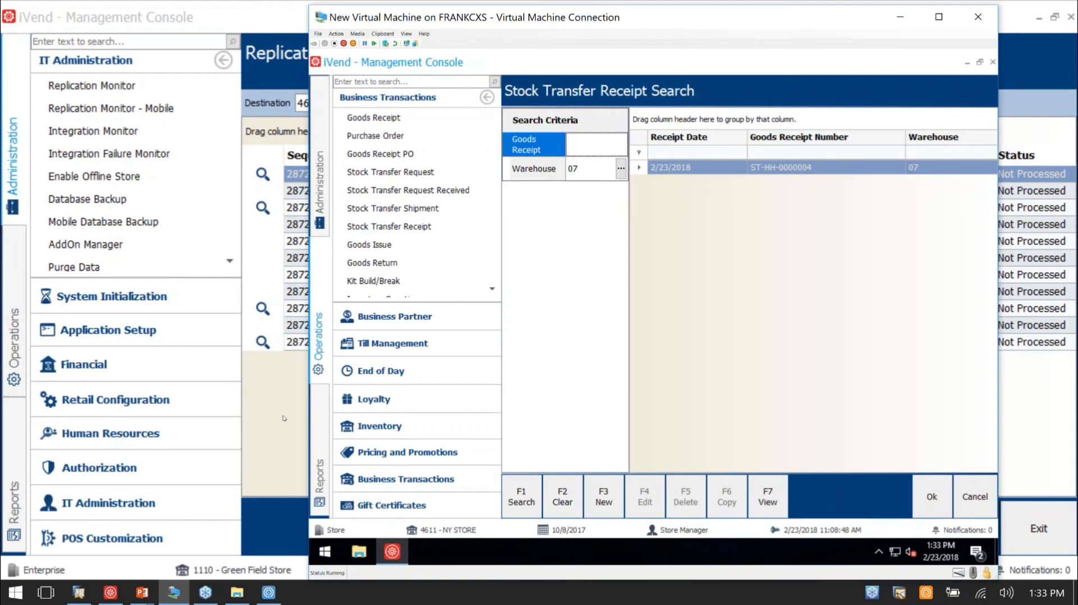
Return to the enterprise console and refresh the Replication Monitor for destination 4611 again.
left_click(283, 418)
left_click(943, 524)
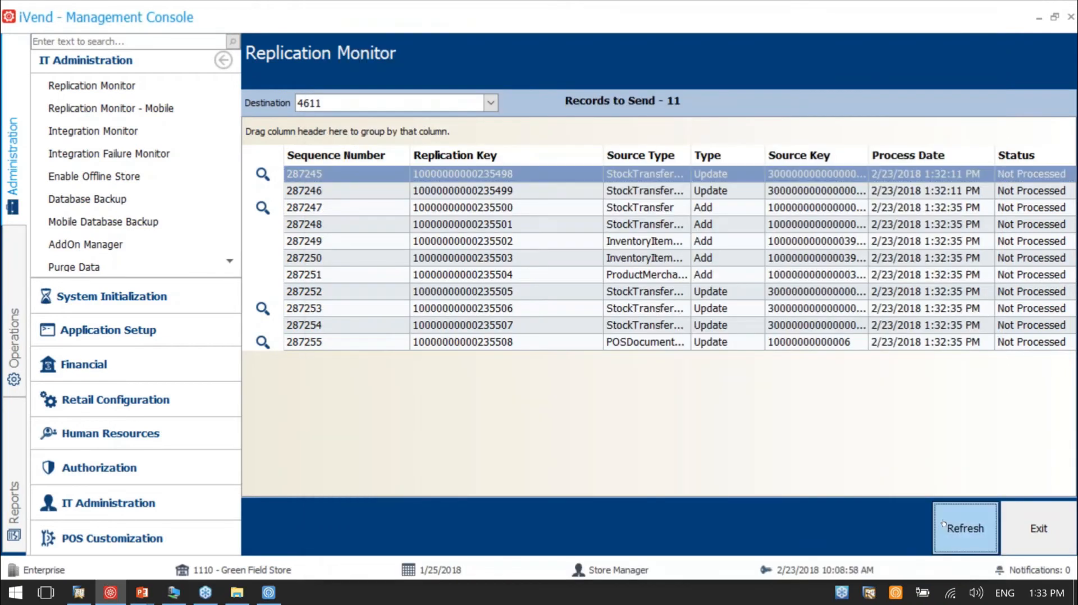
left_click(943, 523)
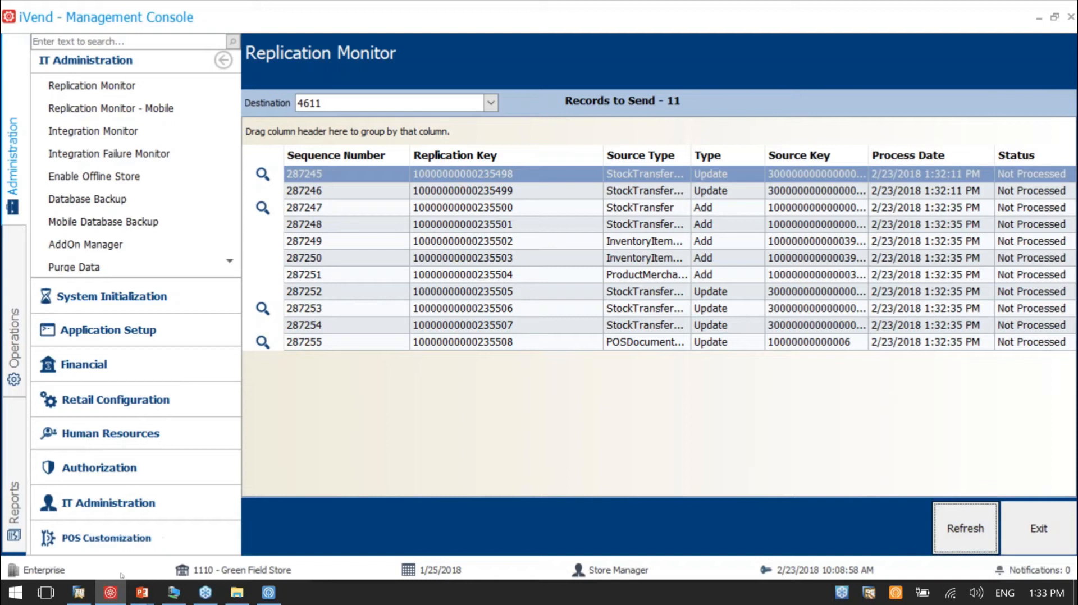
Switch to the PowerPoint slide show to review the Scenario 3 transfer shipment options and return to iVend.
left_click(143, 592)
left_click(268, 527)
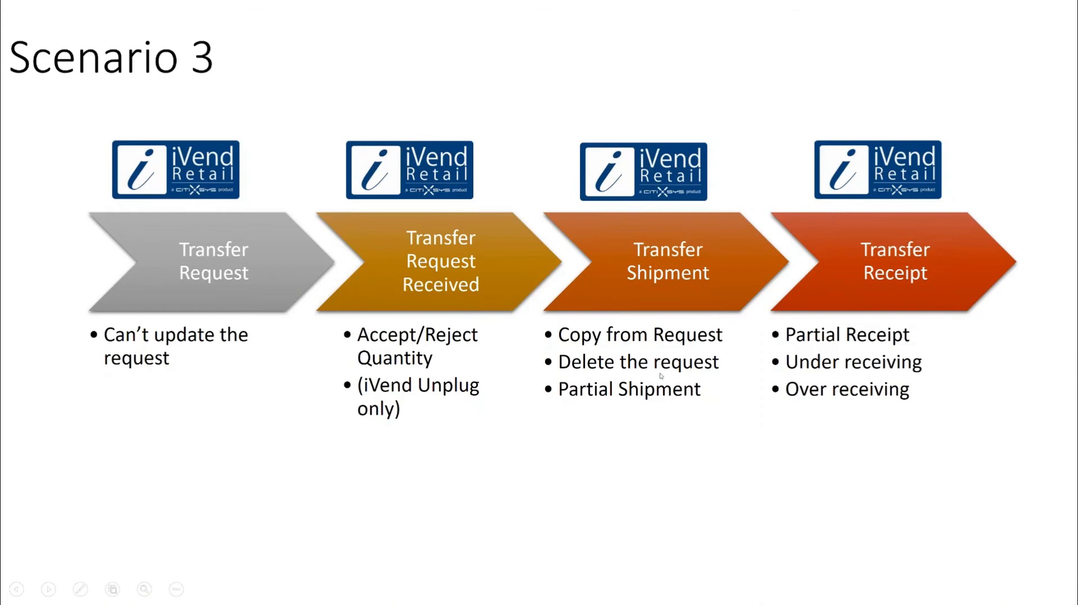
key("alt+Tab")
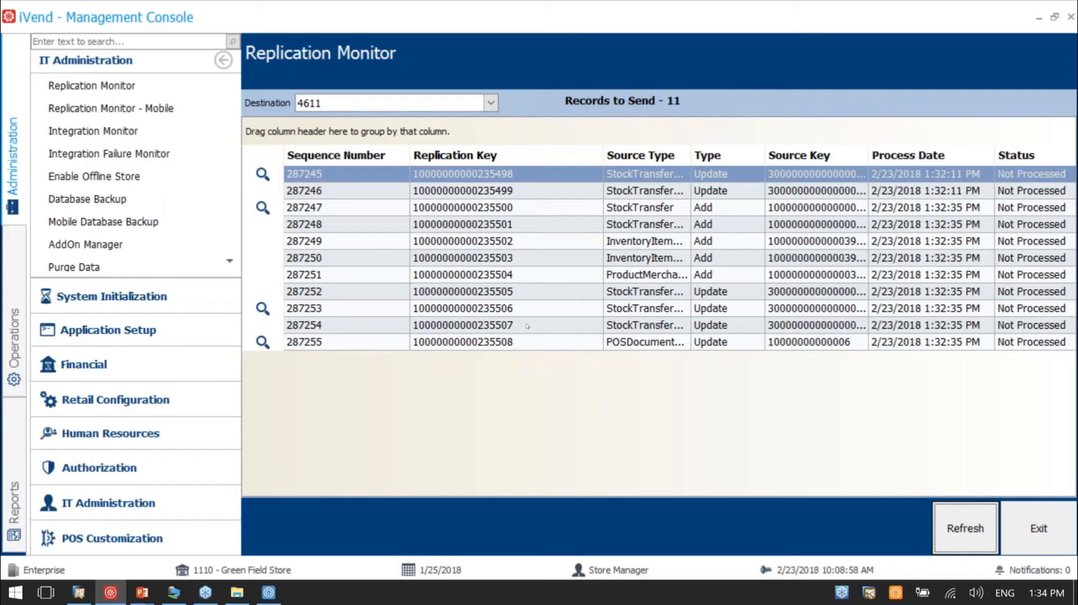
Create another stock transfer shipment from 04 - The Avenues with 07 - NY STORE as the destination warehouse.
left_click(13, 343)
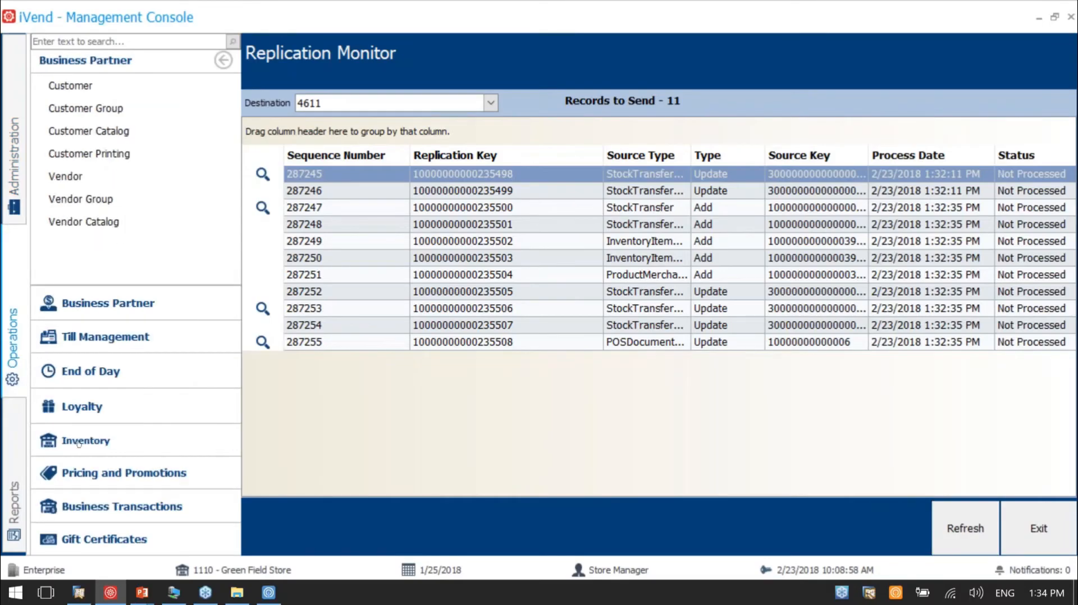
left_click(82, 506)
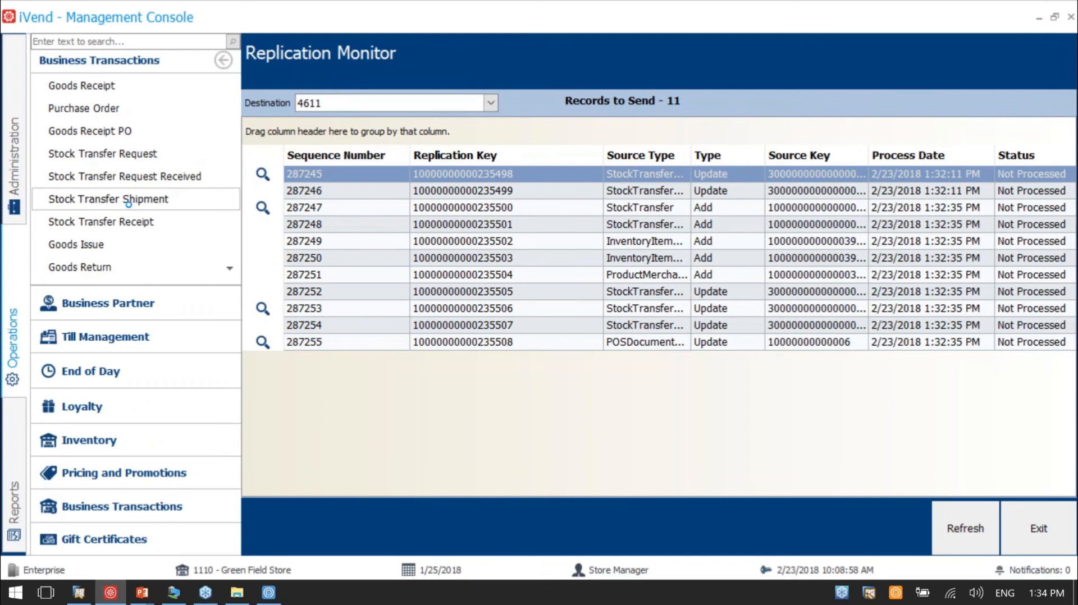
left_click(113, 199)
left_click(415, 528)
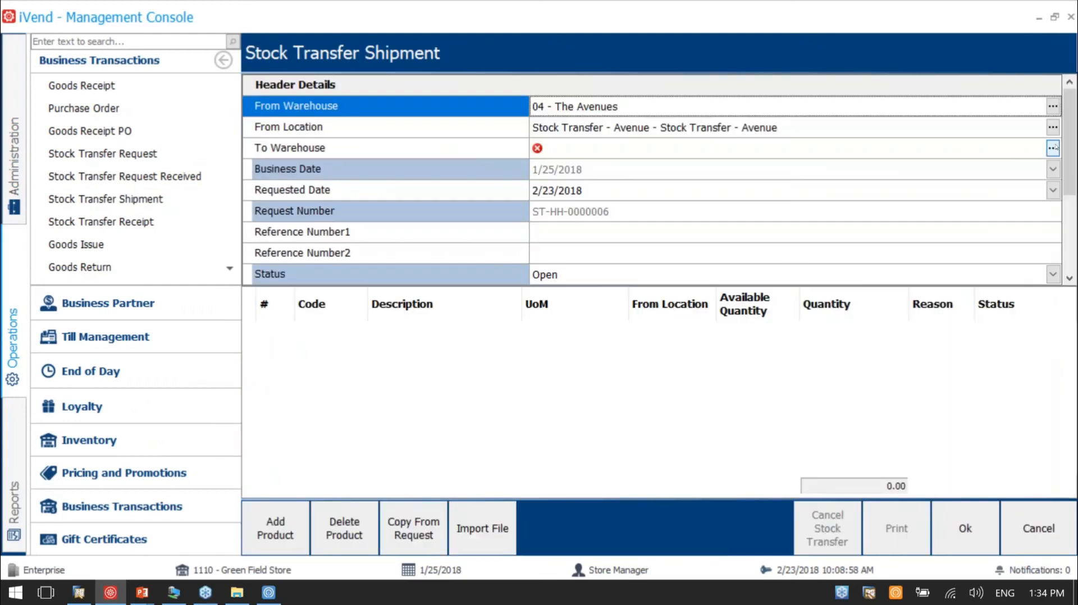
left_click(1053, 147)
left_click(1054, 148)
double_click(538, 220)
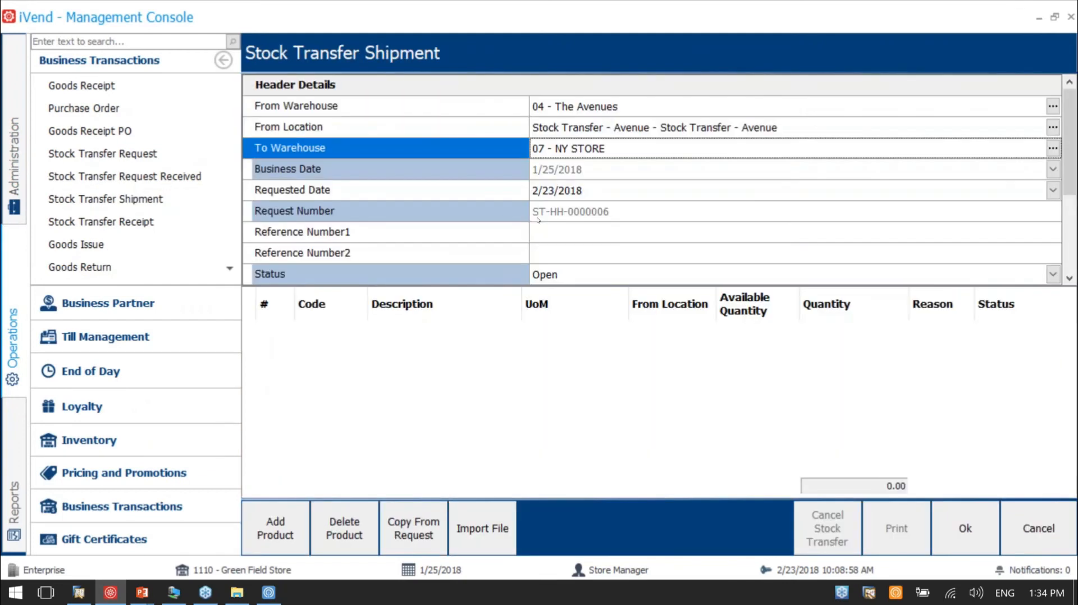
Open the list of open requests to copy from, delete request 701 and confirm the deletion.
left_click(413, 528)
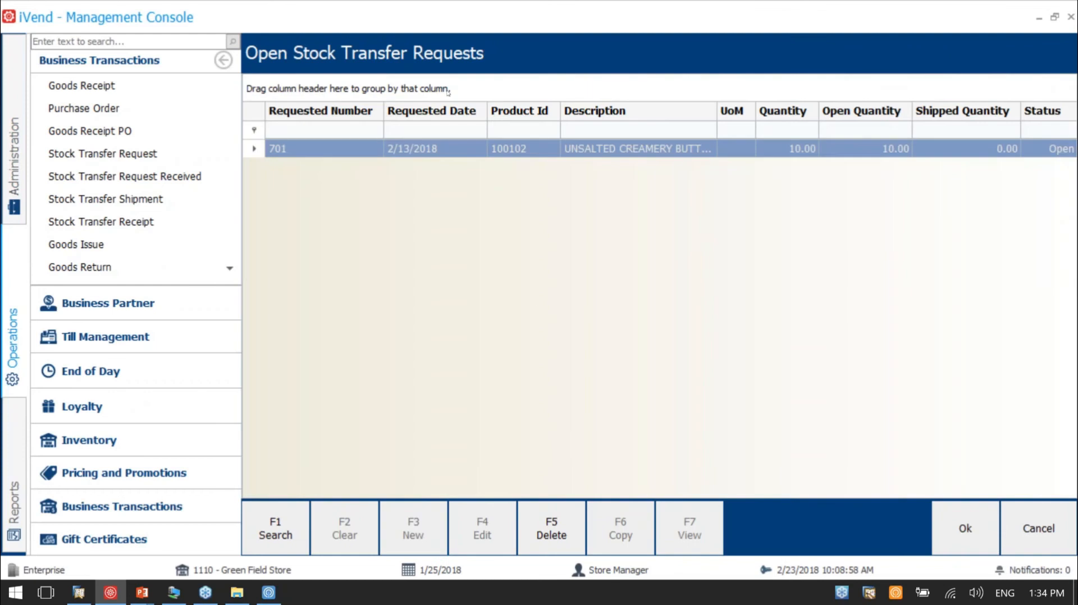
left_click(336, 151)
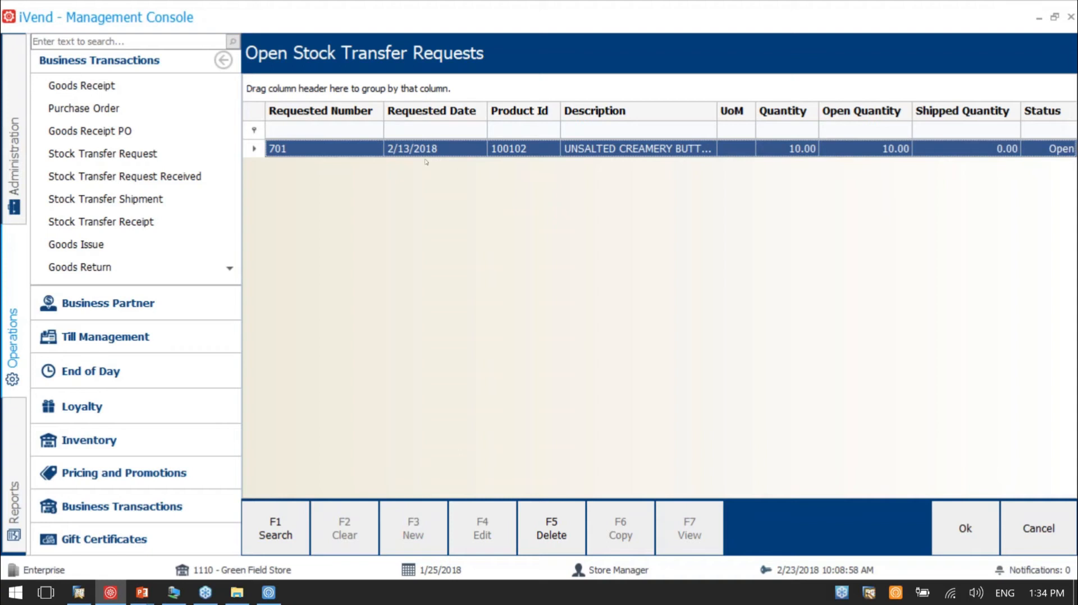
left_click(103, 154)
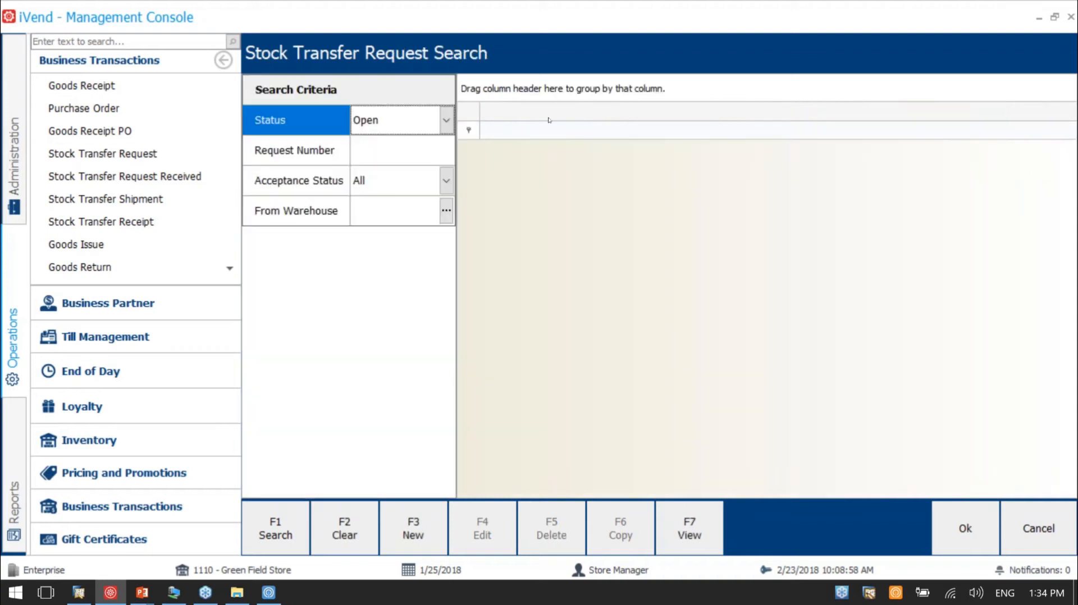
left_click(275, 528)
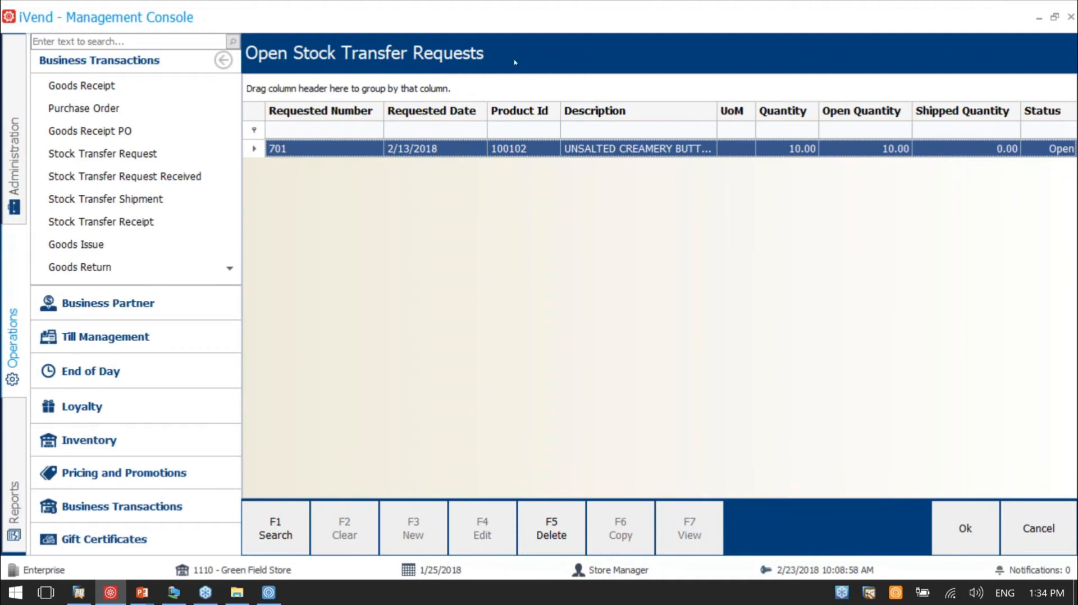
left_click(544, 527)
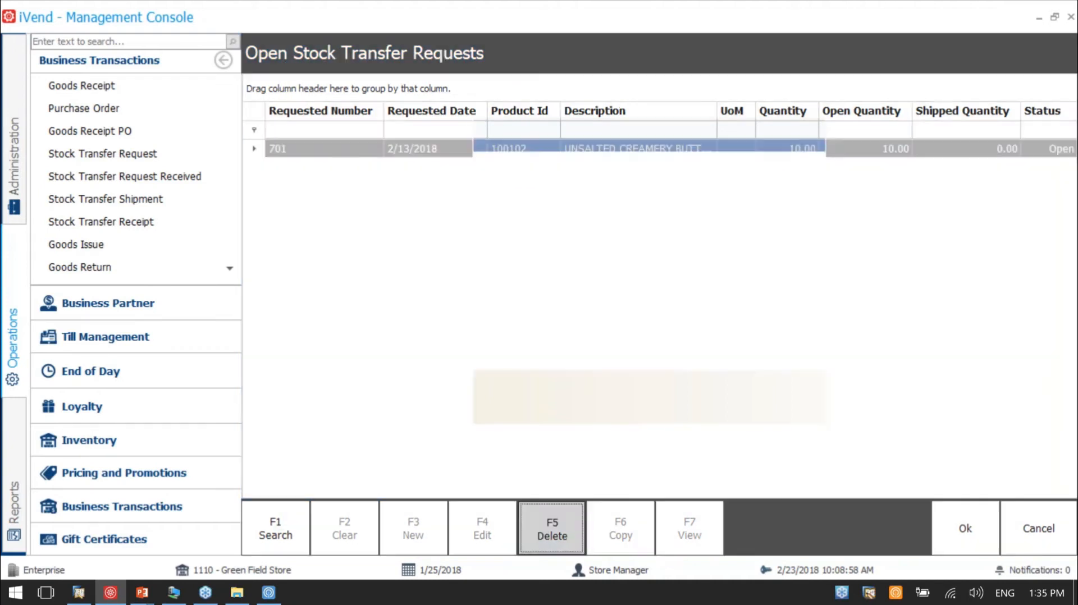
left_click(717, 398)
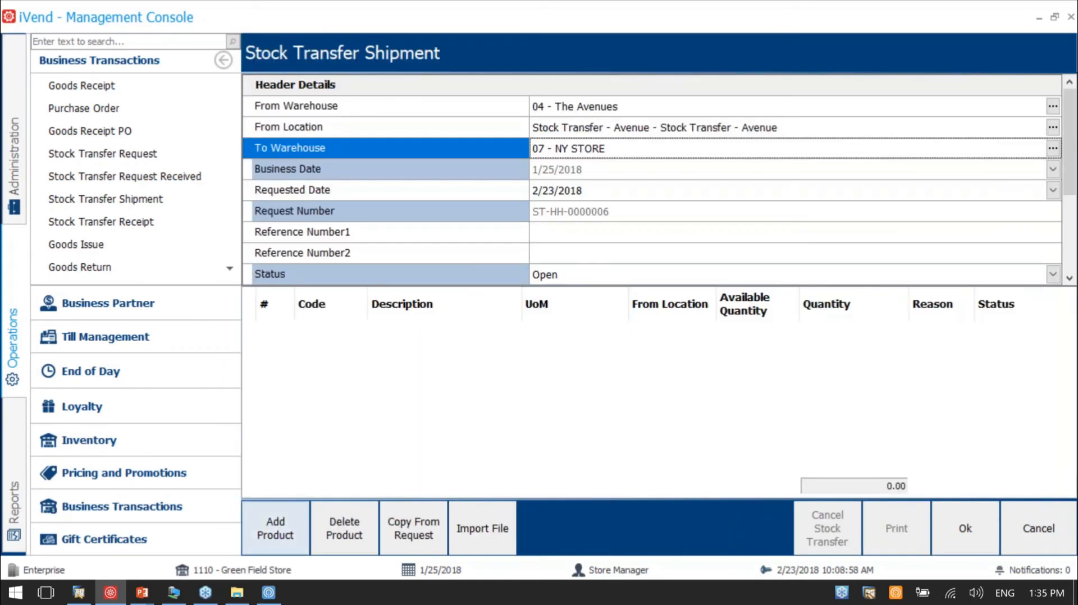
Revisit the Scenario 3 slide in PowerPoint, return to iVend and refresh the Replication Monitor for destination 4611.
left_click(153, 601)
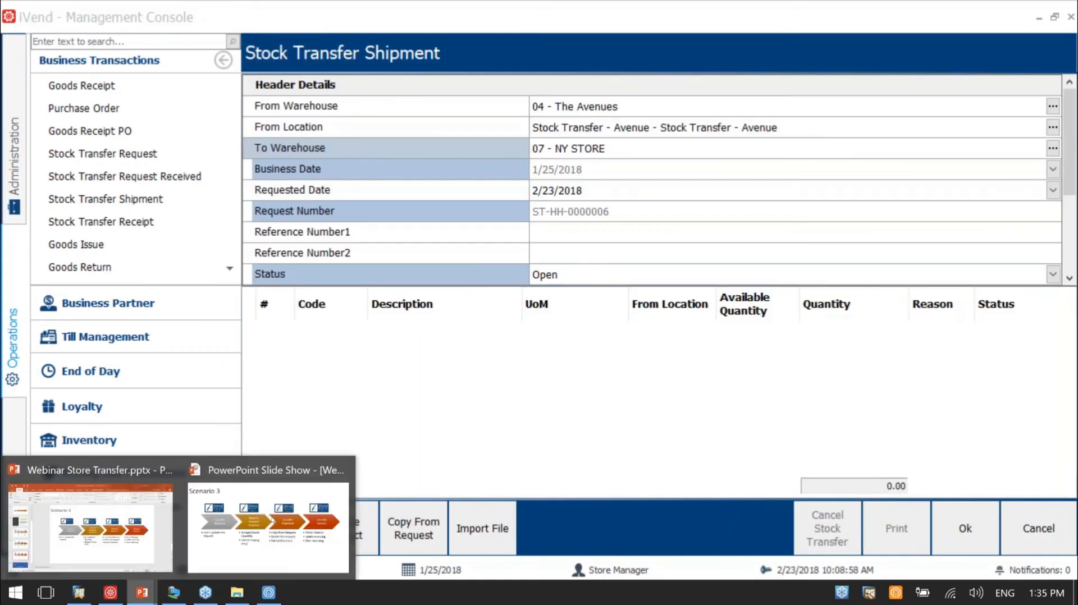
left_click(270, 523)
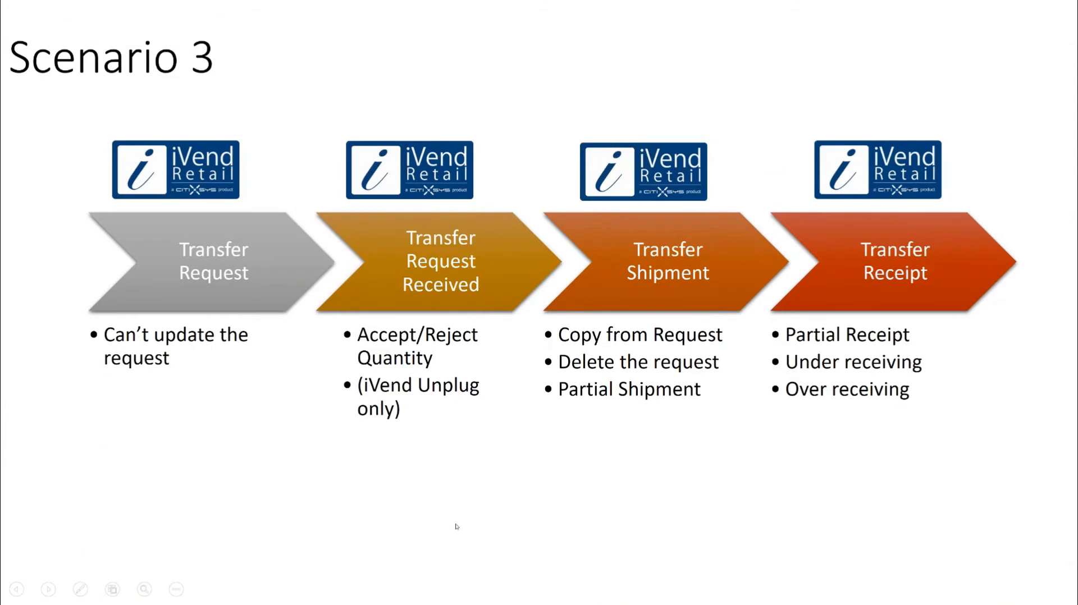
key("alt+Tab")
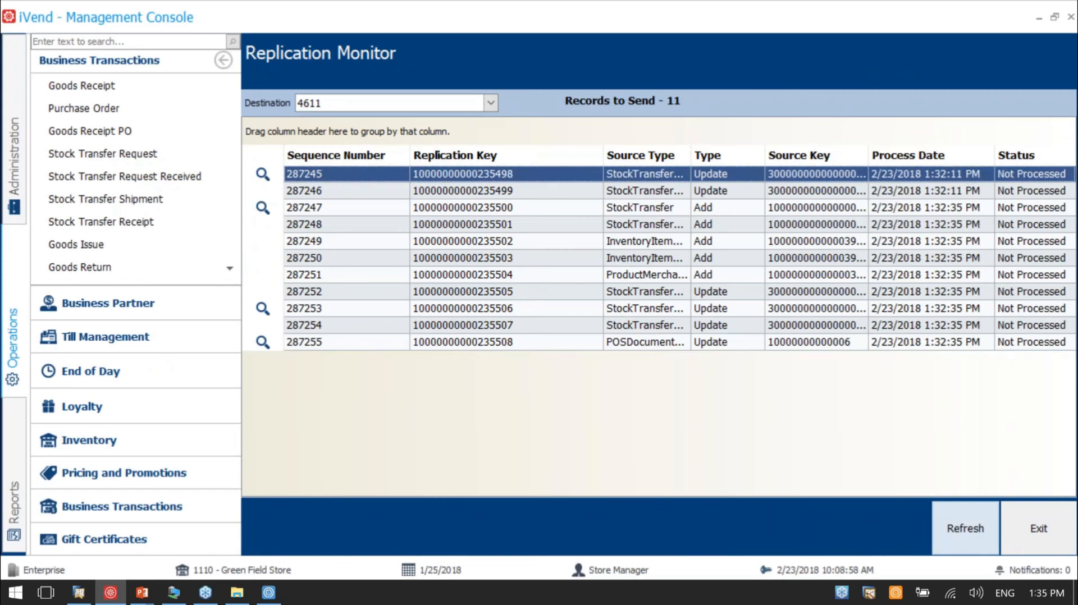
left_click(966, 529)
left_click(965, 529)
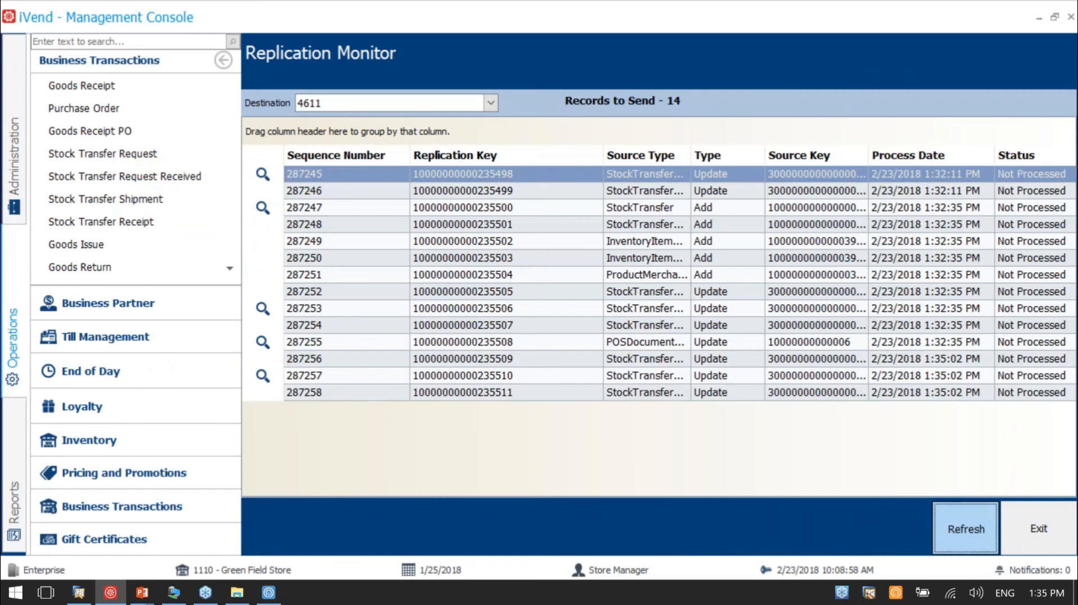
left_click(966, 528)
left_click(966, 528)
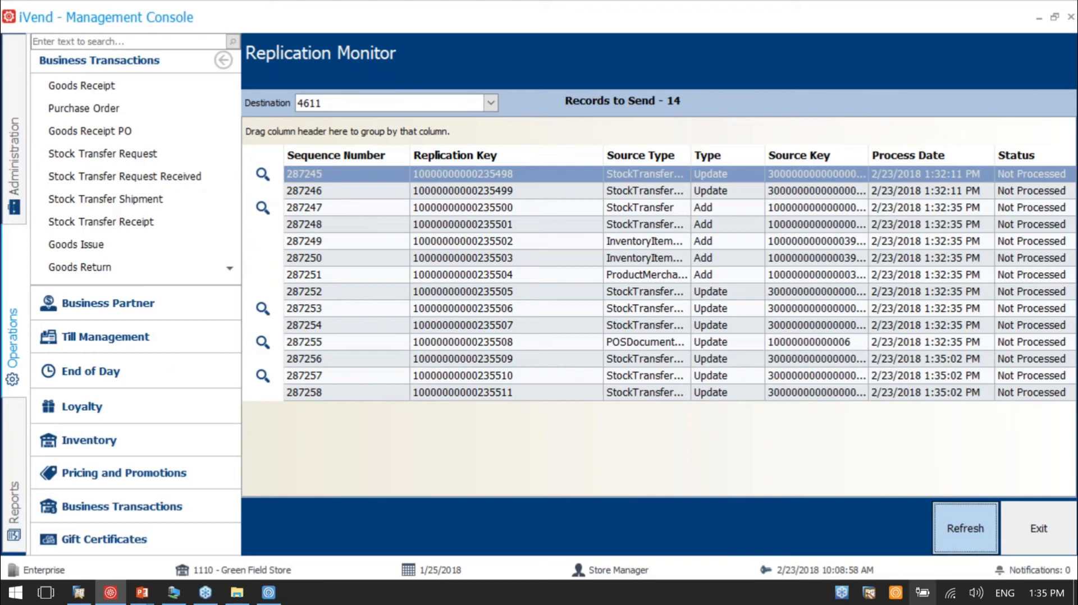
right_click(896, 592)
mouse_move(814, 450)
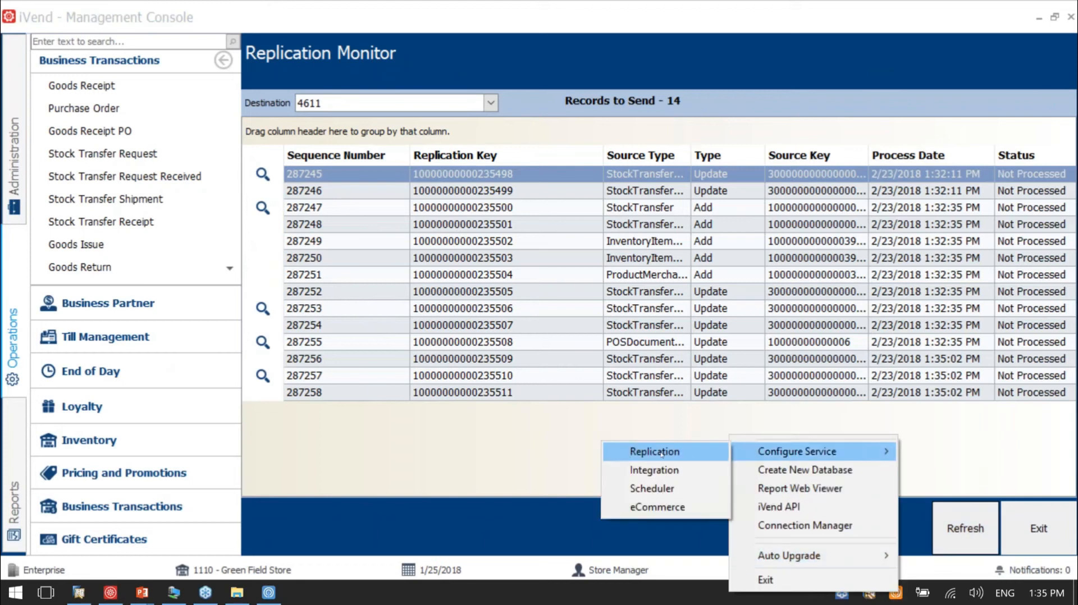
left_click(663, 451)
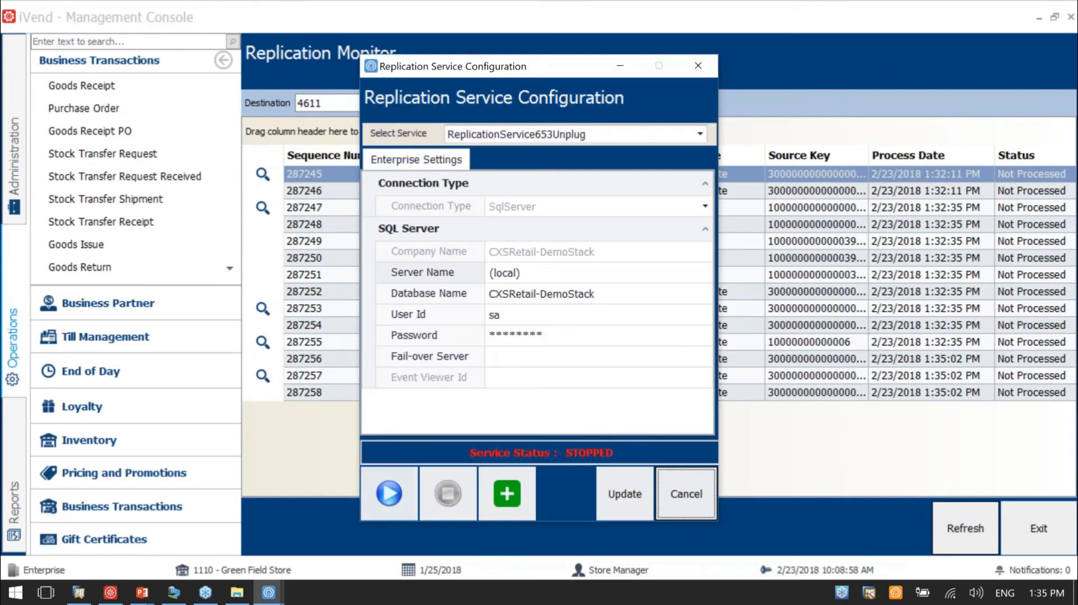
left_click(611, 494)
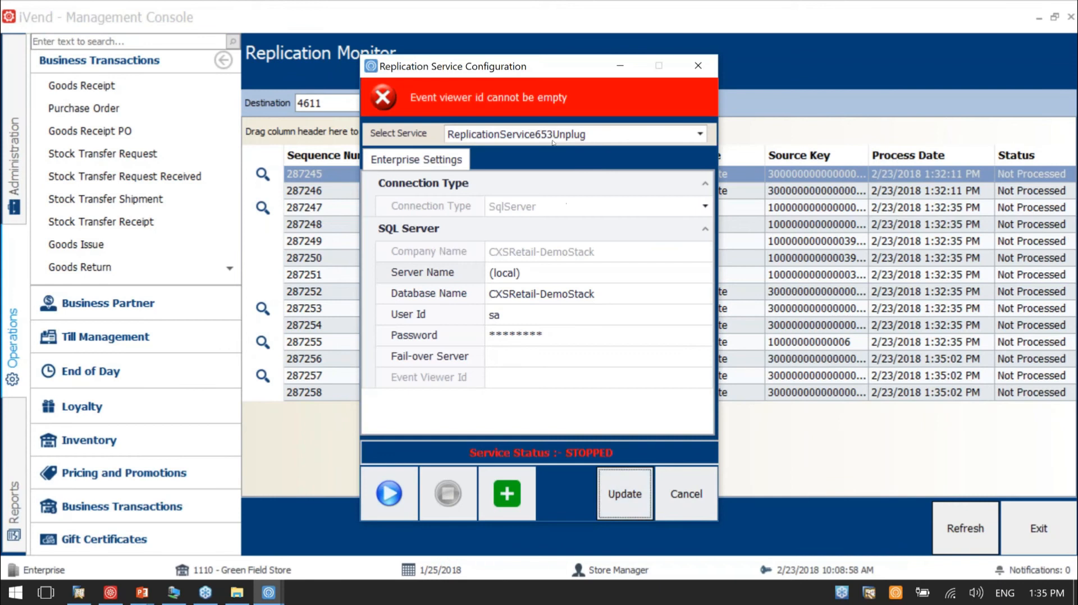
left_click(553, 142)
left_click(549, 169)
left_click(637, 497)
left_click(686, 495)
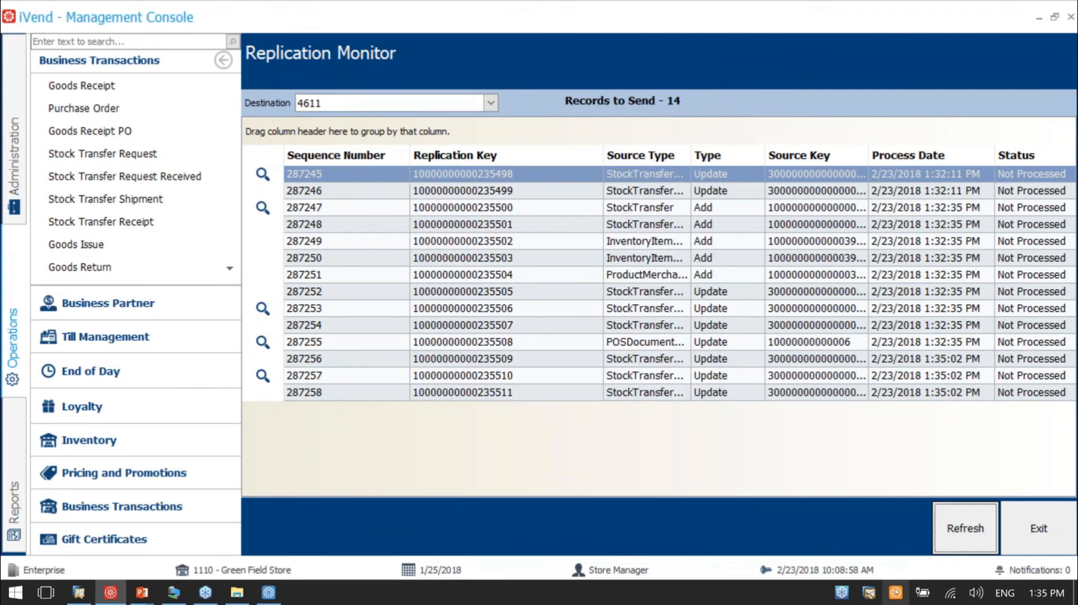
Reopen the replication service configuration, select ReplicationService653Unplug, update its settings and start the service.
right_click(896, 593)
mouse_move(793, 448)
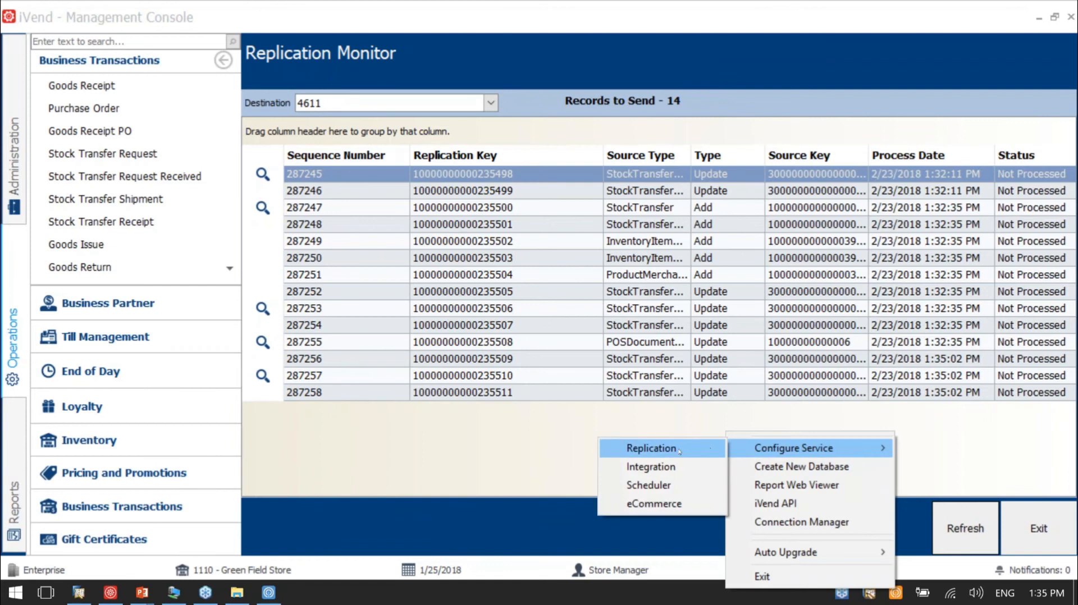
left_click(651, 448)
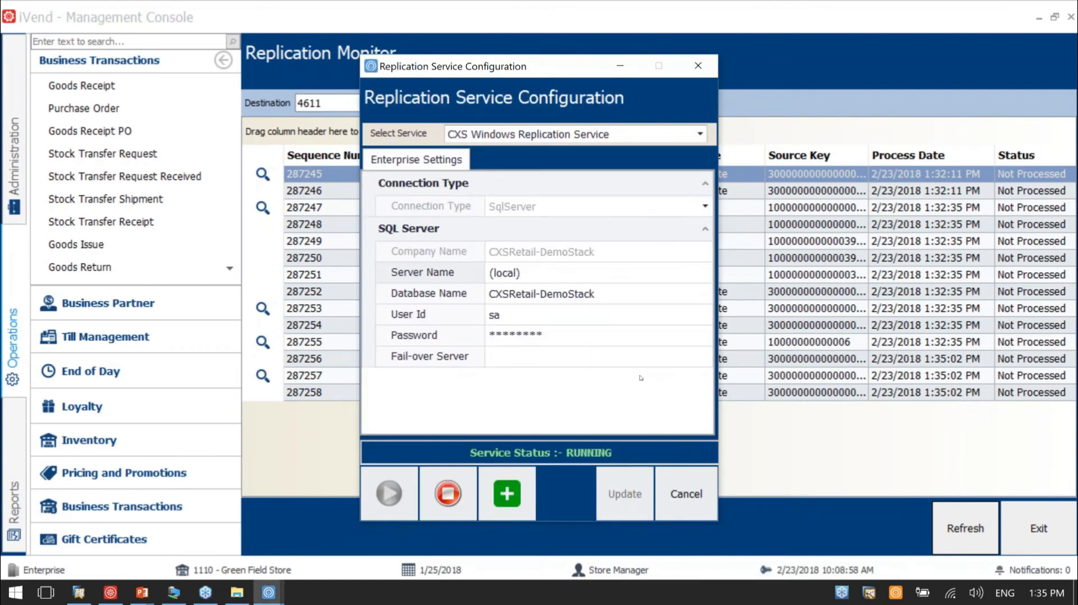
left_click(609, 136)
left_click(600, 167)
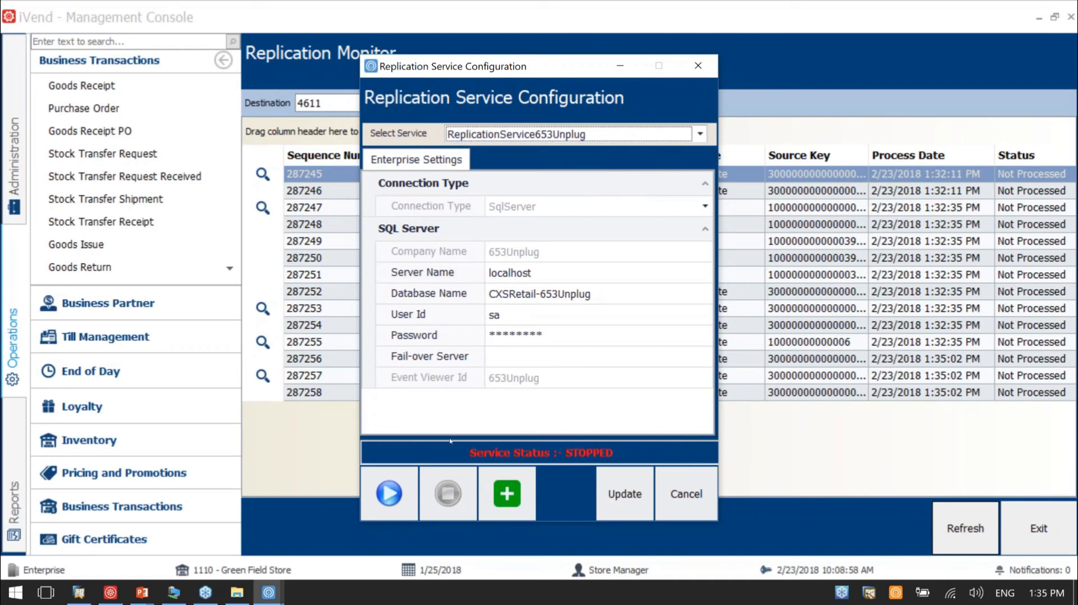
left_click(626, 495)
left_click(402, 491)
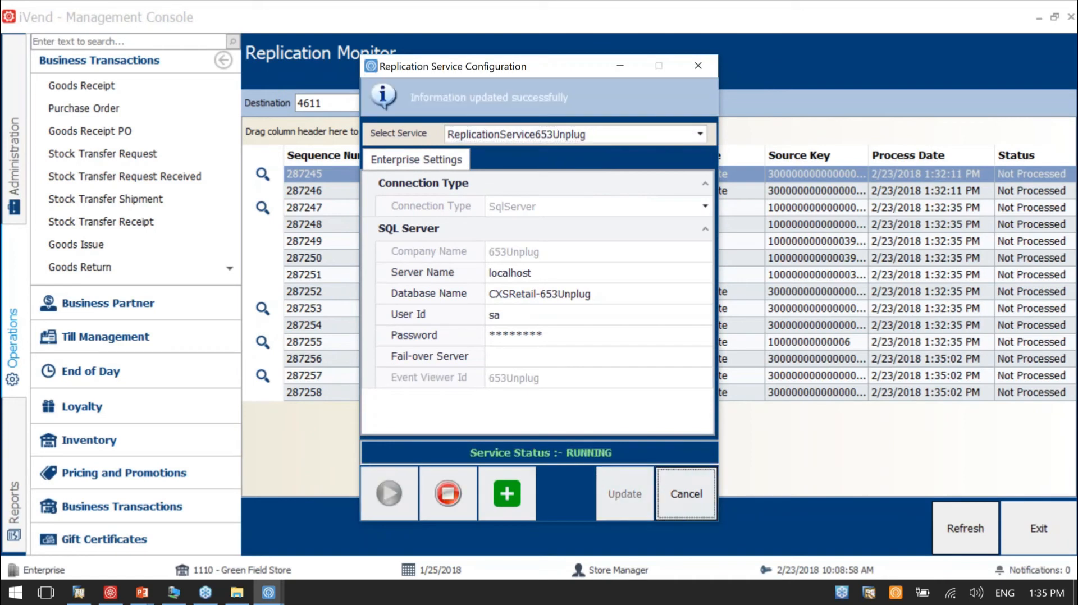
left_click(686, 494)
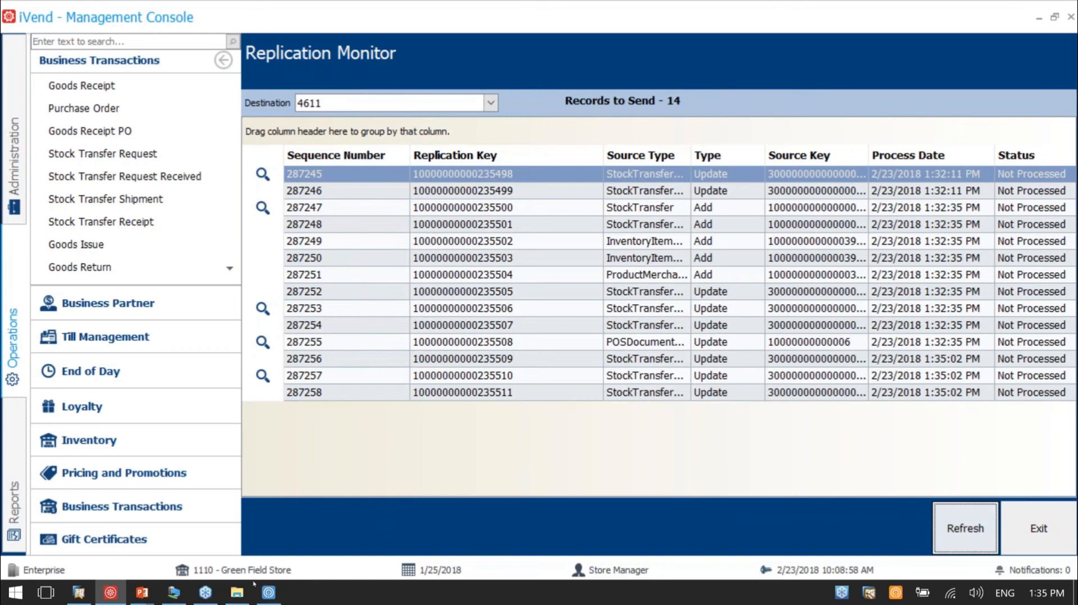
Update and start the NY STORE replication service in the virtual machine, and refresh the Replication Monitor back on the host for destination 4611.
left_click(173, 592)
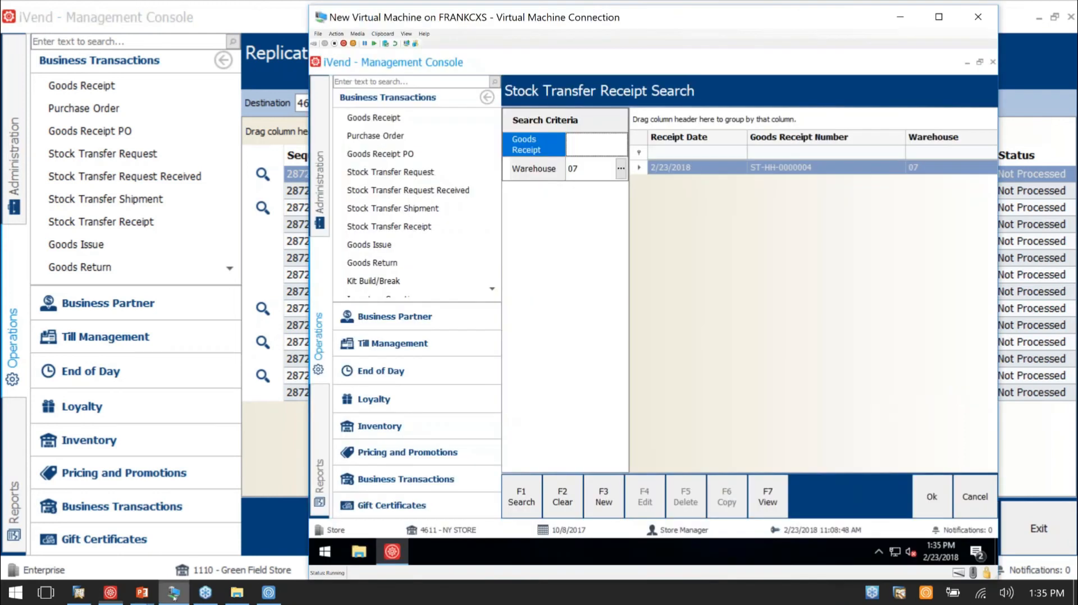
left_click(877, 552)
right_click(891, 525)
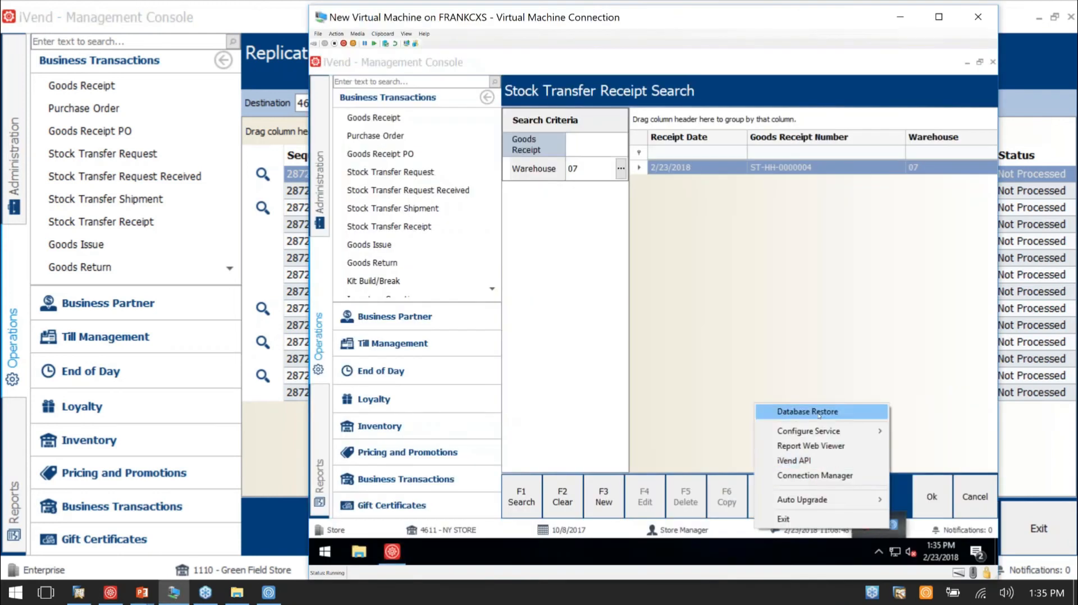
mouse_move(818, 432)
left_click(955, 437)
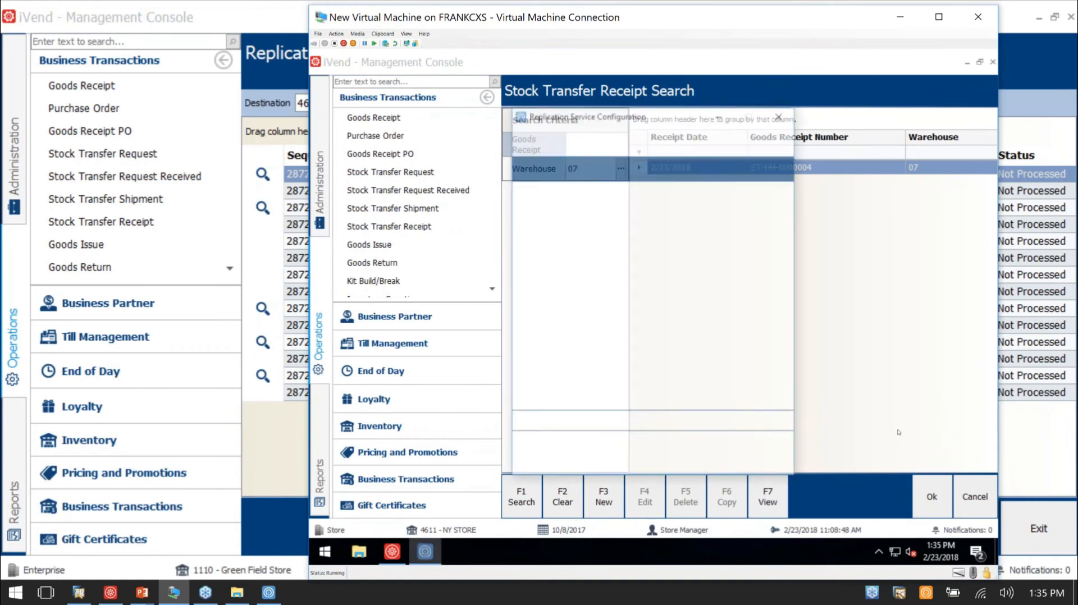
left_click(580, 456)
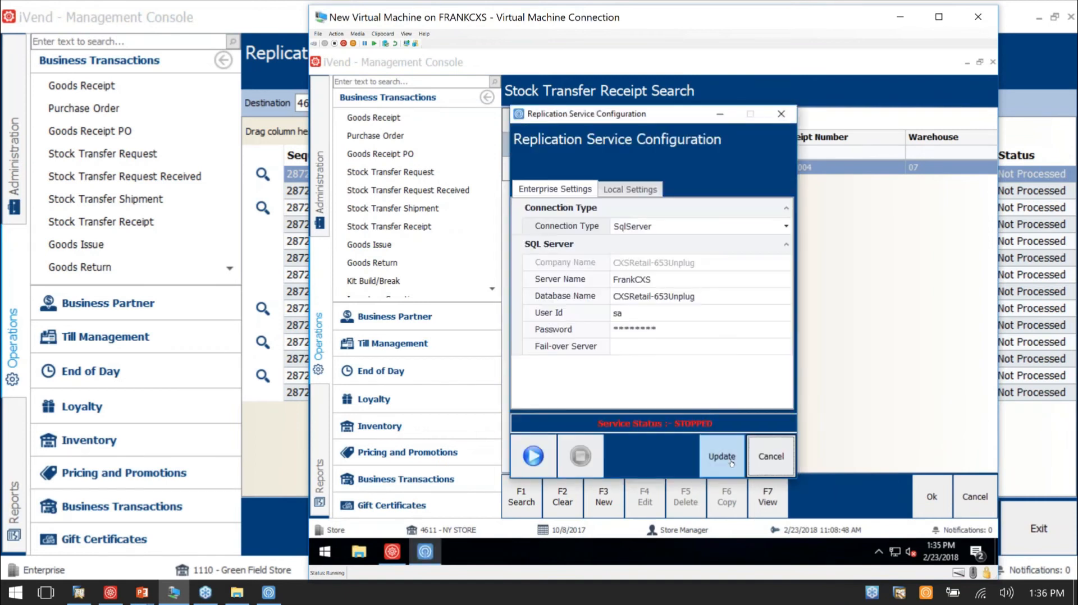
left_click(721, 456)
left_click(535, 458)
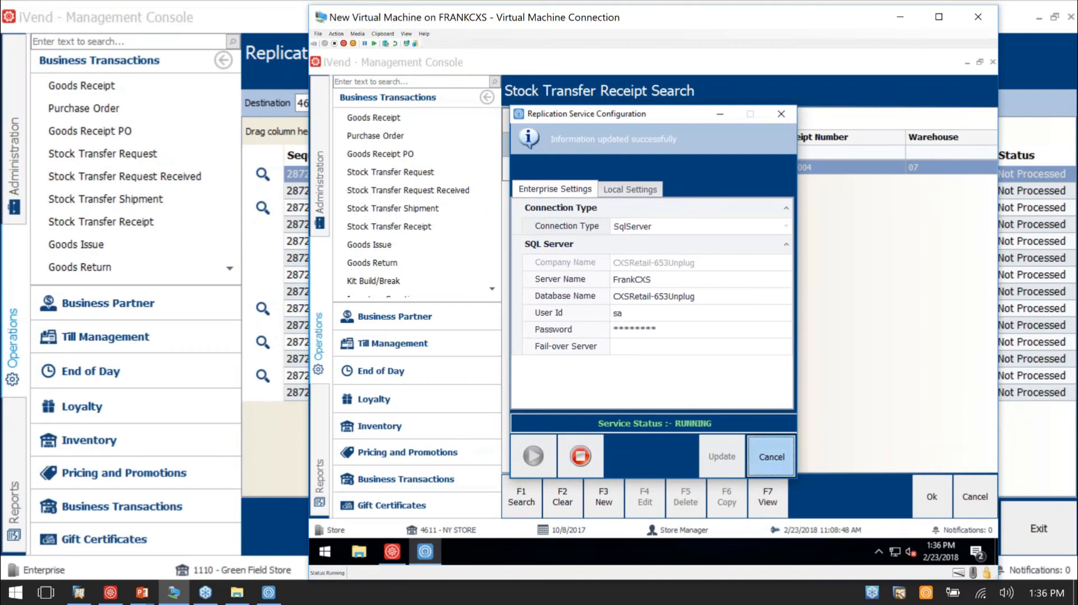
left_click(772, 458)
left_click(279, 465)
left_click(966, 528)
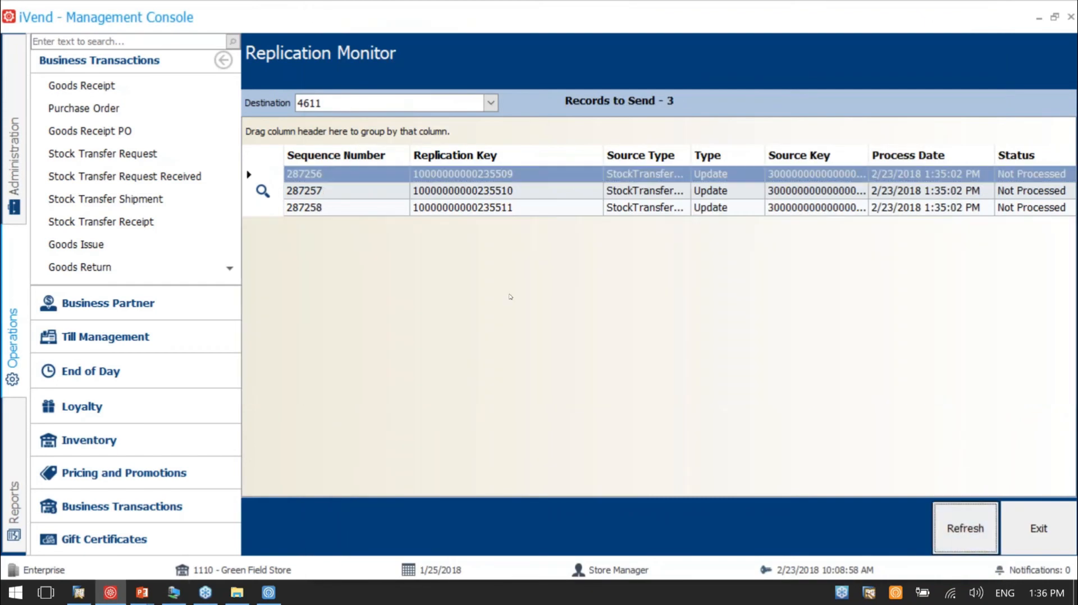
Switch to the virtual machine and create a stock transfer receipt from the open shipment with request number ST-HH-0000005.
left_click(175, 593)
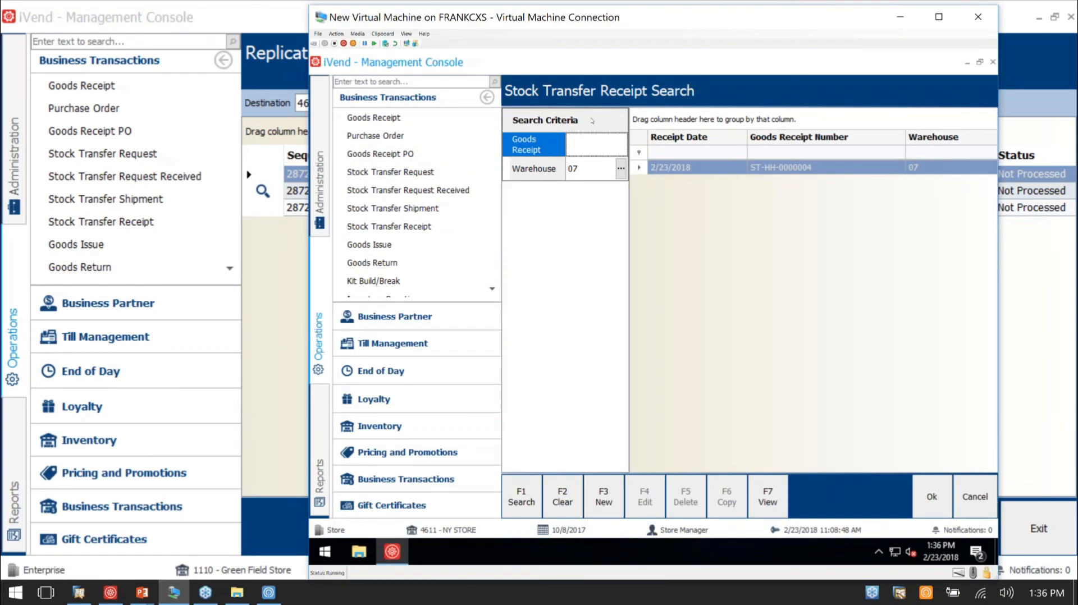
key("F3")
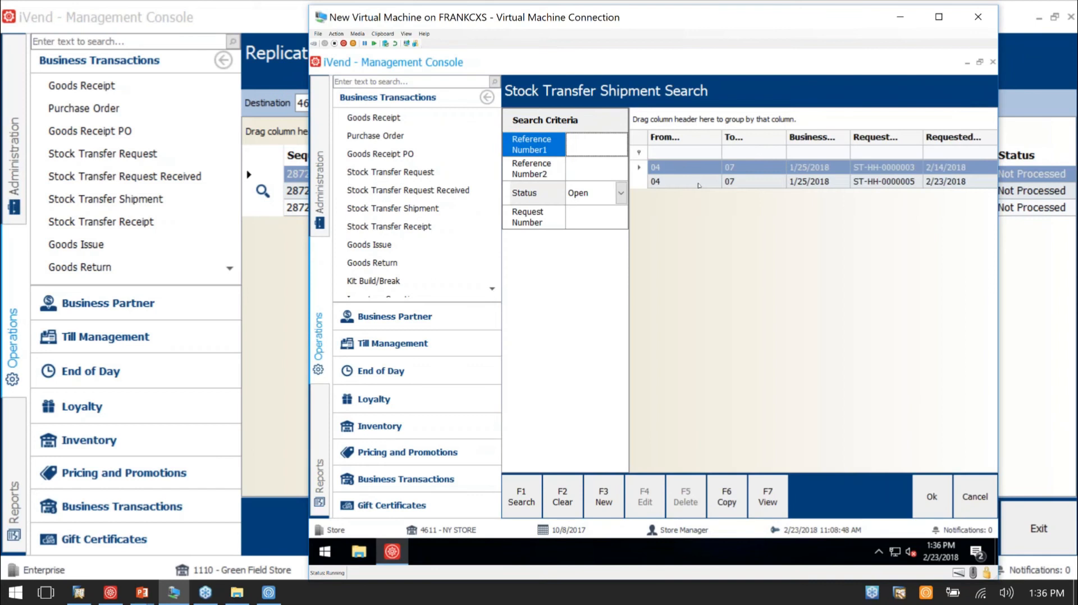
left_click(699, 187)
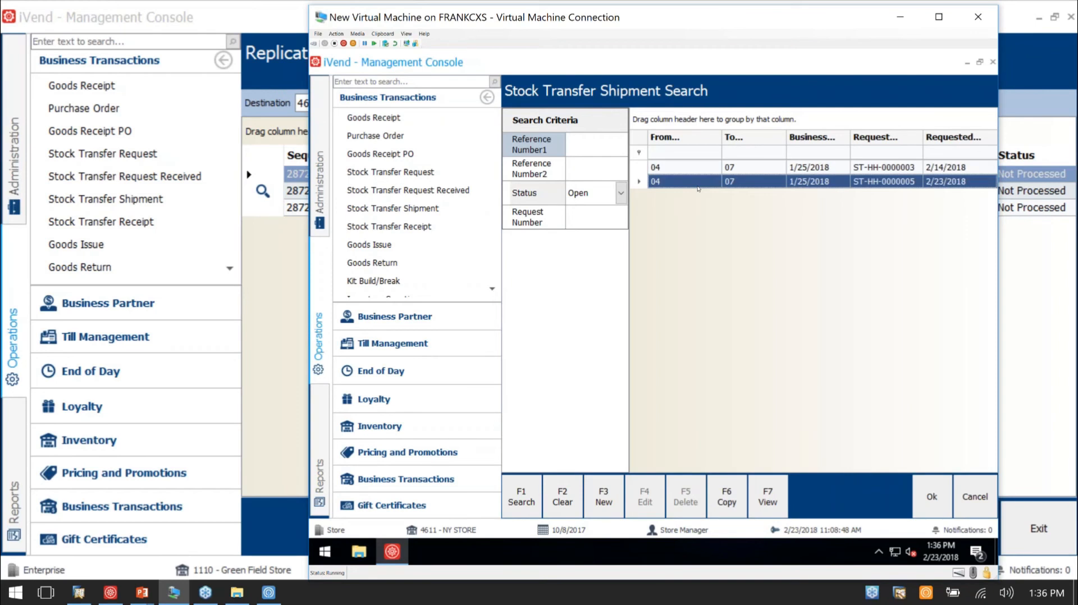
double_click(699, 187)
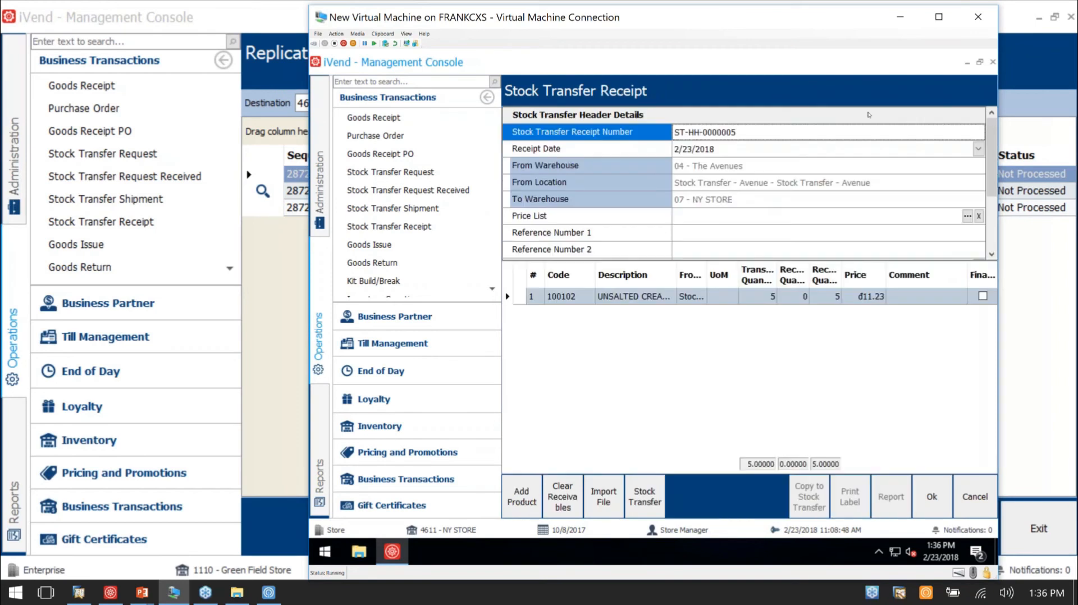
Mark the received line for product 100102 as final, save the stock transfer receipt and close its printed report.
left_click(828, 297)
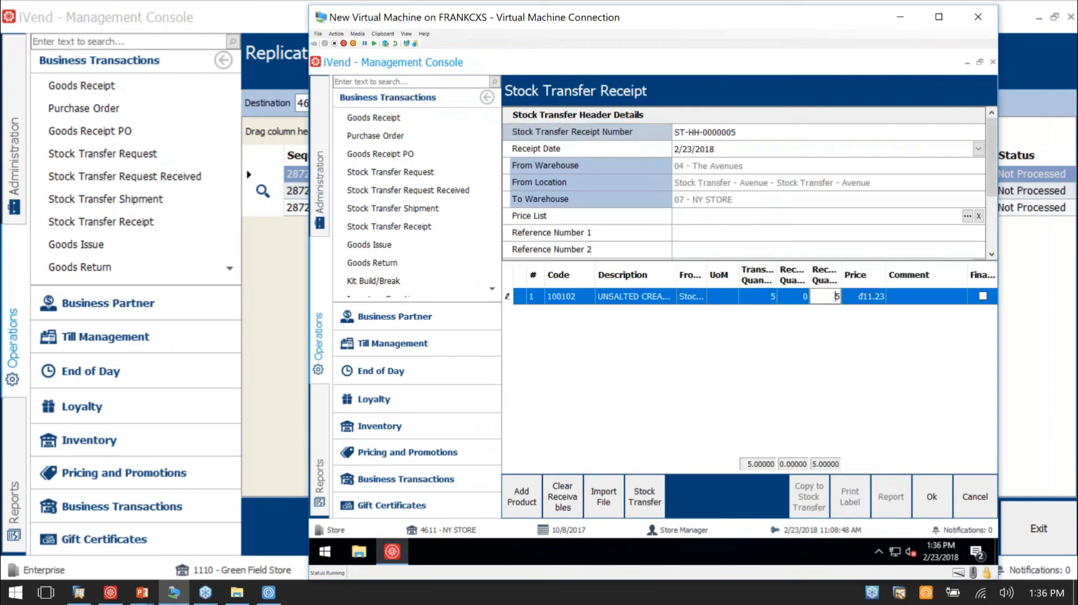
left_click(983, 296)
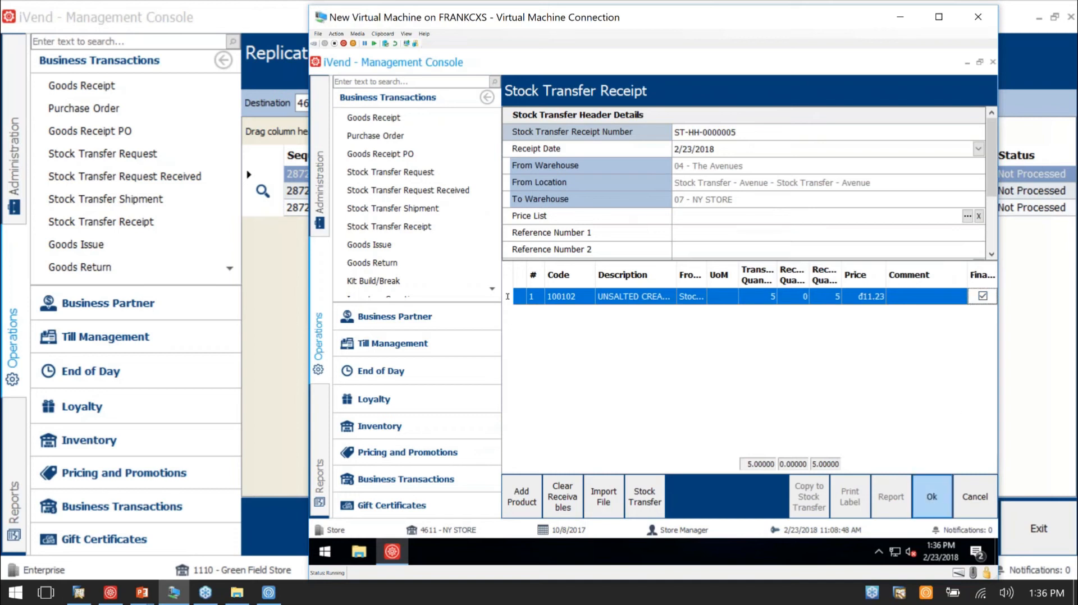
left_click(933, 497)
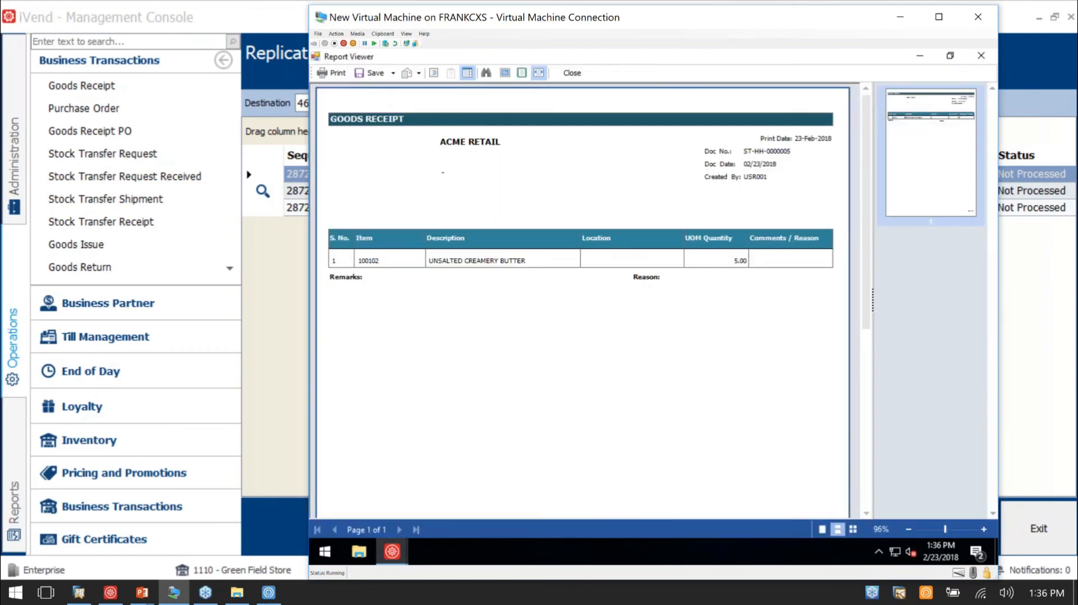
left_click(572, 72)
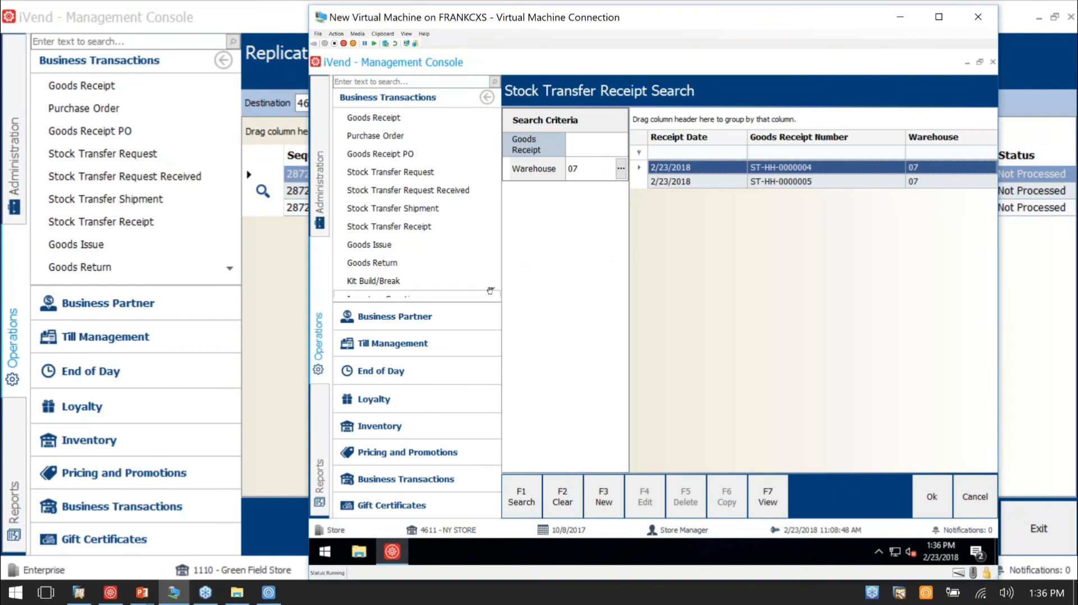
Switch to the PowerPoint slide show to review the Scenario 3 receipt options and advance to the closing slide.
left_click(149, 598)
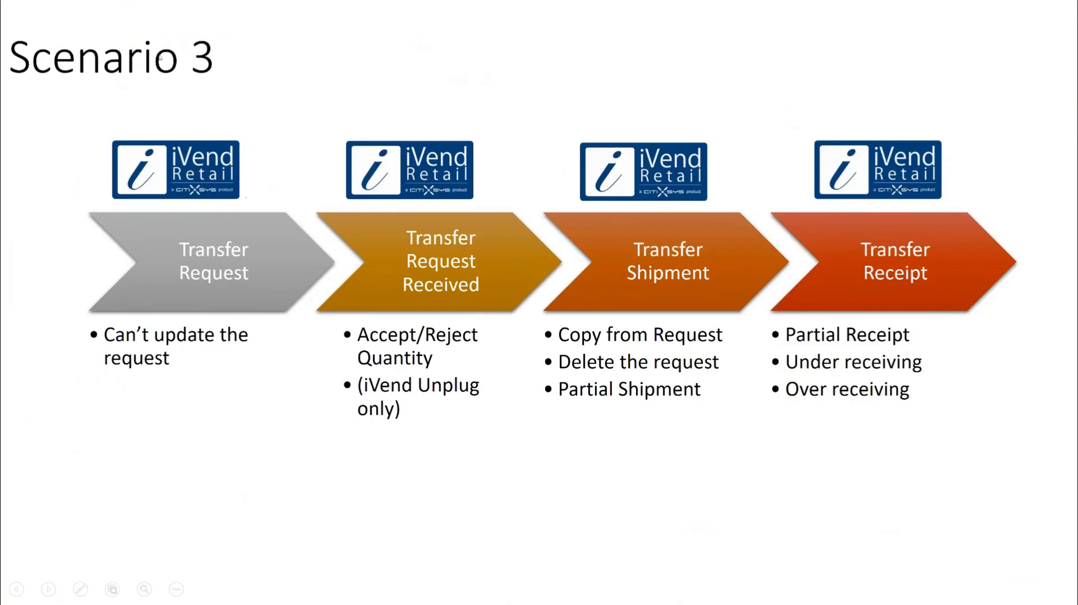
left_click(964, 291)
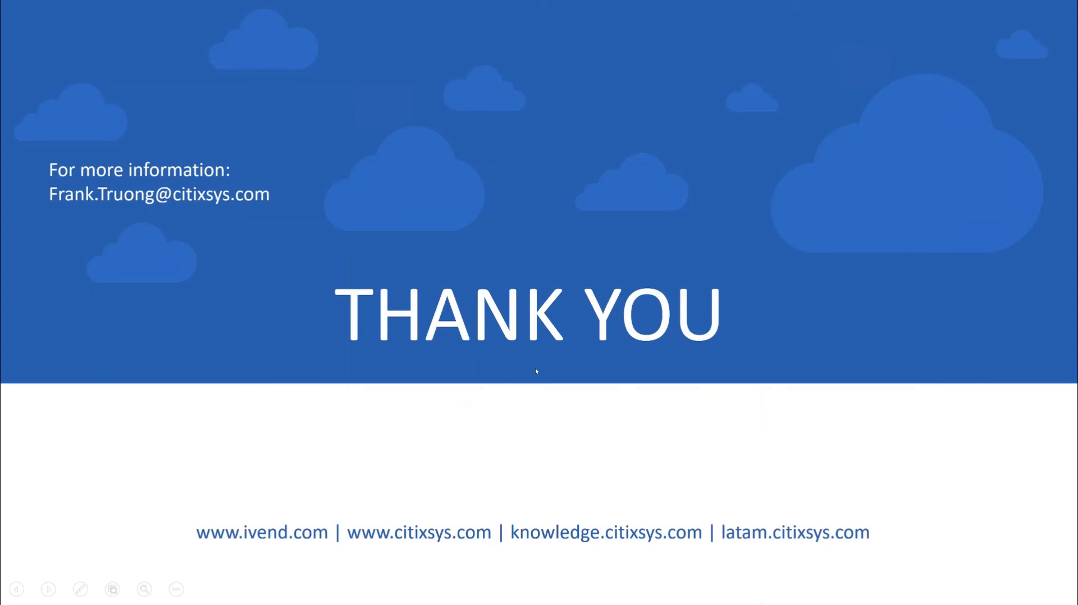
Switch to SAP Business One, look up "retail" in the menu search and open Retail Setting.
key("alt+Tab")
key("Tab")
key("Tab")
key("Tab")
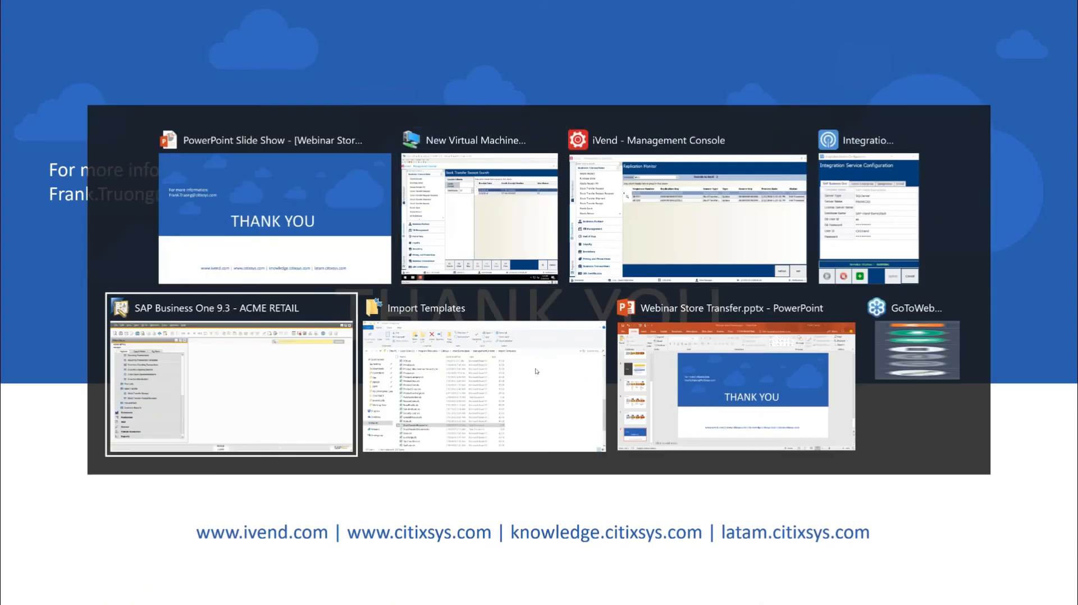
left_click(792, 97)
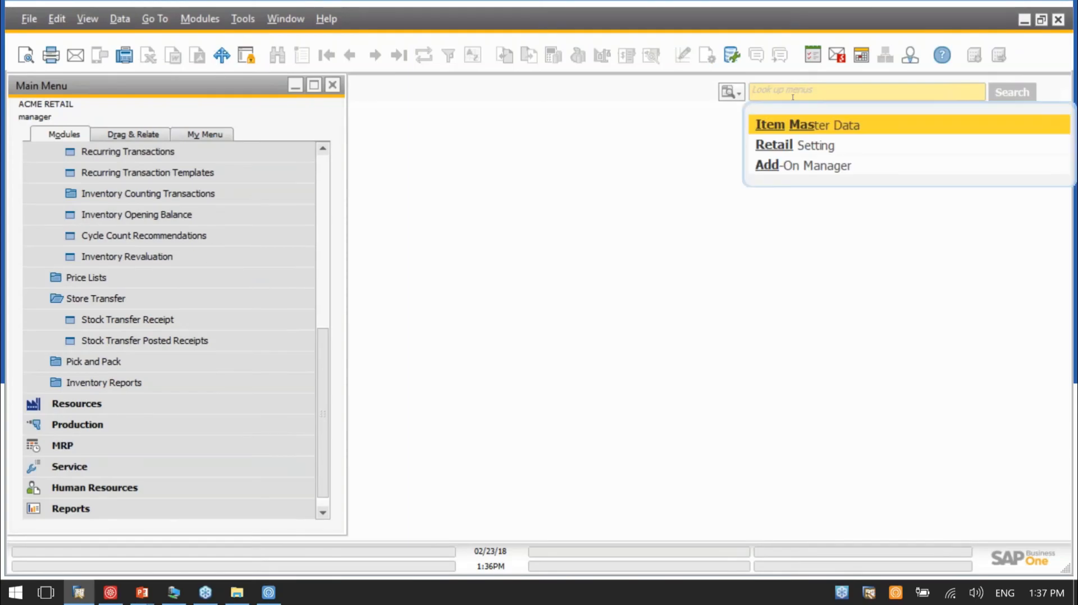
type("retail")
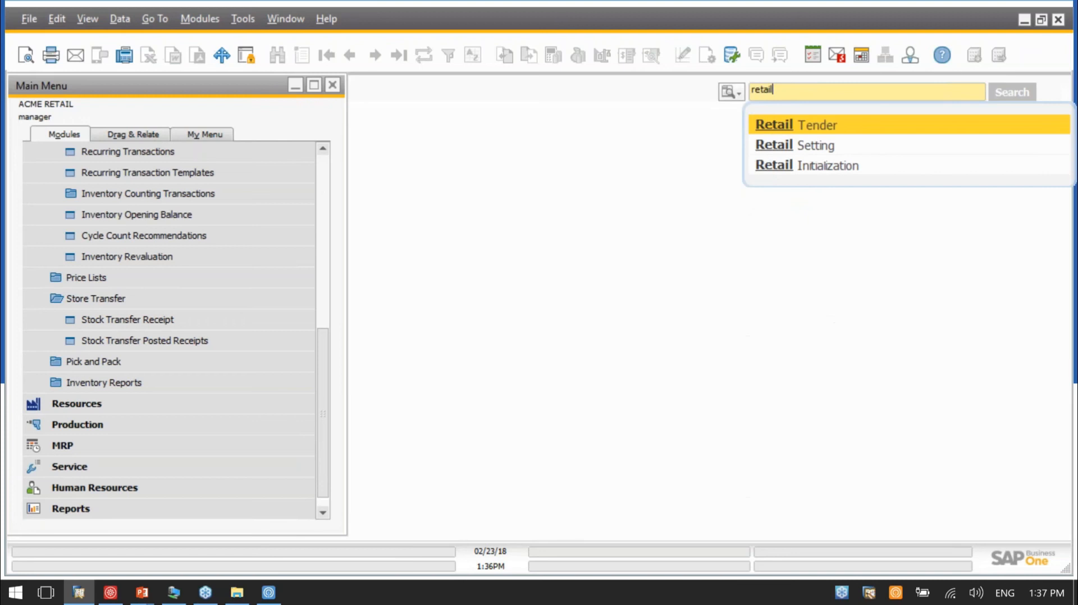
key("Down")
key("Return")
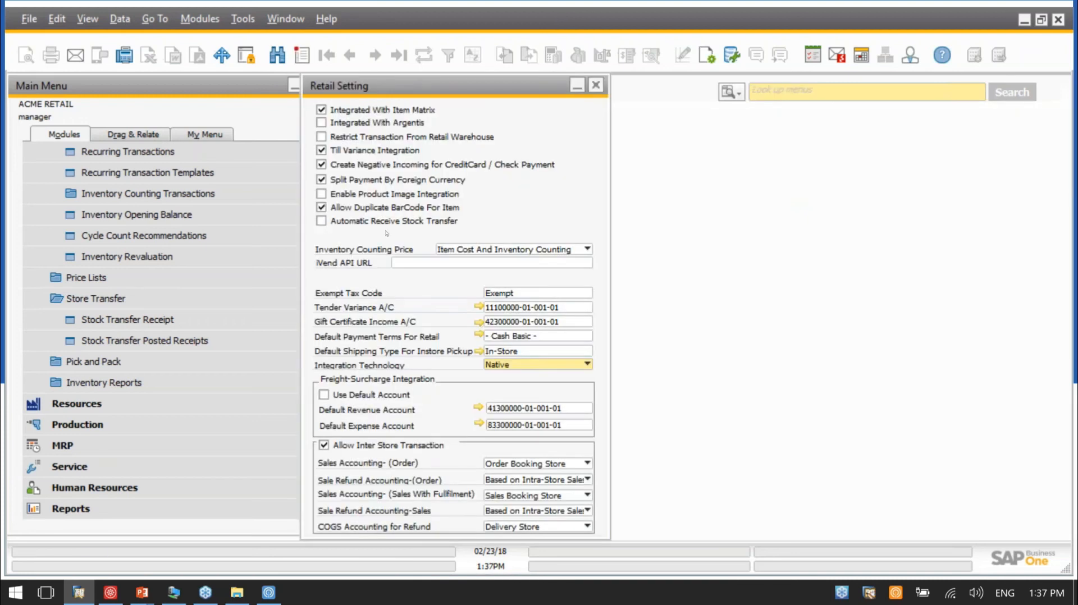
Open the Integration Service Configuration and enable Automatic Receive Stock Transfer in Retail Setting.
right_click(895, 593)
mouse_move(861, 456)
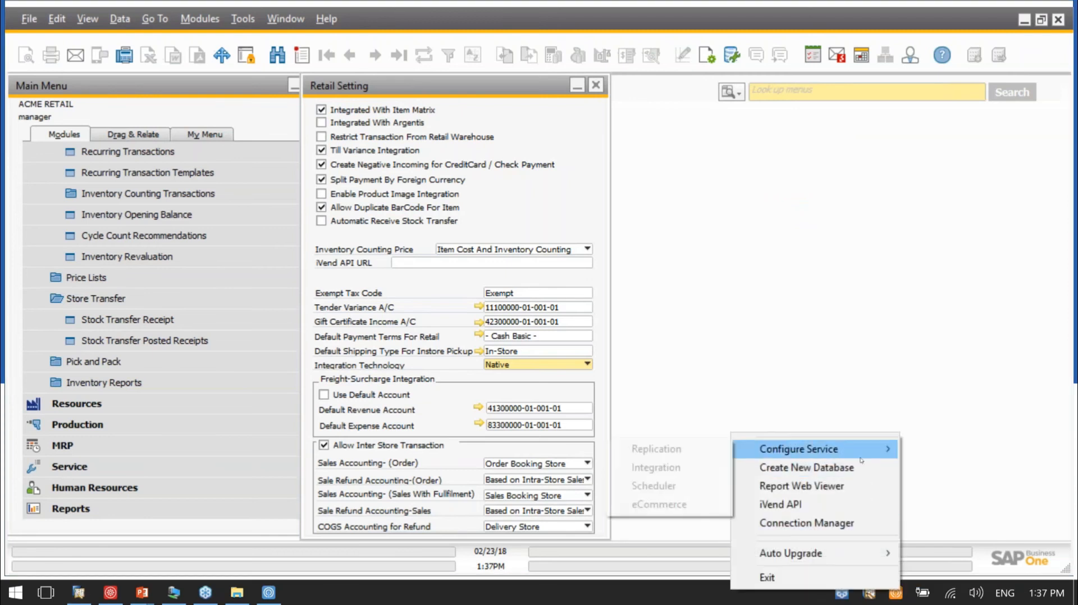
left_click(690, 470)
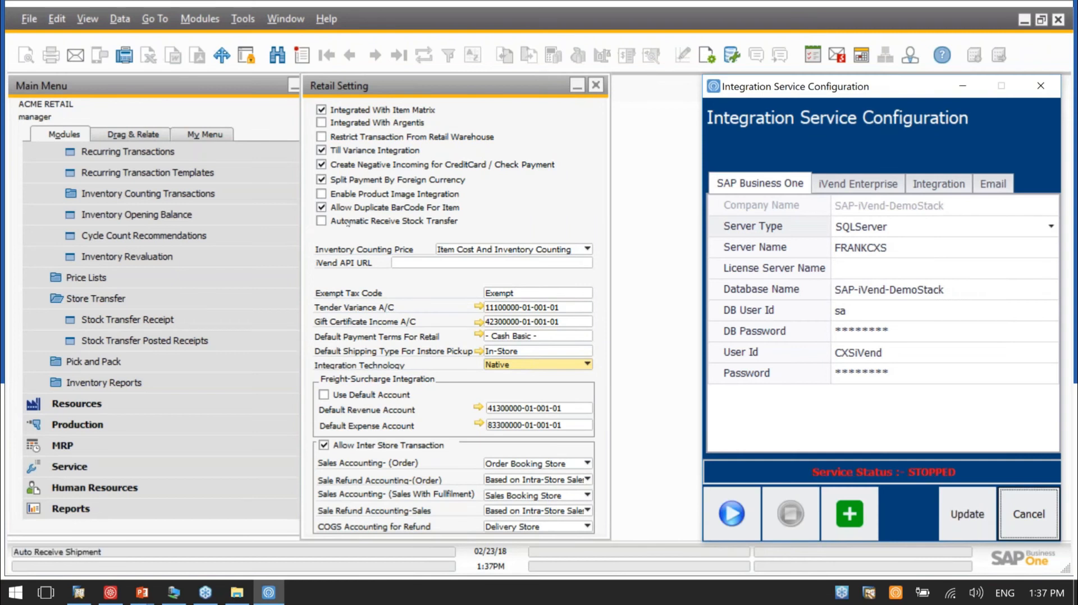
left_click(348, 223)
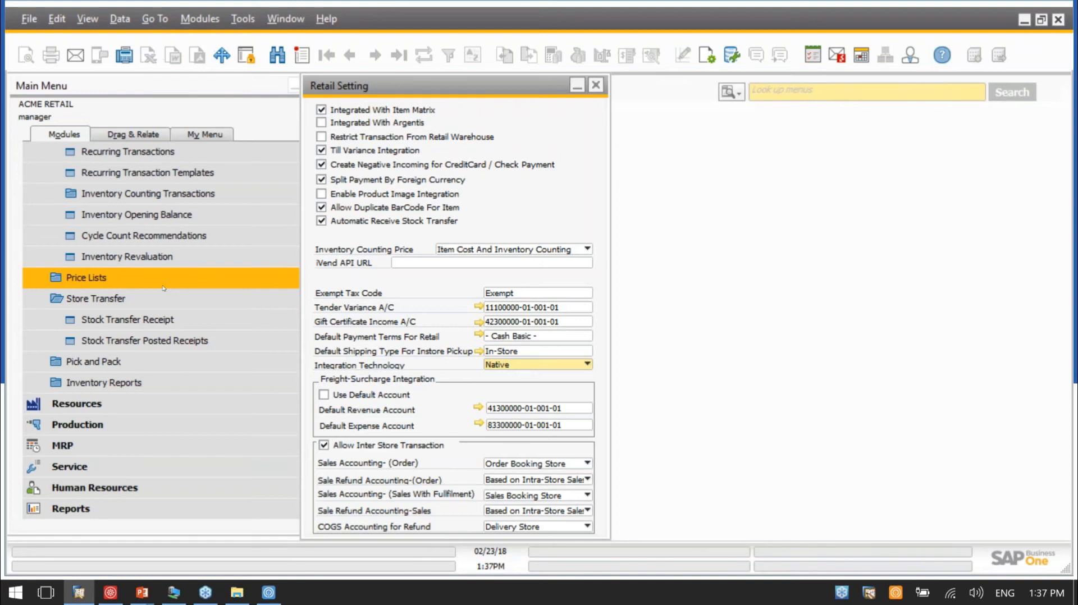
Switch to the iVend Management Console and select the CXSRetail-DemoStack enterprise database.
left_click(110, 592)
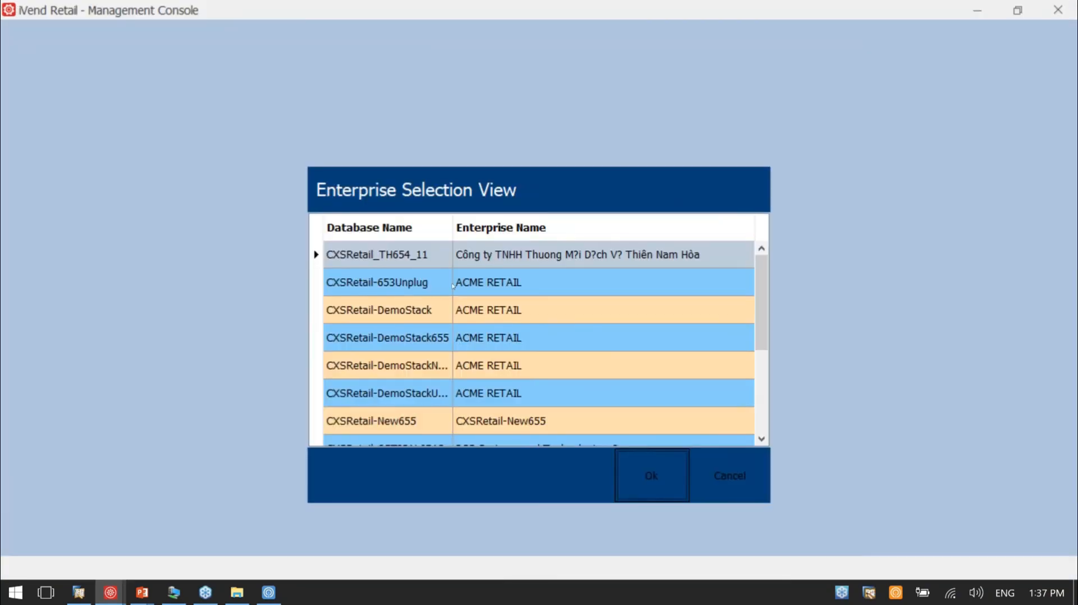
left_click(424, 314)
left_click(649, 473)
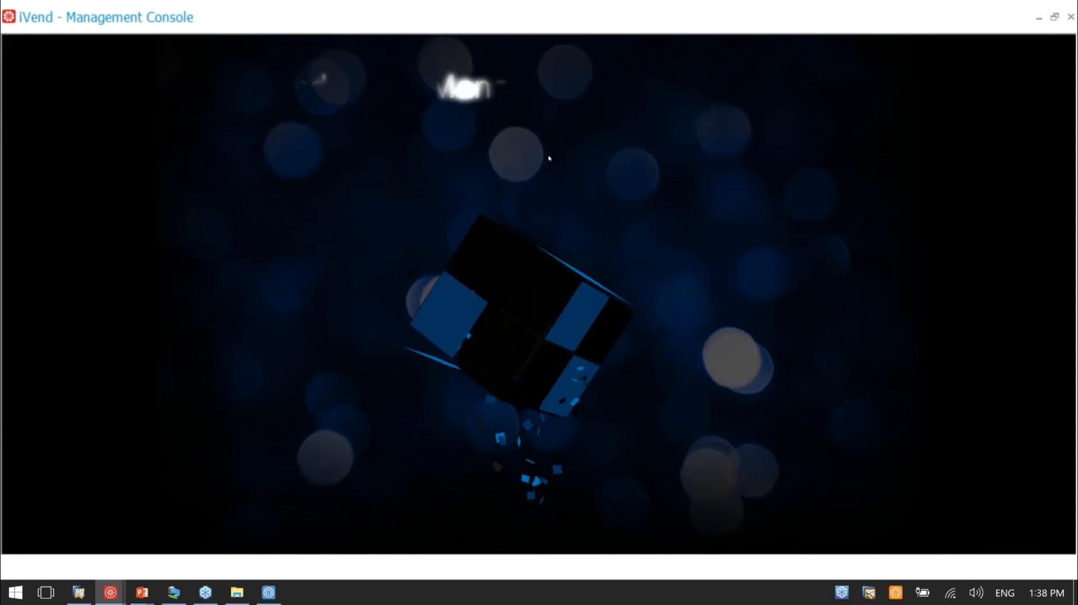
Log in to the Management Console with user name 1 and the account password.
type("1")
key("Tab")
type("*******")
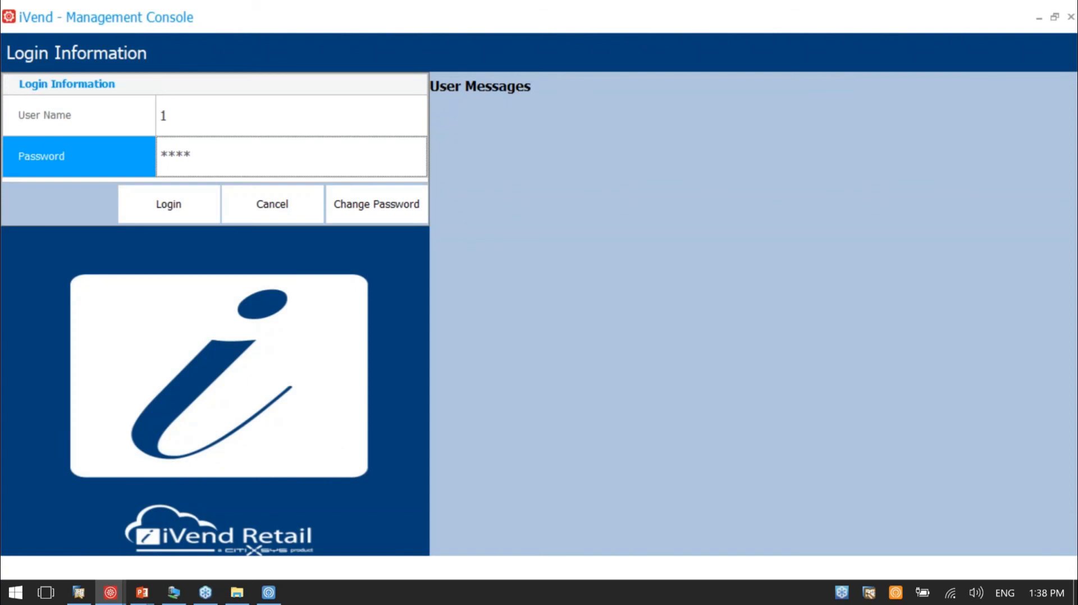
type("*")
key("Return")
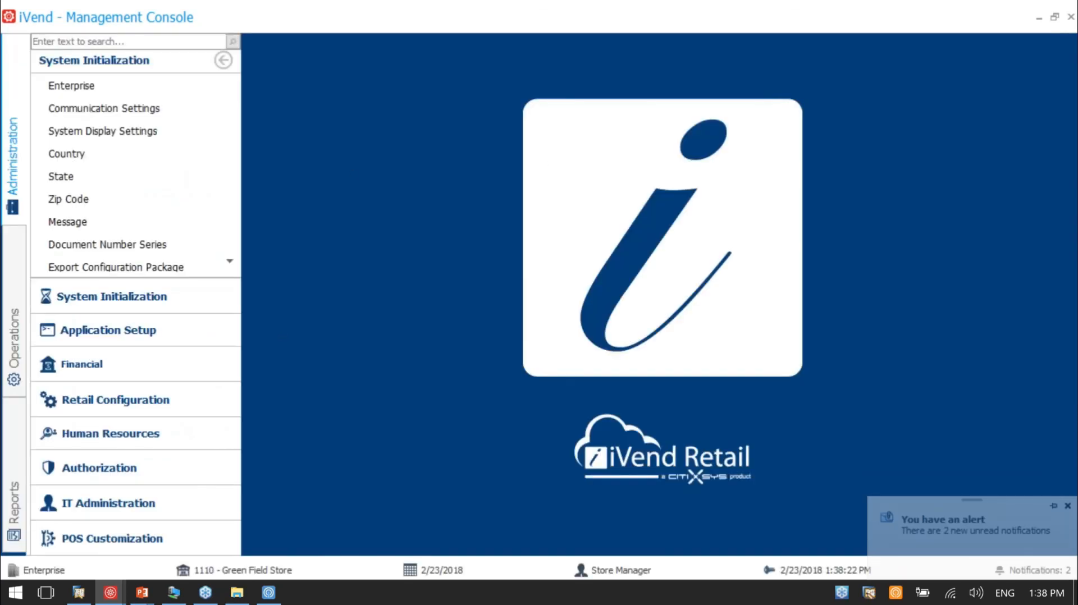
Open the Stock Transfer Shipment search from the Business Transactions operations.
left_click(13, 342)
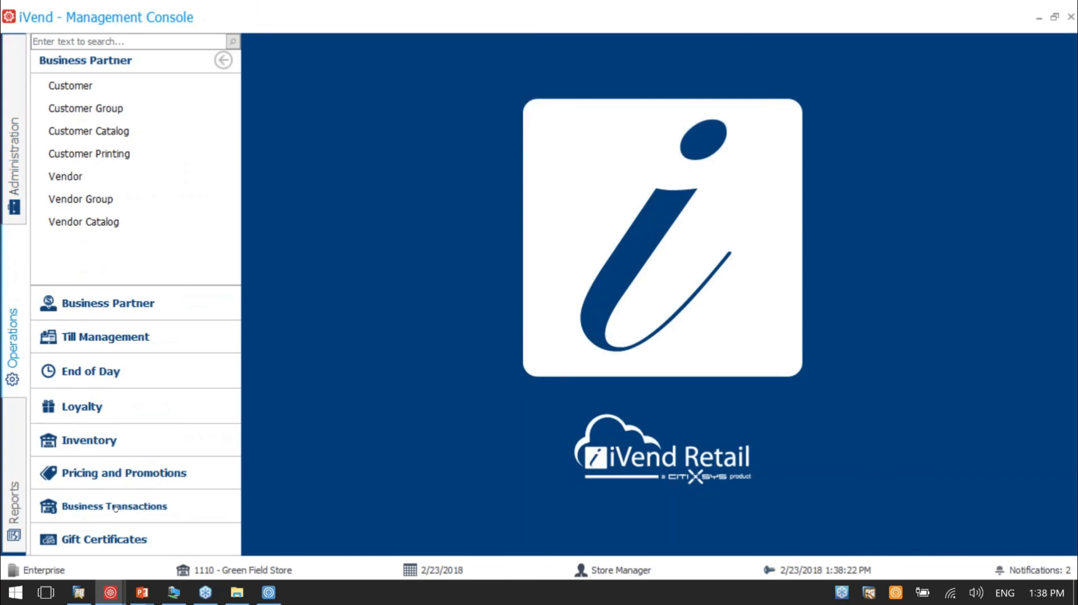
left_click(115, 507)
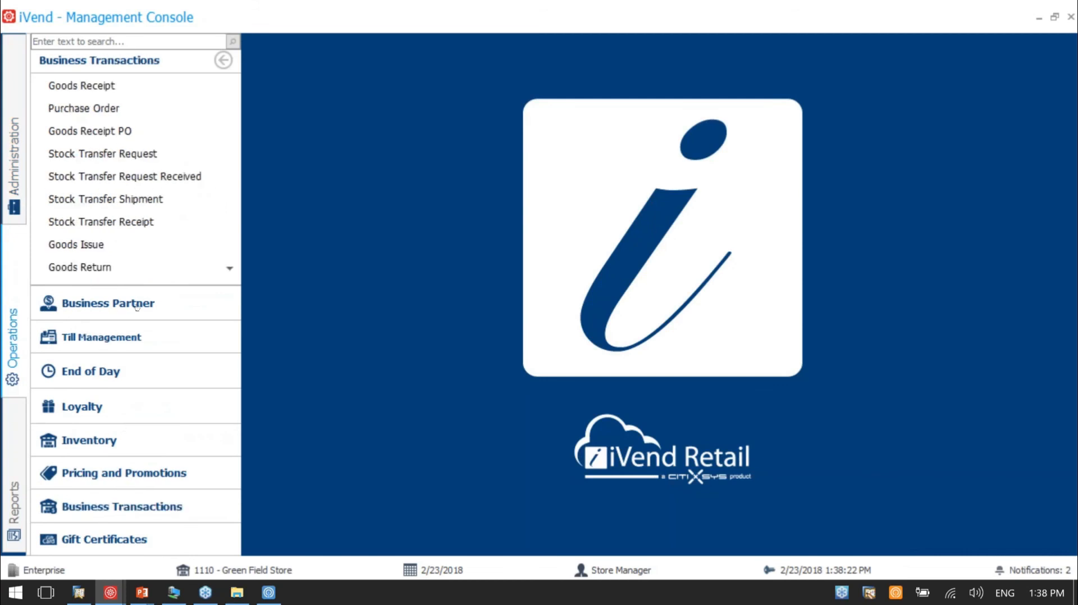
left_click(172, 206)
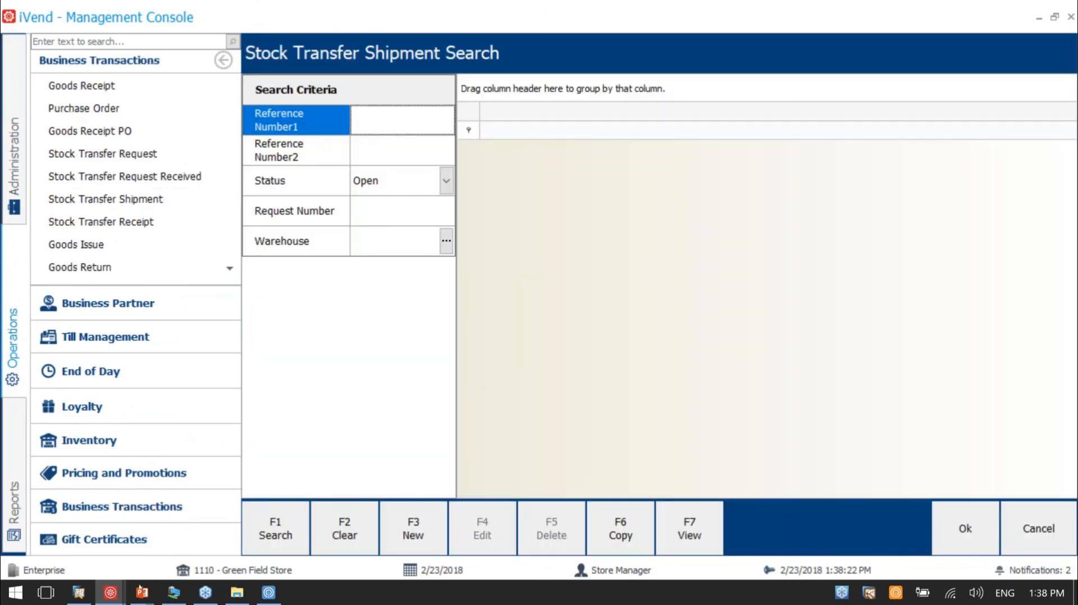
Switch to the PowerPoint slide show and go back to review the Scenario 1 and Scenario 2 slides.
mouse_move(142, 592)
left_click(124, 523)
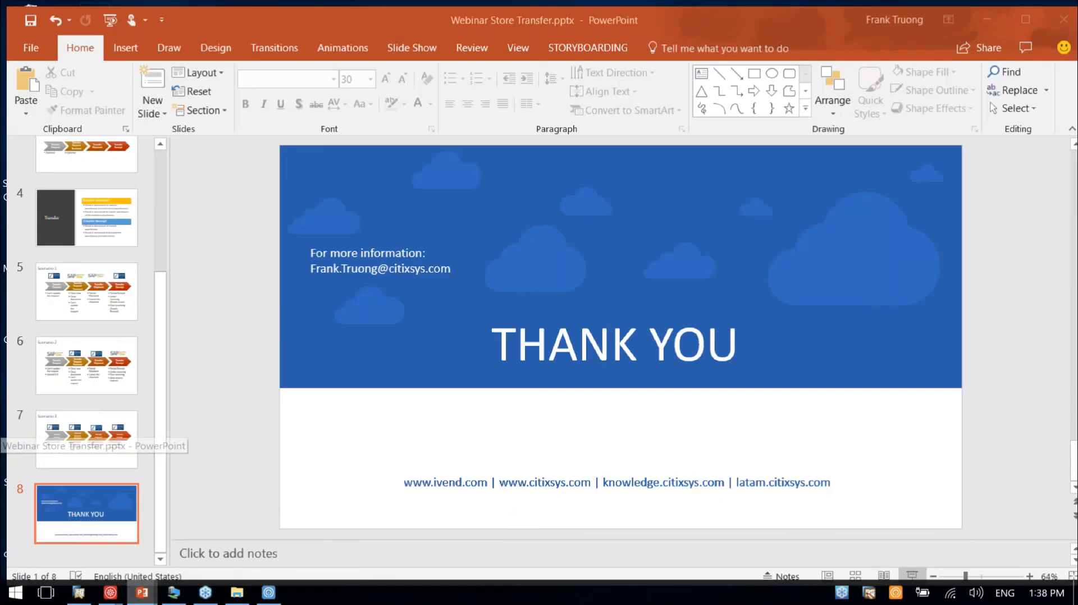
left_click(142, 592)
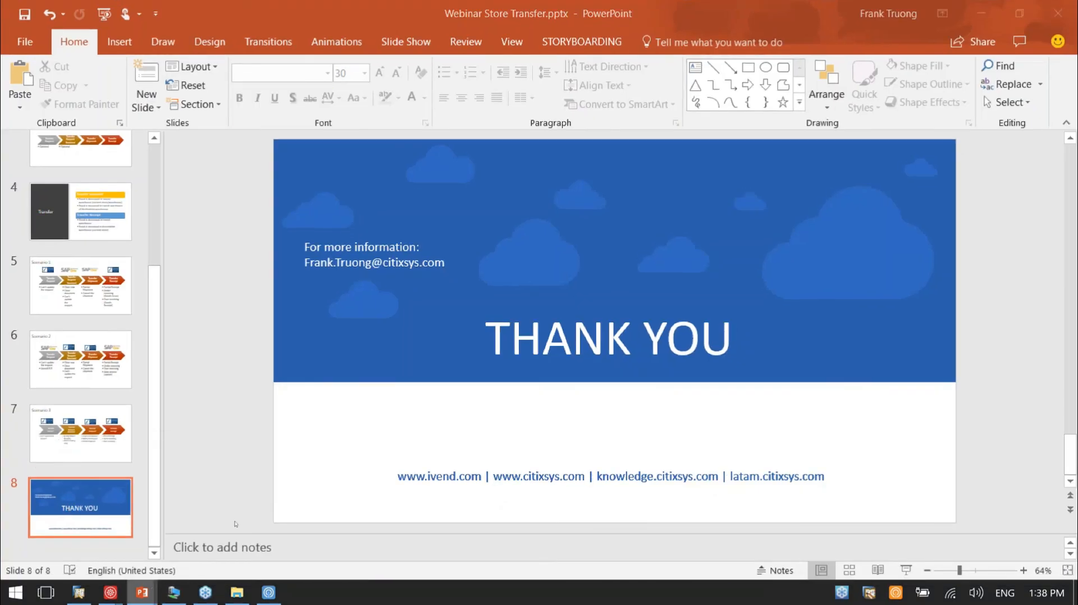
key("Left")
key("Left")
key("Left")
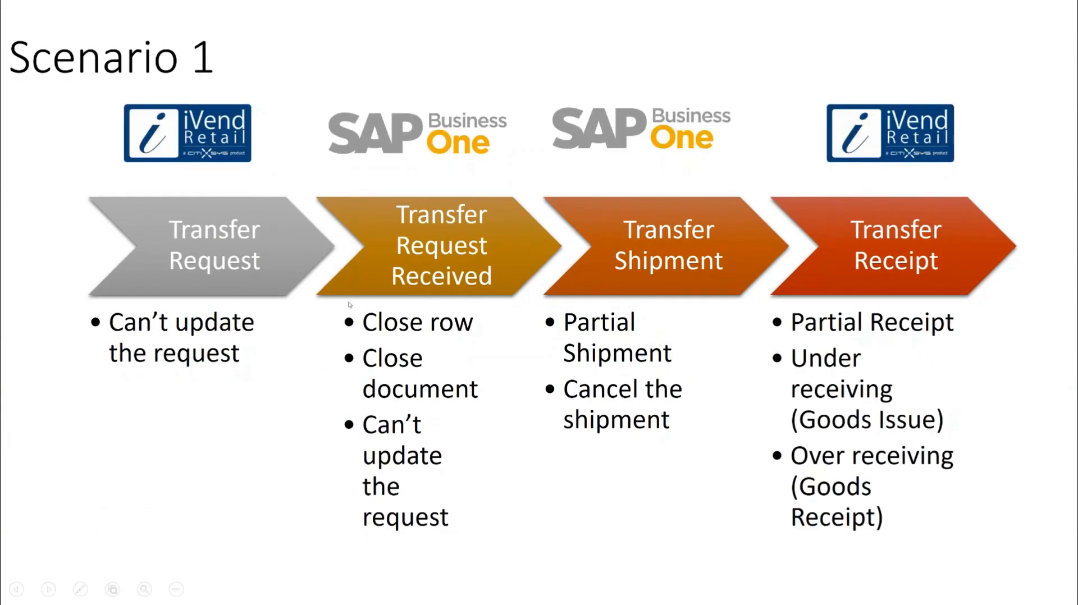
key("Right")
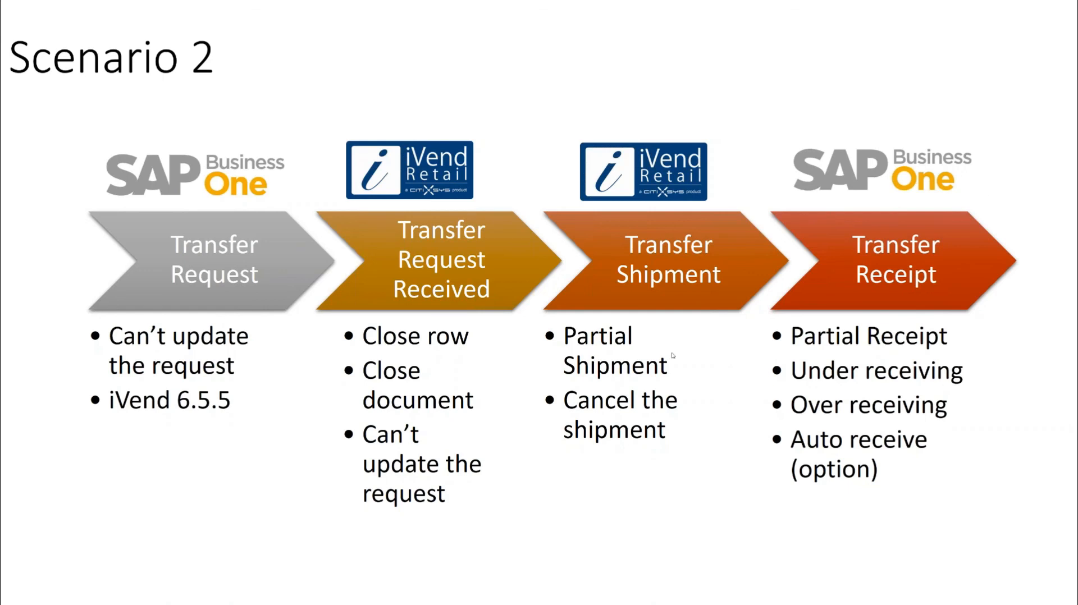
Return to the iVend Management Console's Stock Transfer Shipment search and show the Administration modules.
key("alt+Tab")
key("Tab")
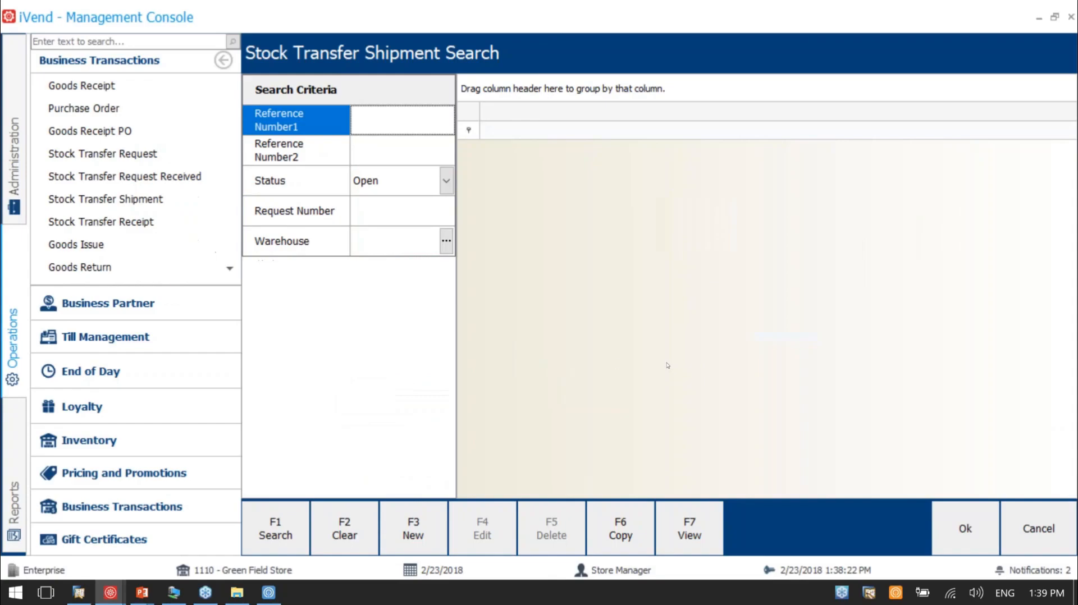
left_click(111, 593)
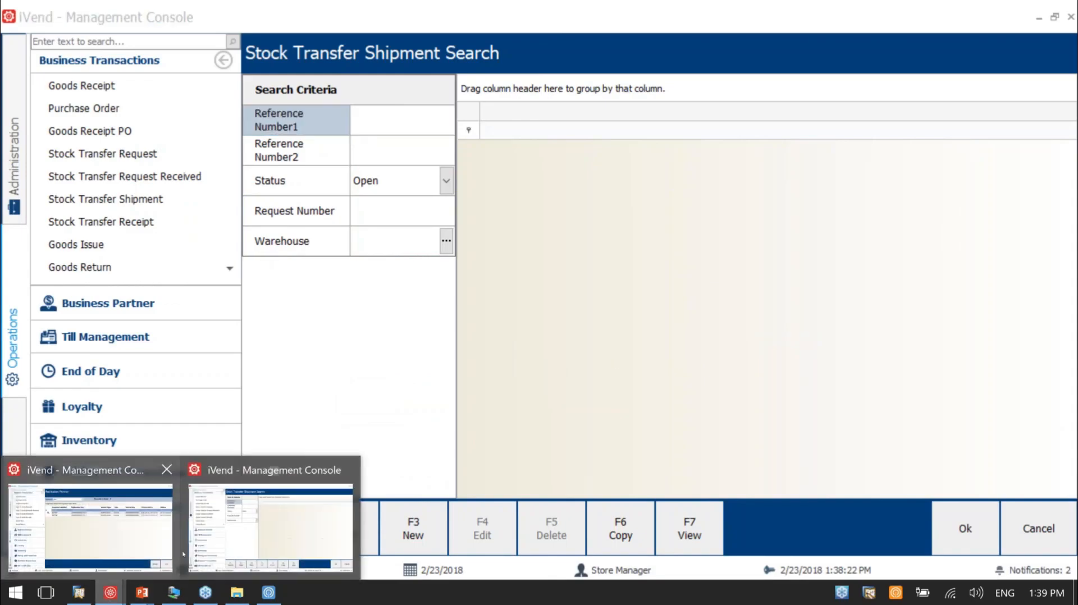
left_click(240, 548)
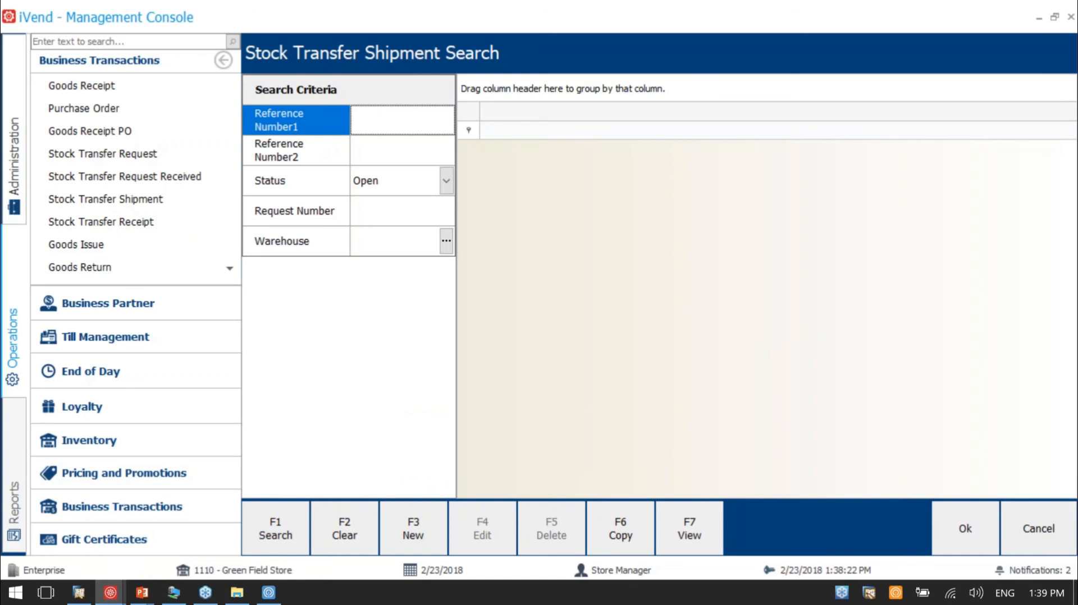
left_click(19, 130)
left_click(72, 86)
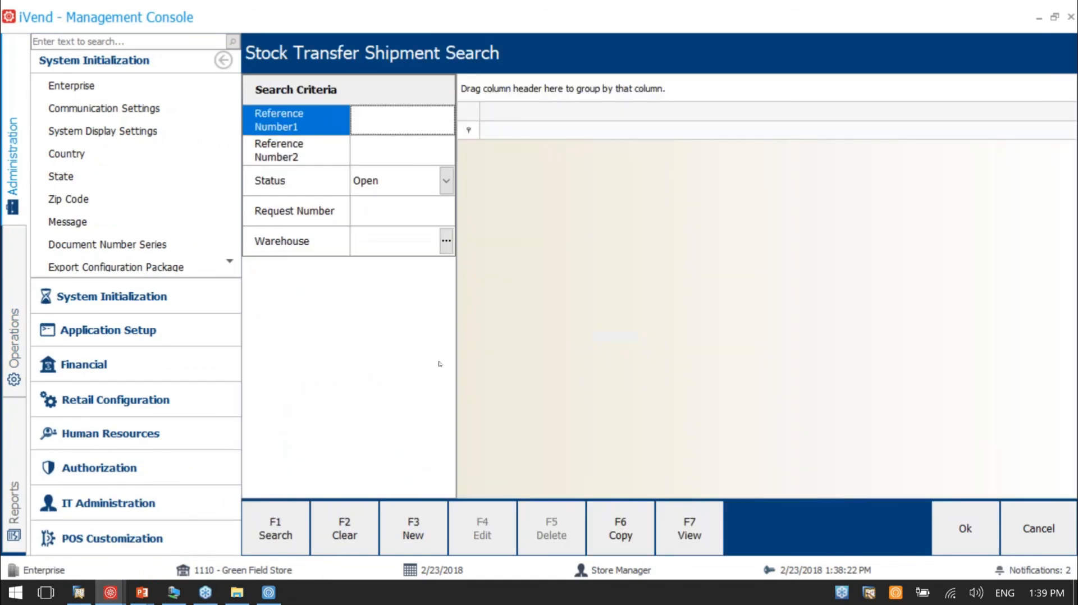
Start a new stock transfer shipment and set its To Warehouse to 01 - General Warehouse.
key("F3")
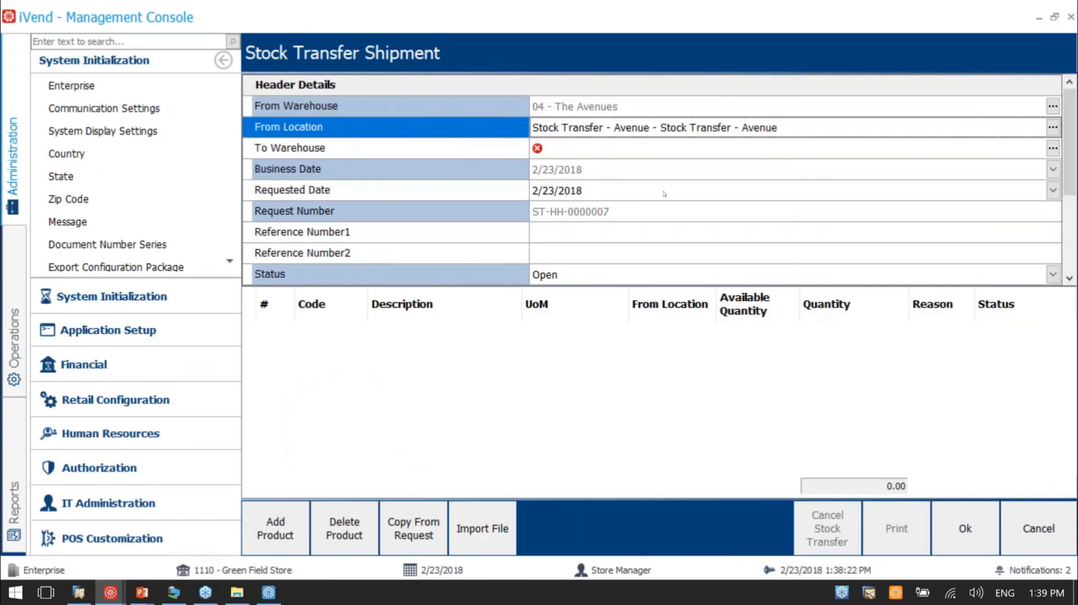
left_click(1053, 148)
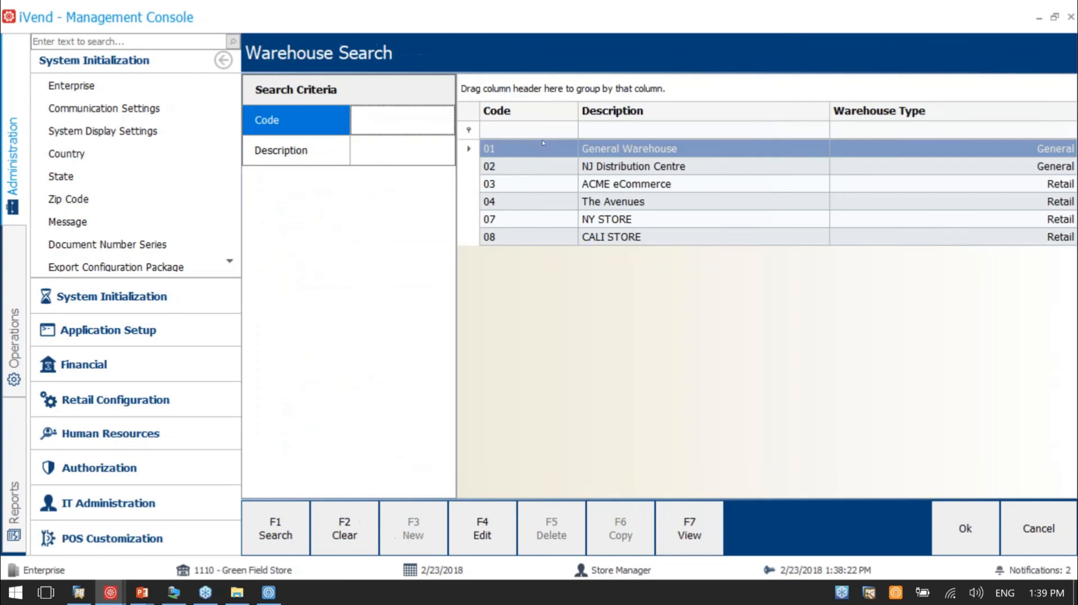
double_click(534, 147)
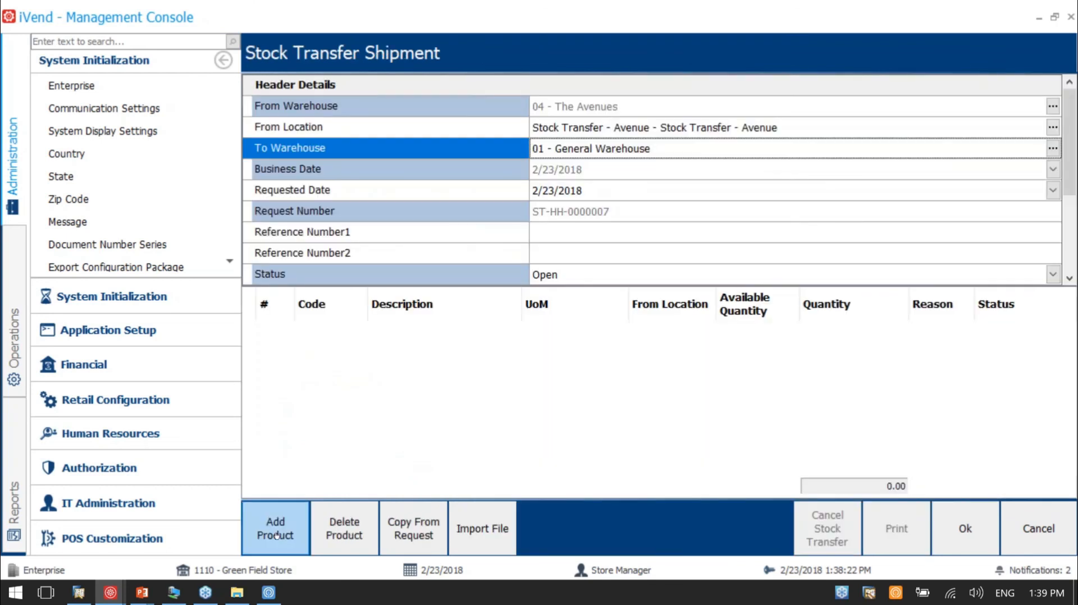
Find product code 100103 and add ANHYDROUS MILK FAT to the shipment.
left_click(275, 535)
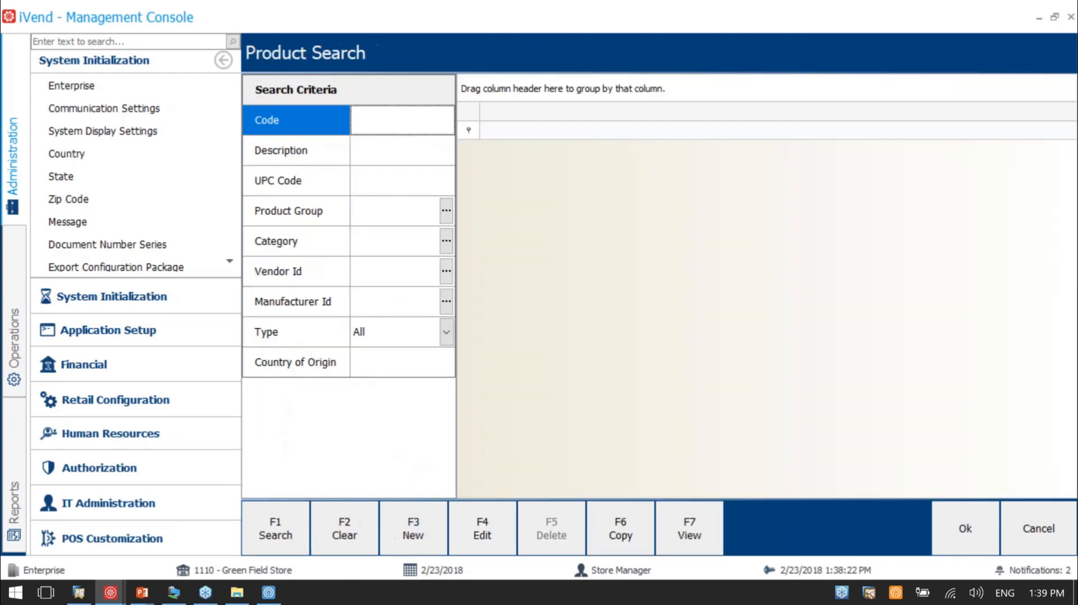
left_click(411, 122)
type("100103")
key("Return")
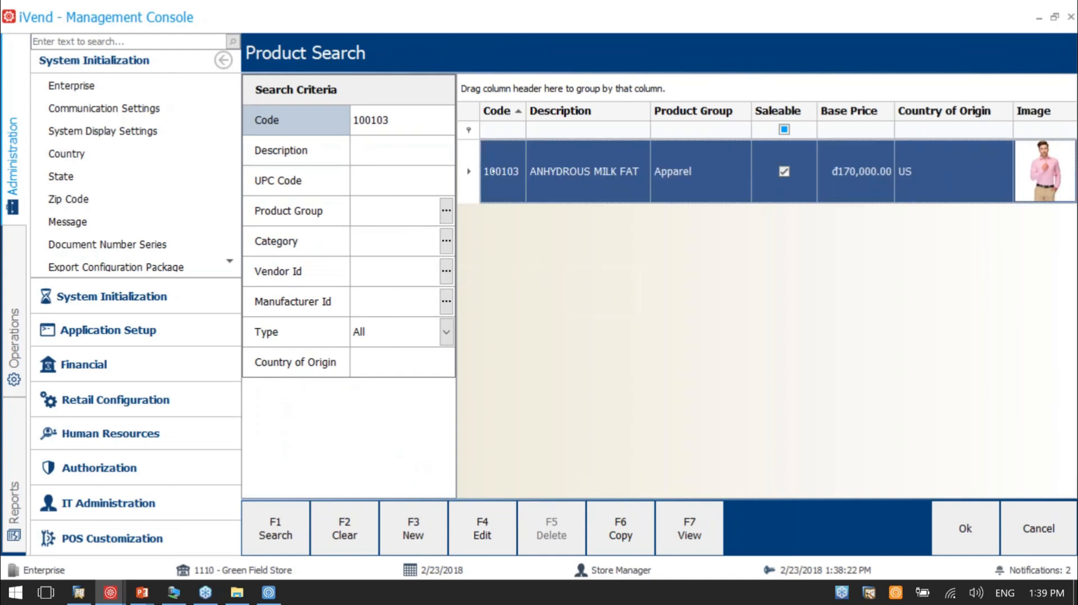
double_click(555, 173)
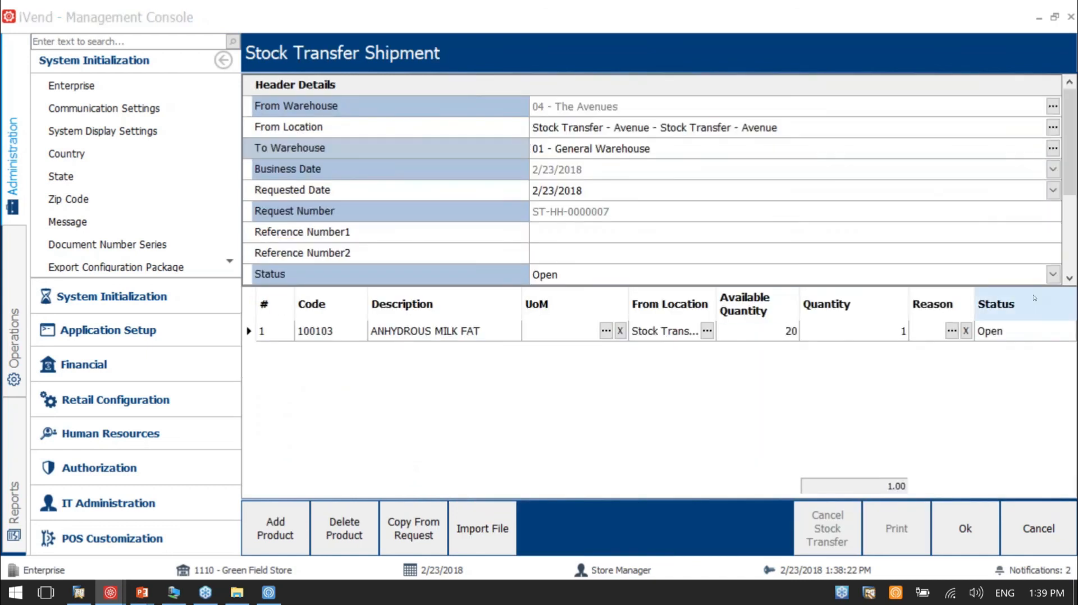
Set the product's quantity to 7, save and confirm the shipment, and close its Stock Transfer report.
left_click(898, 331)
type("7")
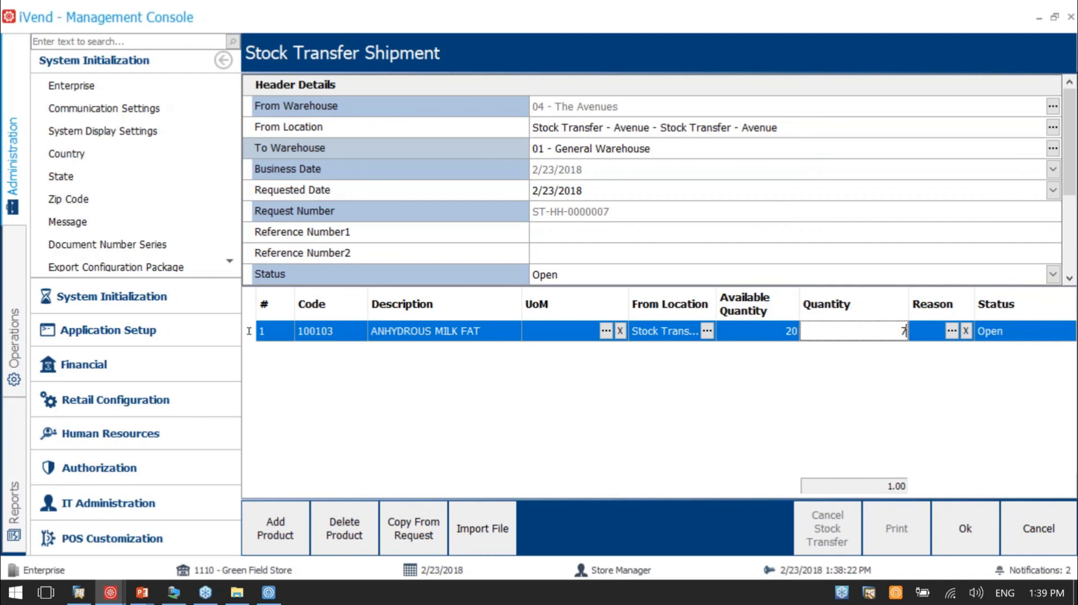
left_click(956, 532)
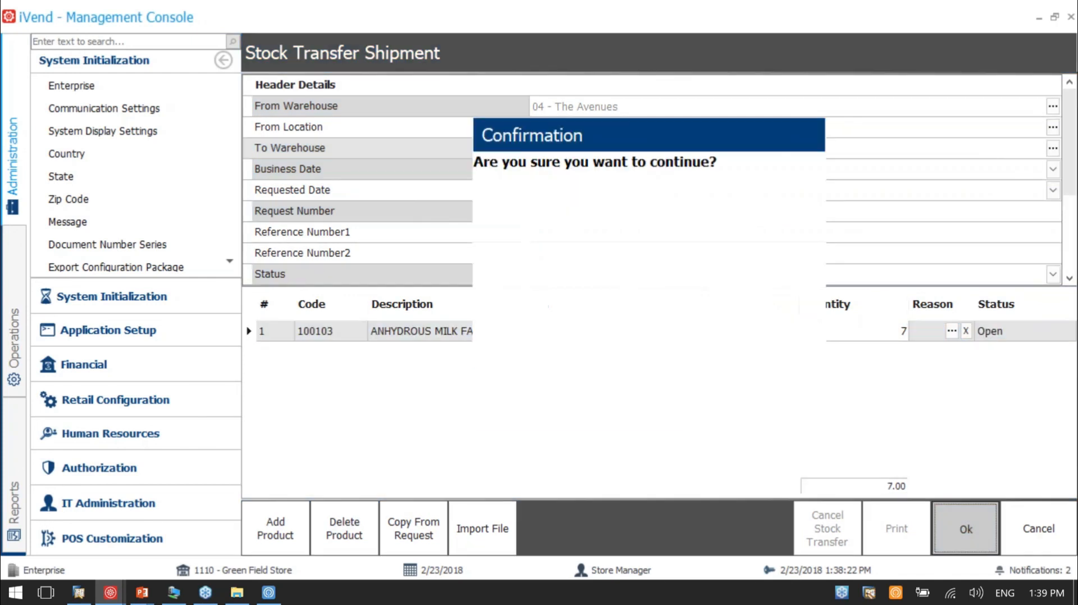
left_click(718, 396)
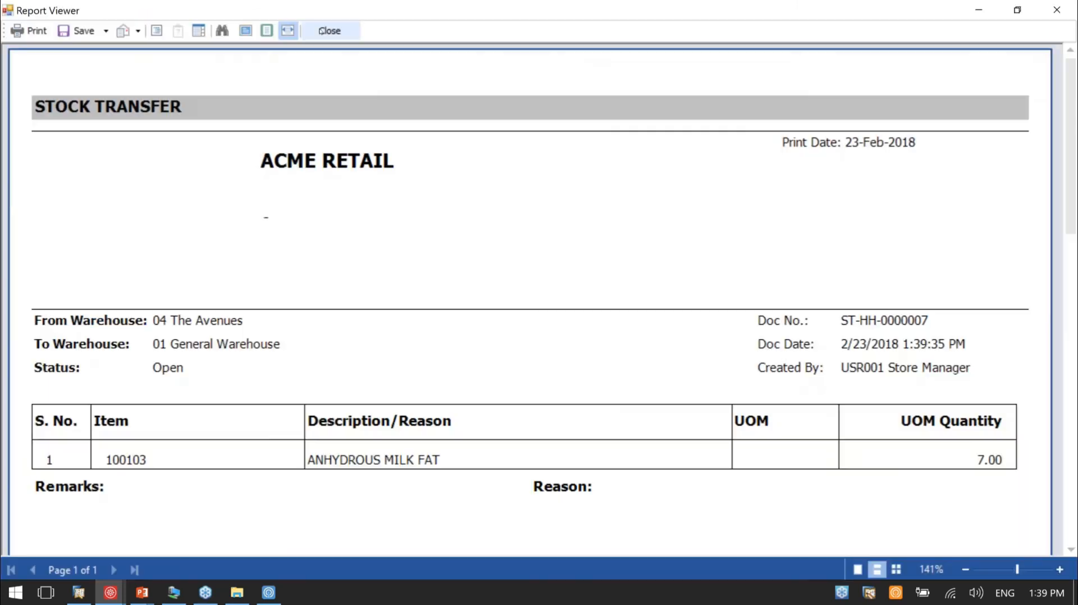
left_click(329, 31)
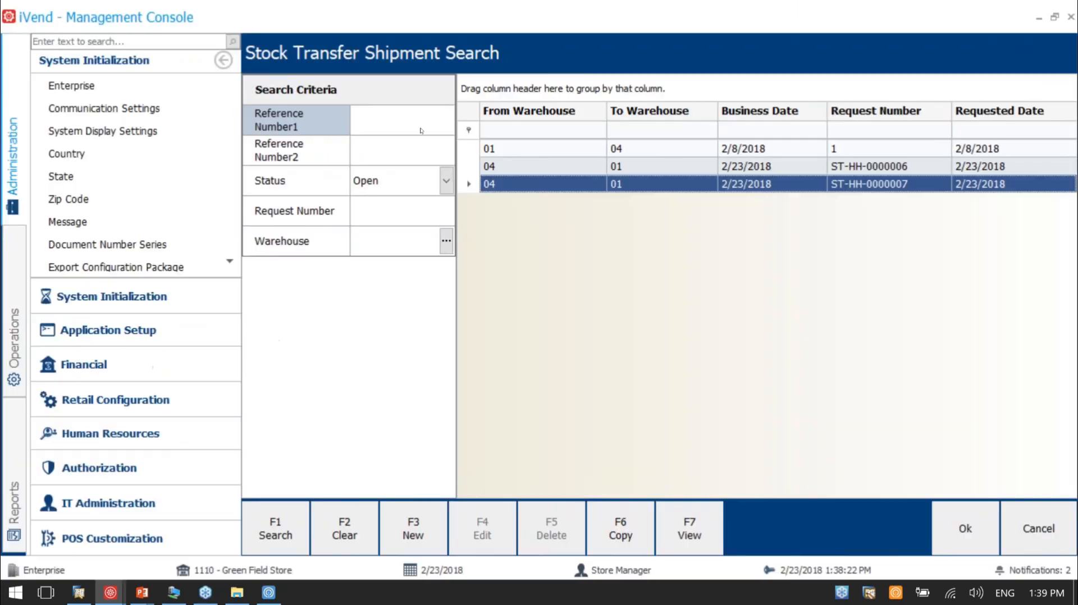
Open the Integration Service Configuration to check the service status, and close it.
right_click(896, 592)
mouse_move(814, 447)
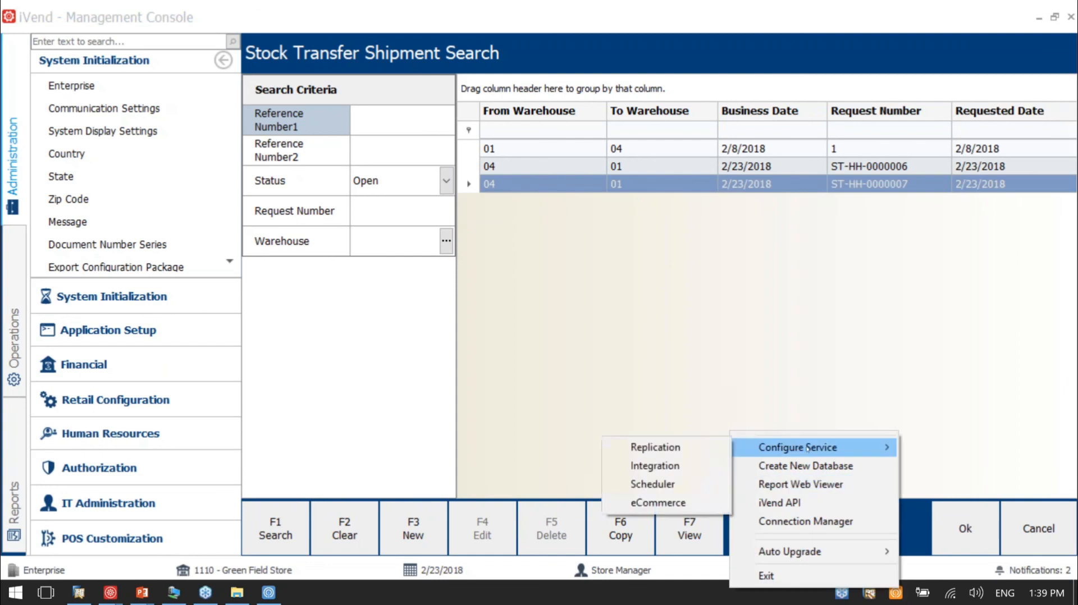
left_click(687, 466)
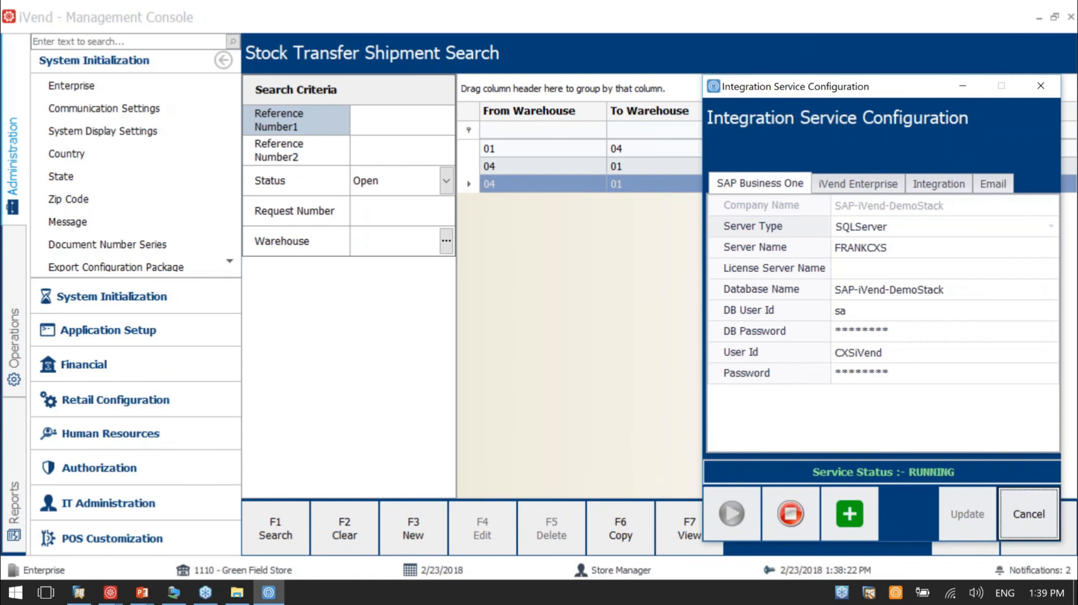
left_click(1029, 515)
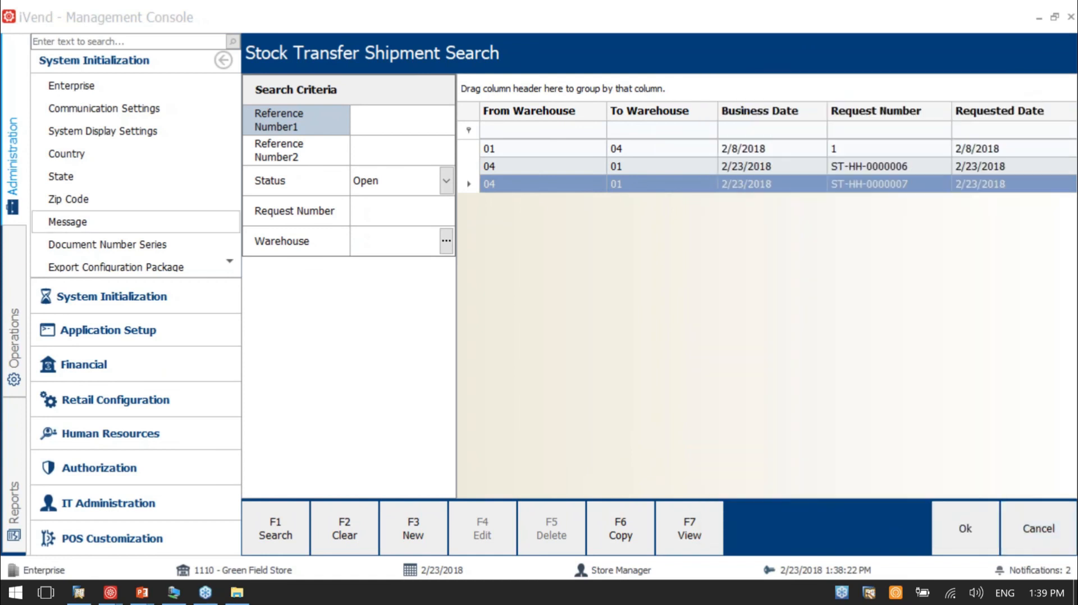
Open the Integration Monitor and check the iVend to SAP Business One records with failed messages hidden and shown again.
left_click(108, 503)
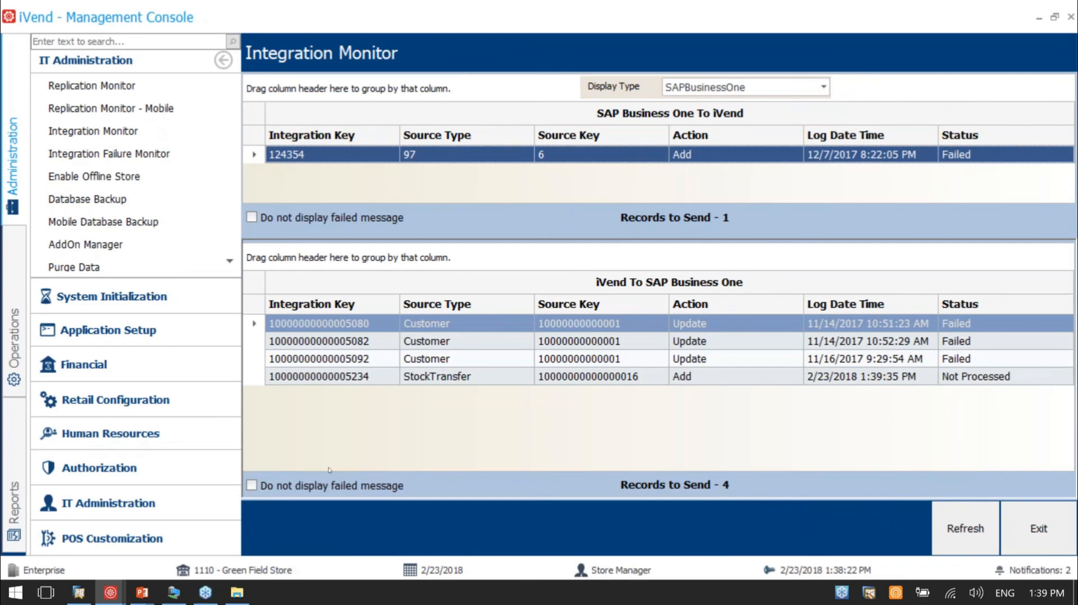
left_click(348, 486)
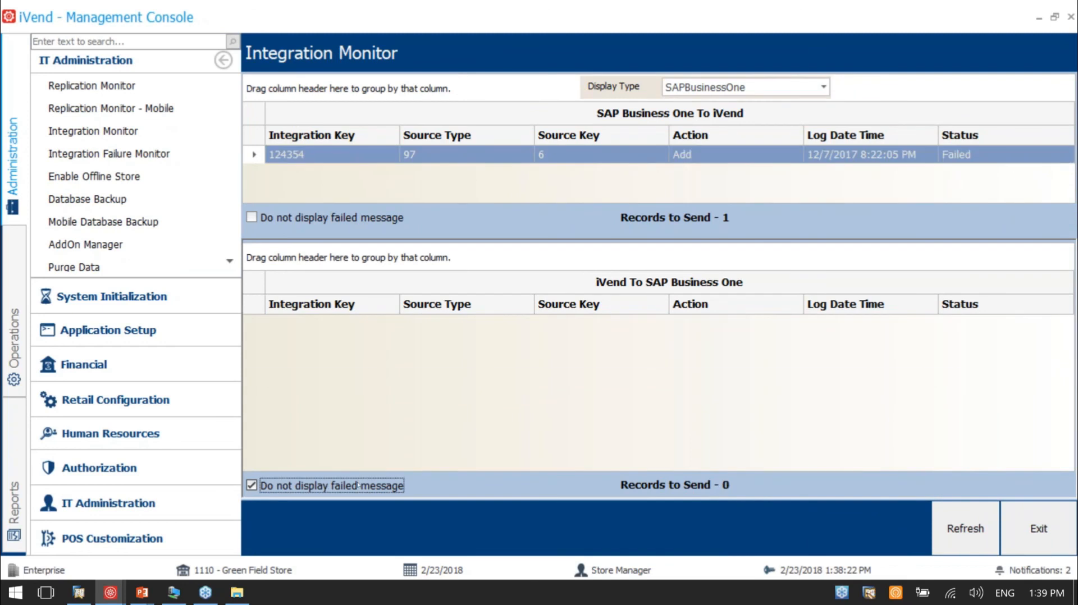
left_click(358, 485)
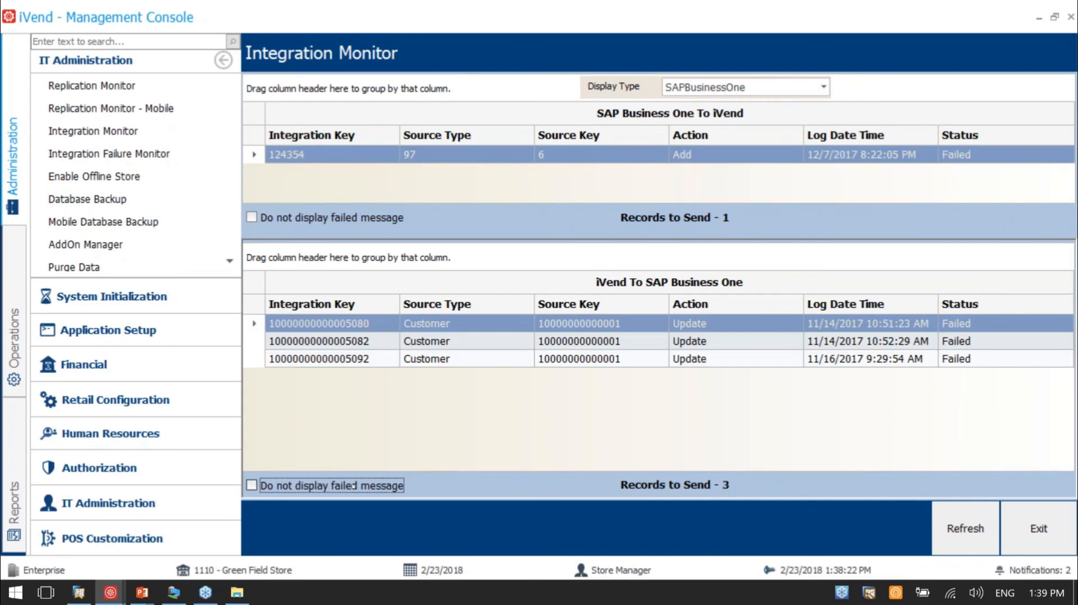
Switch to SAP Business One, close Retail Setting and open the Inventory Transfer record for item 100103 to warehouse 01.
left_click(79, 592)
left_click(596, 84)
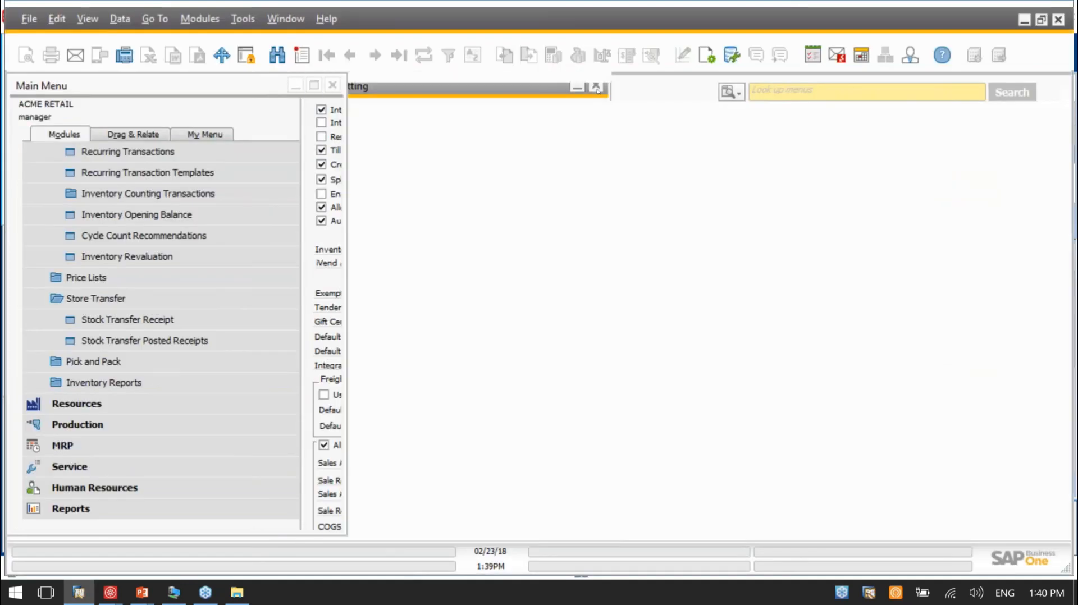
scroll(155, 431, "up", 5)
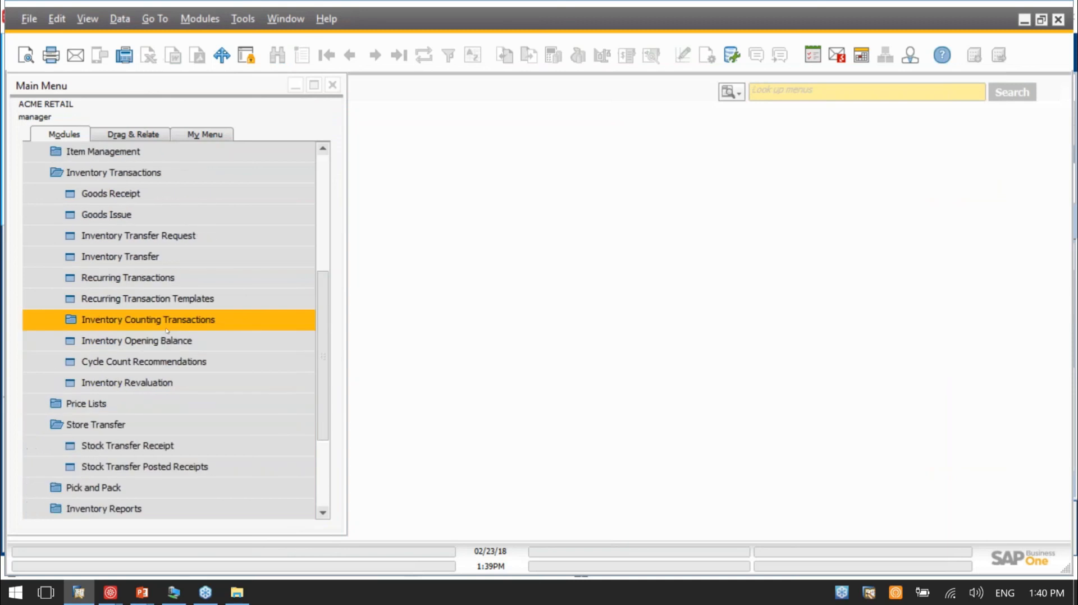
left_click(184, 240)
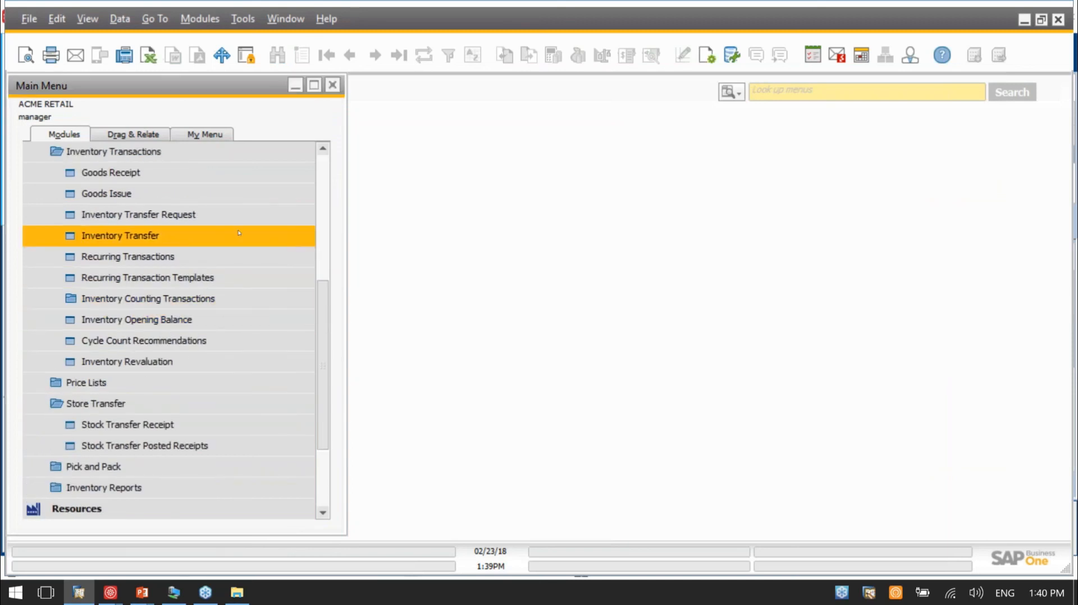
left_click_drag(473, 107, 203, 107)
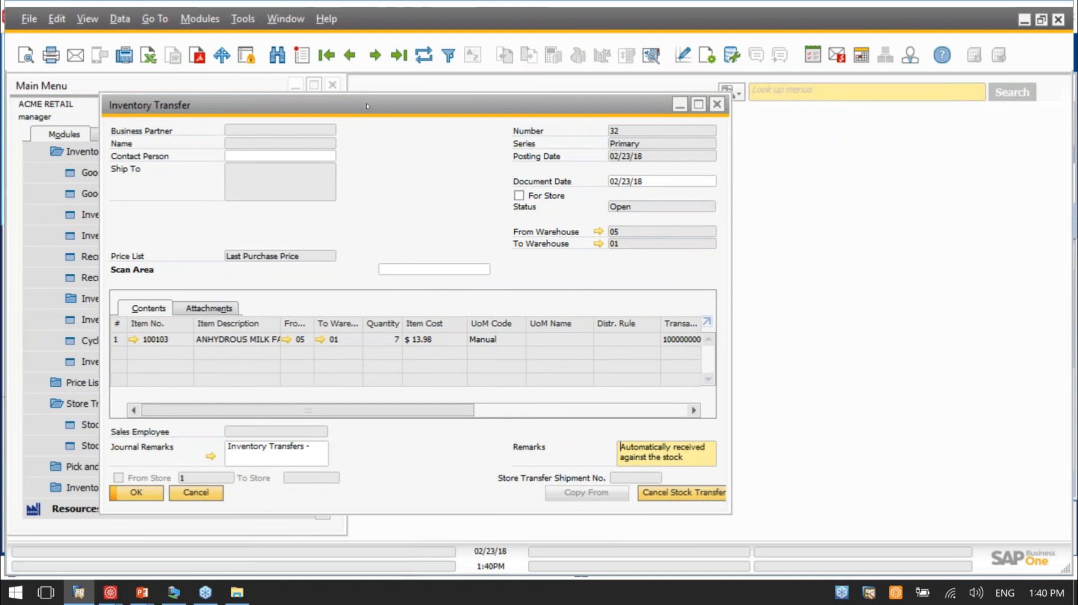
Examine the Remarks text of the inventory transfer to see how the stock was received.
left_click(623, 448)
left_click_drag(621, 448, 697, 457)
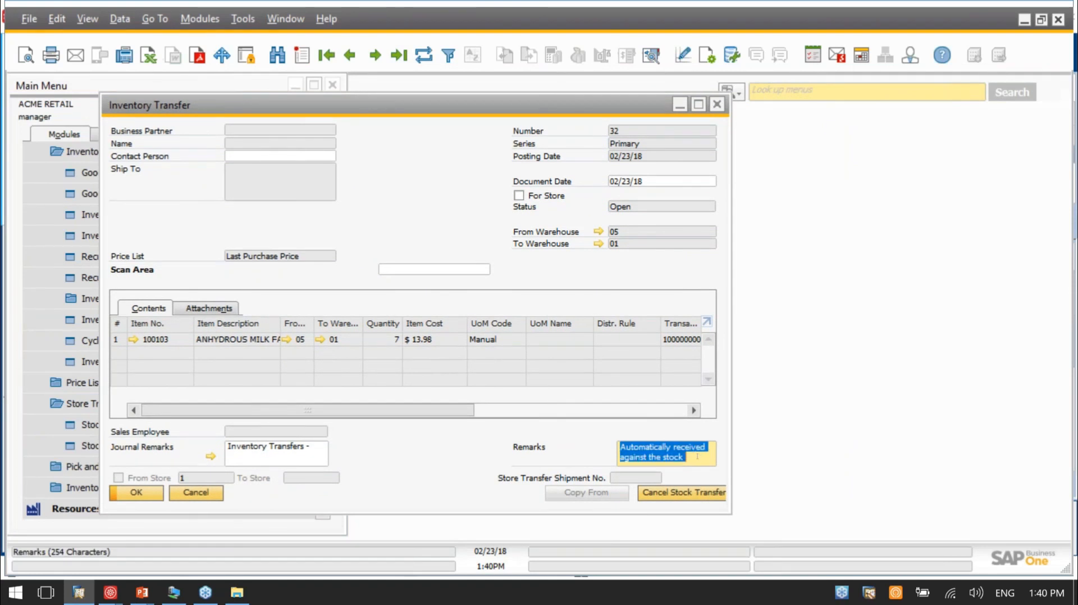
left_click(697, 458)
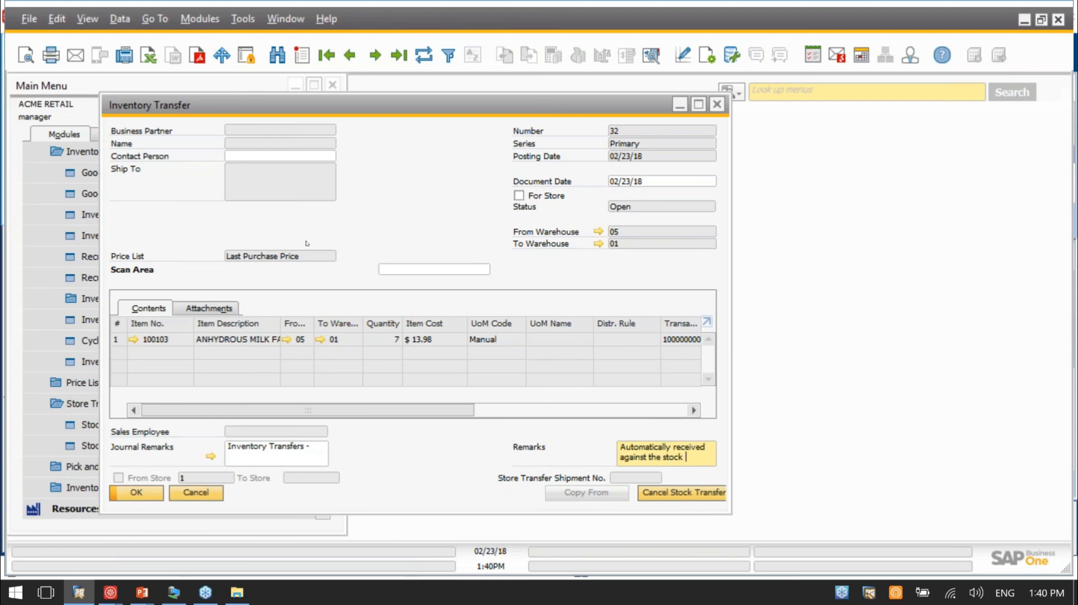
left_click_drag(376, 110, 470, 103)
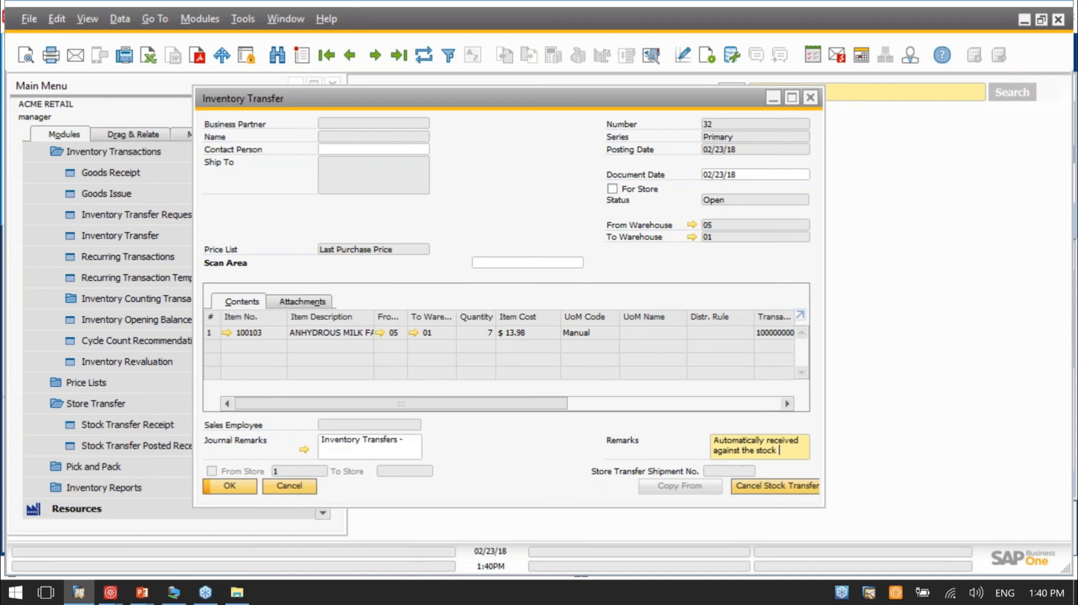
key("ctrl+a")
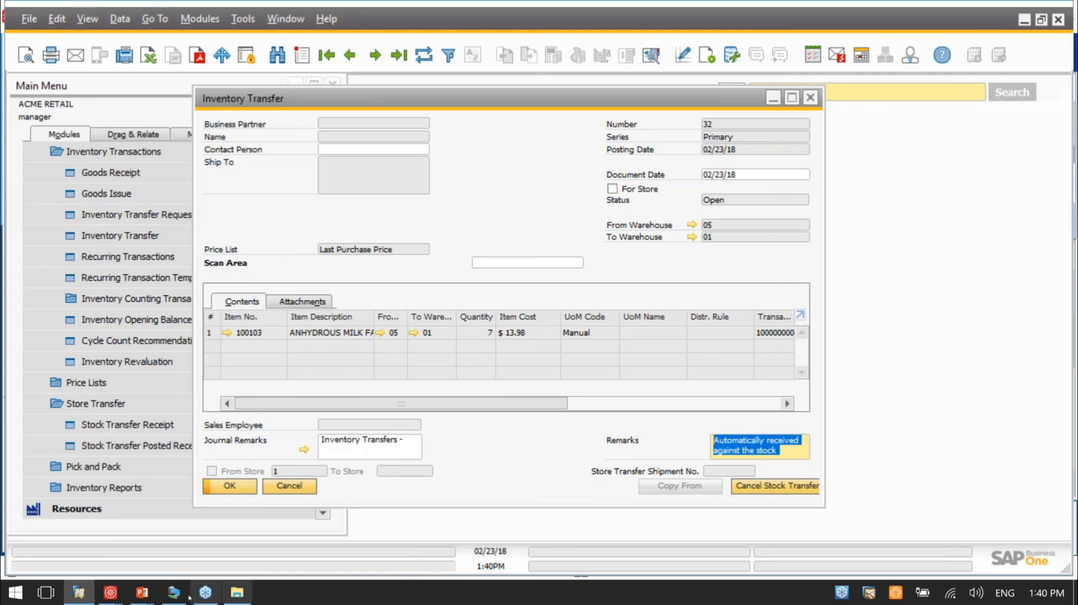
Switch to the PowerPoint slide show and go to the closing THANK YOU slide.
mouse_move(151, 595)
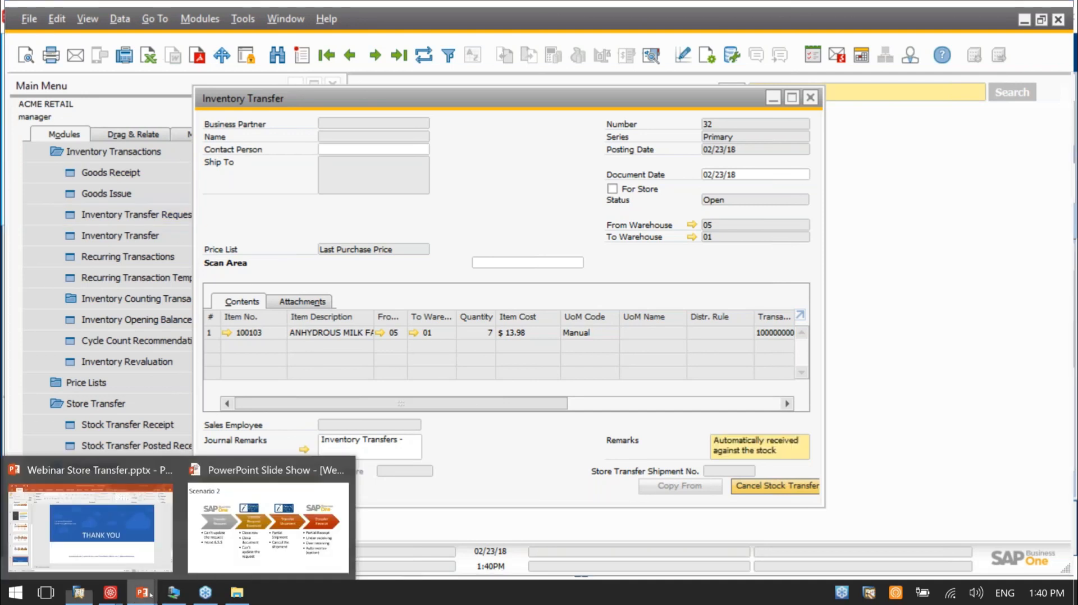
left_click(264, 522)
left_click(466, 264)
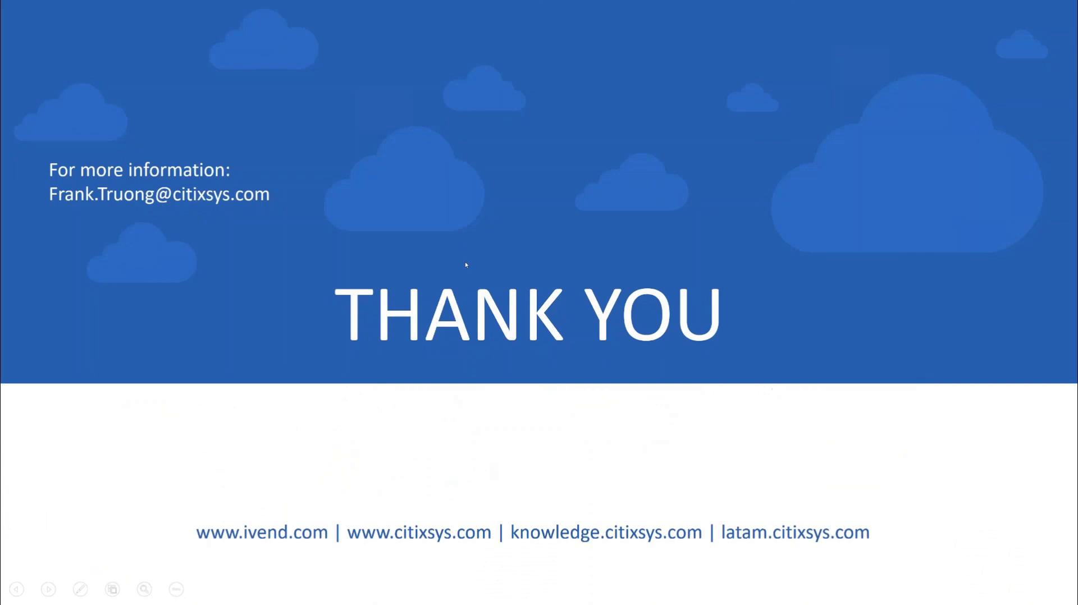